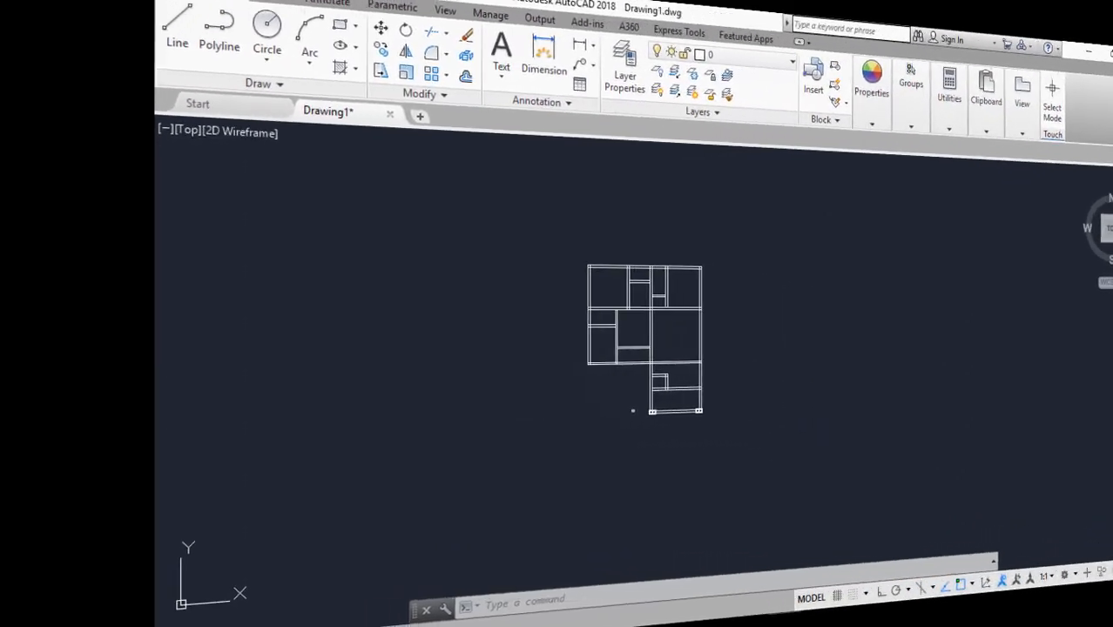
# Move all the objects of the floor plan to the Wall layer and clear the selection.
pyautogui.scroll(6, 452, 319)
pyautogui.scroll(-5, 449, 324)
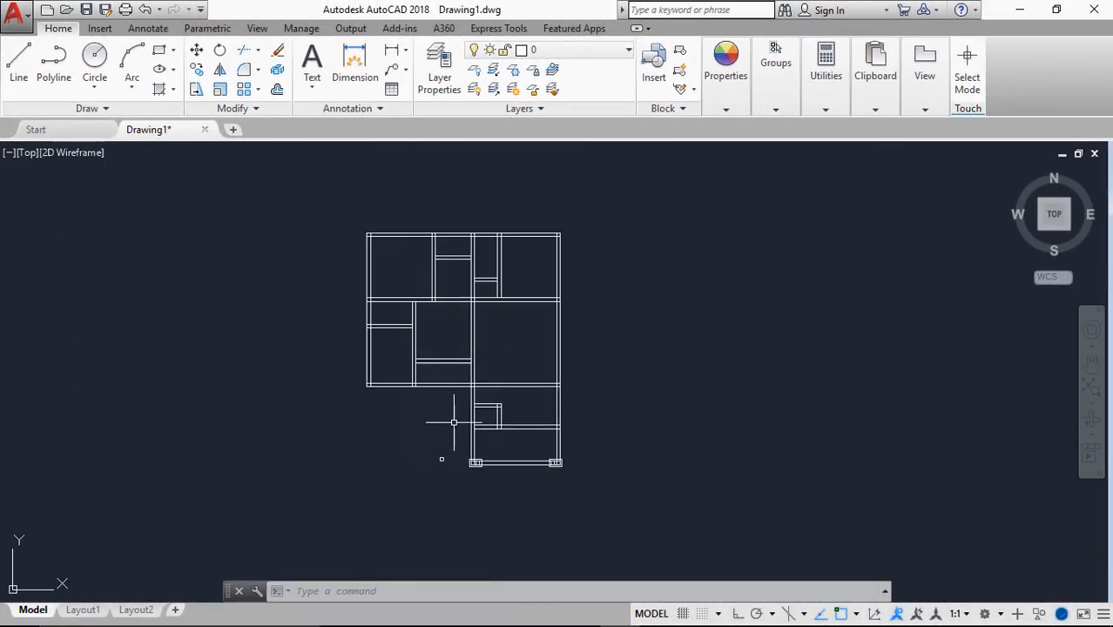
pyautogui.scroll(4, 473, 426)
pyautogui.scroll(-6, 471, 426)
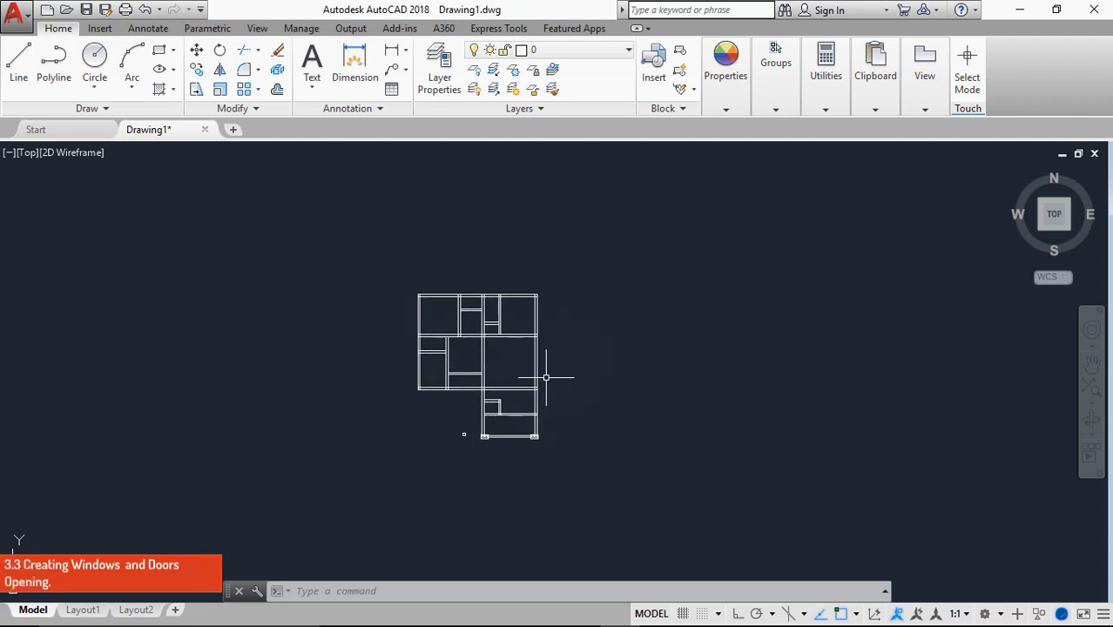
pyautogui.scroll(2, 508, 424)
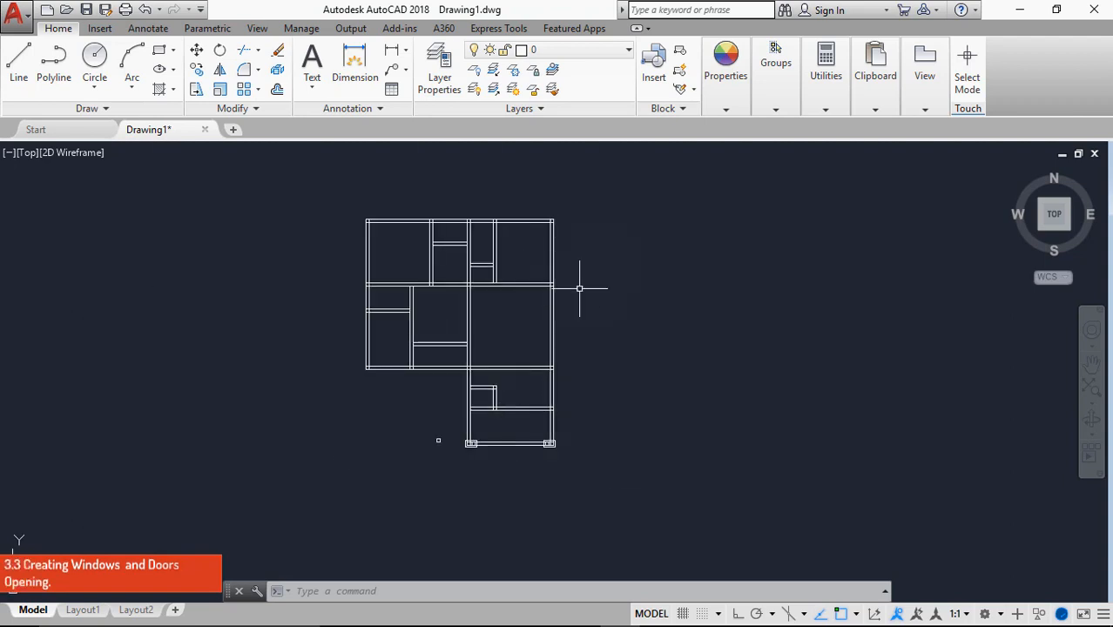
pyautogui.click(597, 200)
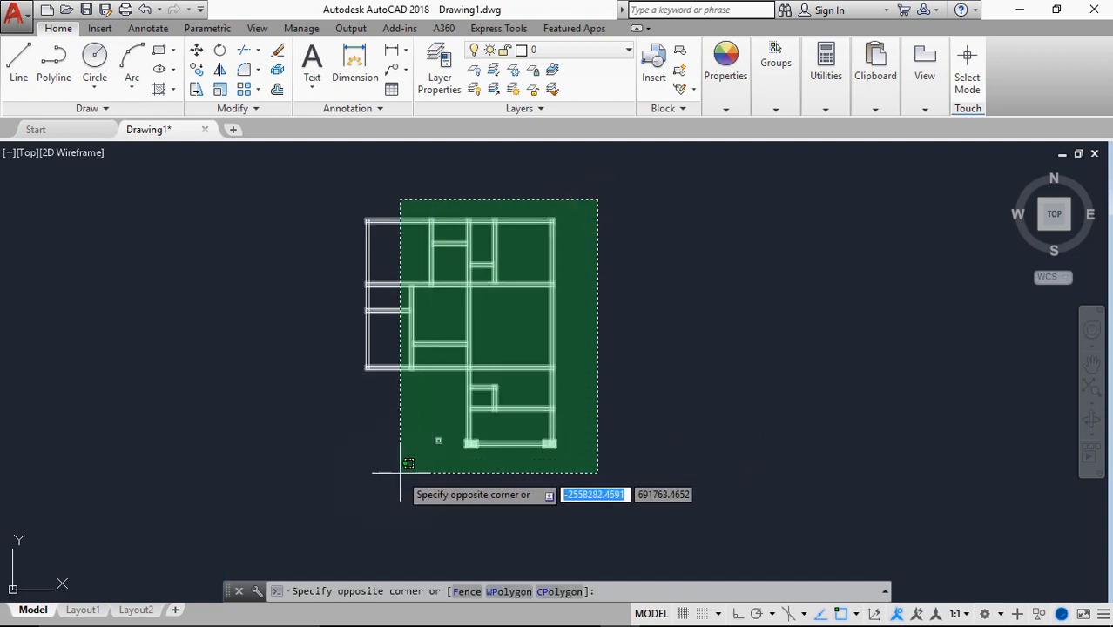
pyautogui.click(331, 476)
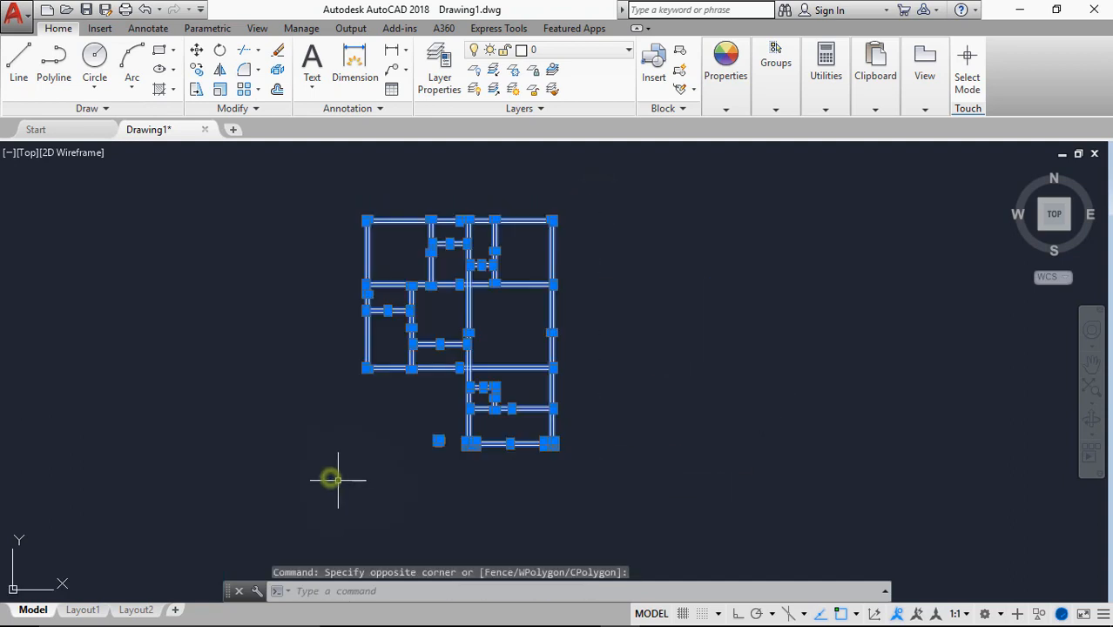
pyautogui.click(589, 50)
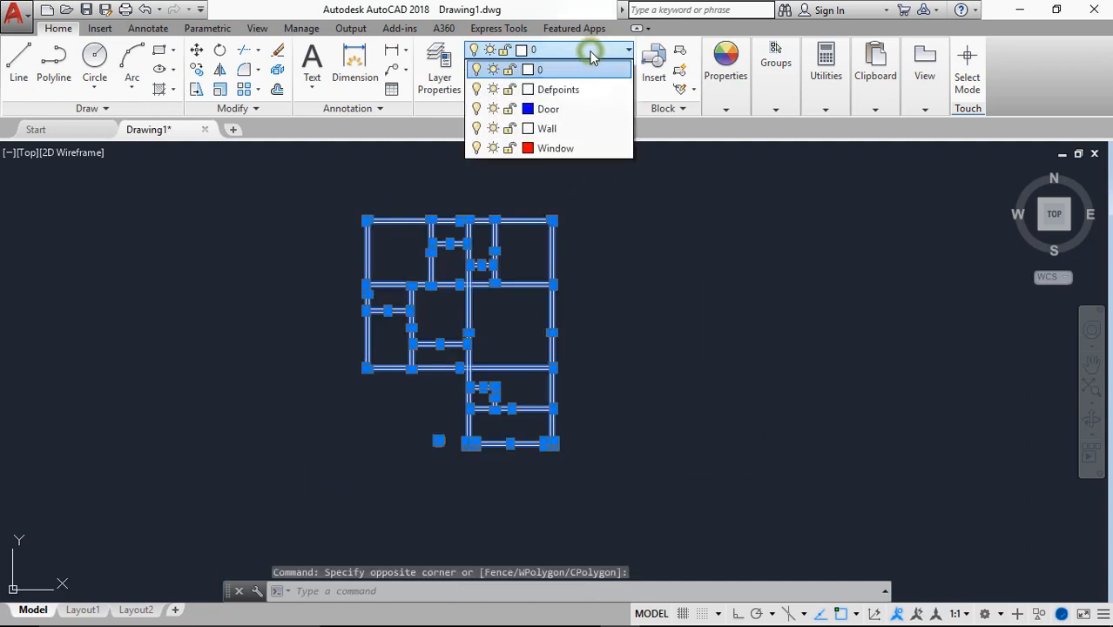
pyautogui.click(571, 129)
pyautogui.click(570, 129)
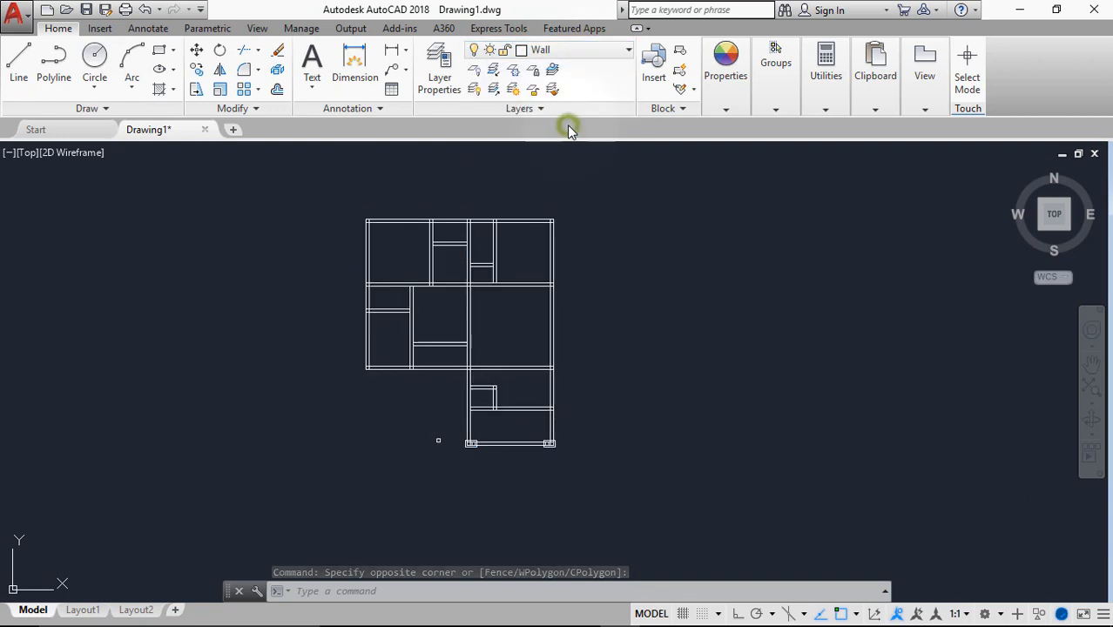
pyautogui.click(560, 273)
pyautogui.press('Escape')
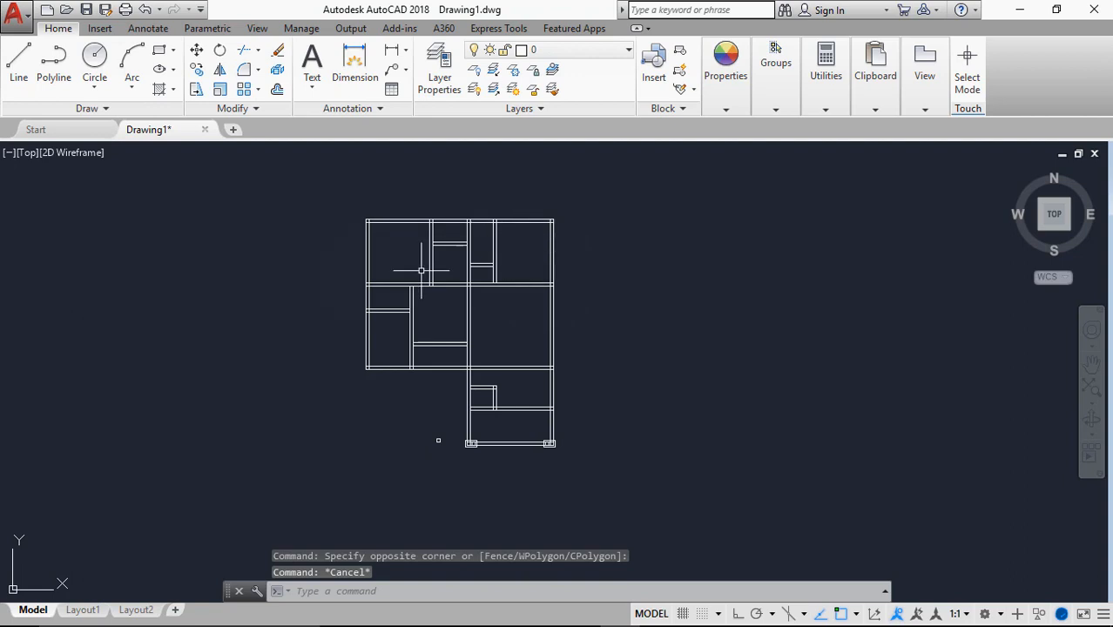
# Add the LineWeight toggle to the status bar and turn on lineweight display.
pyautogui.scroll(5, 369, 274)
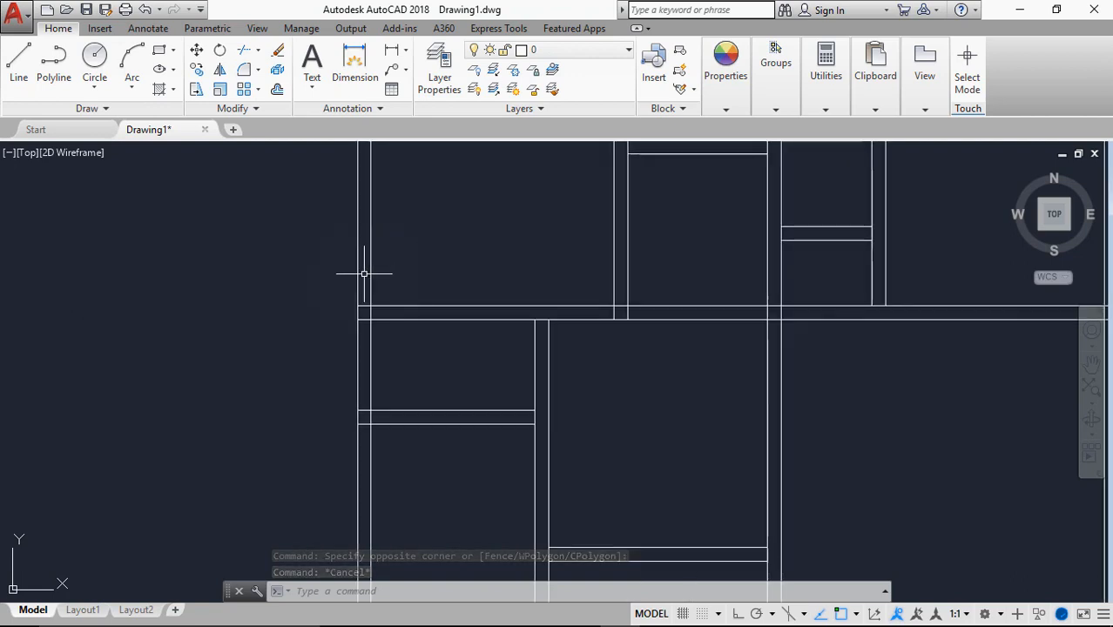
pyautogui.scroll(-5, 368, 274)
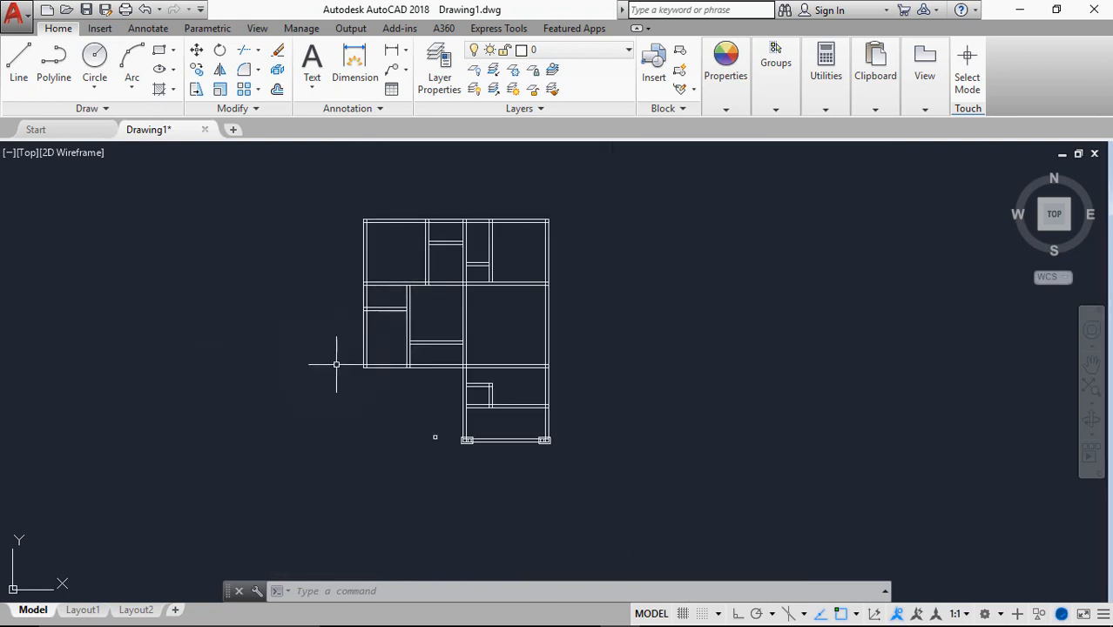
pyautogui.scroll(8, 367, 262)
pyautogui.scroll(-8, 367, 263)
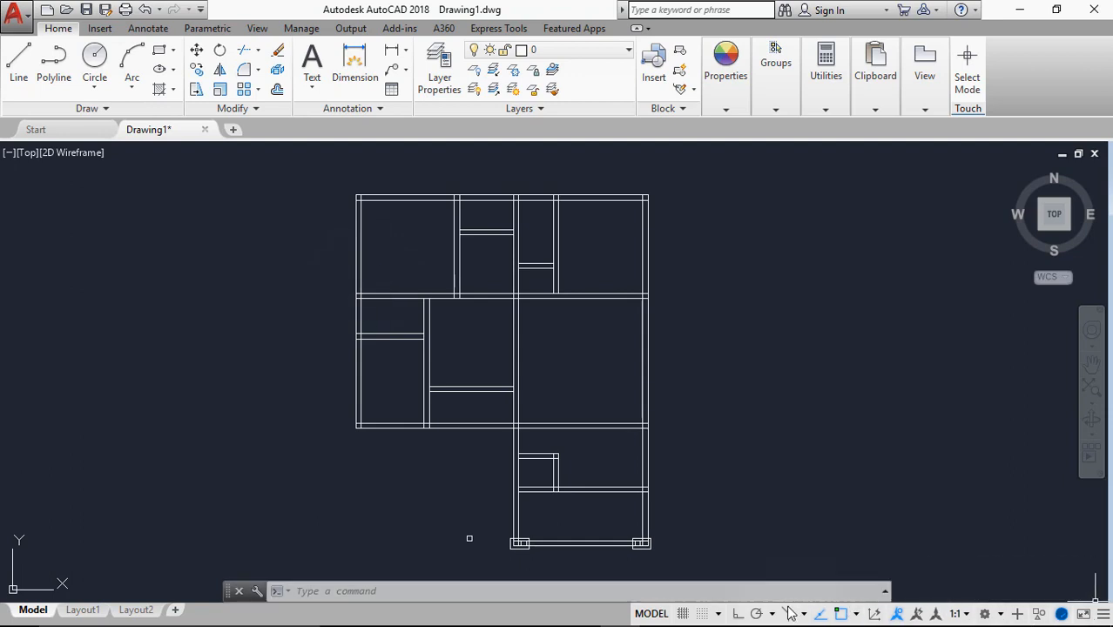
pyautogui.click(1104, 615)
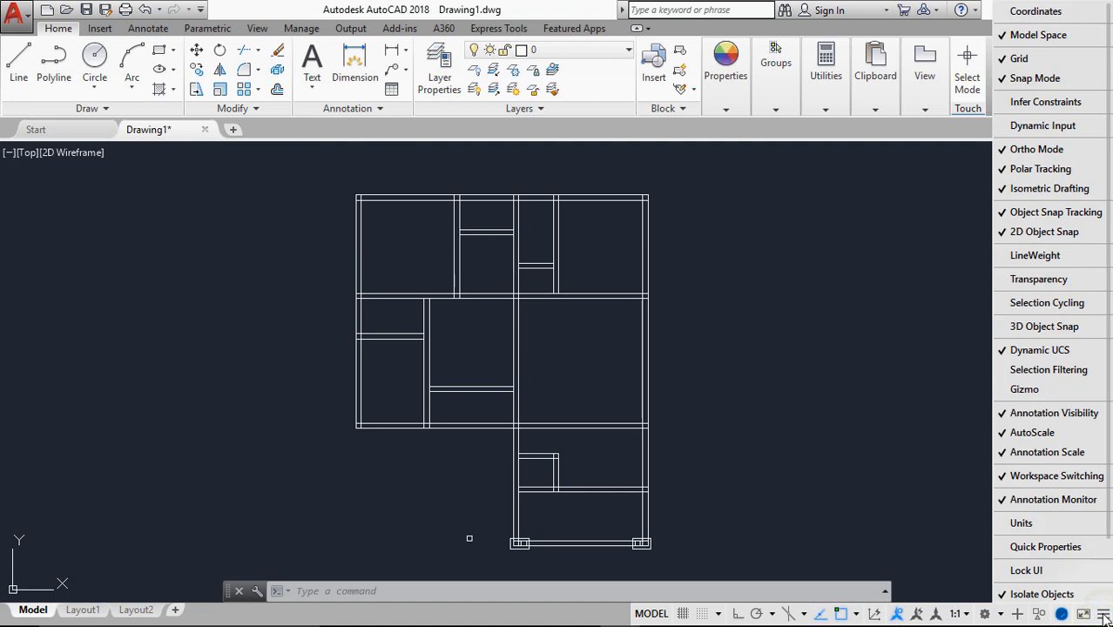
pyautogui.click(1008, 256)
pyautogui.click(1102, 615)
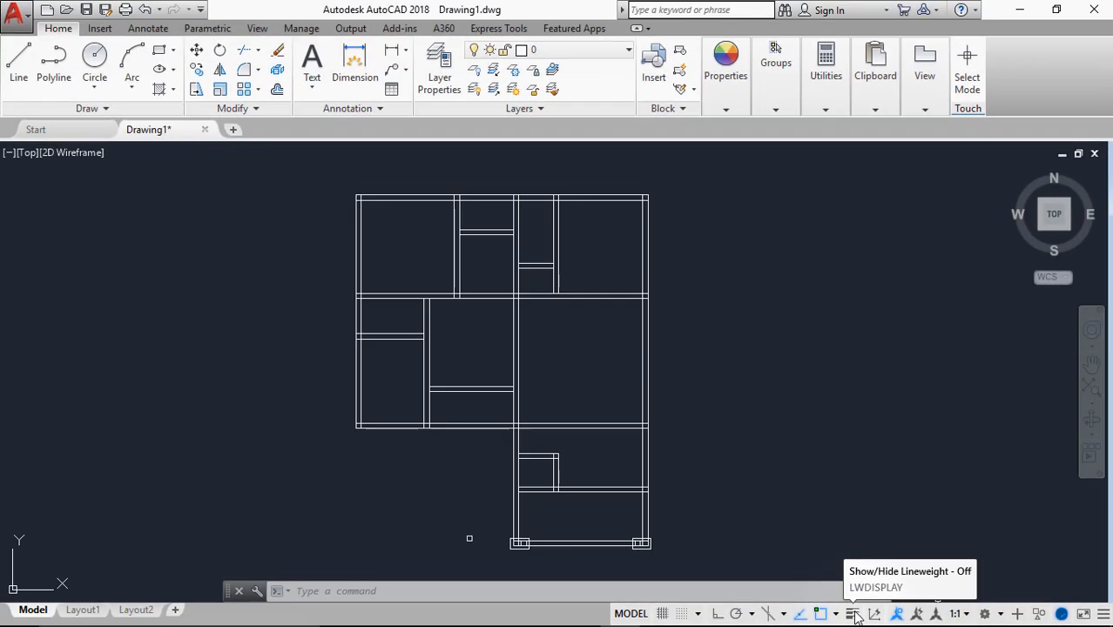
pyautogui.click(853, 614)
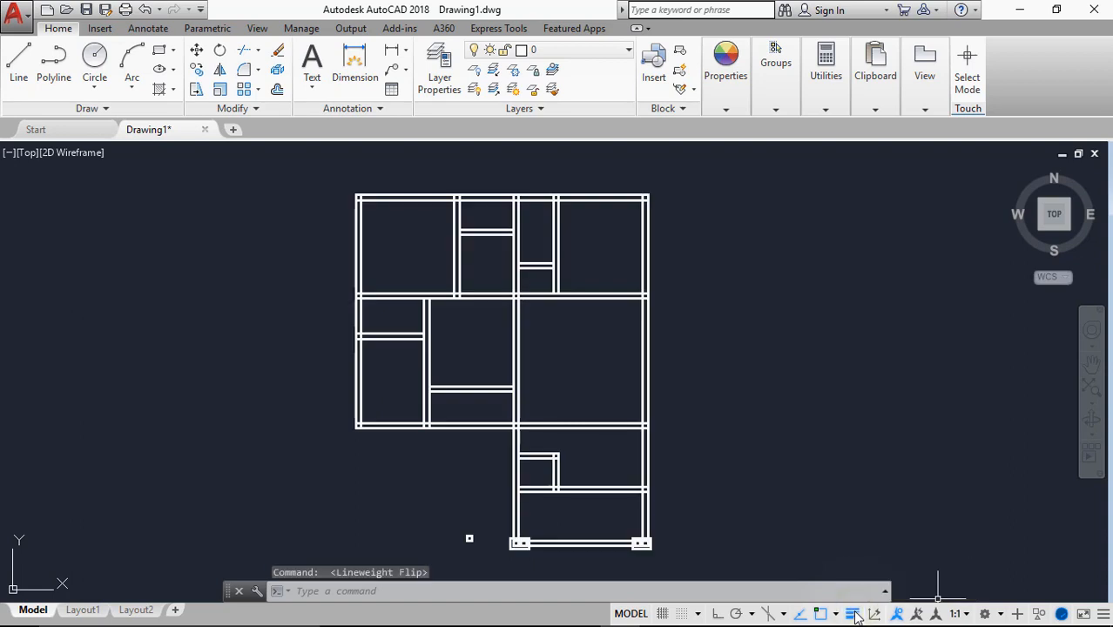
# Examine the floor plan's wall lines with lineweights shown, including the partition beside the upper-left room.
pyautogui.scroll(5, 439, 189)
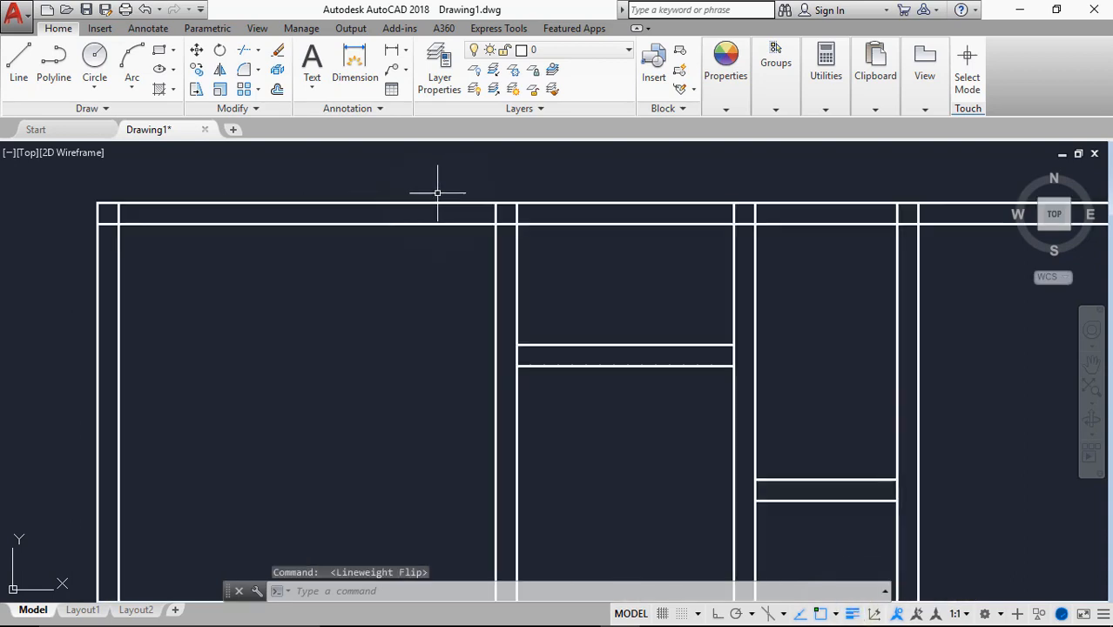
pyautogui.scroll(-5, 445, 256)
pyautogui.scroll(2, 353, 292)
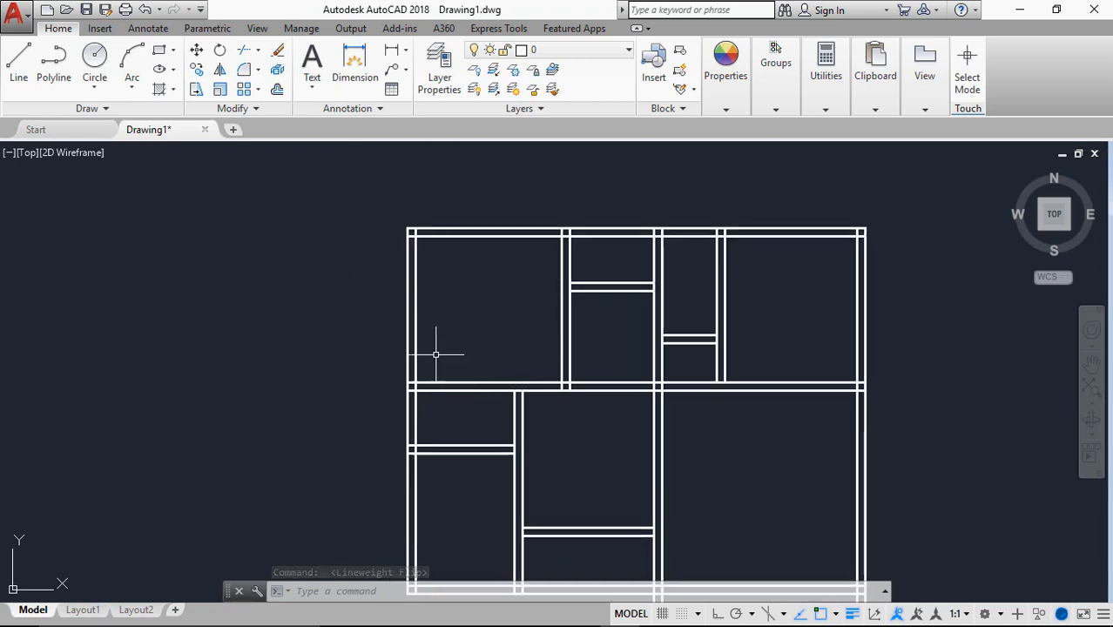
pyautogui.moveTo(436, 356); pyautogui.dragTo(398, 354, button='middle')
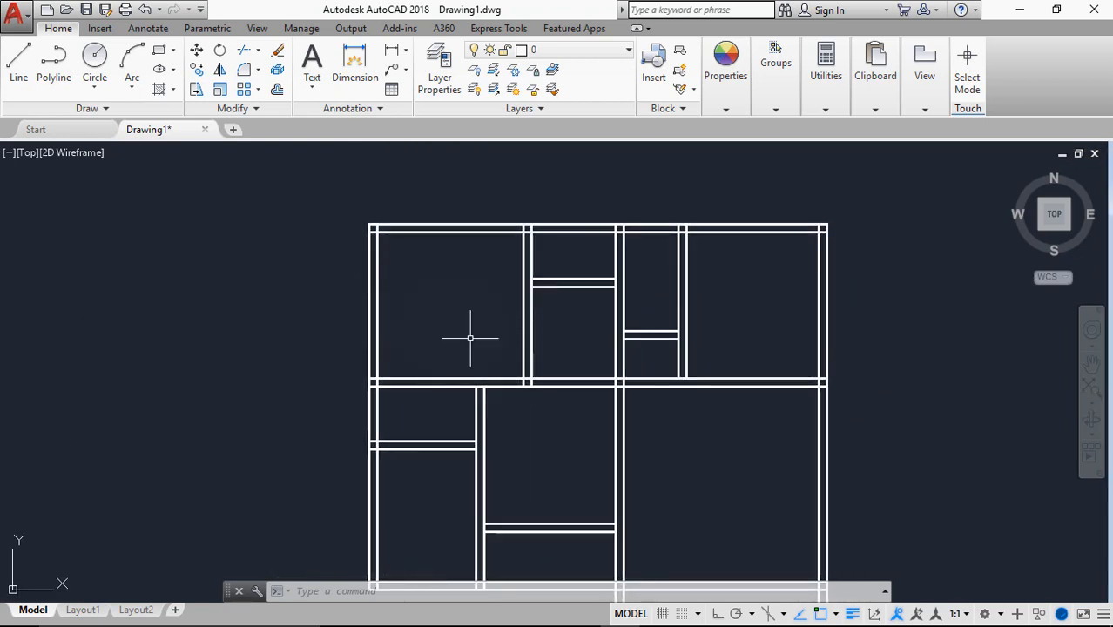
pyautogui.scroll(4, 380, 297)
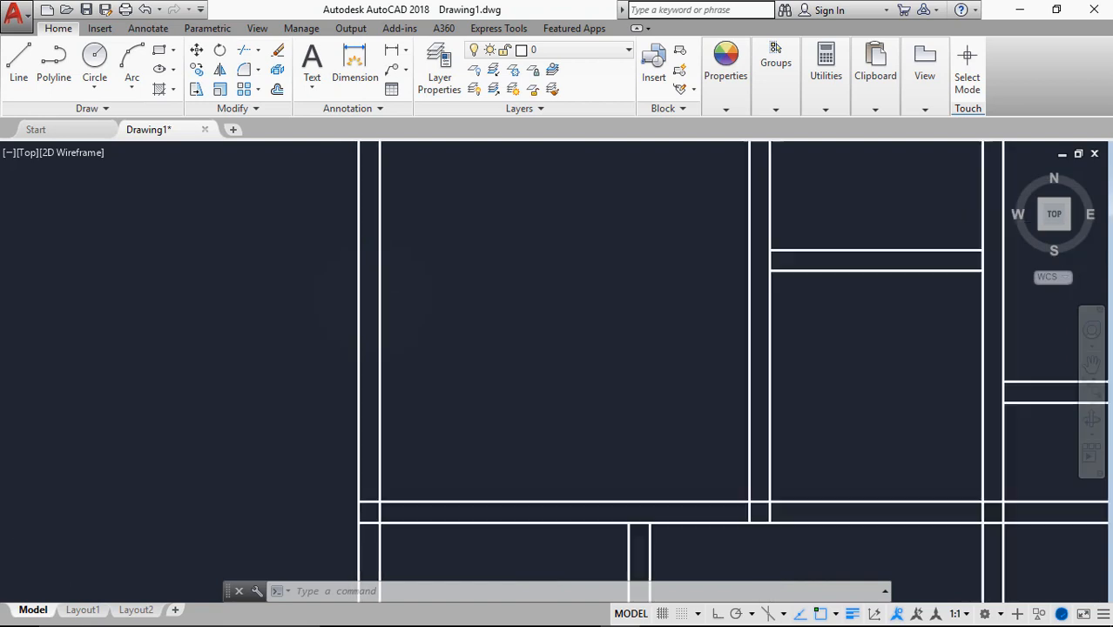
pyautogui.scroll(-9, 357, 291)
pyautogui.scroll(8, 383, 300)
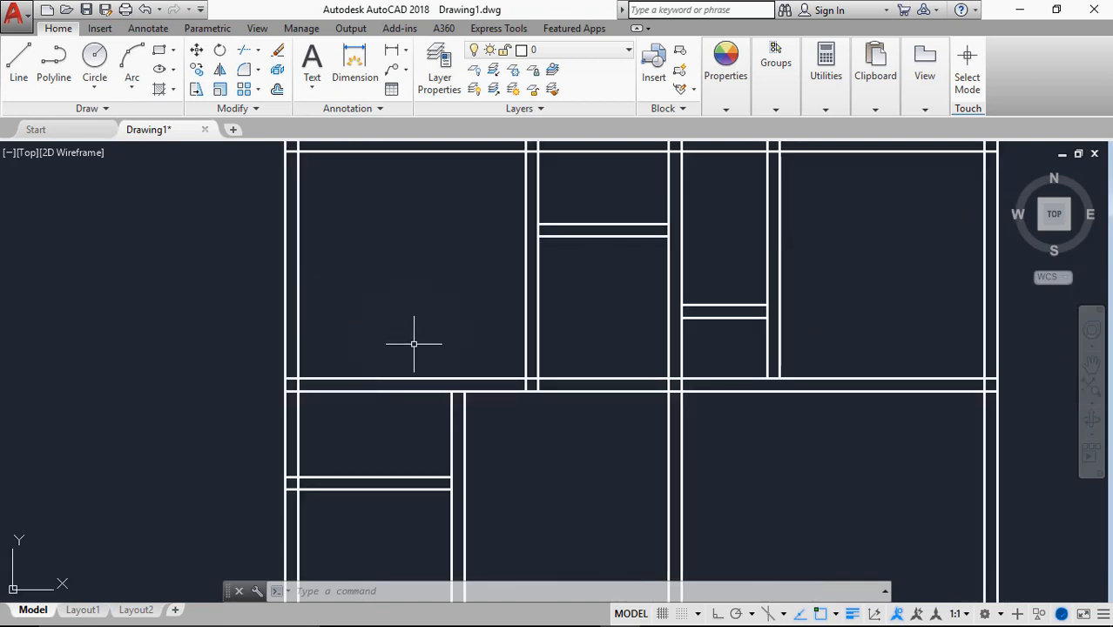
pyautogui.click(525, 370)
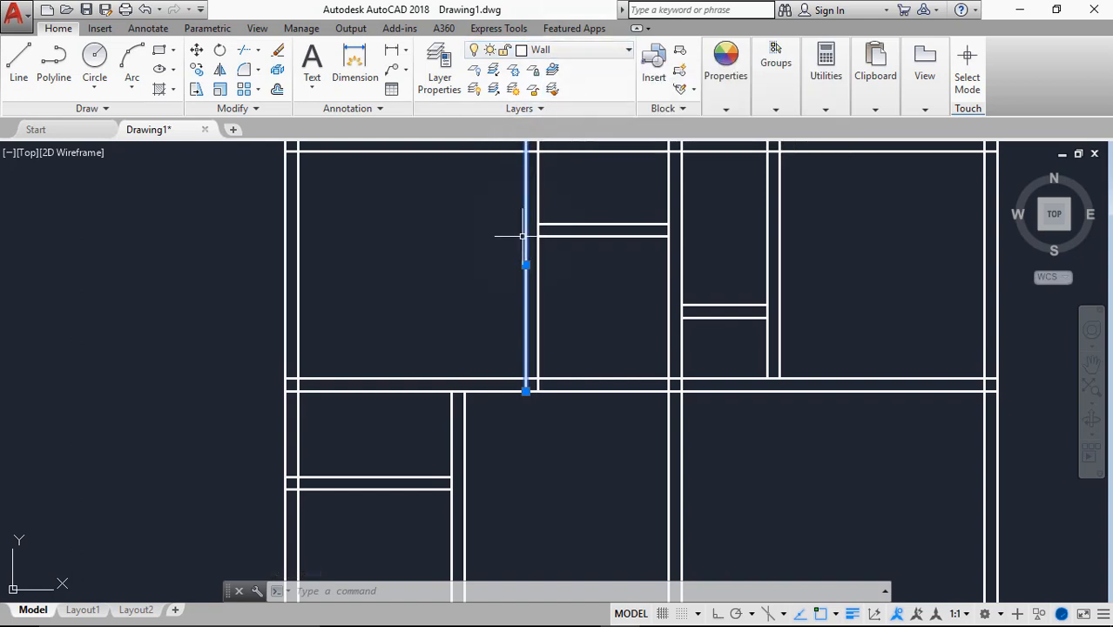
pyautogui.press('Escape')
pyautogui.moveTo(509, 243)
pyautogui.mouseDown(button='middle')
pyautogui.moveTo(529, 244)
pyautogui.moveTo(493, 289)
pyautogui.mouseUp(button='middle')
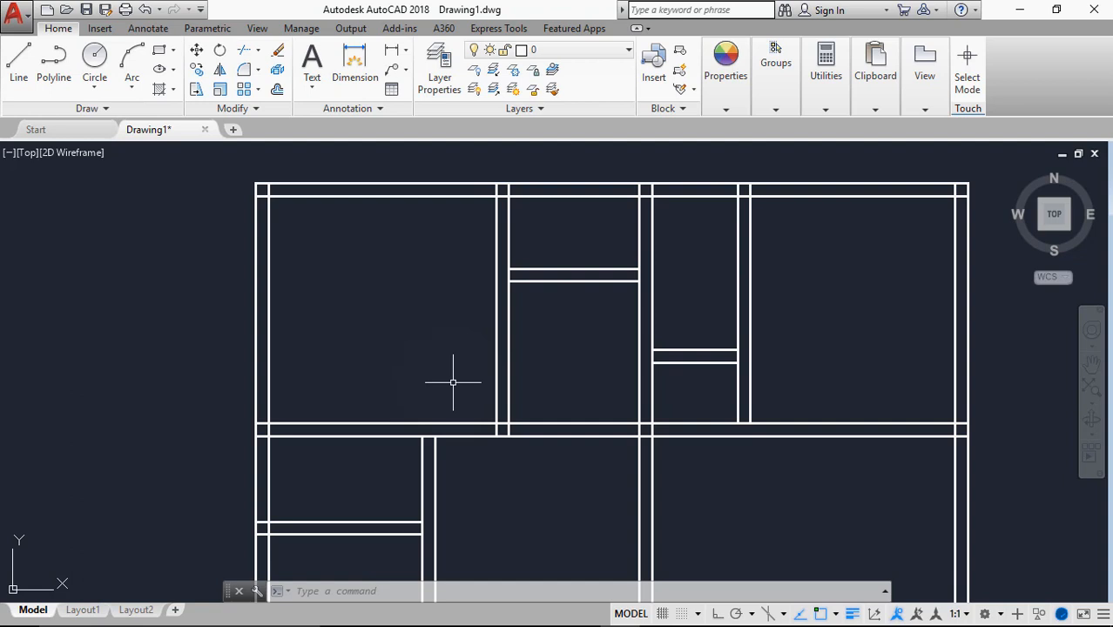
pyautogui.moveTo(453, 381); pyautogui.dragTo(425, 281, button='middle')
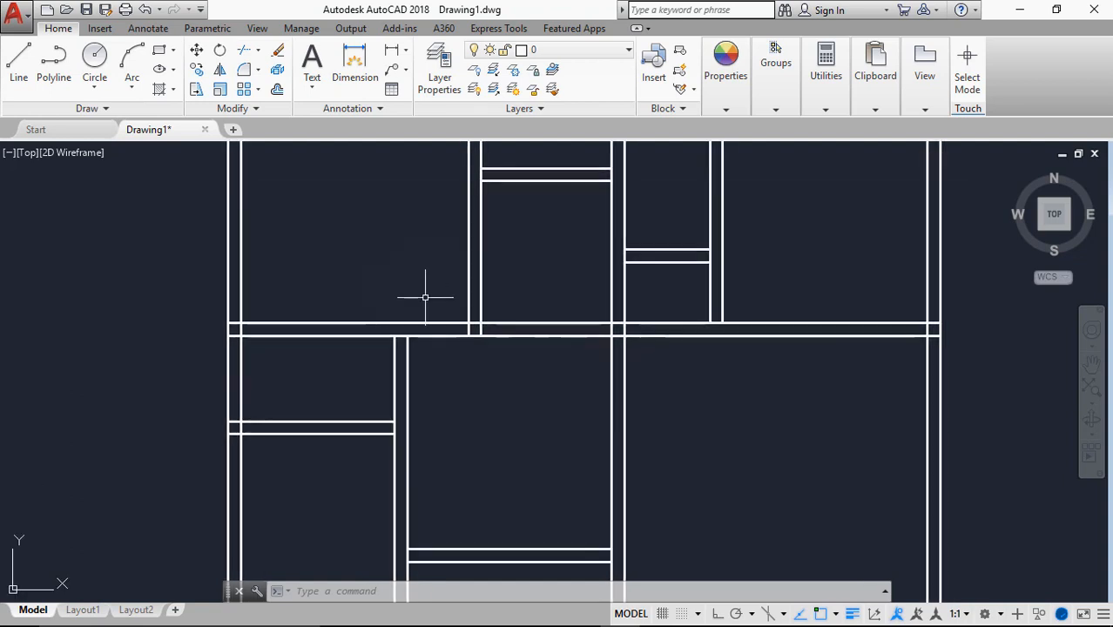
pyautogui.scroll(-2, 426, 298)
pyautogui.moveTo(445, 328); pyautogui.dragTo(482, 354, button='middle')
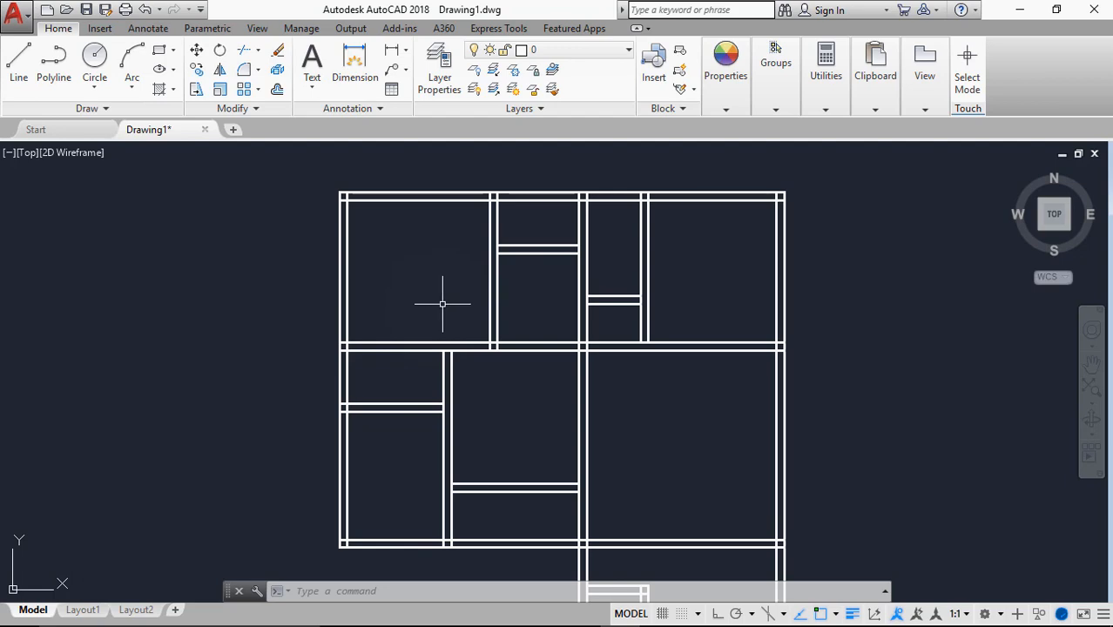
# Examine the hand-drawn ground floor sketch for the door and window positions in each room.
pyautogui.scroll(-3, 454, 308)
pyautogui.scroll(-1, 648, 376)
pyautogui.moveTo(575, 358); pyautogui.dragTo(295, 345, button='middle')
pyautogui.scroll(-1, 810, 330)
pyautogui.moveTo(759, 327); pyautogui.dragTo(509, 438, button='middle')
pyautogui.scroll(-1, 827, 330)
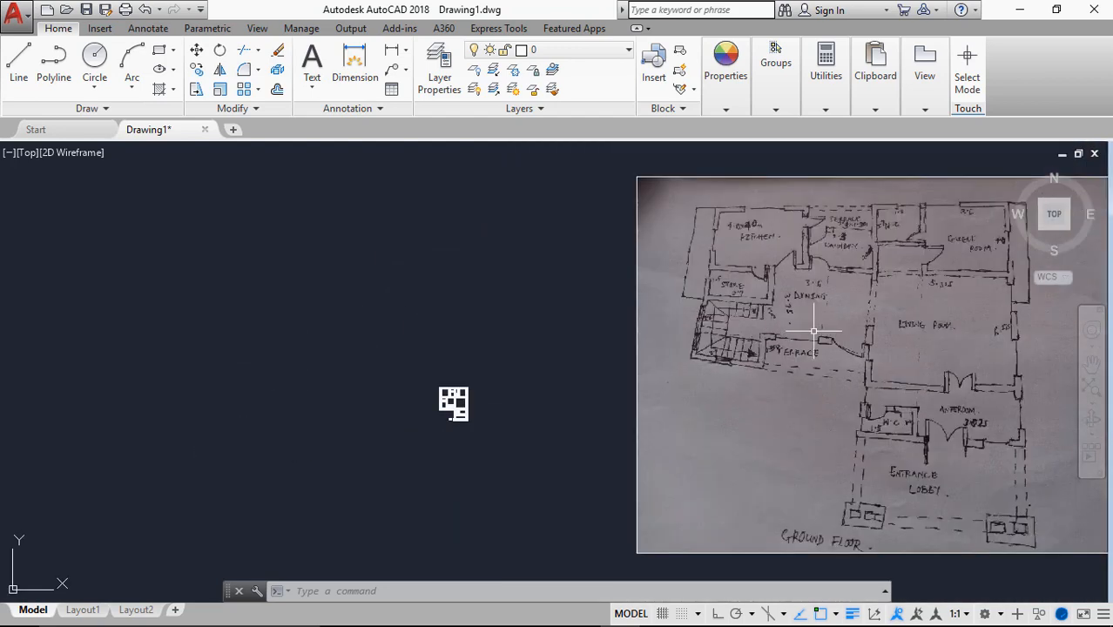
pyautogui.moveTo(764, 352)
pyautogui.mouseDown(button='middle')
pyautogui.moveTo(638, 382)
pyautogui.moveTo(576, 448)
pyautogui.mouseUp(button='middle')
pyautogui.scroll(2, 603, 359)
pyautogui.moveTo(542, 354); pyautogui.dragTo(495, 267, button='middle')
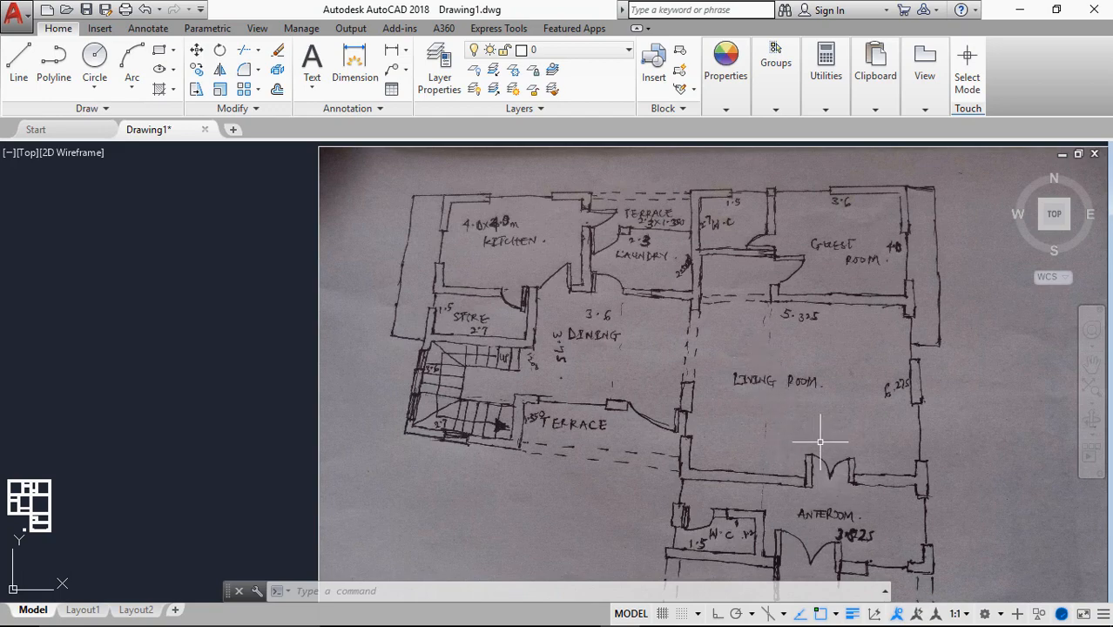
pyautogui.moveTo(821, 442); pyautogui.dragTo(759, 370, button='middle')
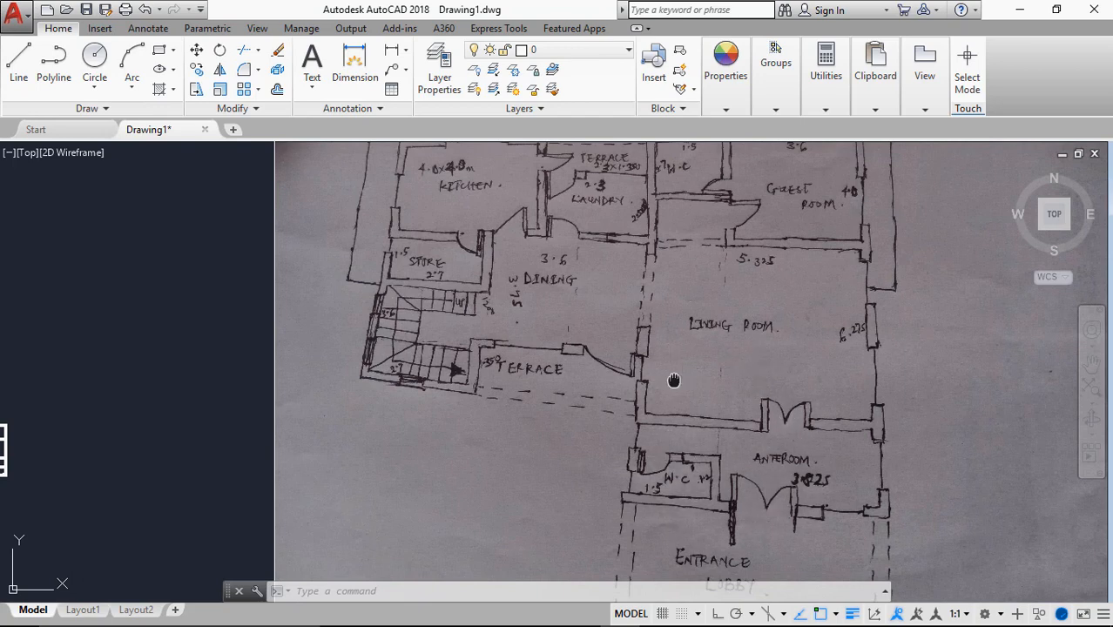
pyautogui.moveTo(673, 380); pyautogui.dragTo(733, 509, button='middle')
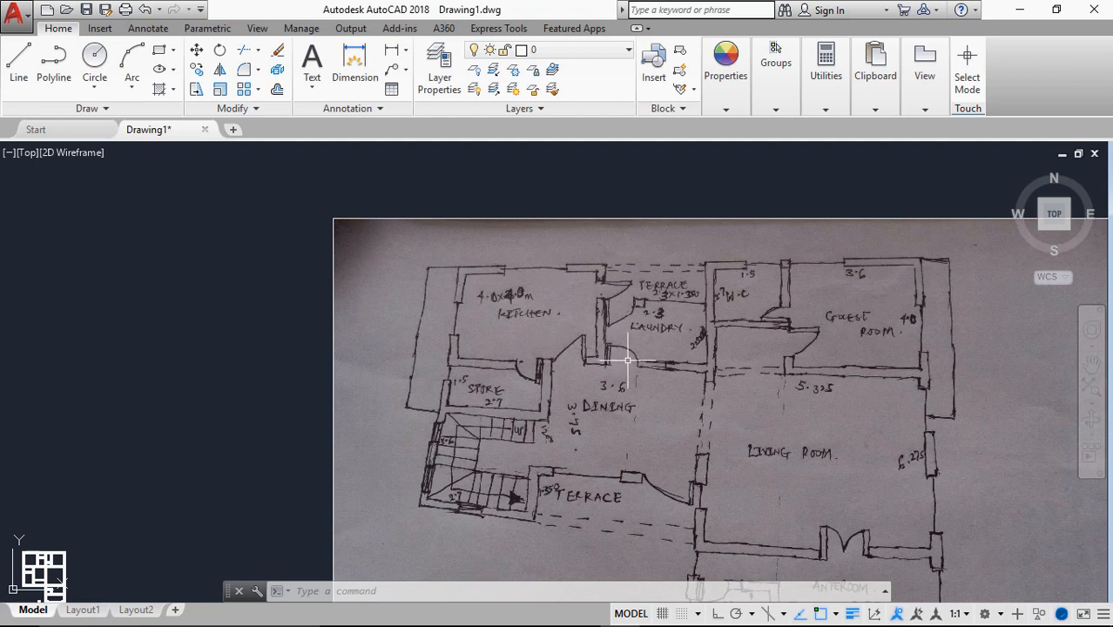
pyautogui.scroll(-2, 540, 324)
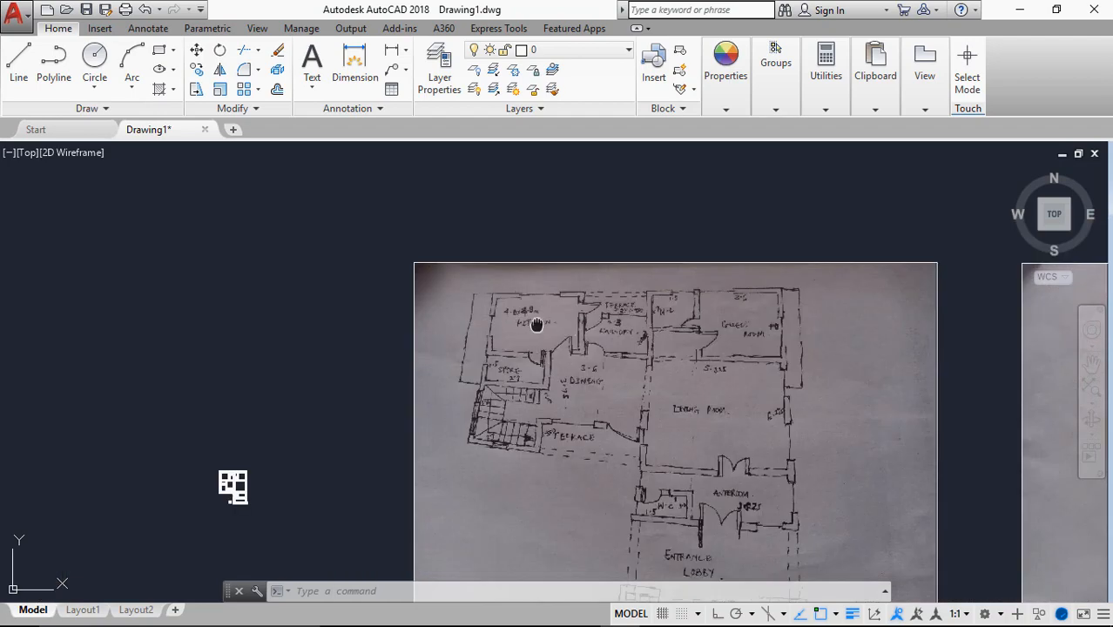
pyautogui.moveTo(535, 318); pyautogui.dragTo(595, 284, button='middle')
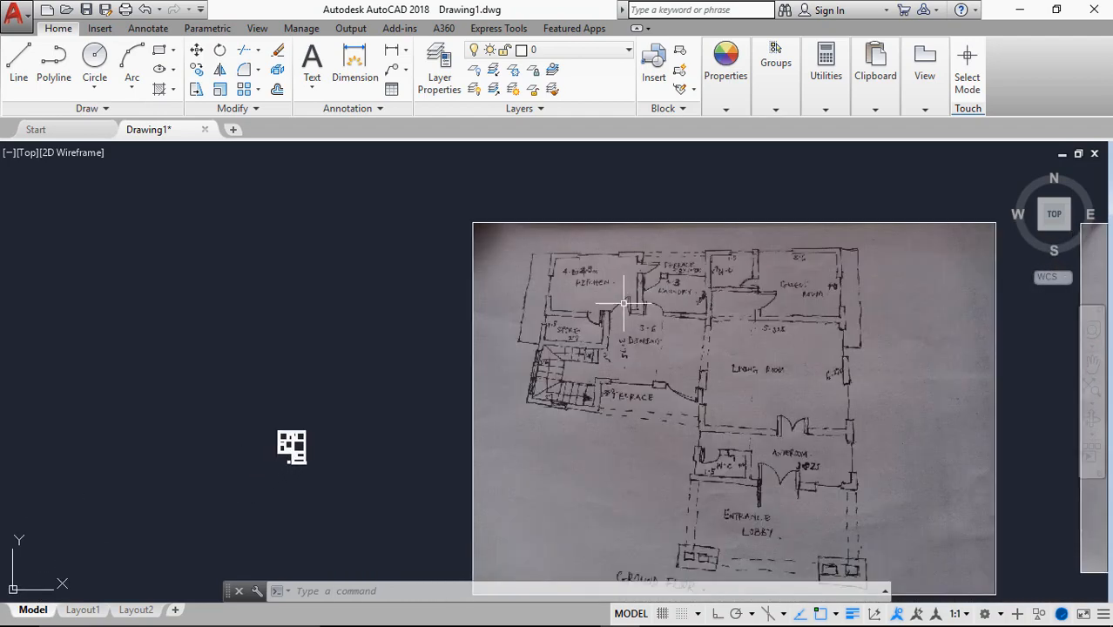
pyautogui.moveTo(648, 330); pyautogui.dragTo(579, 274, button='middle')
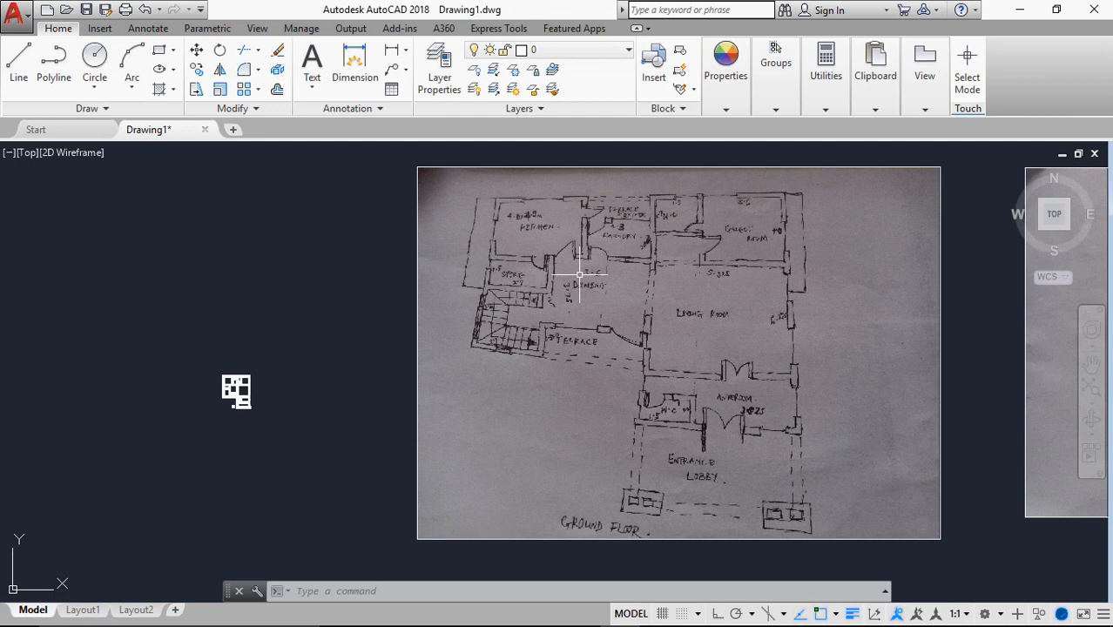
# Measure the horizontal wall's length between the store partition and the kitchen's right-hand partition with a linear dimension.
pyautogui.scroll(6, 204, 393)
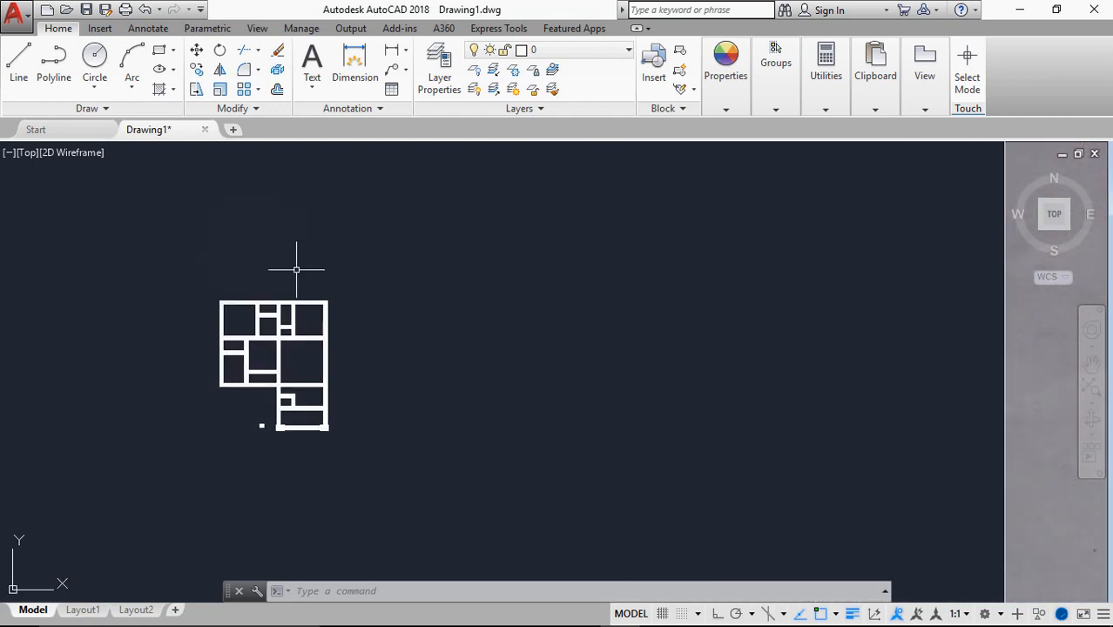
pyautogui.scroll(7, 353, 501)
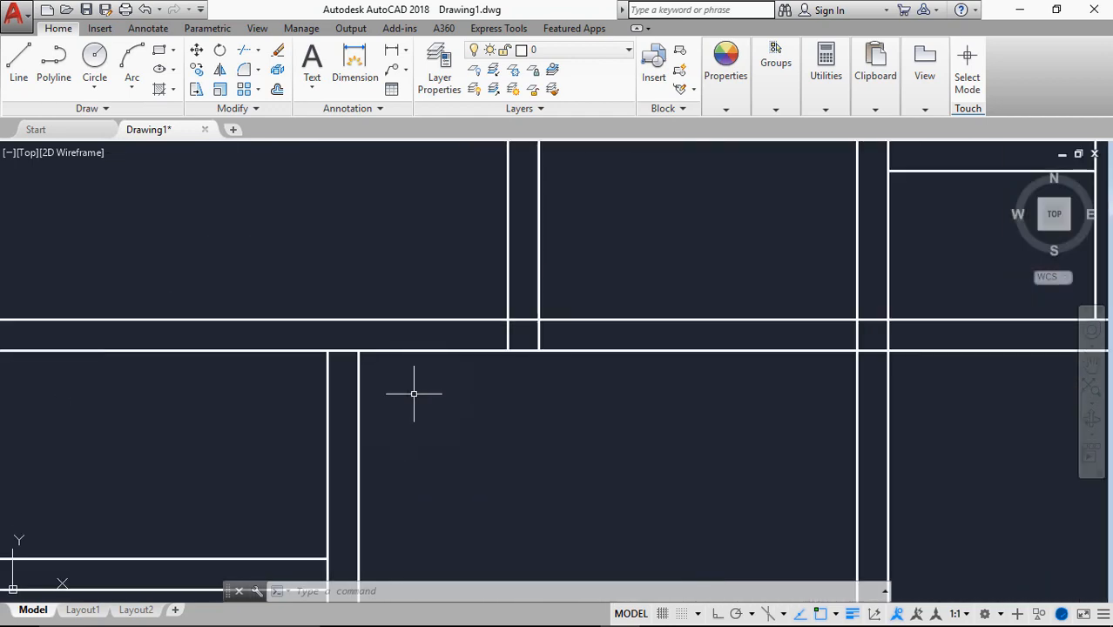
pyautogui.moveTo(437, 348); pyautogui.dragTo(456, 423, button='middle')
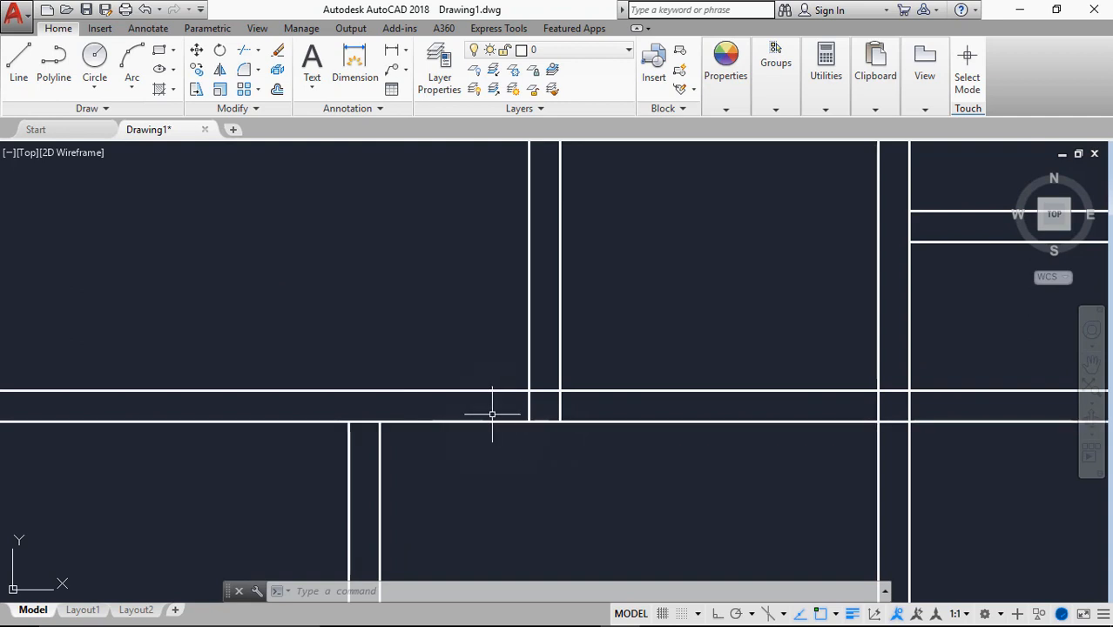
pyautogui.scroll(-4, 492, 414)
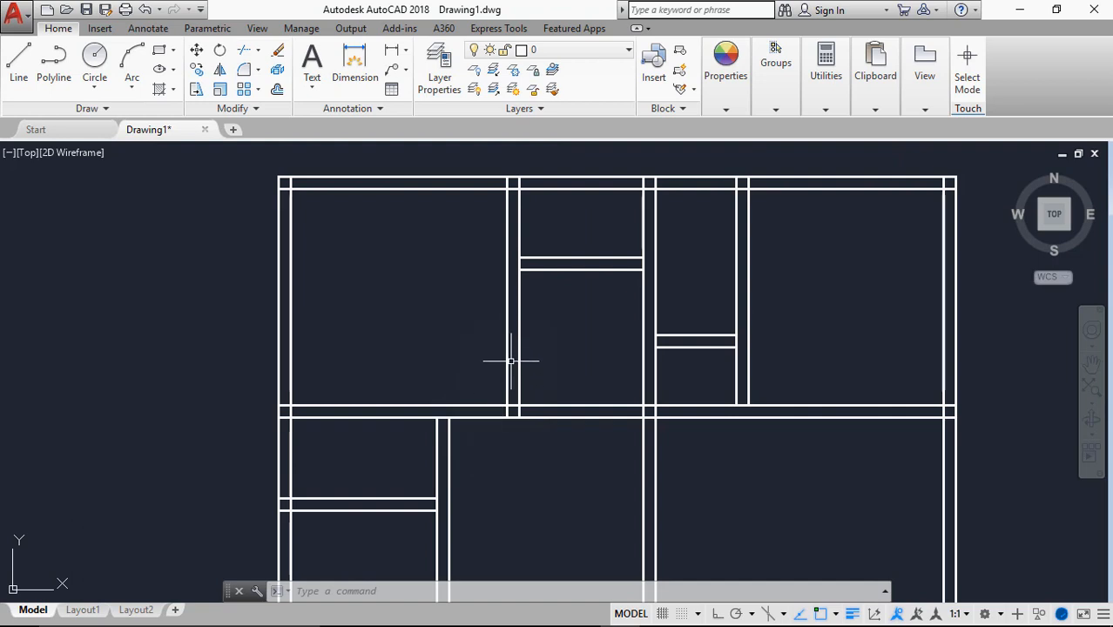
pyautogui.scroll(2, 494, 420)
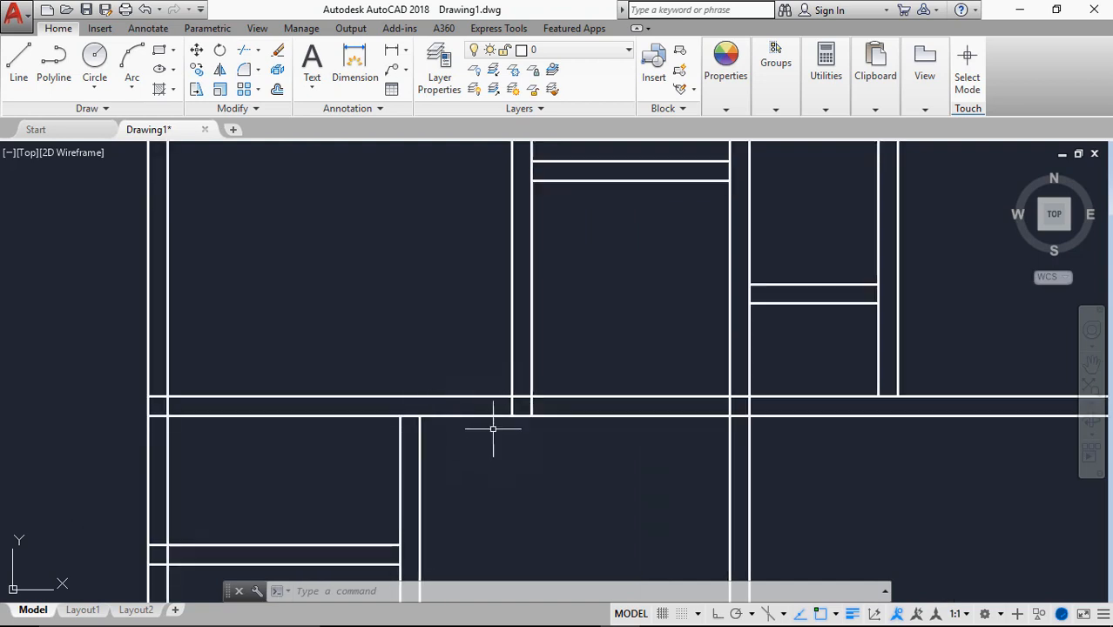
pyautogui.click(393, 50)
pyautogui.scroll(6, 411, 383)
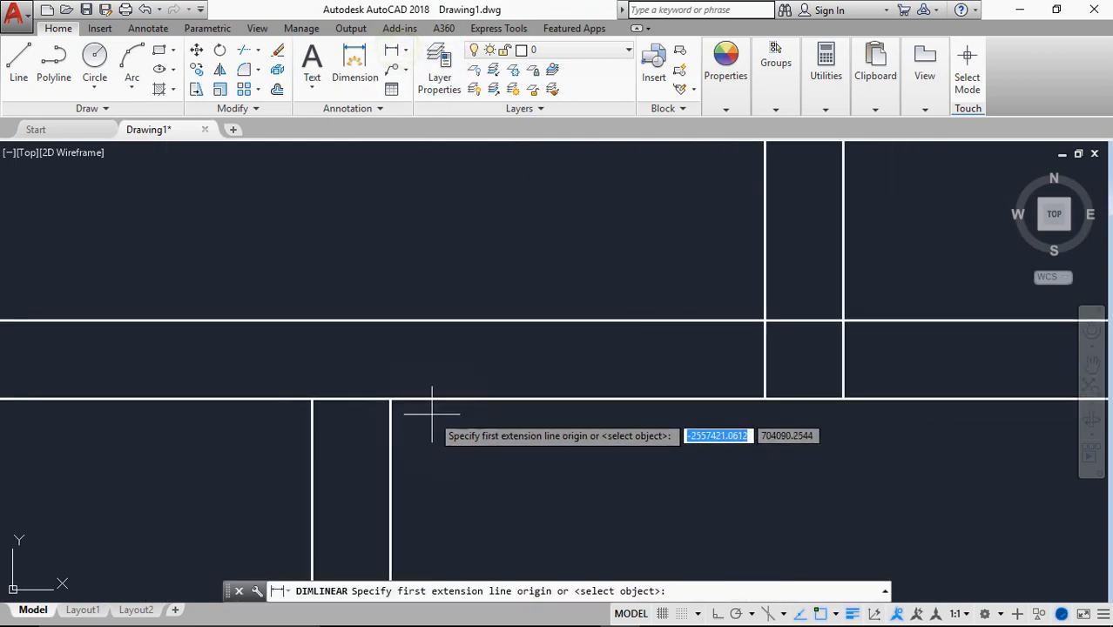
pyautogui.click(390, 399)
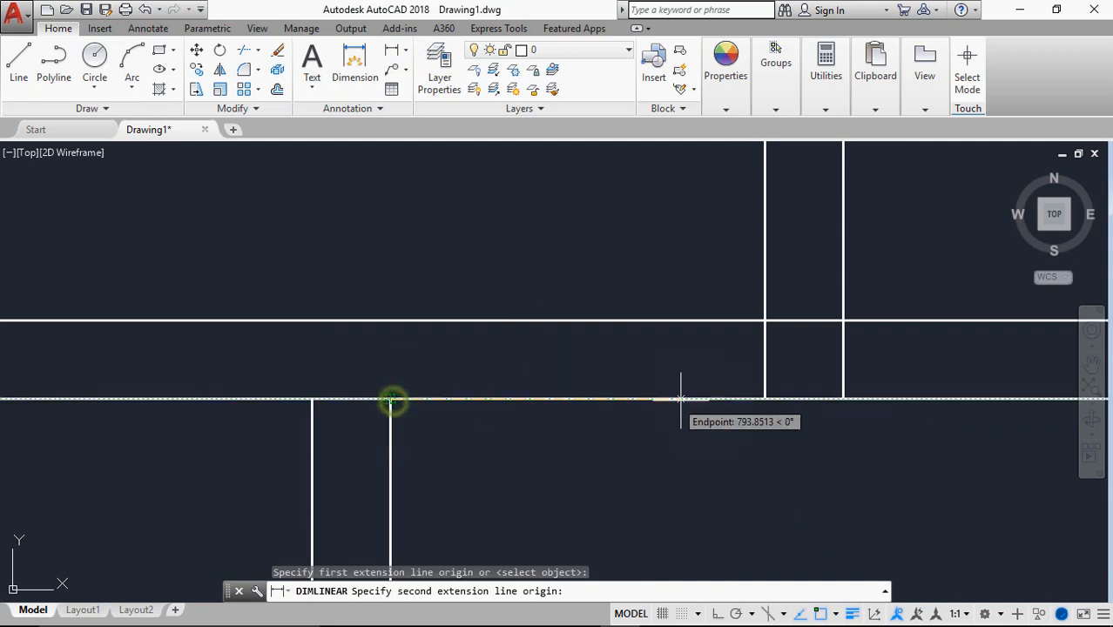
pyautogui.click(764, 399)
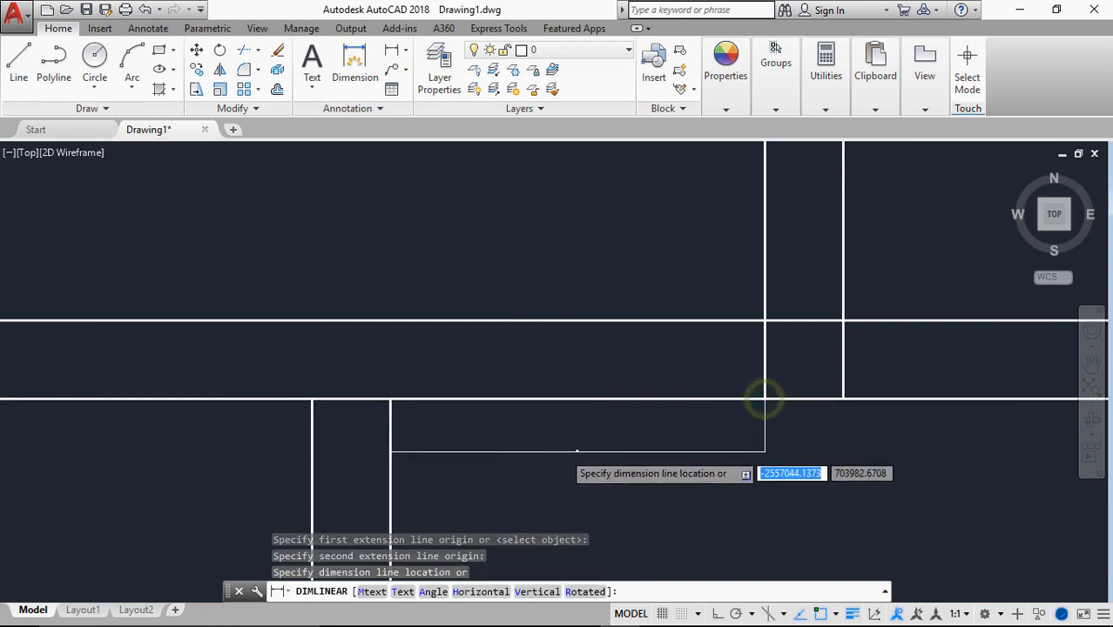
pyautogui.scroll(3, 763, 393)
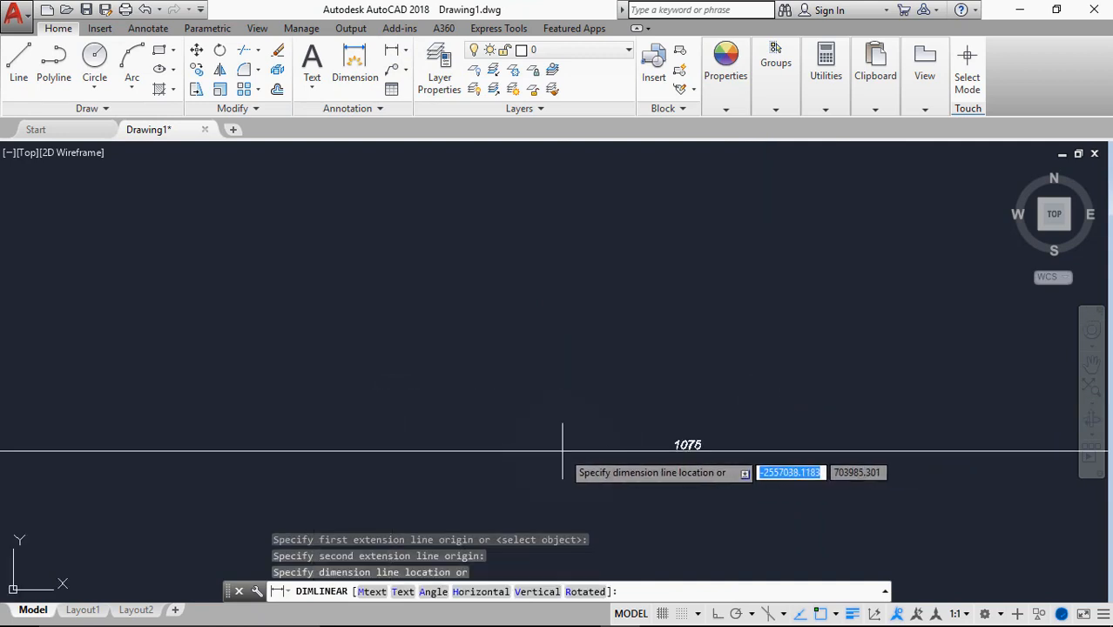
pyautogui.scroll(-4, 563, 451)
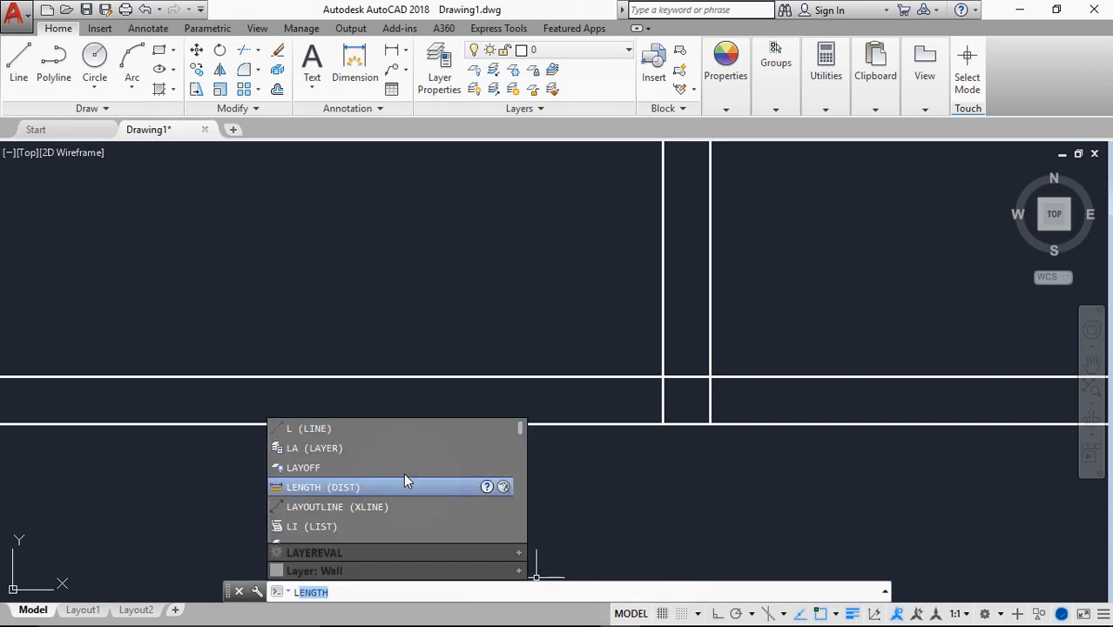
# Draw a vertical line across the horizontal wall, tracked 900 to the right of the store partition's upper-right corner, with Ortho on.
pyautogui.click(421, 429)
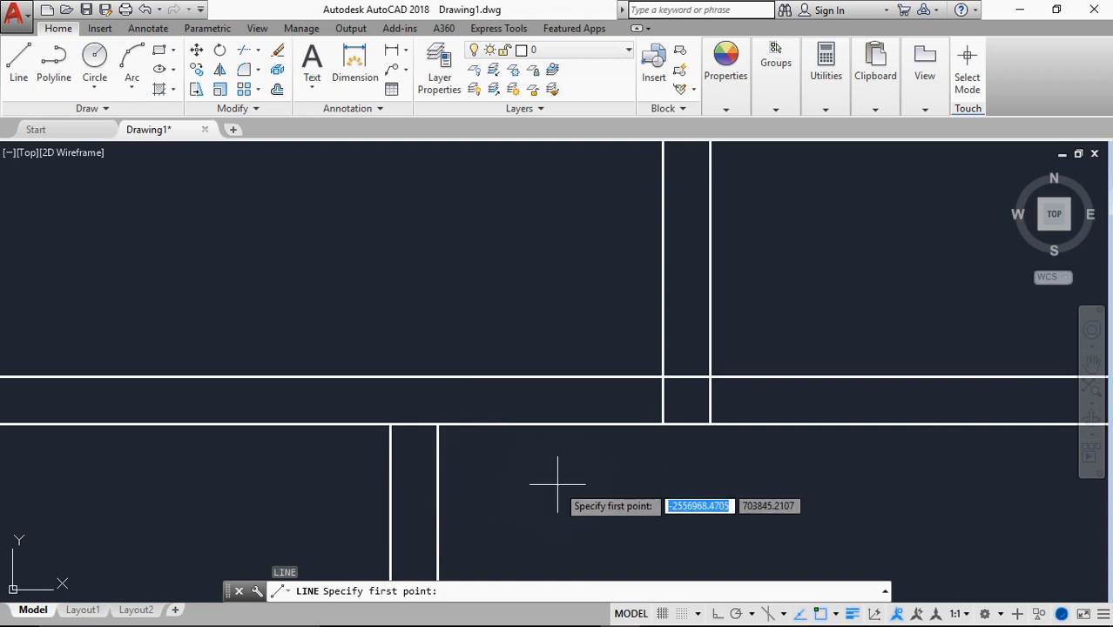
pyautogui.write('tk')
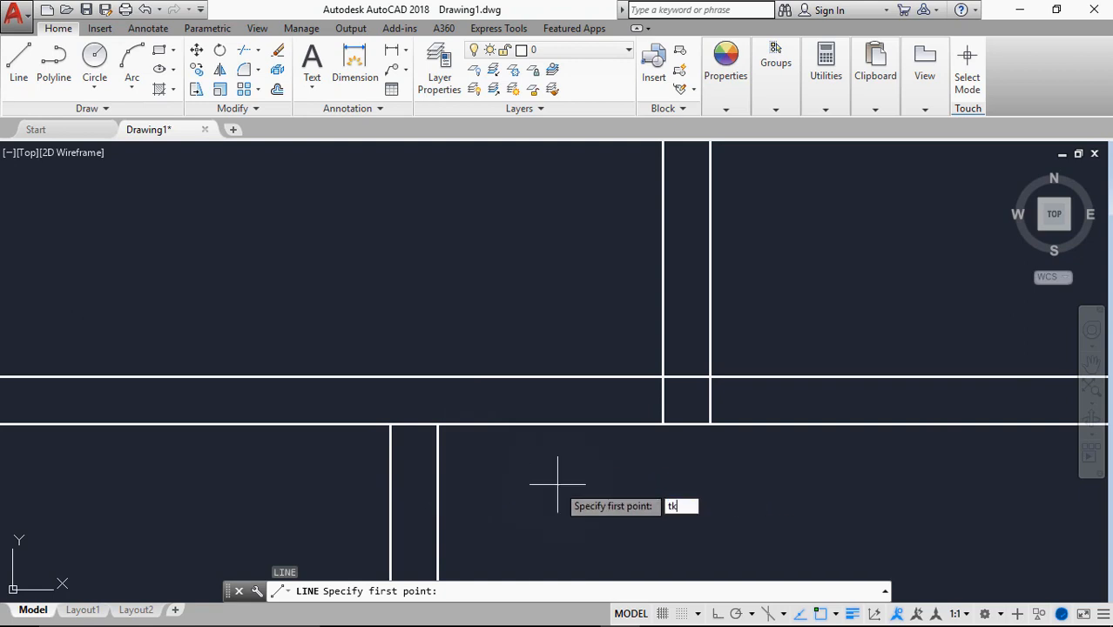
pyautogui.press('Return')
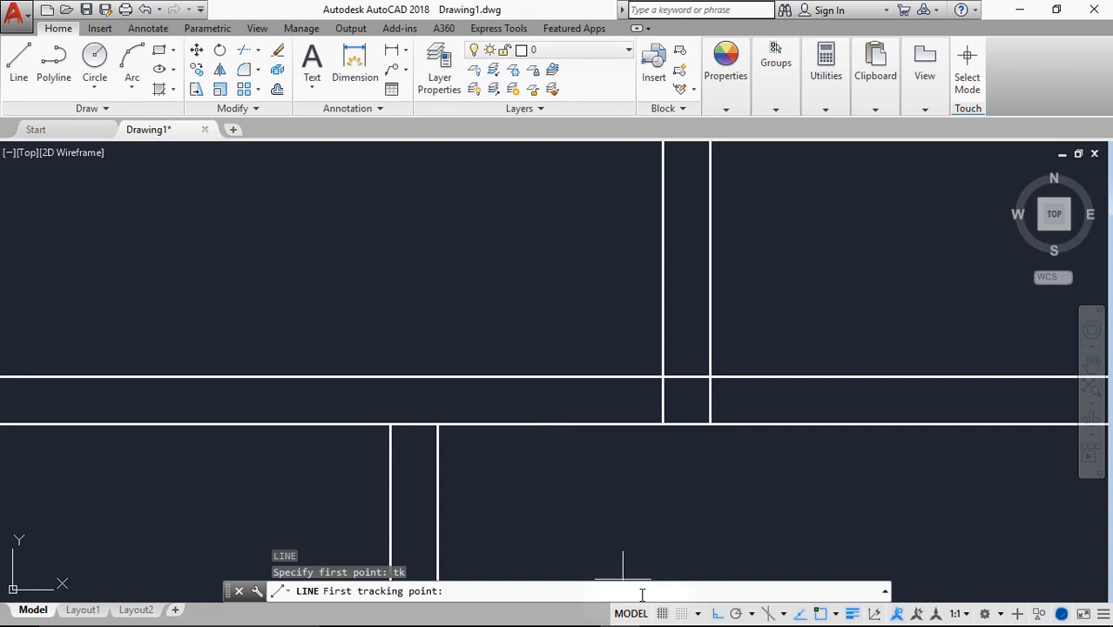
pyautogui.click(437, 424)
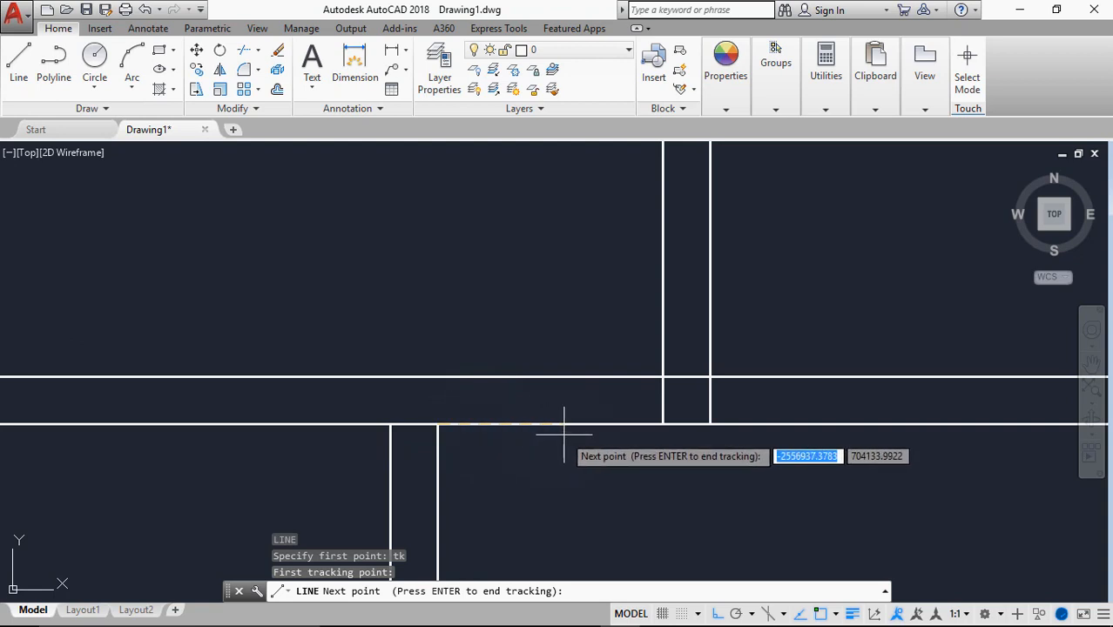
pyautogui.write('900')
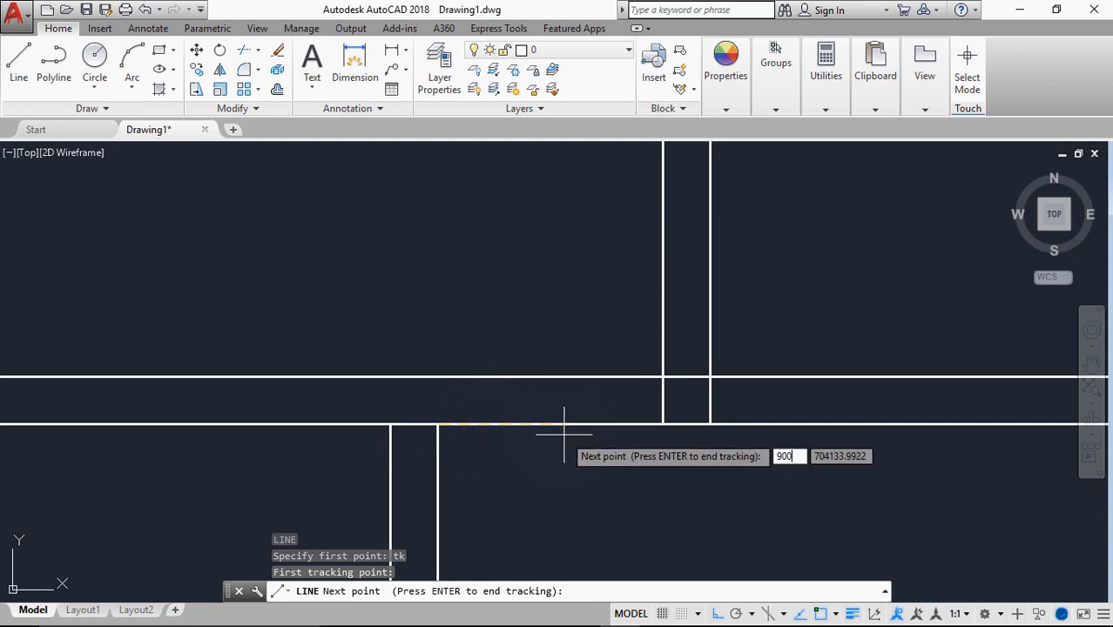
pyautogui.press('Return')
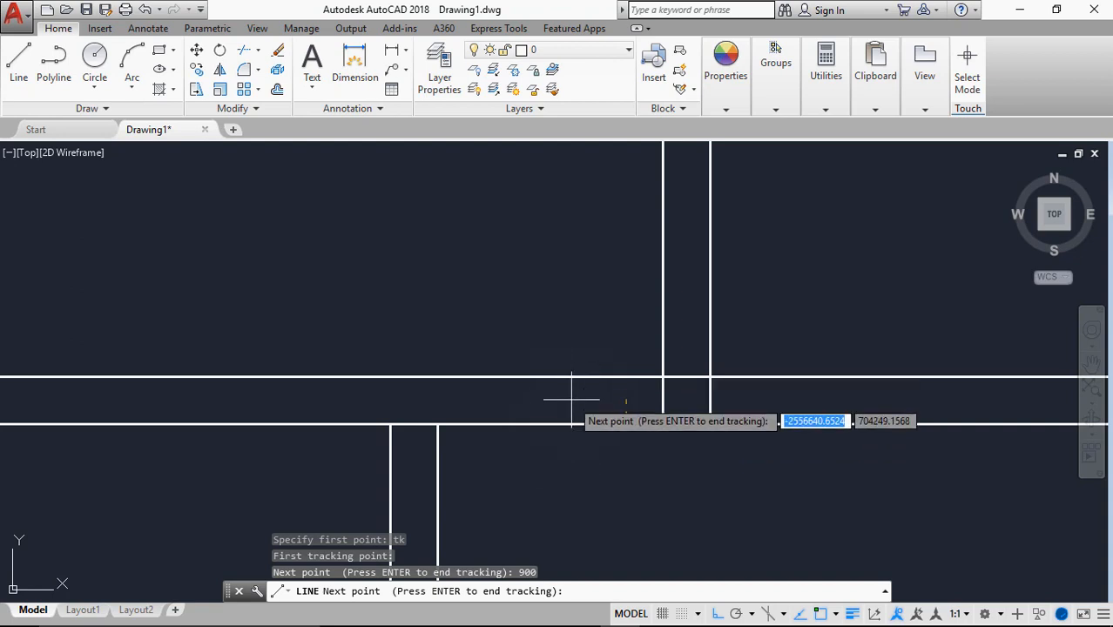
pyautogui.press('Return')
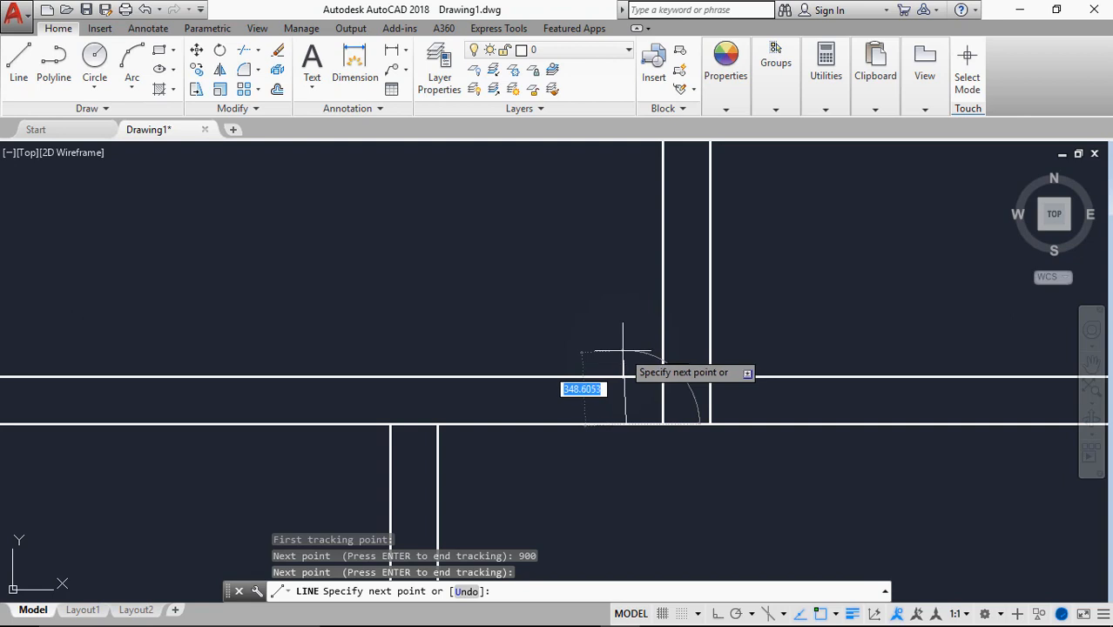
pyautogui.click(718, 614)
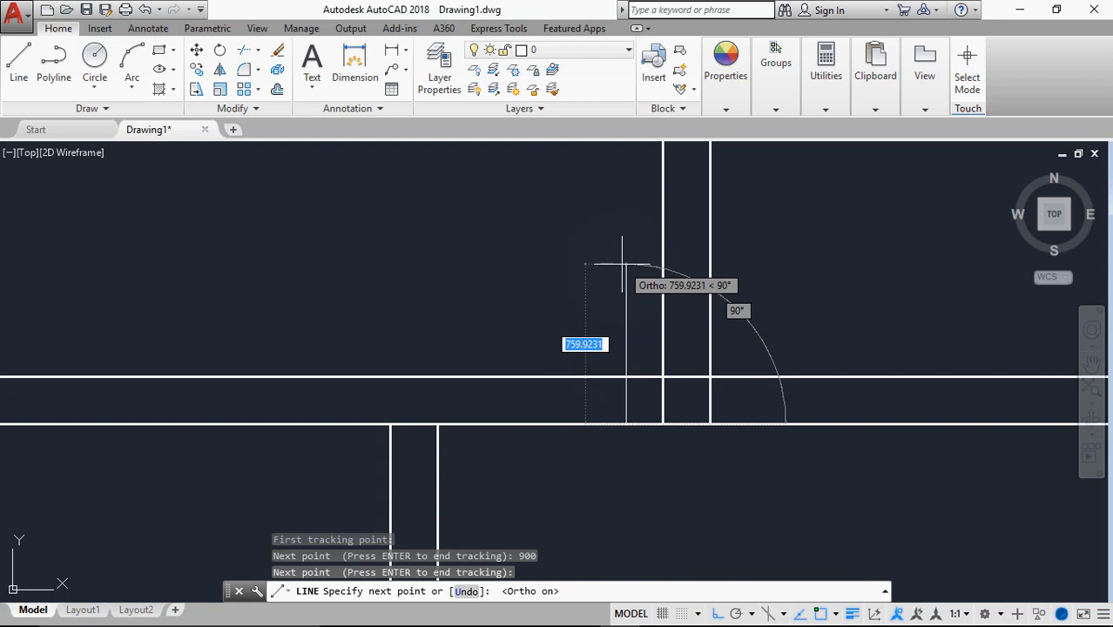
pyautogui.click(614, 314)
pyautogui.press('Return')
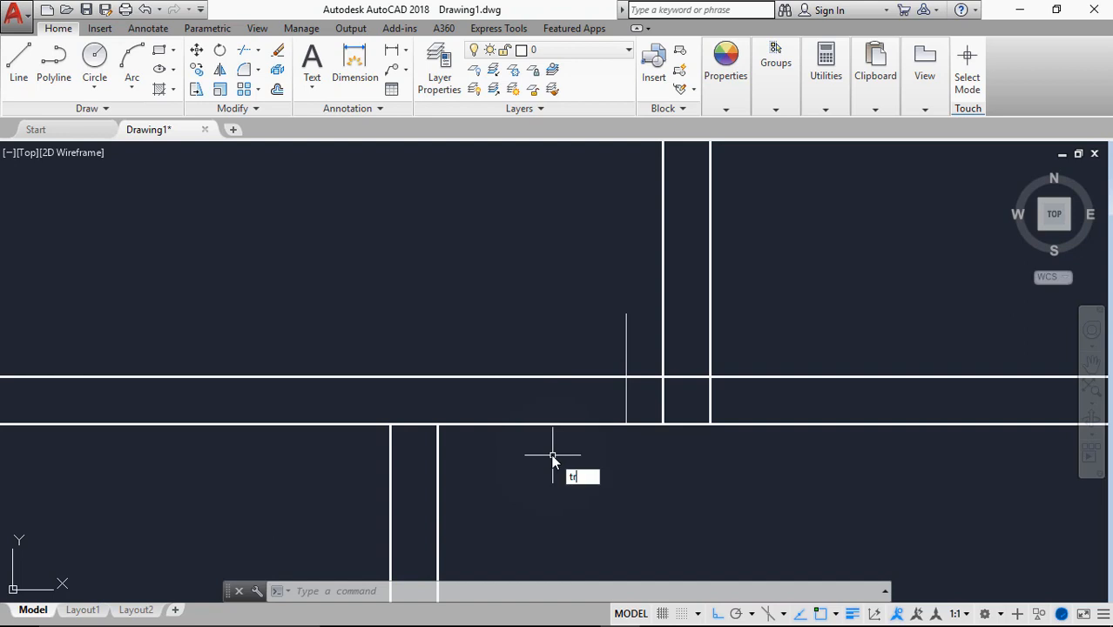
# Extend the store partition's right-hand line up to the upper line of the horizontal wall, using all objects as edges.
pyautogui.press('Return')
pyautogui.press('Return')
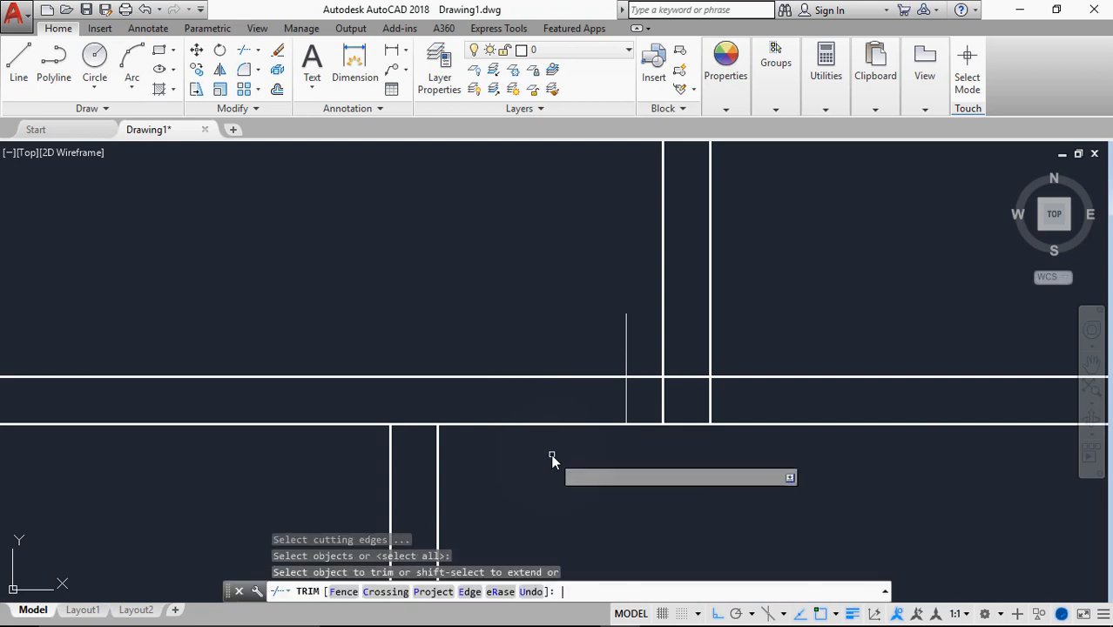
pyautogui.keyDown('shift'); pyautogui.click(434, 446); pyautogui.keyUp('shift')
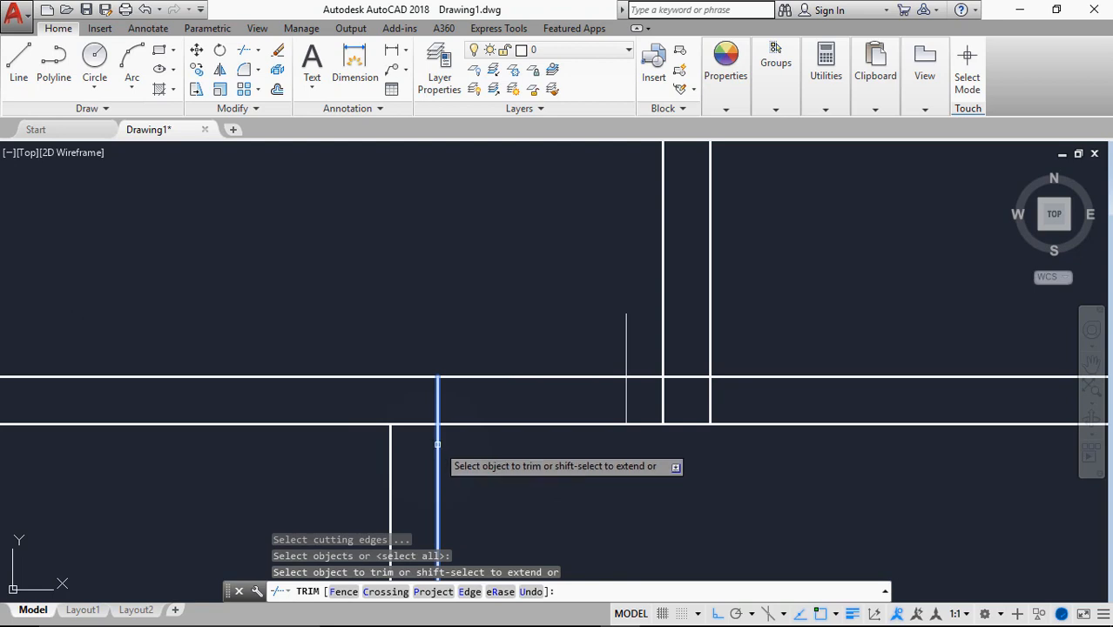
pyautogui.keyDown('shift'); pyautogui.click(437, 444); pyautogui.keyUp('shift')
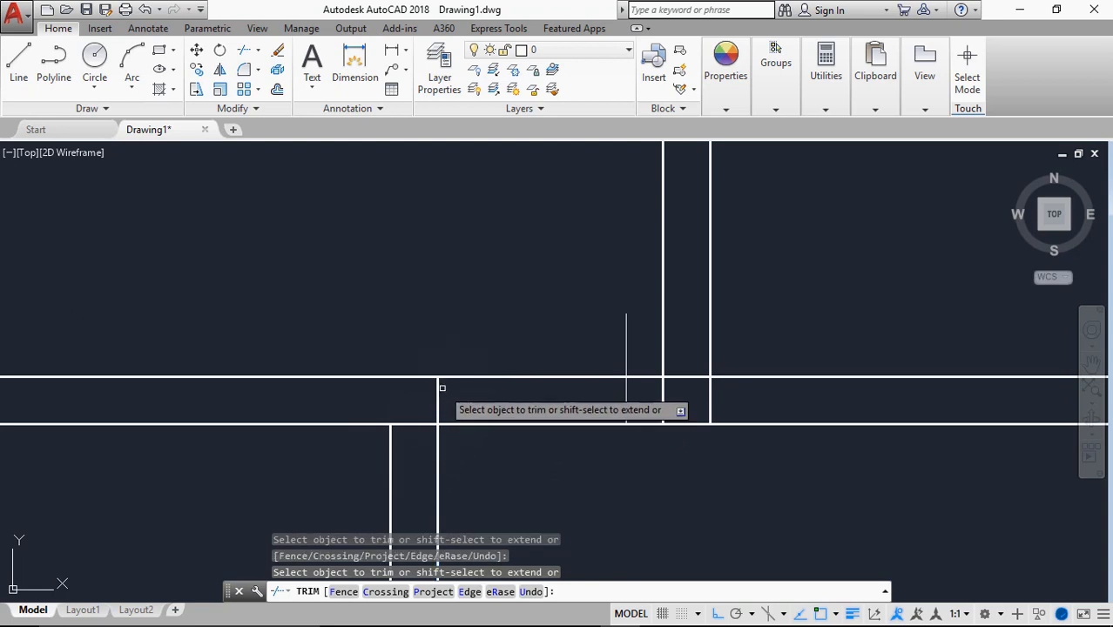
# Trim both wall lines between the two jambs to open the kitchen doorway, and trim the jamb line's excess above the wall.
pyautogui.click(564, 349)
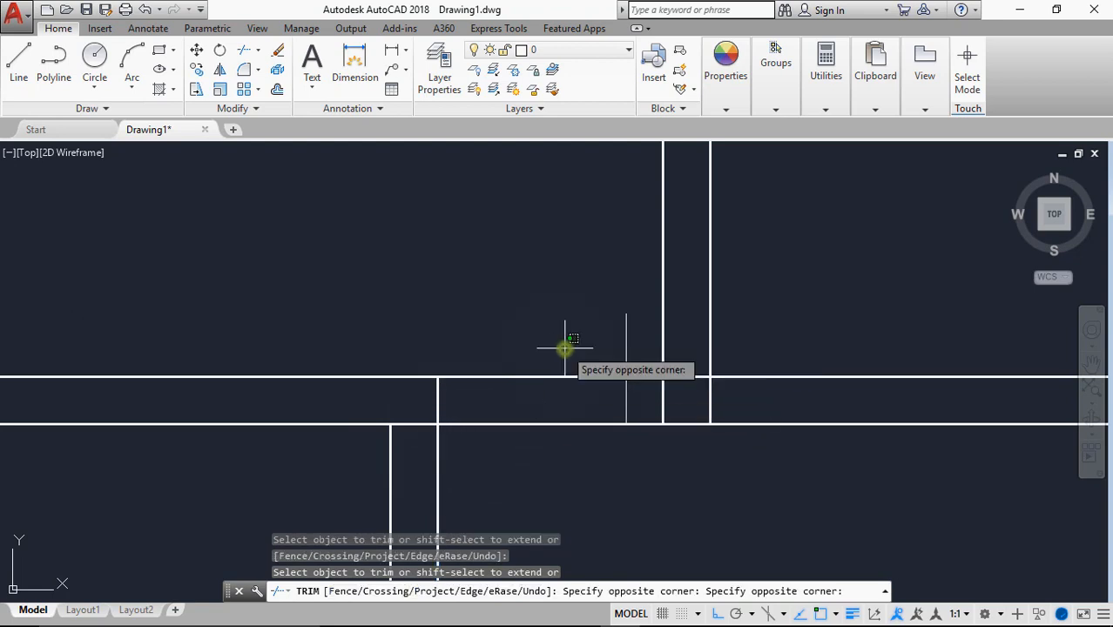
pyautogui.click(534, 440)
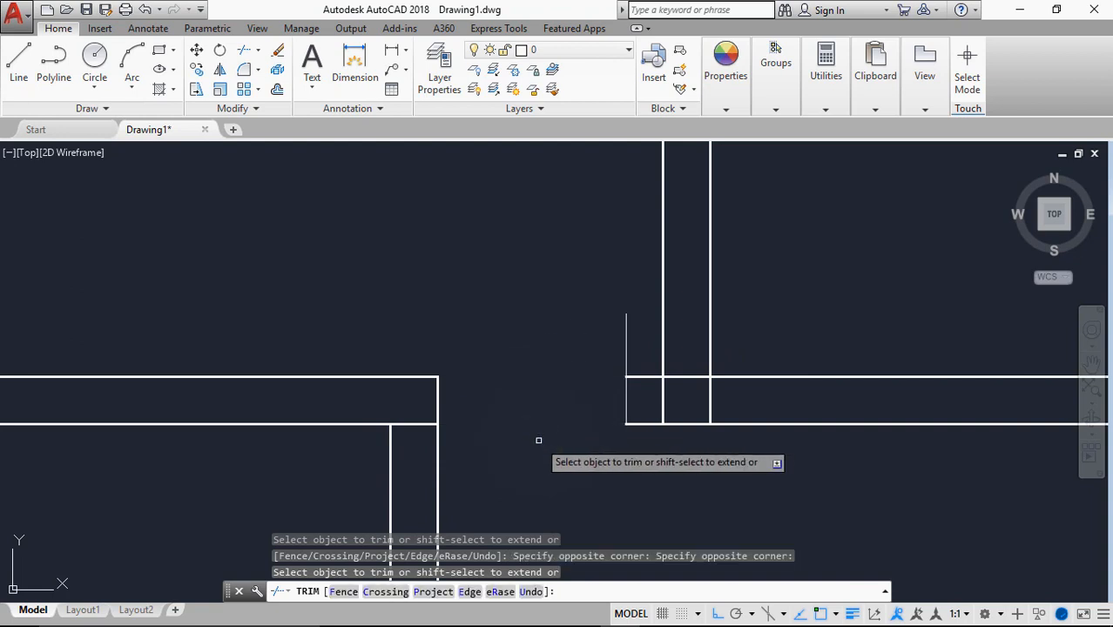
pyautogui.click(625, 359)
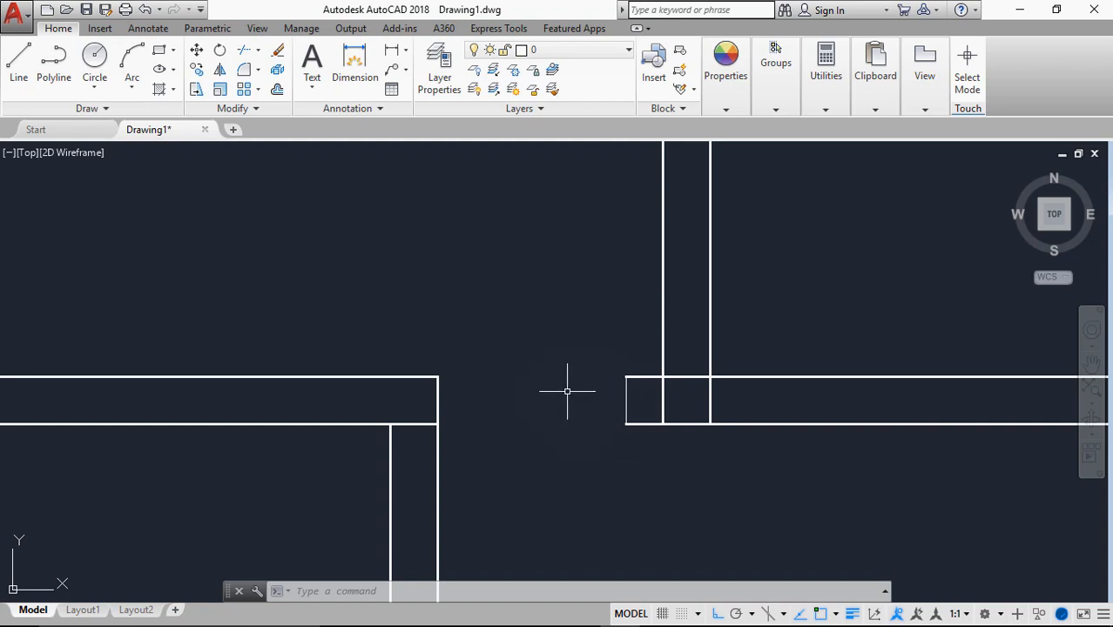
# Match the properties of the wall's lower line onto the thin right-hand jamb line of the kitchen doorway.
pyautogui.write('M')
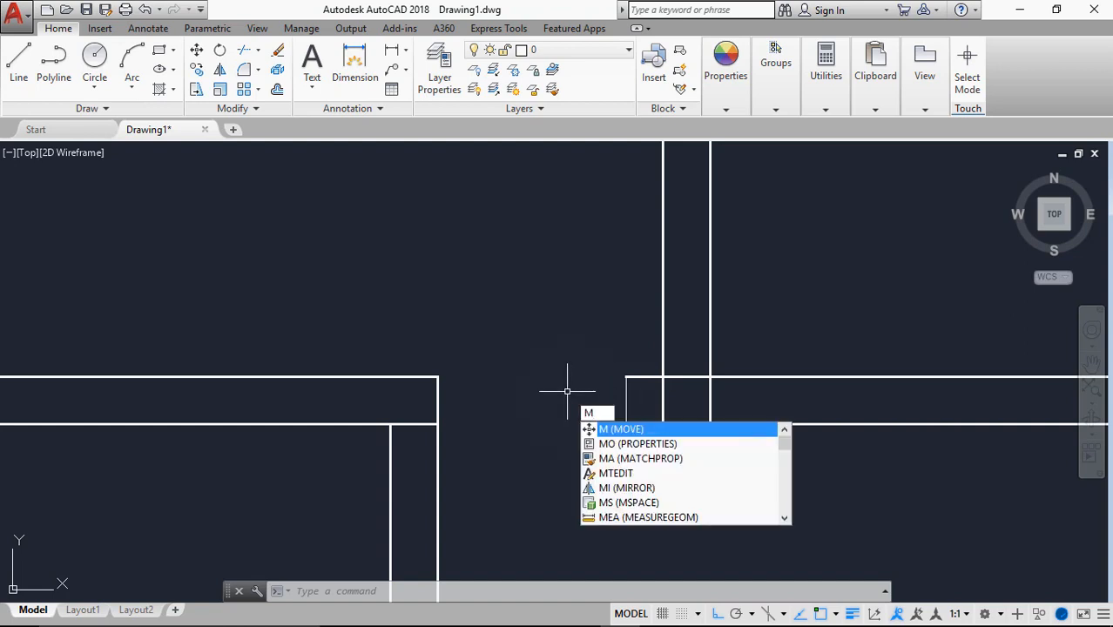
pyautogui.write('A')
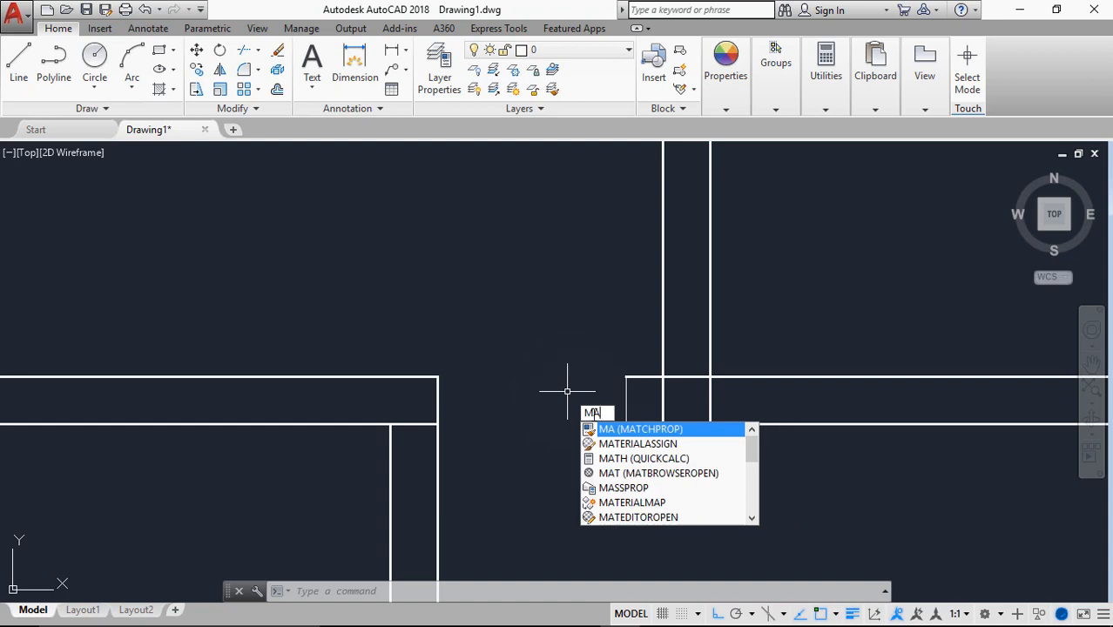
pyautogui.press('Down')
pyautogui.press('Up')
pyautogui.press('Return')
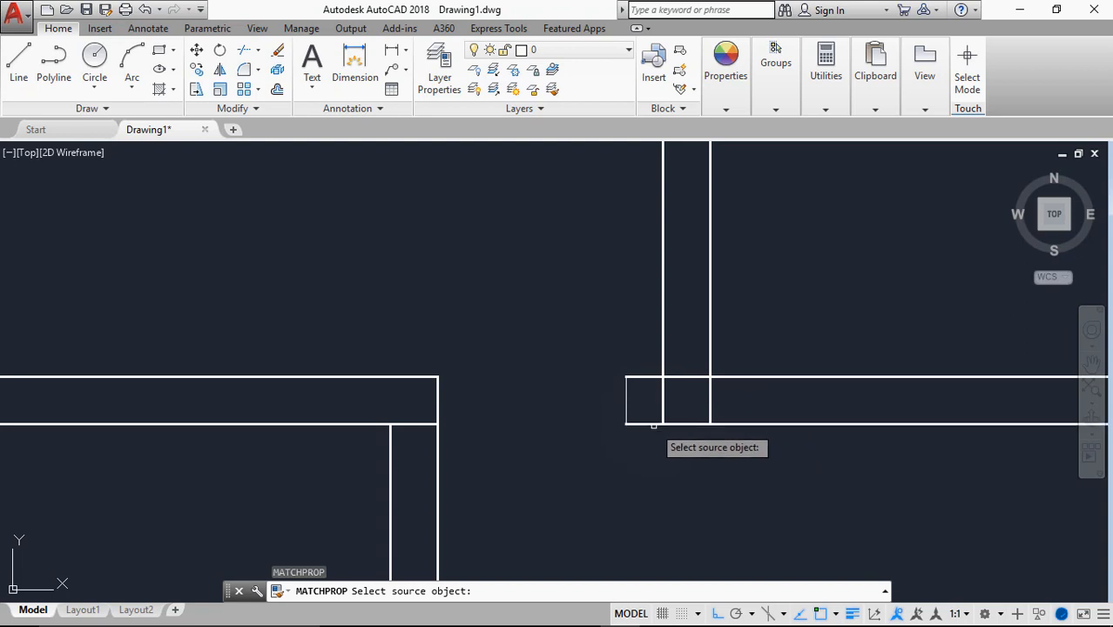
pyautogui.click(654, 424)
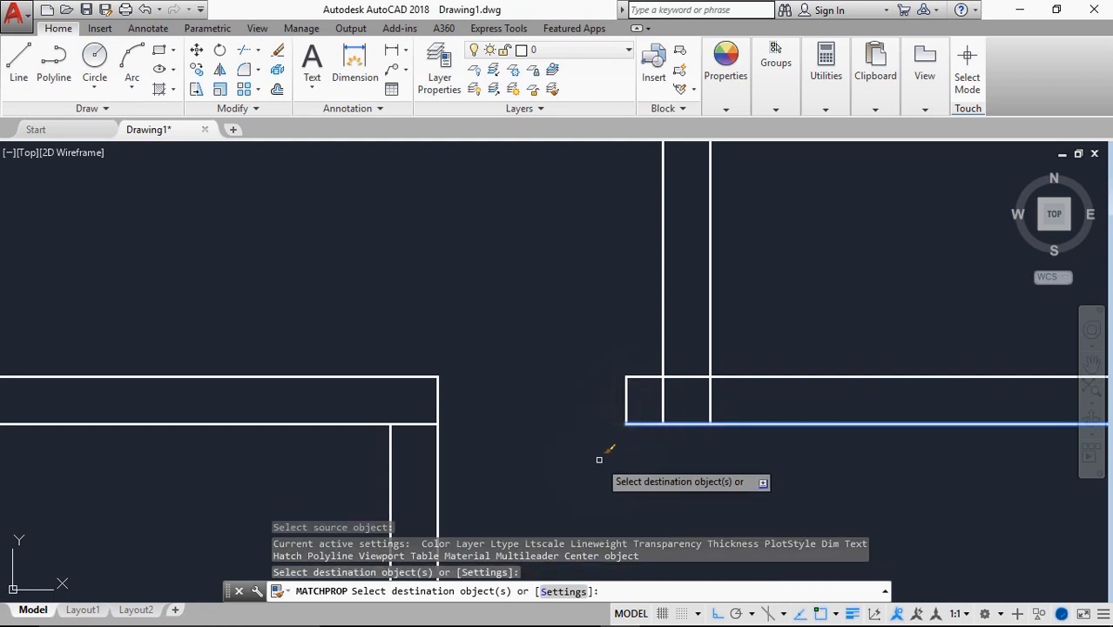
pyautogui.press('Escape')
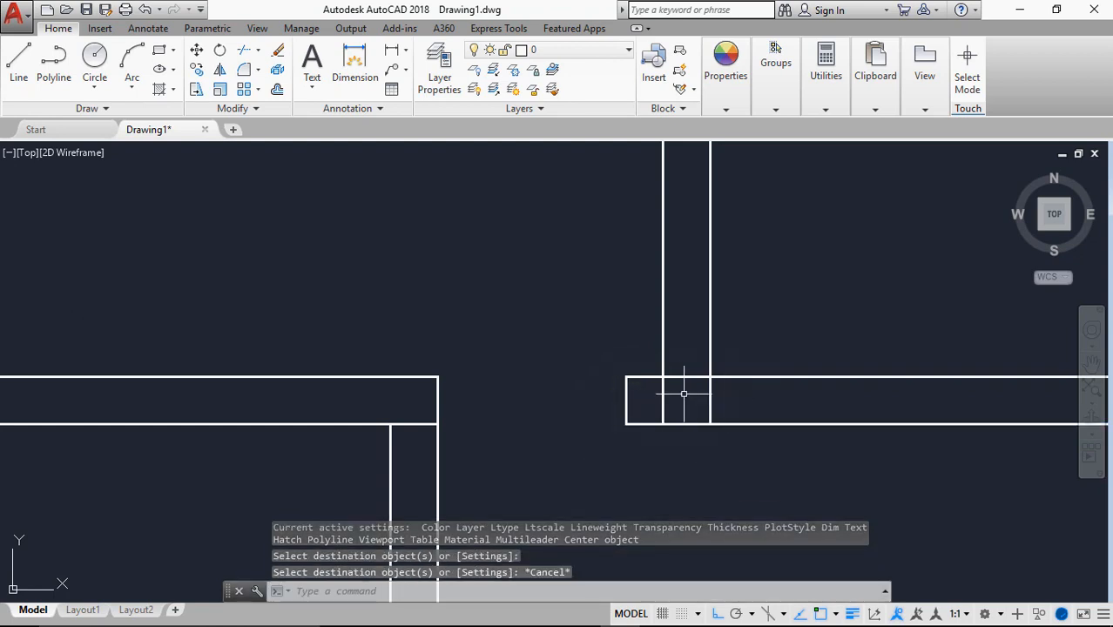
# Compare the new kitchen doorway with the hand-drawn sketch and check the door positions around the kitchen, store and dining area.
pyautogui.scroll(-3, 591, 372)
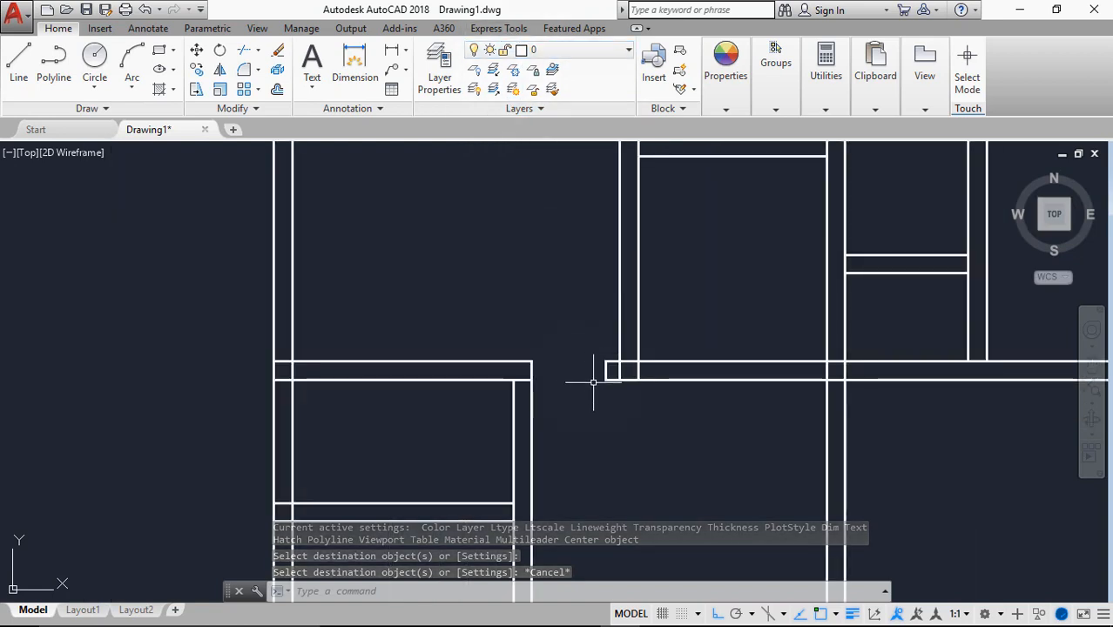
pyautogui.moveTo(579, 356); pyautogui.dragTo(559, 482, button='middle')
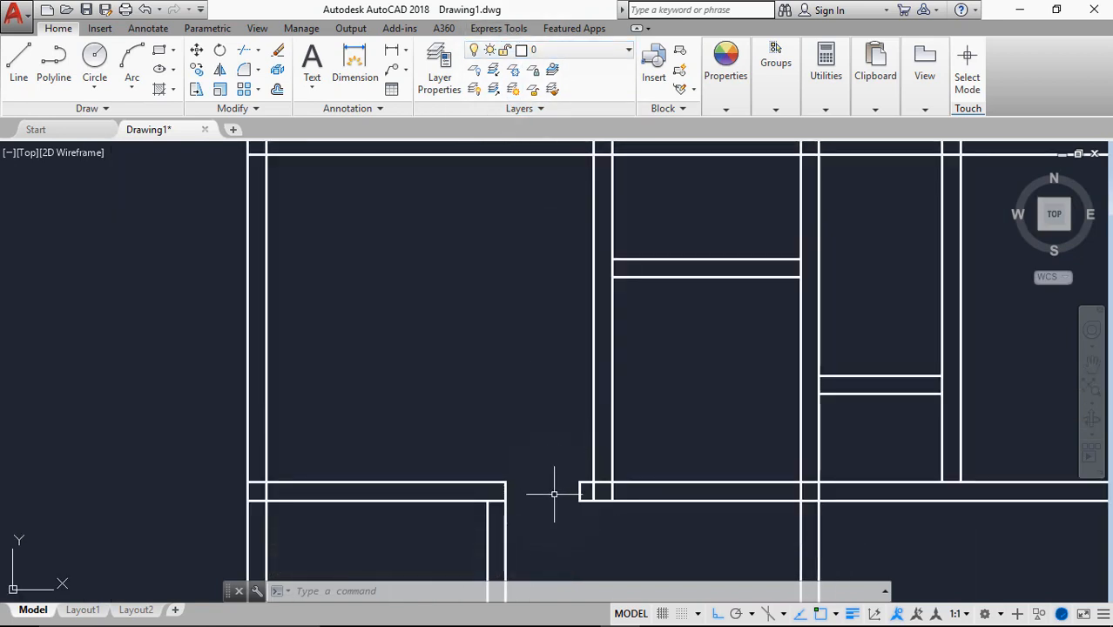
pyautogui.scroll(-8, 549, 470)
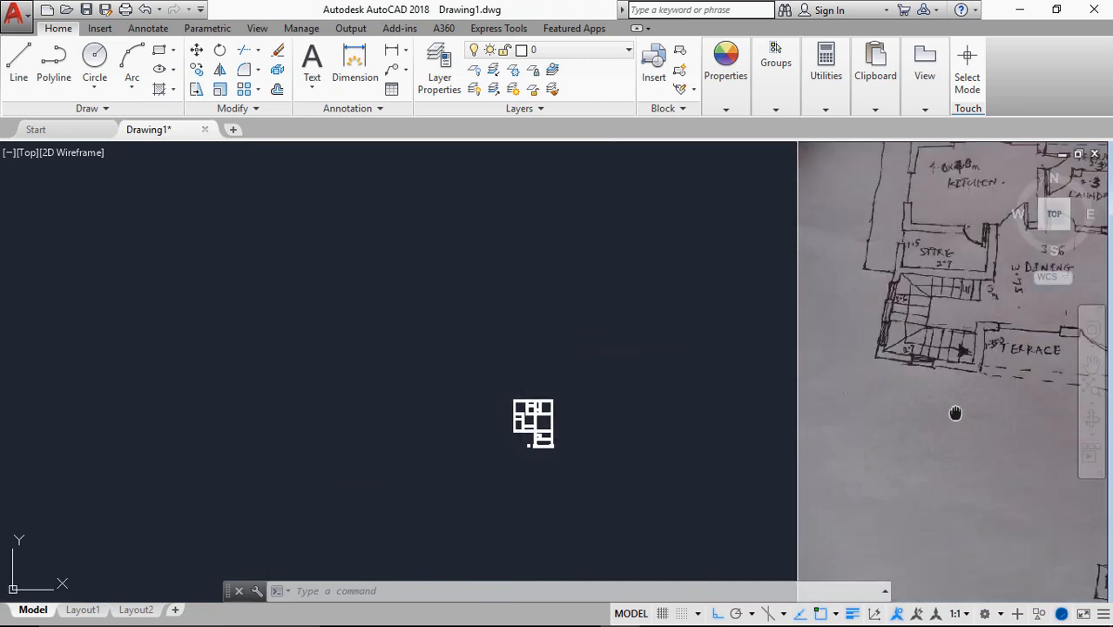
pyautogui.moveTo(954, 413); pyautogui.dragTo(685, 444, button='middle')
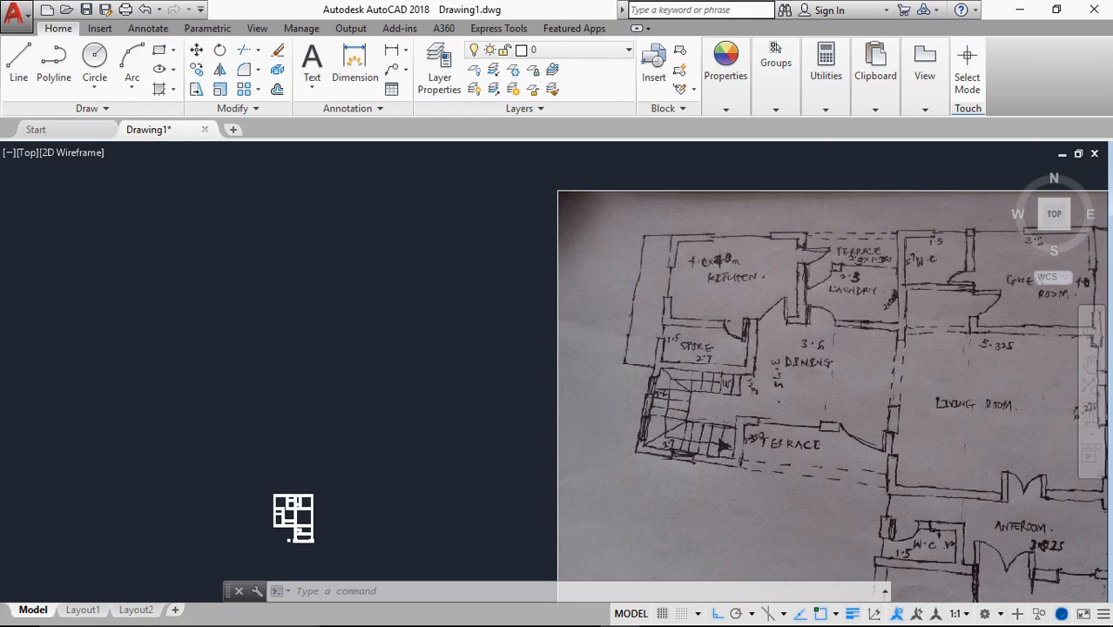
pyautogui.scroll(6, 775, 308)
pyautogui.scroll(-8, 775, 308)
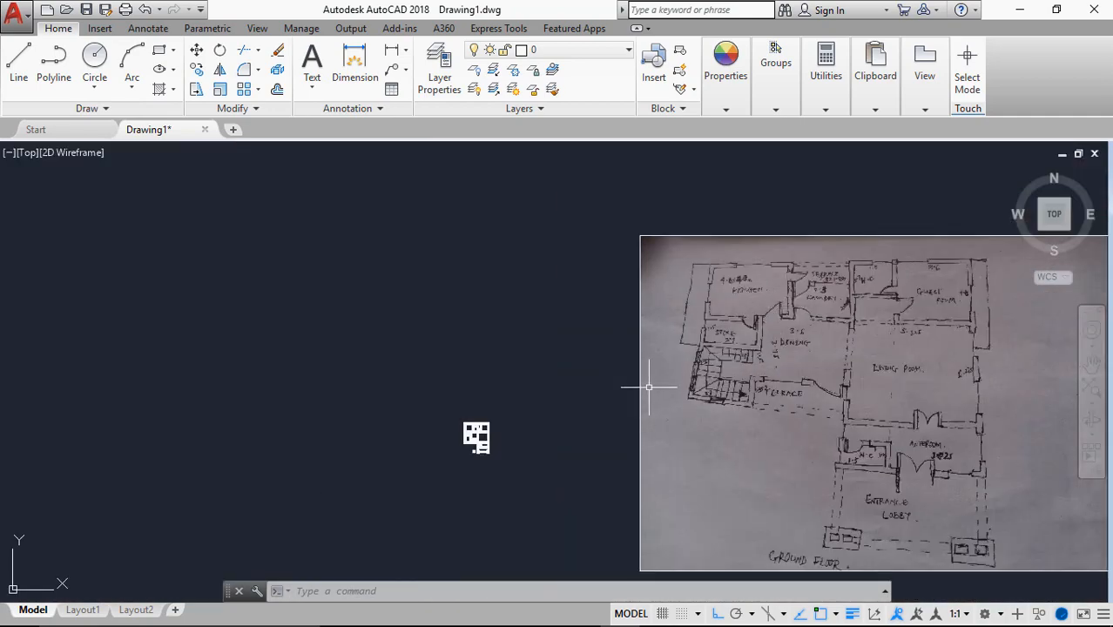
# Examine the door between the kitchen and terrace in the hand-drawn sketch and locate the corresponding wall in the plan.
pyautogui.scroll(6, 822, 287)
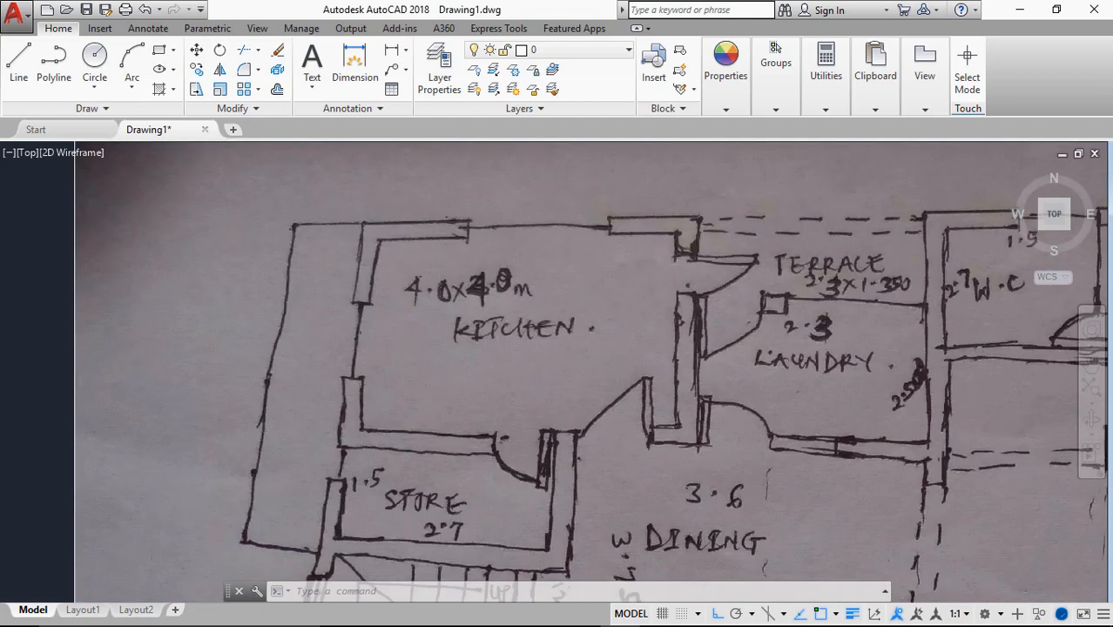
pyautogui.scroll(-7, 700, 270)
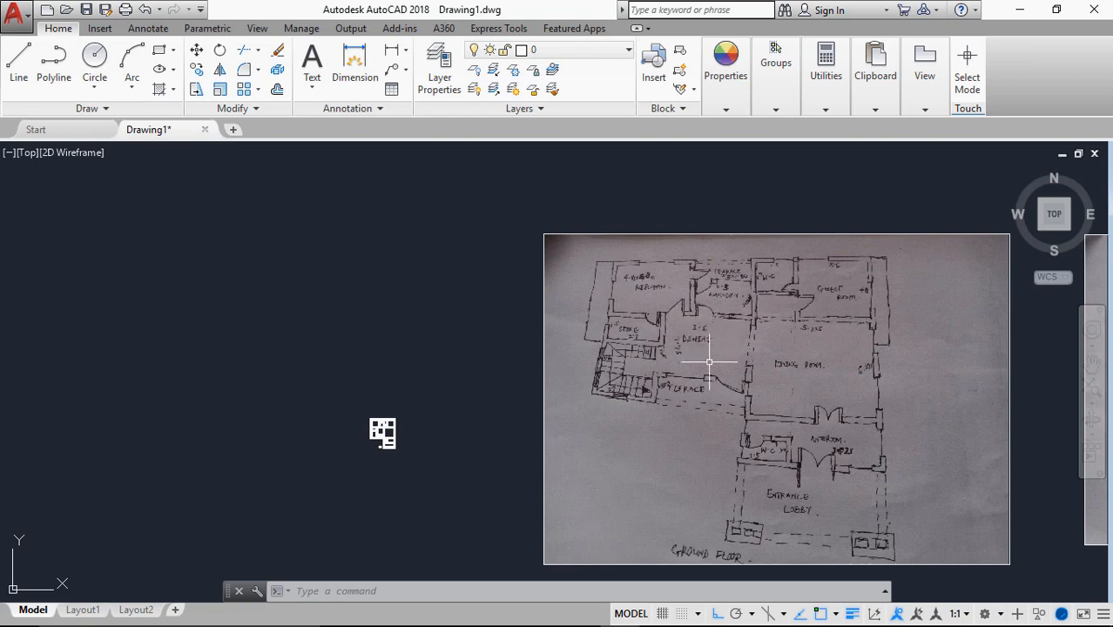
pyautogui.scroll(7, 383, 421)
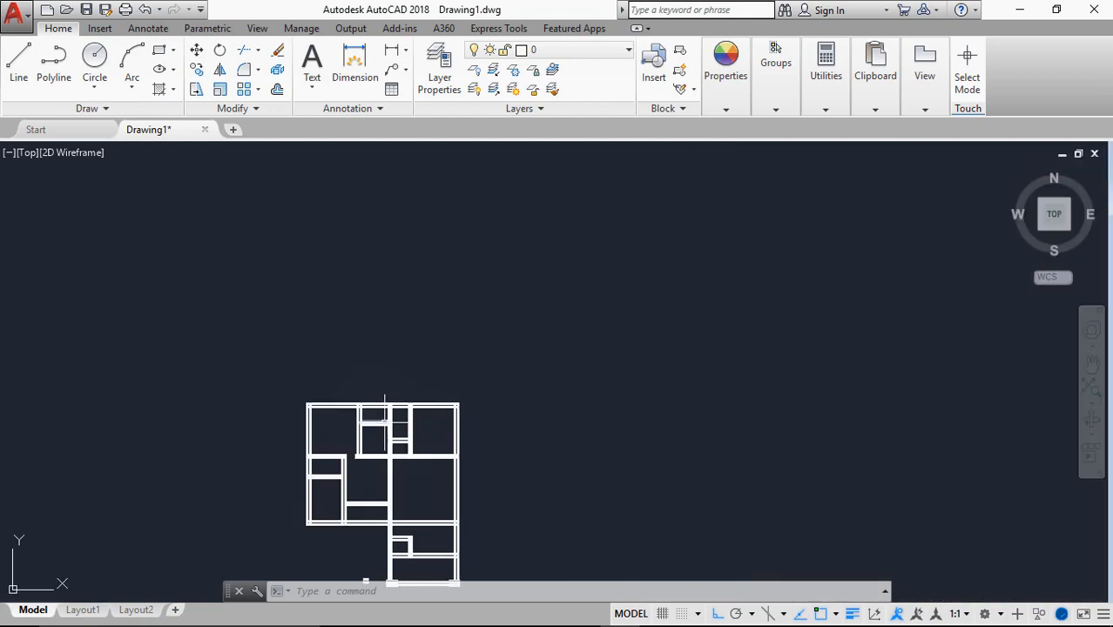
pyautogui.scroll(2, 384, 422)
pyautogui.scroll(5, 384, 423)
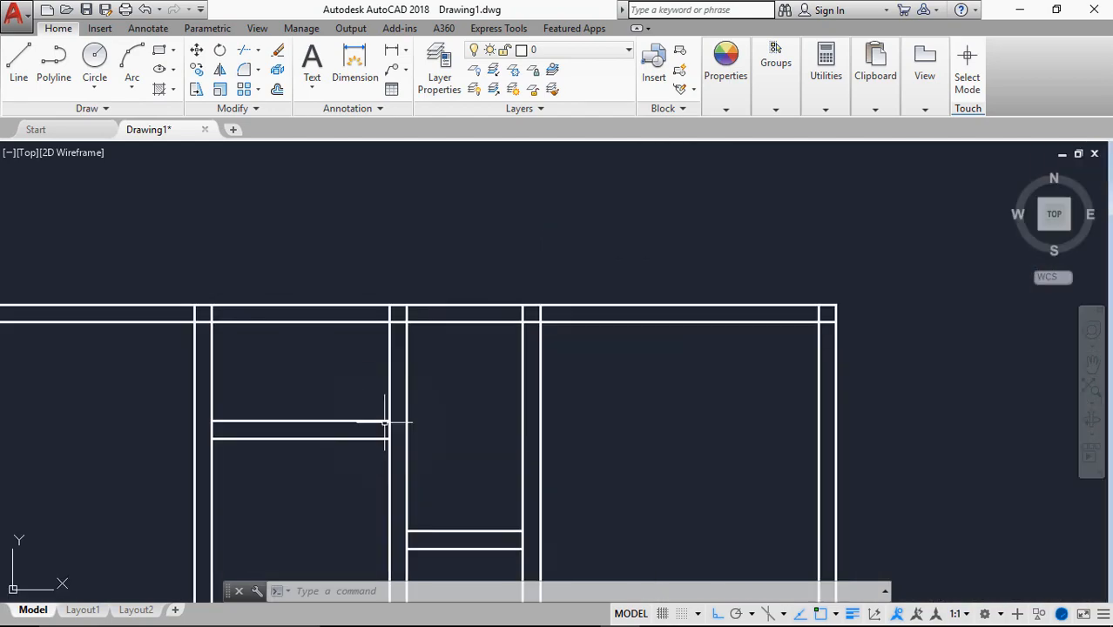
pyautogui.scroll(-12, 384, 423)
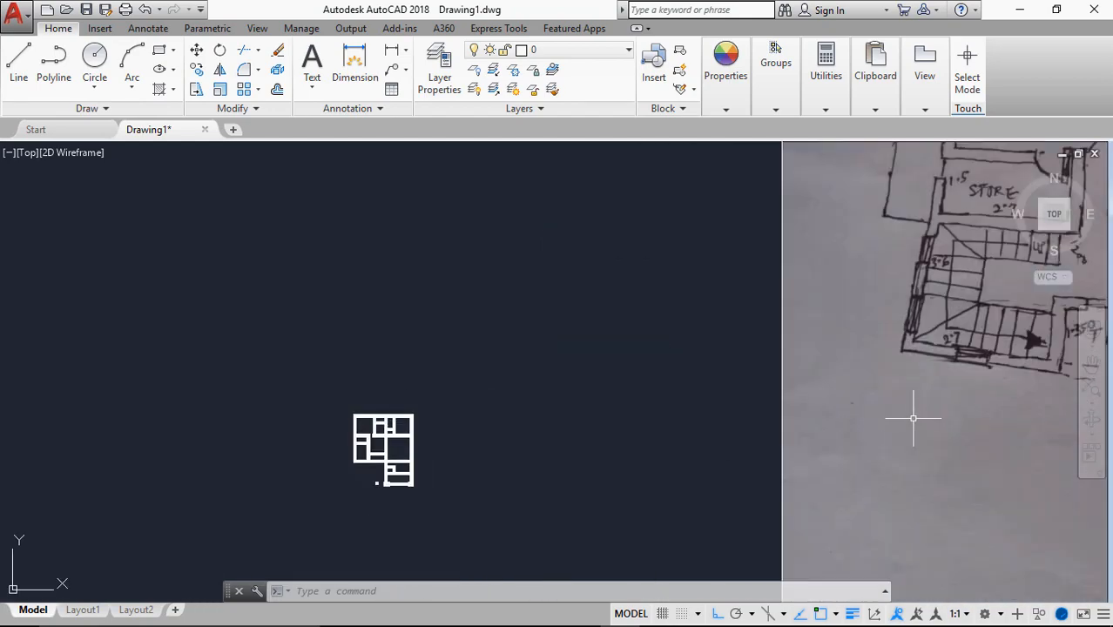
pyautogui.moveTo(917, 409); pyautogui.dragTo(520, 482, button='middle')
pyautogui.scroll(-3, 540, 463)
pyautogui.scroll(3, 566, 423)
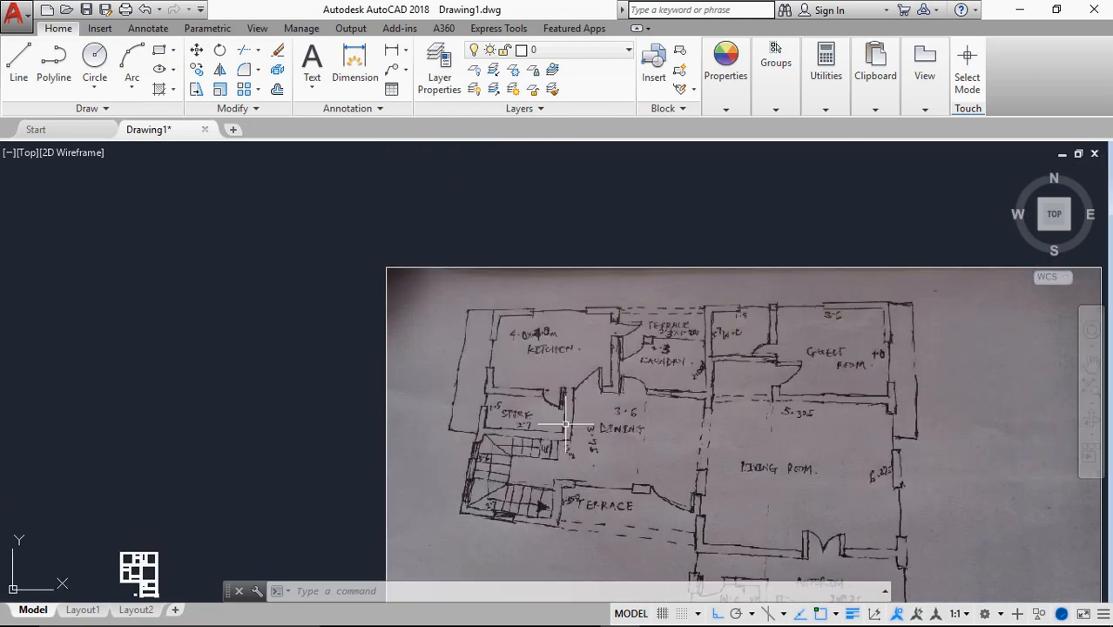
pyautogui.scroll(6, 658, 241)
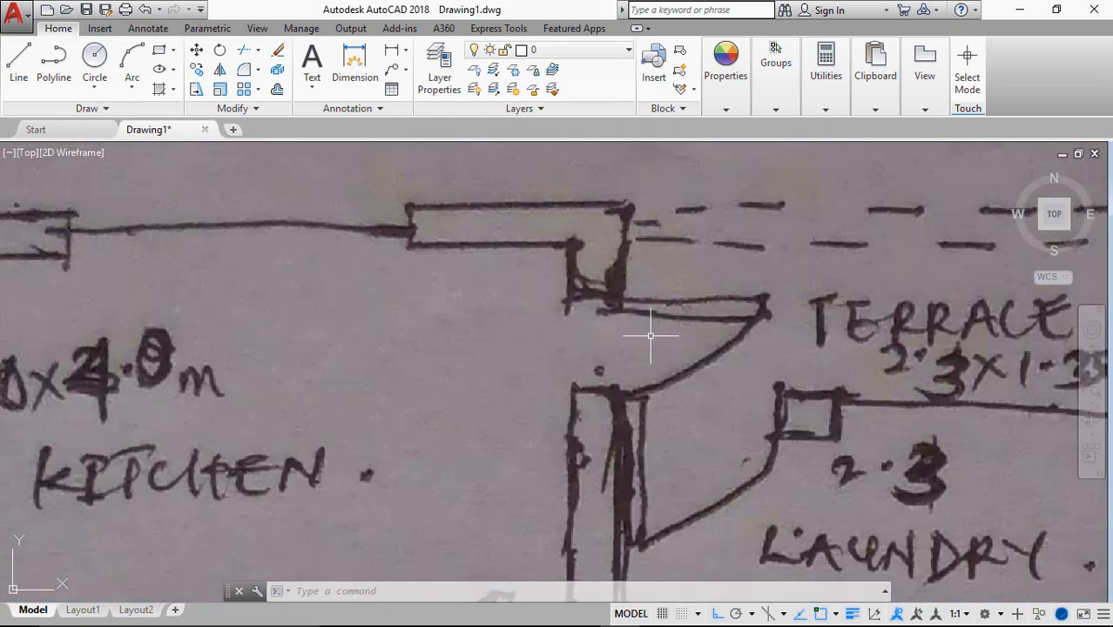
pyautogui.scroll(-8, 649, 336)
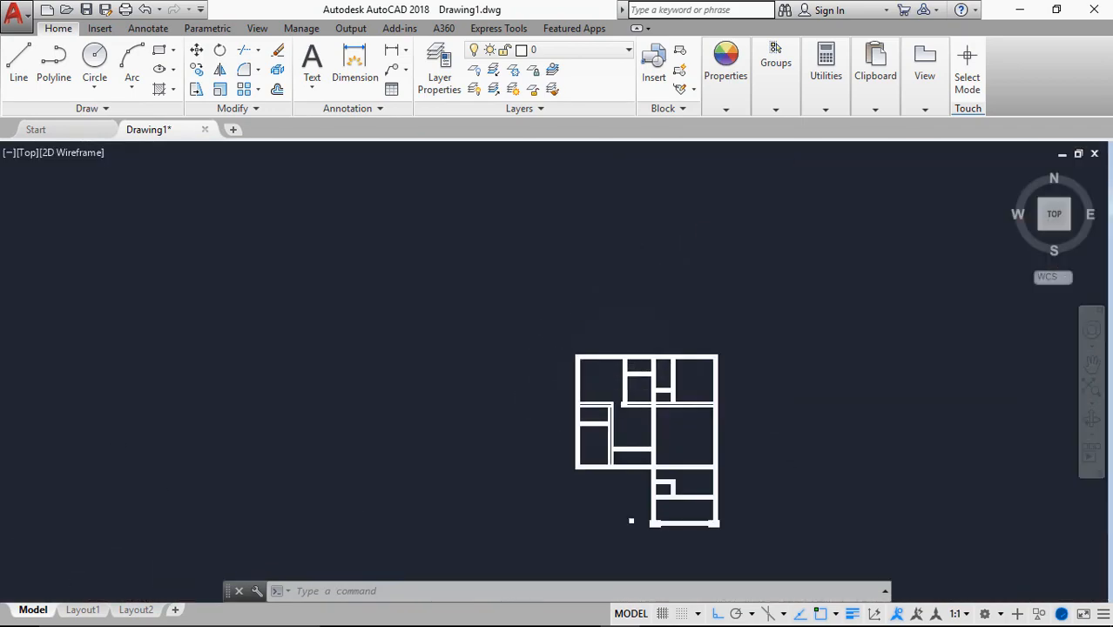
pyautogui.scroll(8, 645, 351)
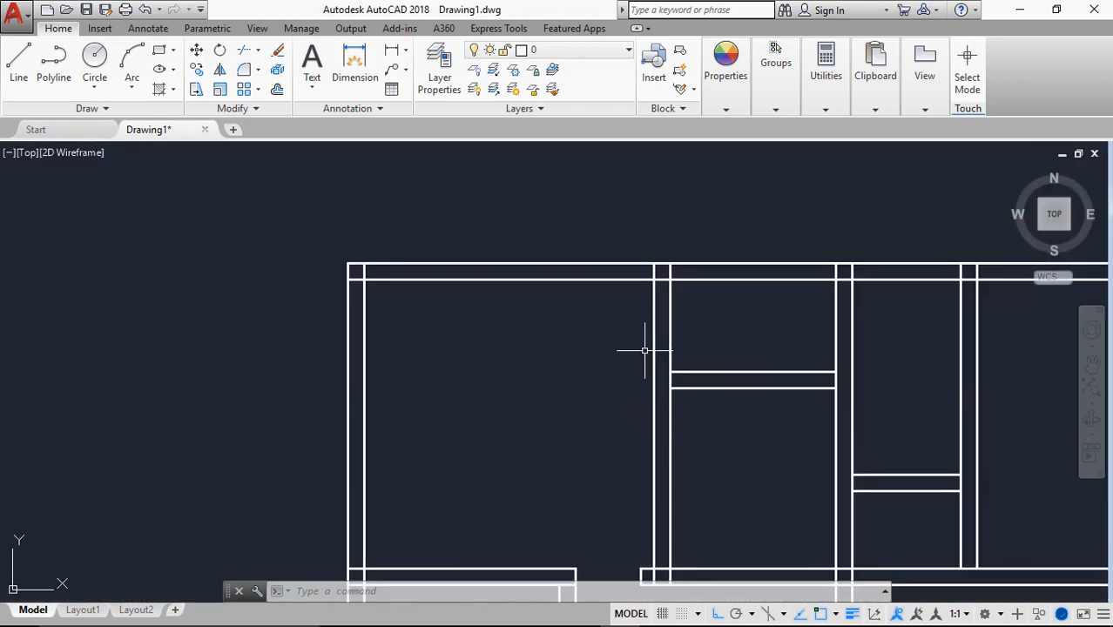
pyautogui.scroll(3, 660, 350)
pyautogui.scroll(-5, 686, 385)
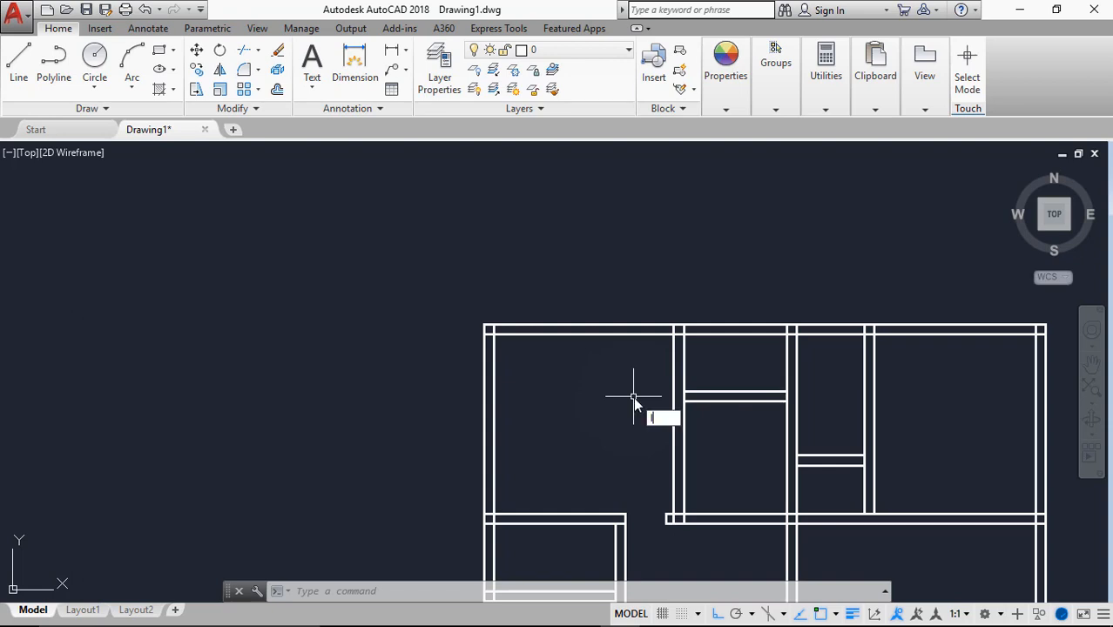
# Draw a horizontal jamb line about 1285 long across the kitchen-terrace wall, starting 900 above the laundry wall's upper line by tracking.
pyautogui.press('Return')
pyautogui.write('tk')
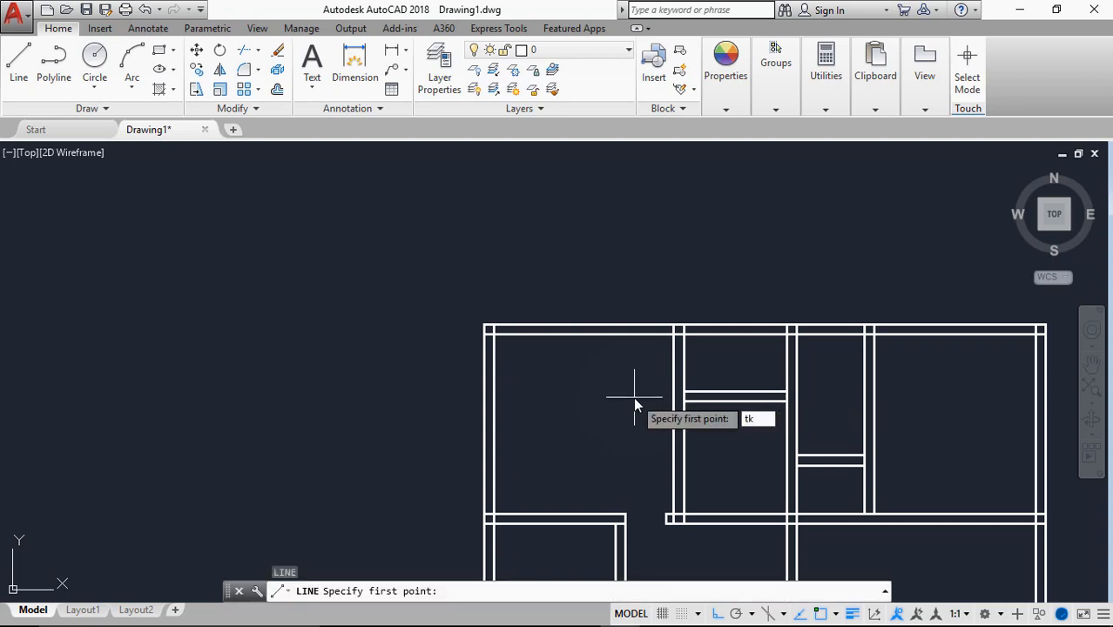
pyautogui.press('Return')
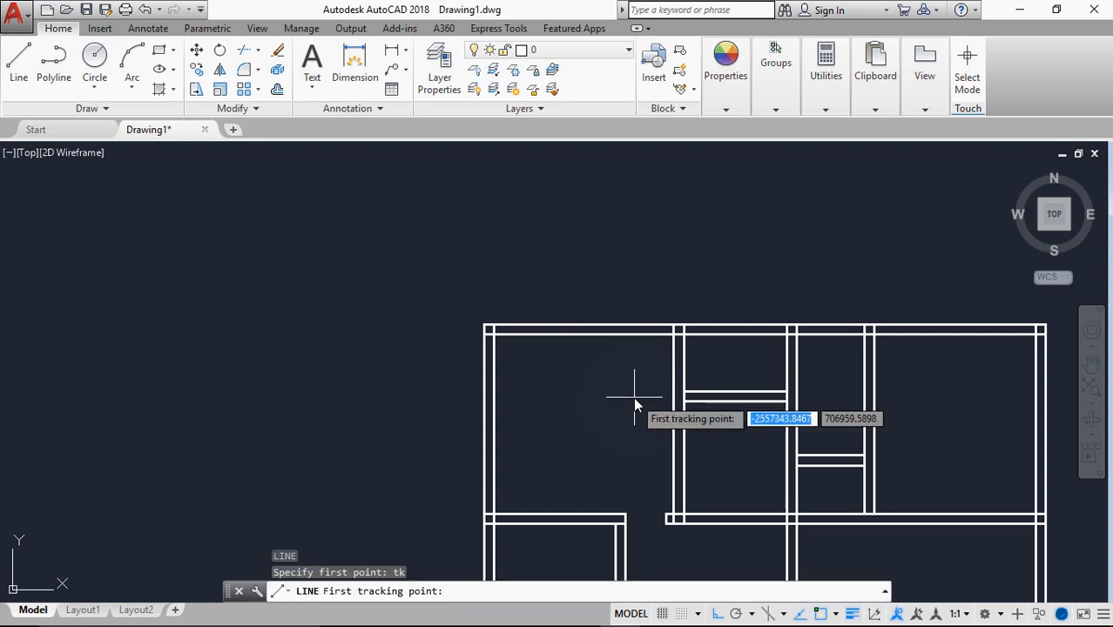
pyautogui.scroll(3, 676, 359)
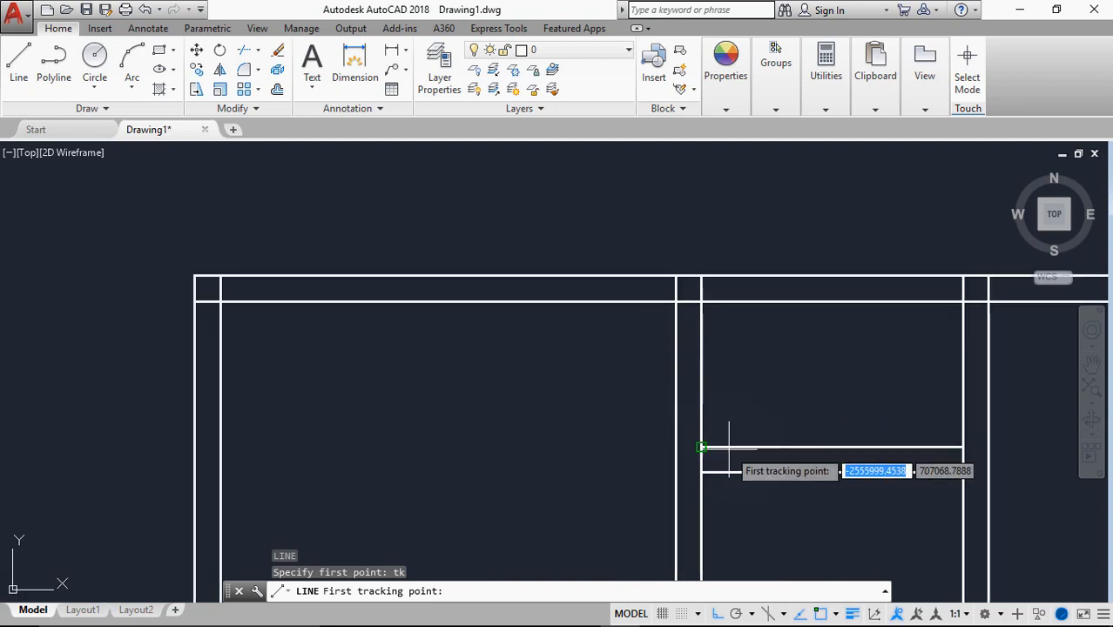
pyautogui.click(704, 449)
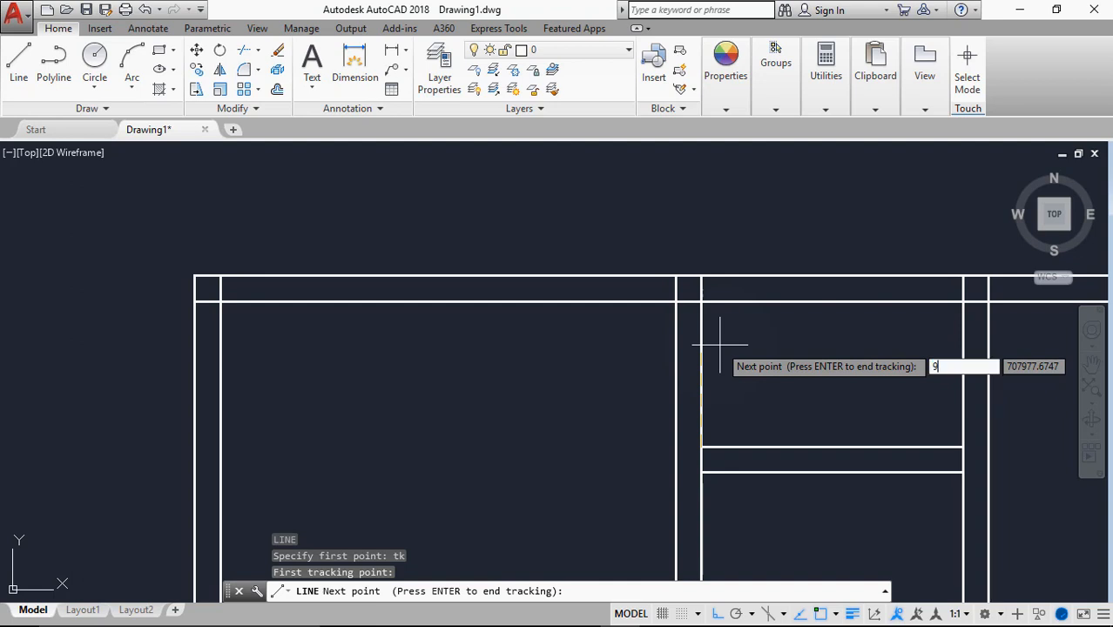
pyautogui.press('Return')
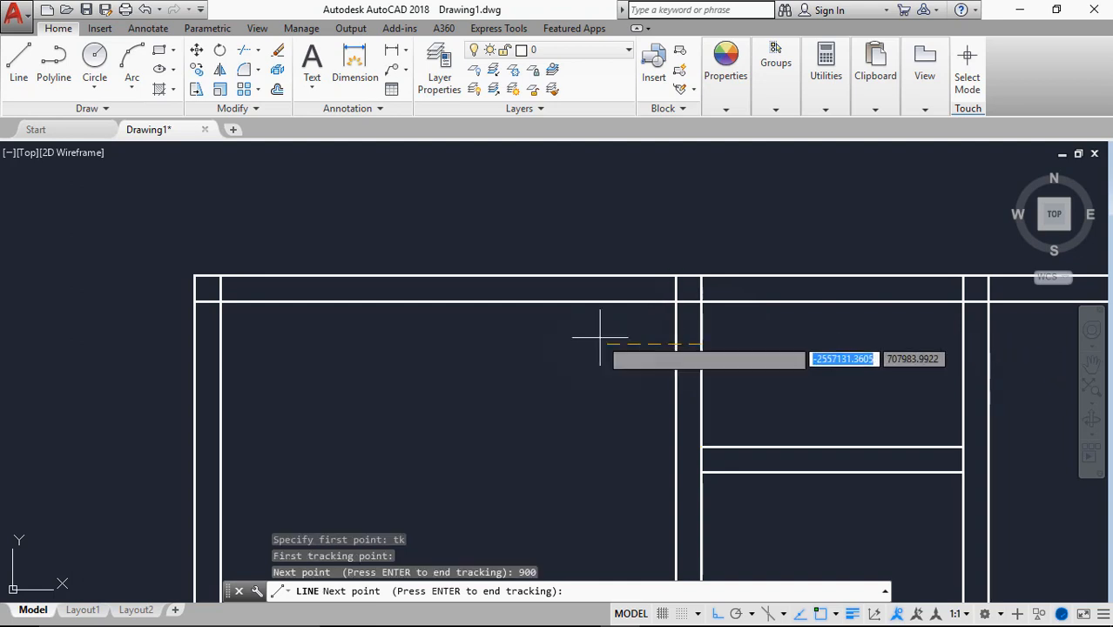
pyautogui.press('Return')
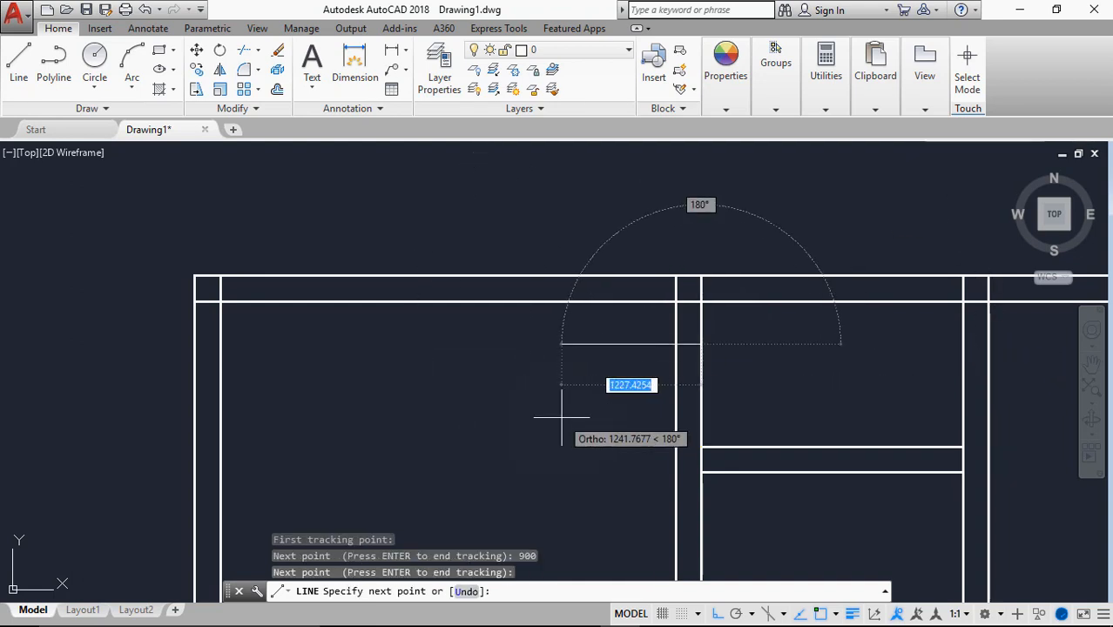
pyautogui.click(718, 614)
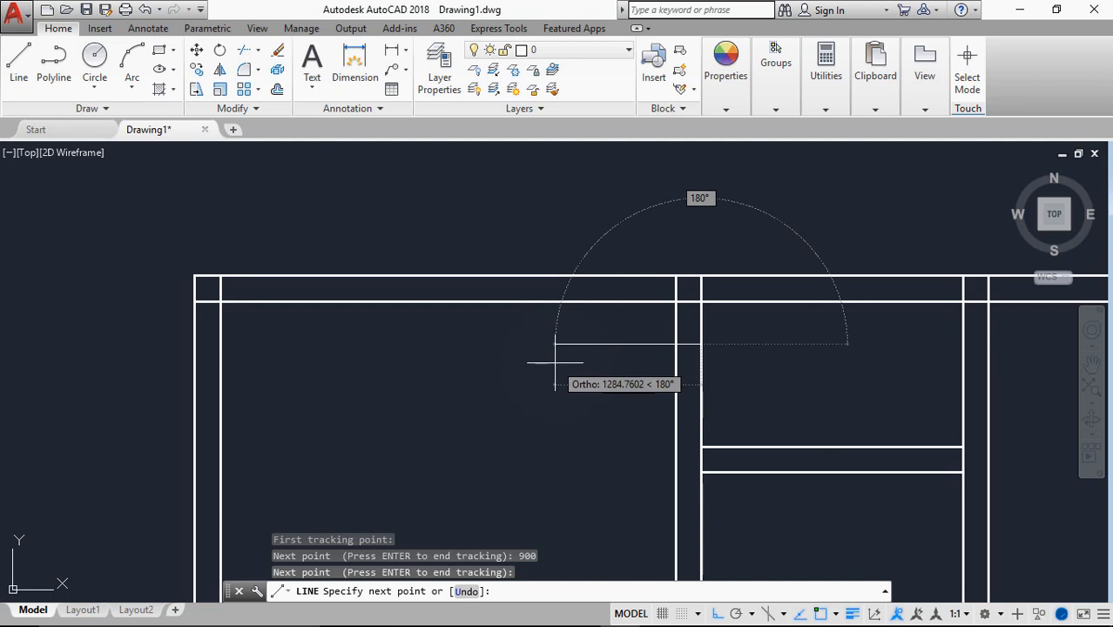
pyautogui.press('Return')
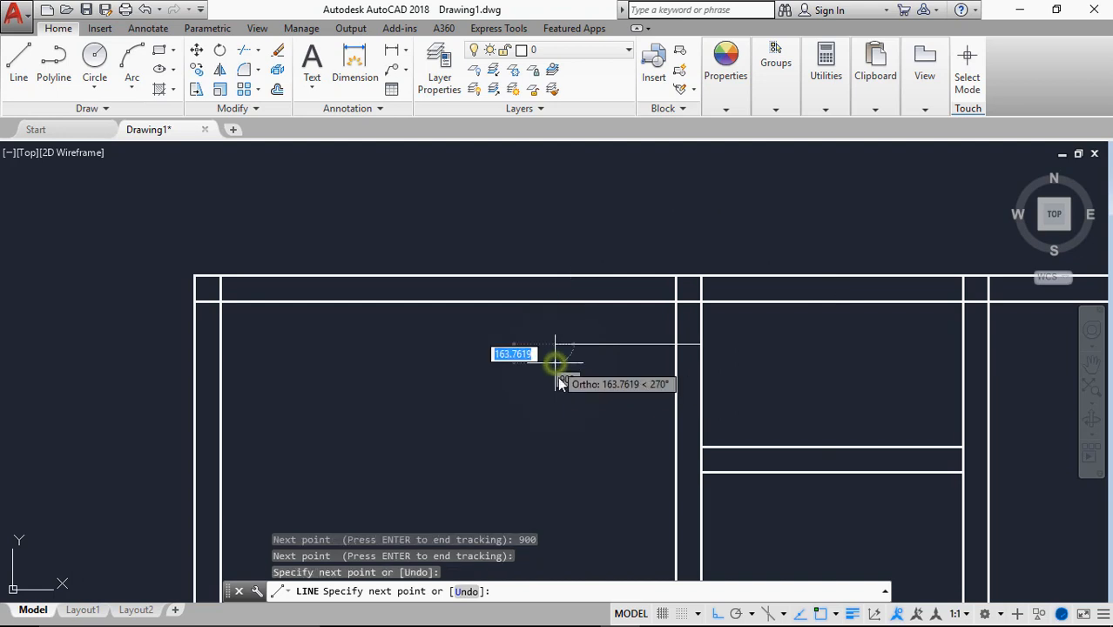
pyautogui.press('Escape')
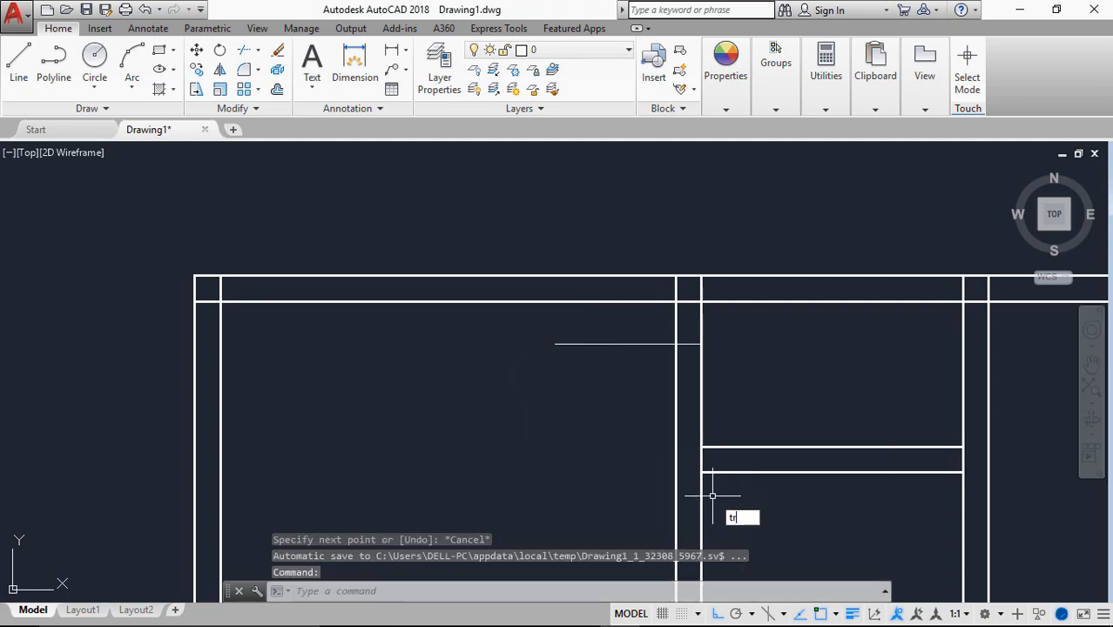
# Extend the laundry wall's upper line across the kitchen wall to its left-hand line as the doorway's lower jamb.
pyautogui.write('tr')
pyautogui.press('Return')
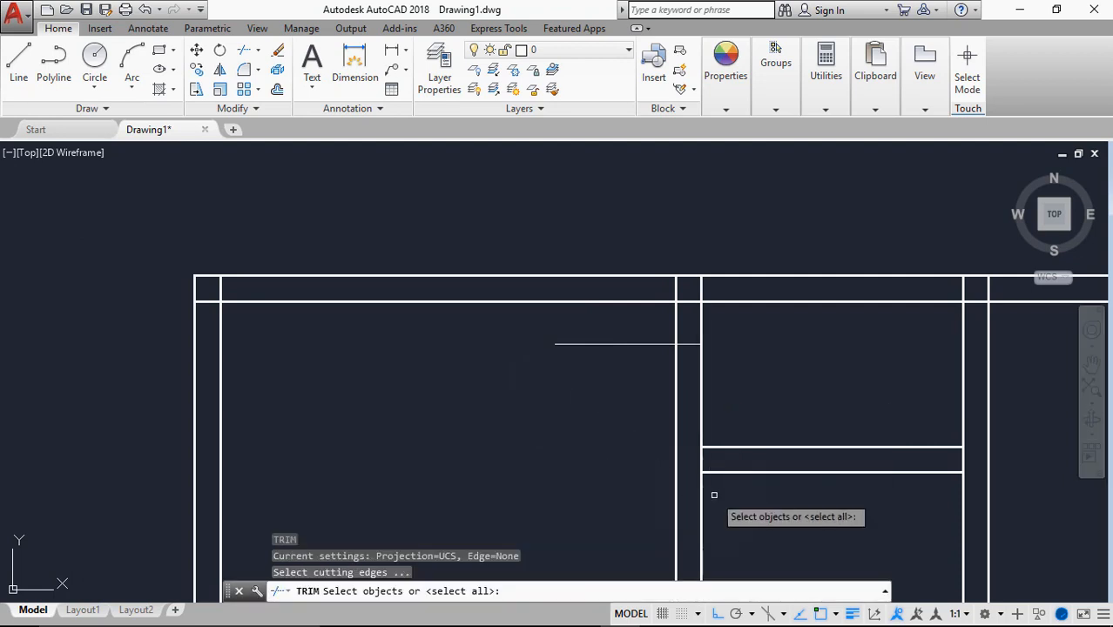
pyautogui.click(716, 447)
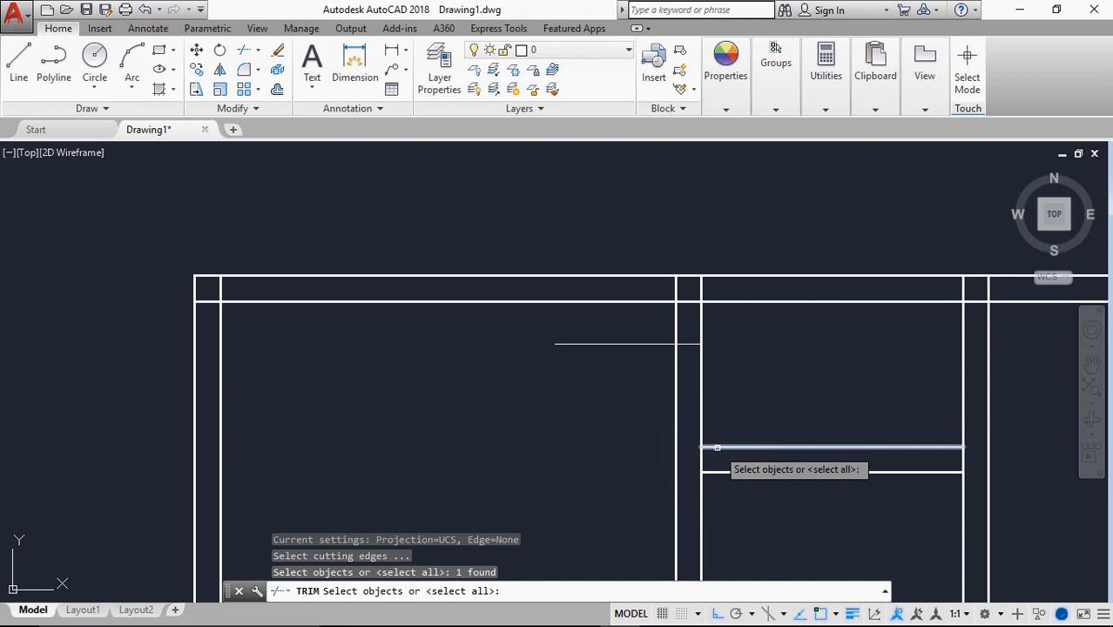
pyautogui.press('Return')
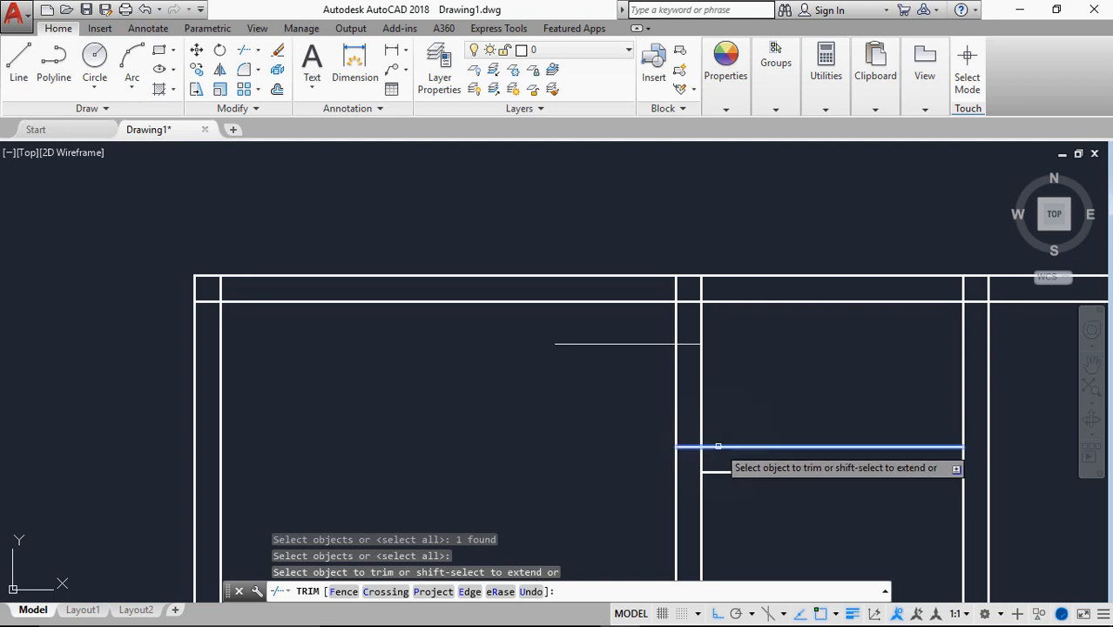
# Trim both wall lines between the two jambs to open the kitchen-terrace doorway, and trim the upper jamb line's excess inside the kitchen.
pyautogui.click(723, 371)
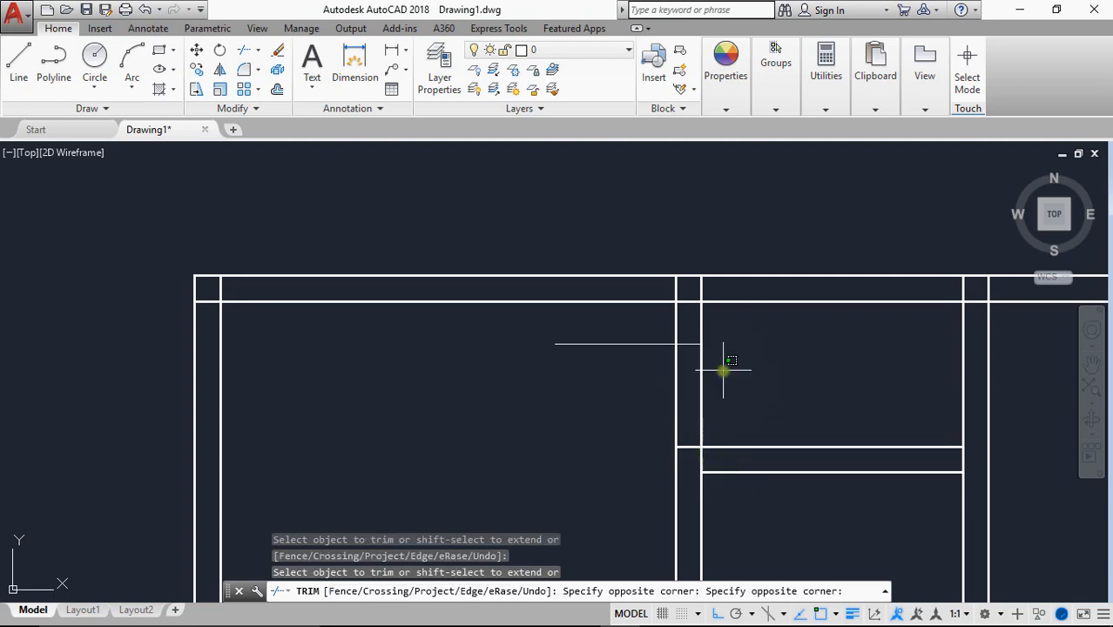
pyautogui.click(665, 410)
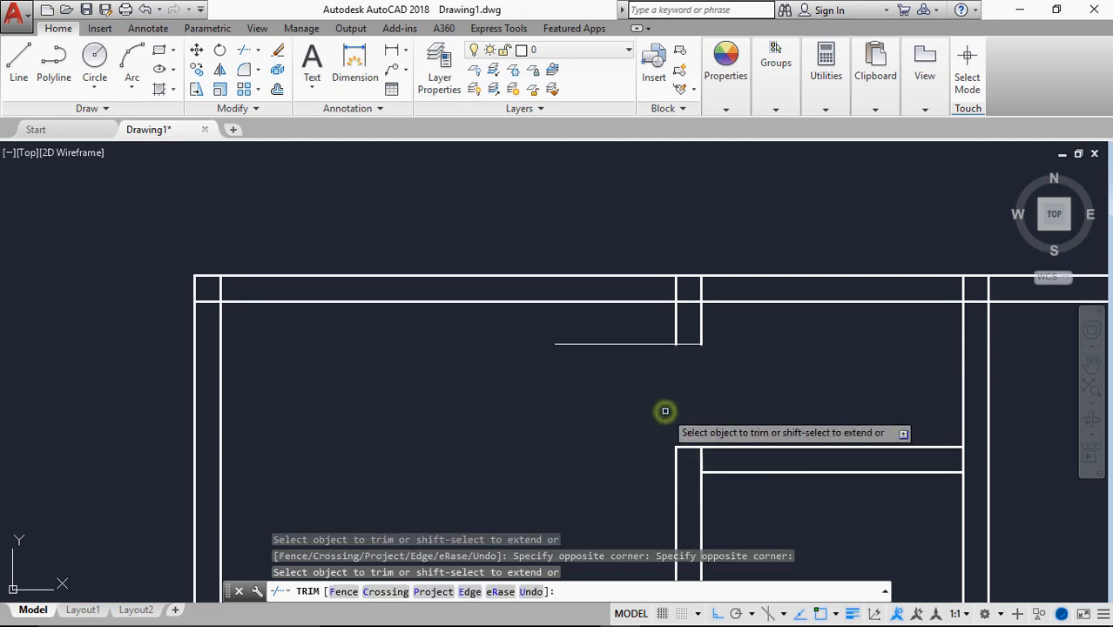
pyautogui.click(663, 345)
pyautogui.press('Escape')
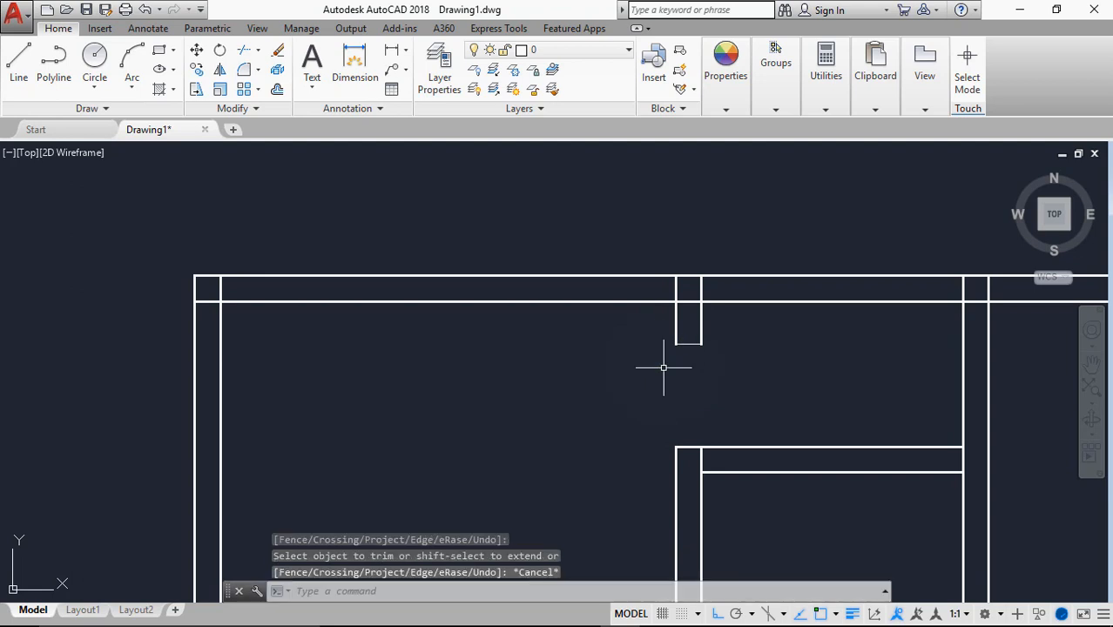
# Match the properties of the wall's right-hand line onto the thin upper jamb line of the kitchen-terrace doorway.
pyautogui.write('mat')
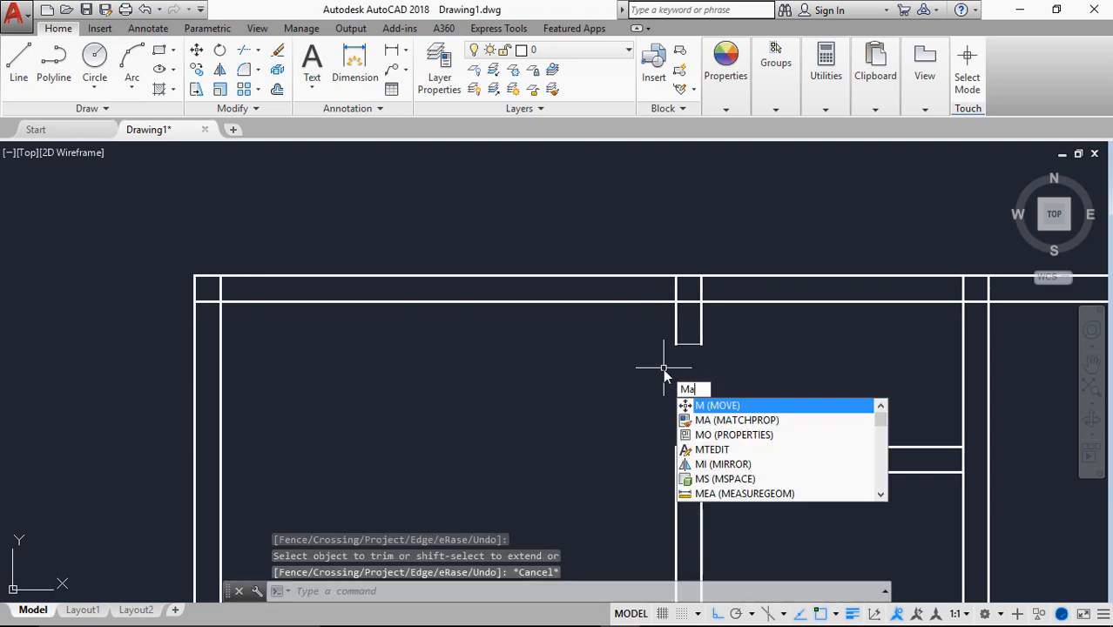
pyautogui.press('Return')
pyautogui.click(699, 324)
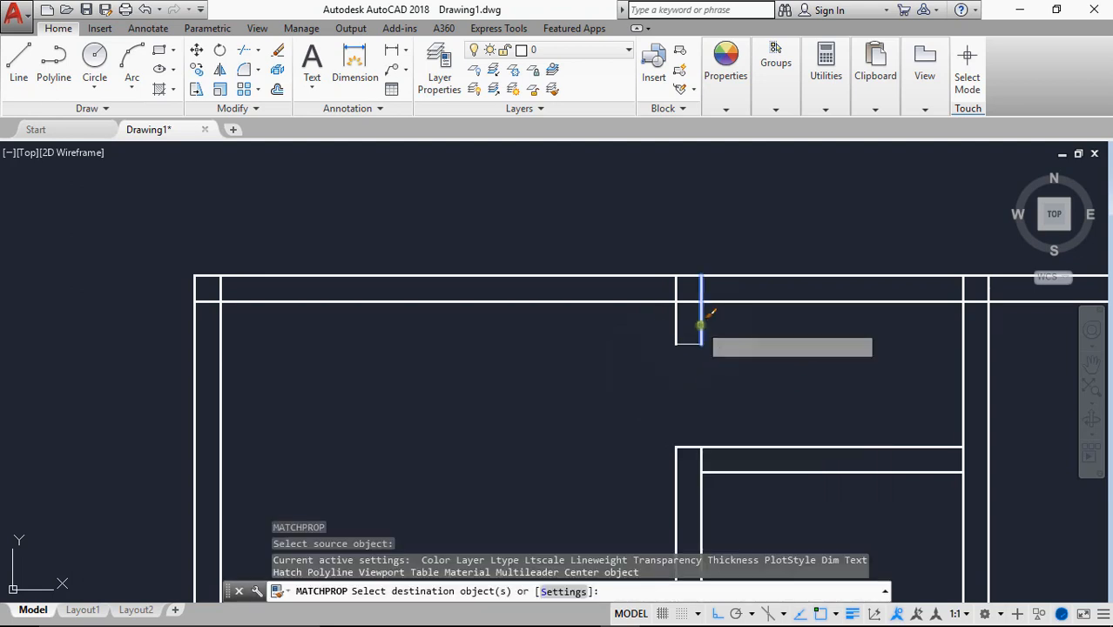
pyautogui.click(690, 346)
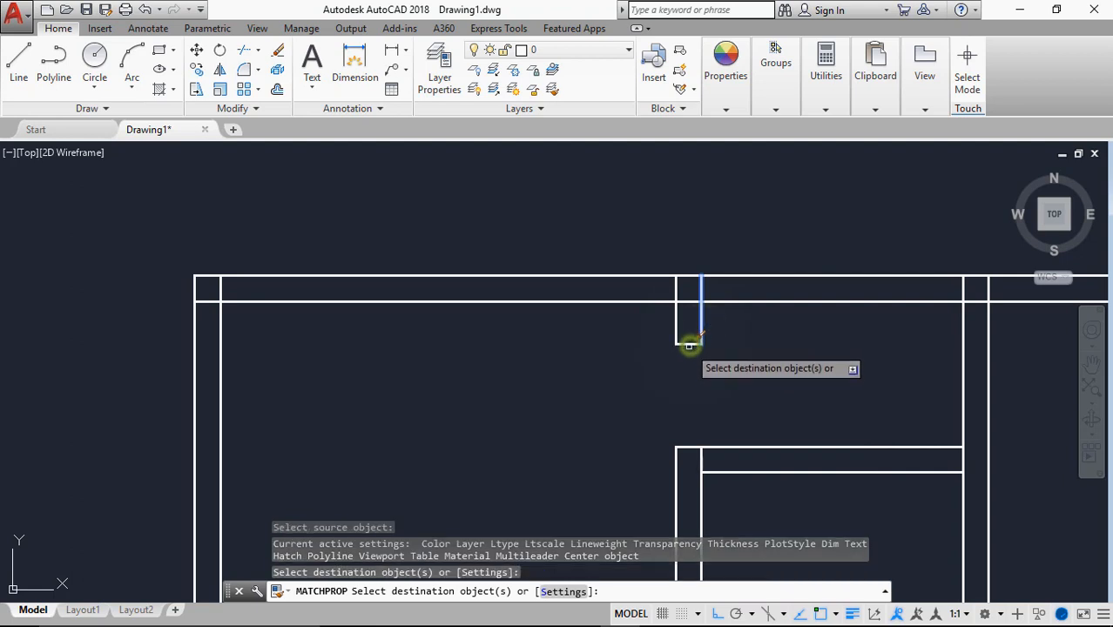
pyautogui.press('Return')
# Compare the plan with the hand-drawn sketch and check the openings around the dining area, terrace, living room and anteroom.
pyautogui.scroll(-5, 686, 383)
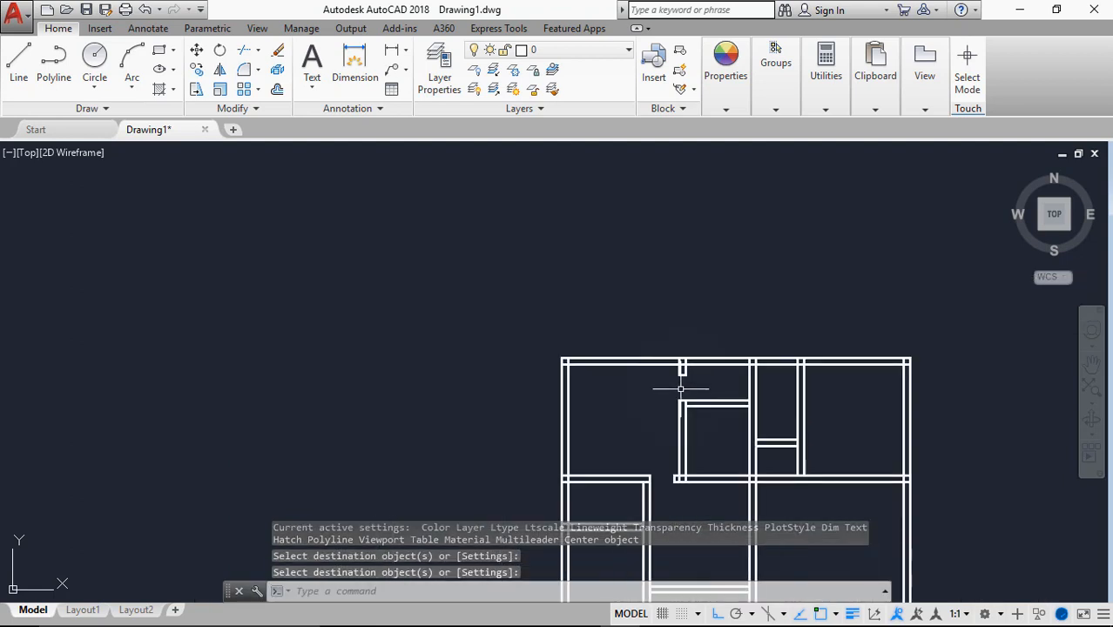
pyautogui.moveTo(701, 434); pyautogui.dragTo(612, 368, button='middle')
pyautogui.scroll(6, 595, 336)
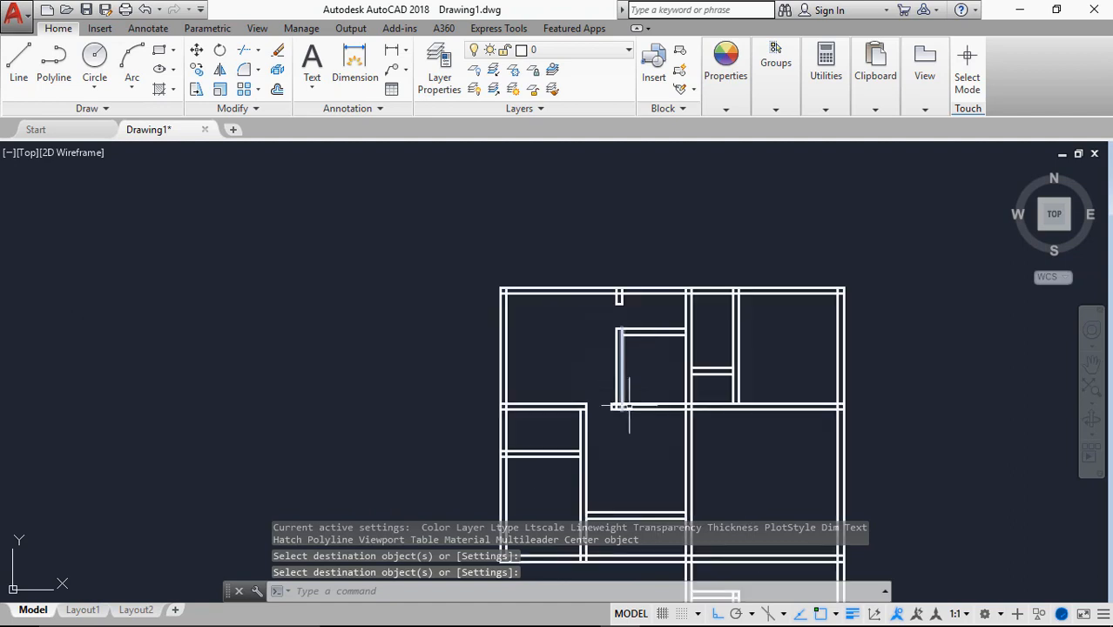
pyautogui.scroll(-6, 609, 455)
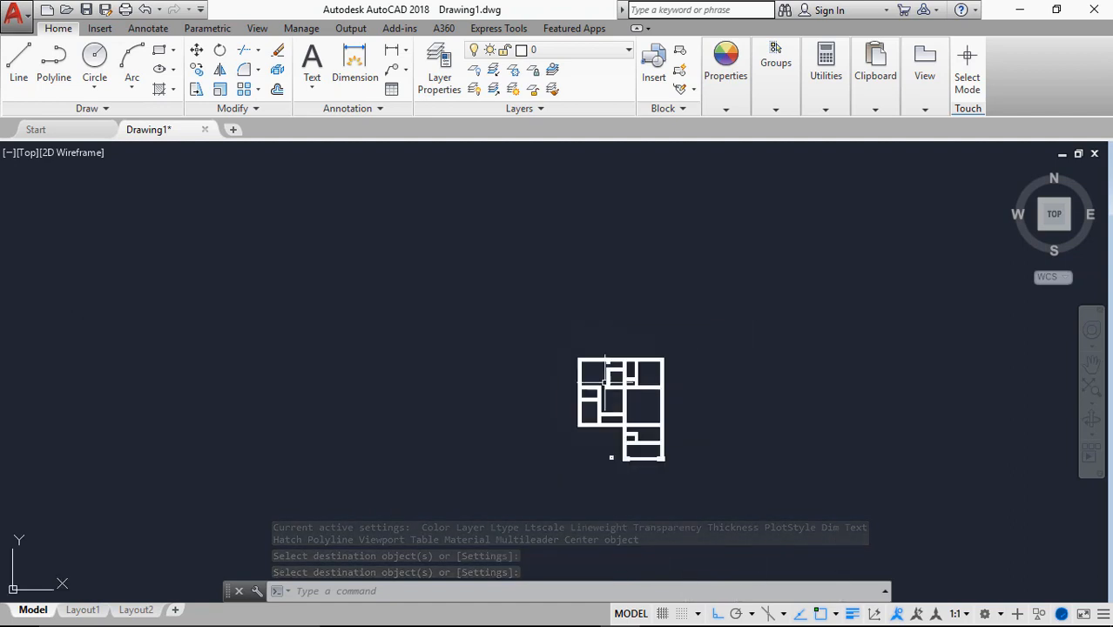
pyautogui.moveTo(943, 453)
pyautogui.mouseDown(button='middle')
pyautogui.moveTo(857, 418)
pyautogui.moveTo(459, 414)
pyautogui.mouseUp(button='middle')
pyautogui.scroll(3, 525, 392)
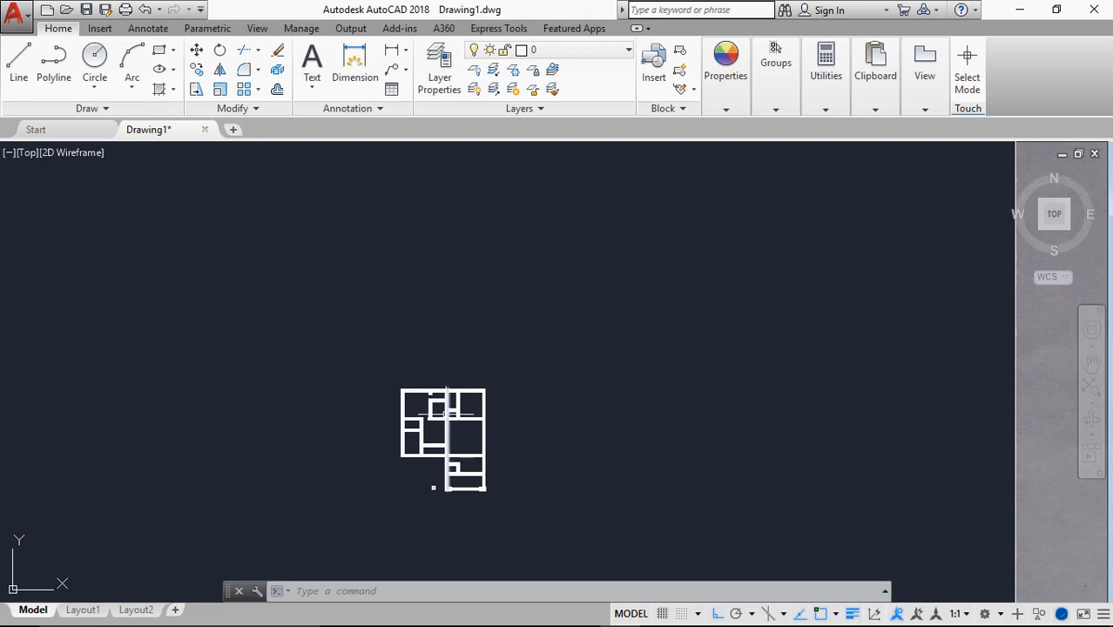
pyautogui.scroll(5, 438, 449)
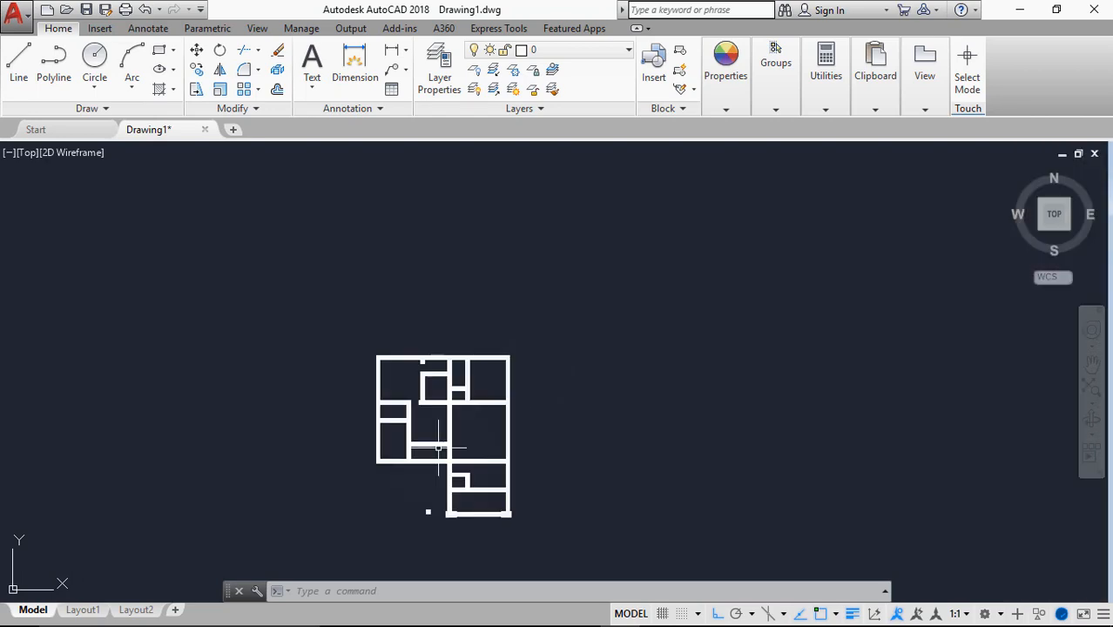
pyautogui.scroll(-5, 438, 448)
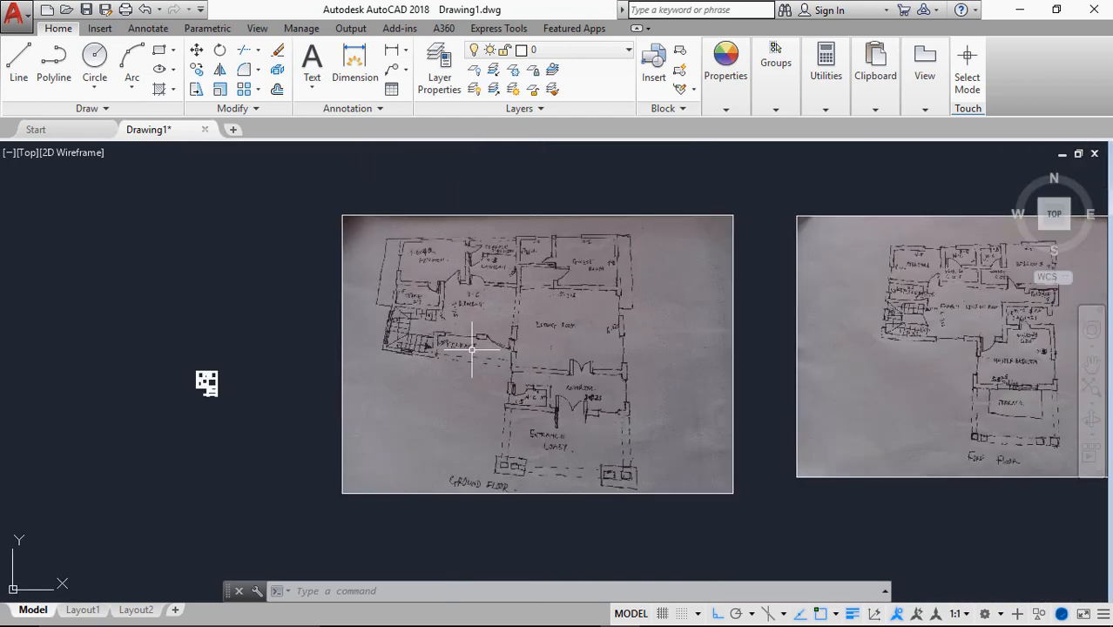
pyautogui.scroll(4, 535, 393)
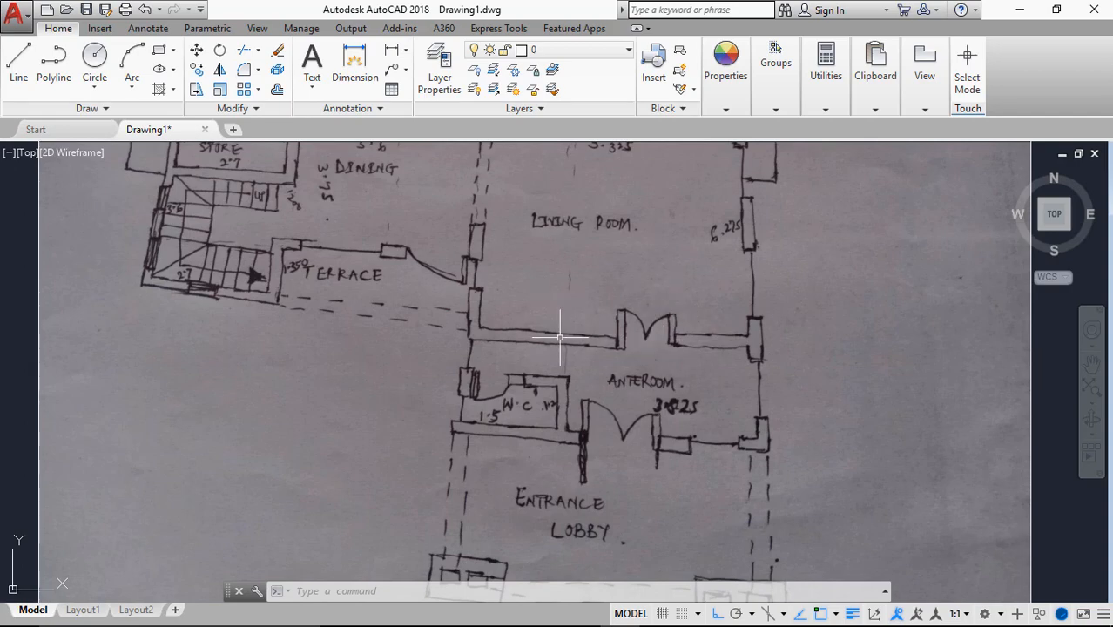
pyautogui.scroll(-6, 665, 348)
pyautogui.scroll(5, 525, 326)
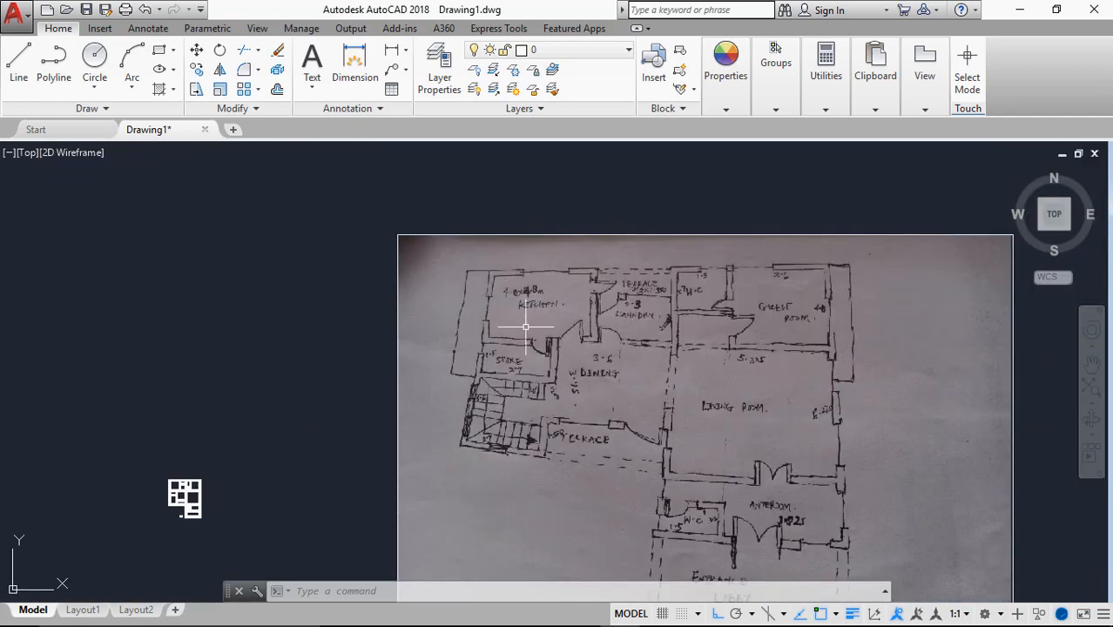
pyautogui.scroll(-3, 563, 408)
pyautogui.scroll(10, 522, 373)
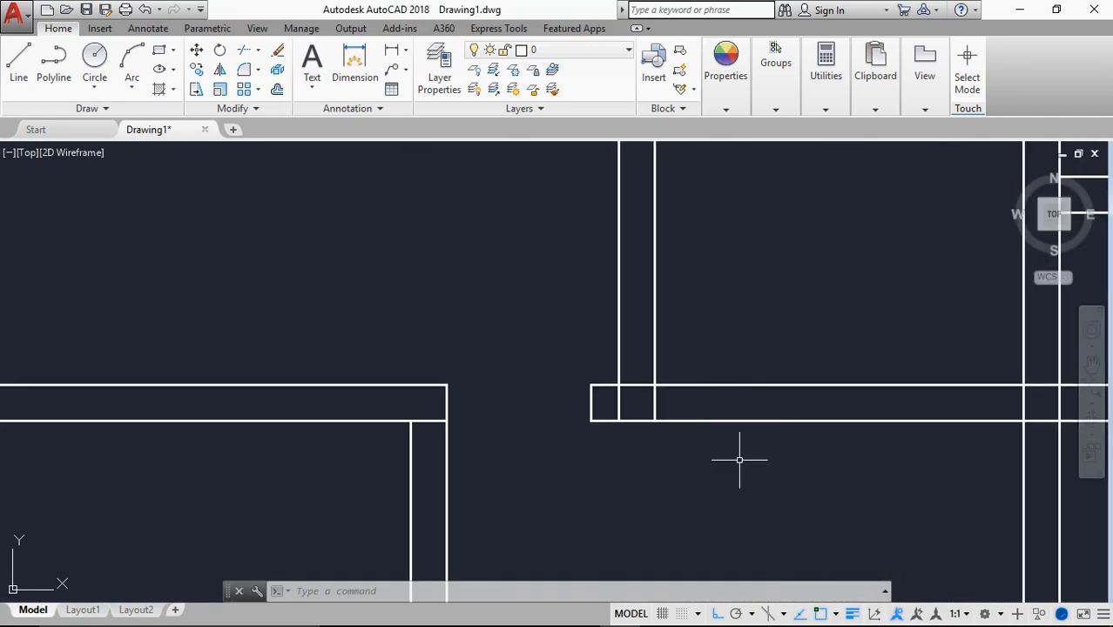
pyautogui.write('l')
pyautogui.press('Return')
pyautogui.write('tk')
pyautogui.press('Return')
pyautogui.click(656, 420)
pyautogui.write('900')
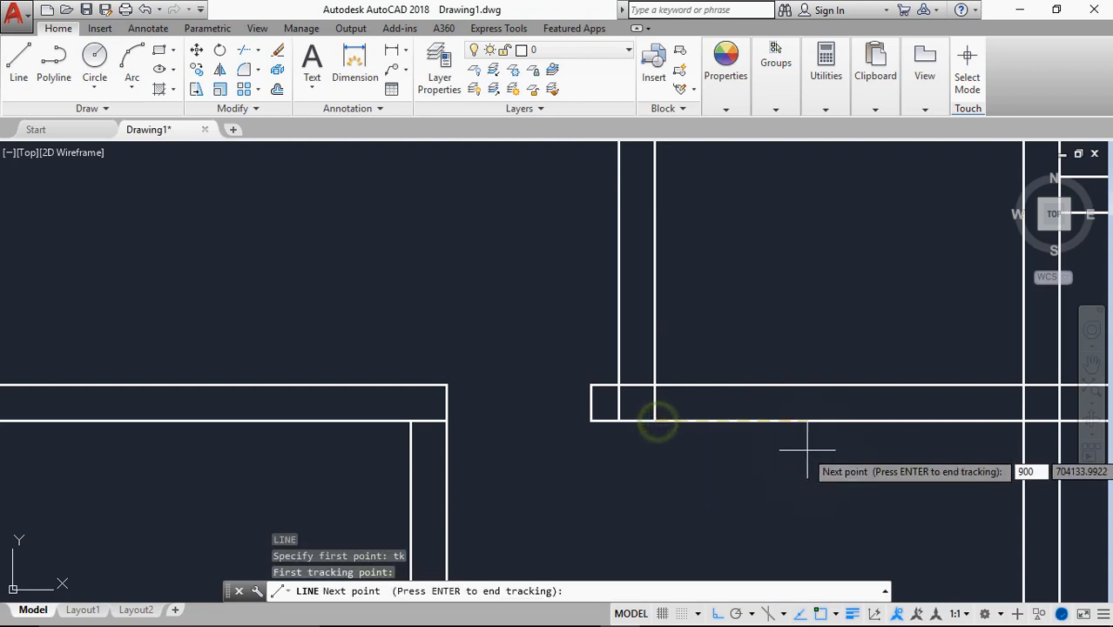
pyautogui.press('Return')
pyautogui.press('Return')
pyautogui.press('Return')
pyautogui.press('Return')
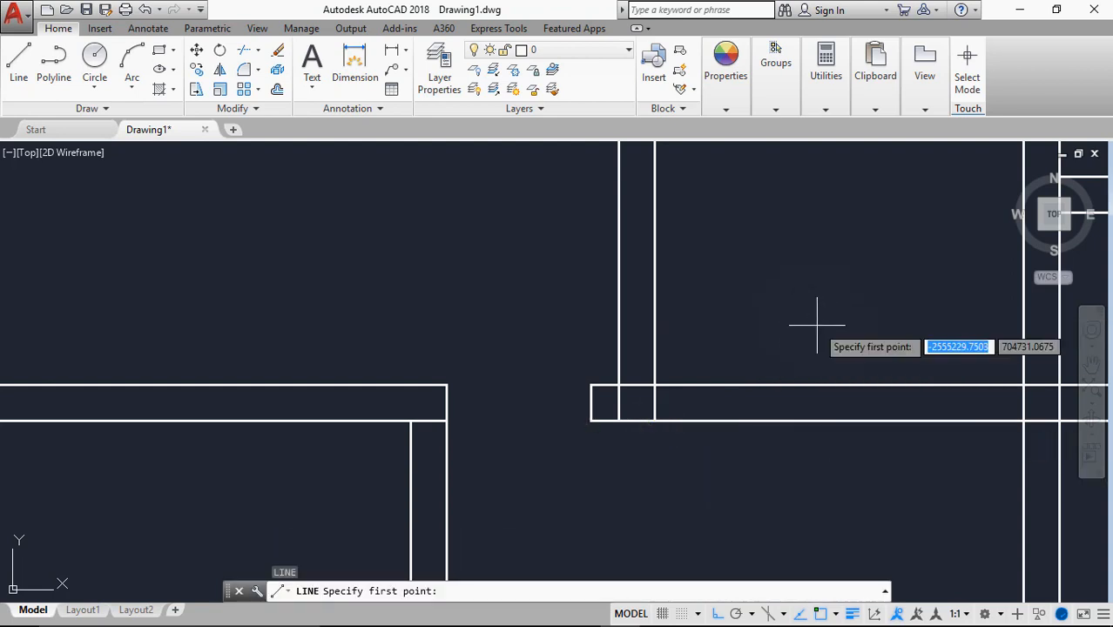
pyautogui.write('tk')
pyautogui.press('Return')
pyautogui.click(656, 421)
pyautogui.write('900')
pyautogui.press('Return')
pyautogui.press('Escape')
pyautogui.write('l')
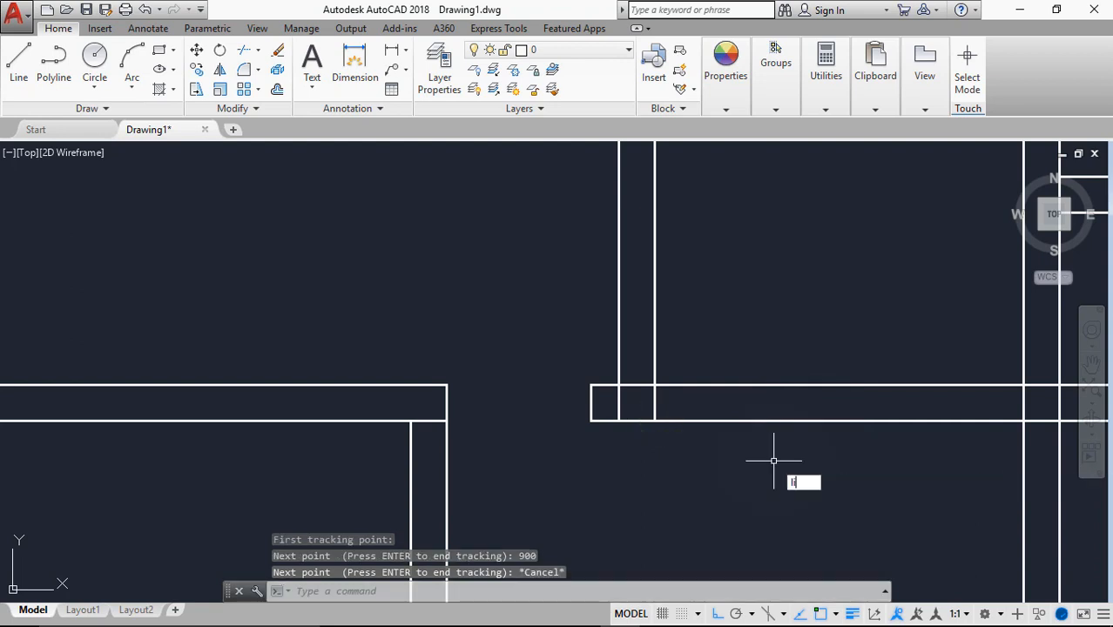
pyautogui.click(812, 515)
pyautogui.write('tk')
pyautogui.press('Return')
pyautogui.click(656, 420)
pyautogui.write('900')
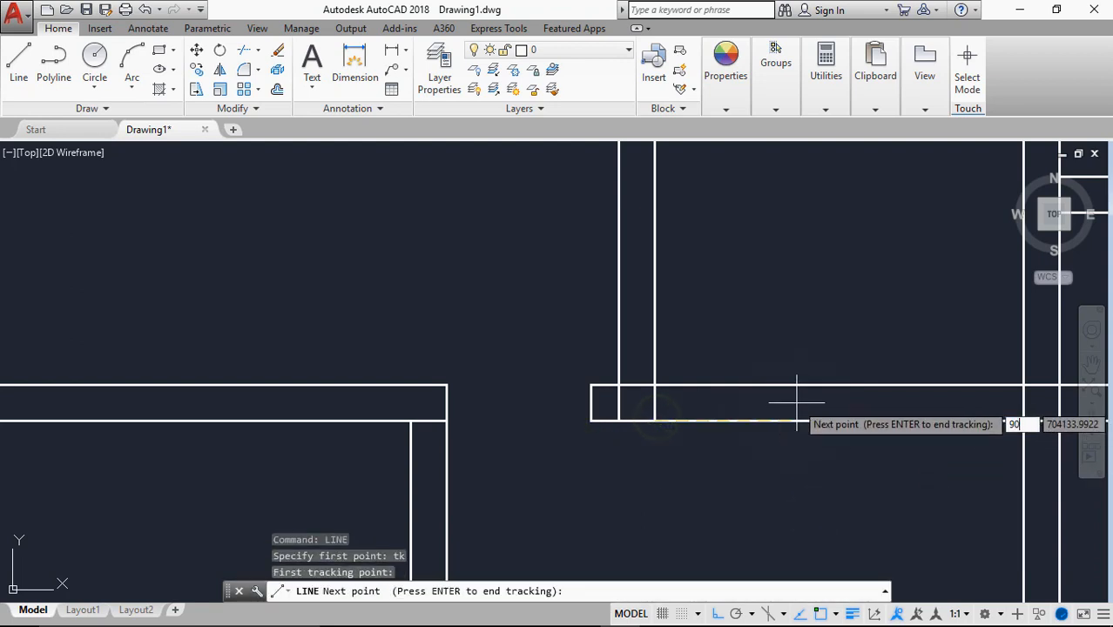
pyautogui.press('Return')
pyautogui.press('Return')
pyautogui.press('Return')
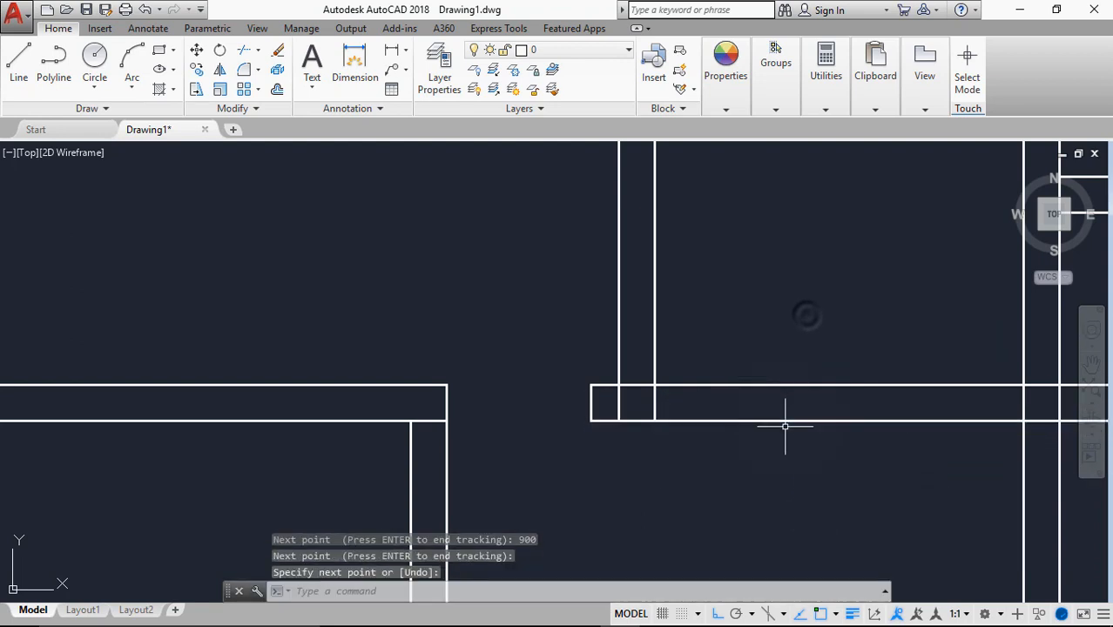
# Draw a vertical jamb line across the laundry-dining wall, tracked 900 right of the kitchen-laundry wall's lower right corner.
pyautogui.write('l')
pyautogui.press('Return')
pyautogui.write('tk')
pyautogui.press('Return')
pyautogui.click(656, 421)
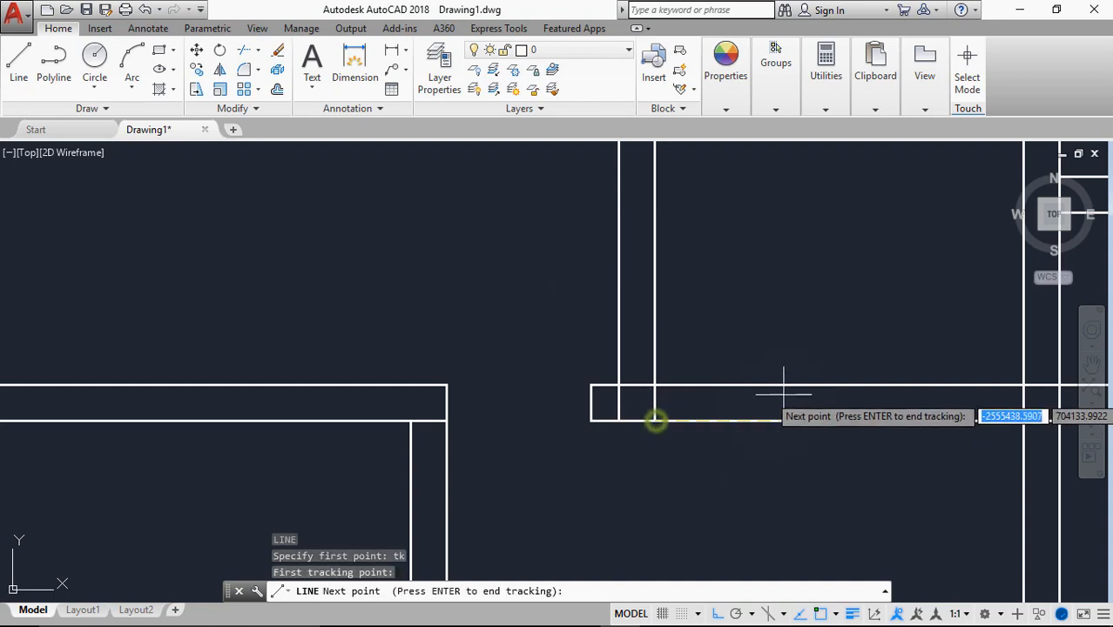
pyautogui.write('900')
pyautogui.press('Return')
pyautogui.press('Return')
pyautogui.click(786, 309)
pyautogui.press('Return')
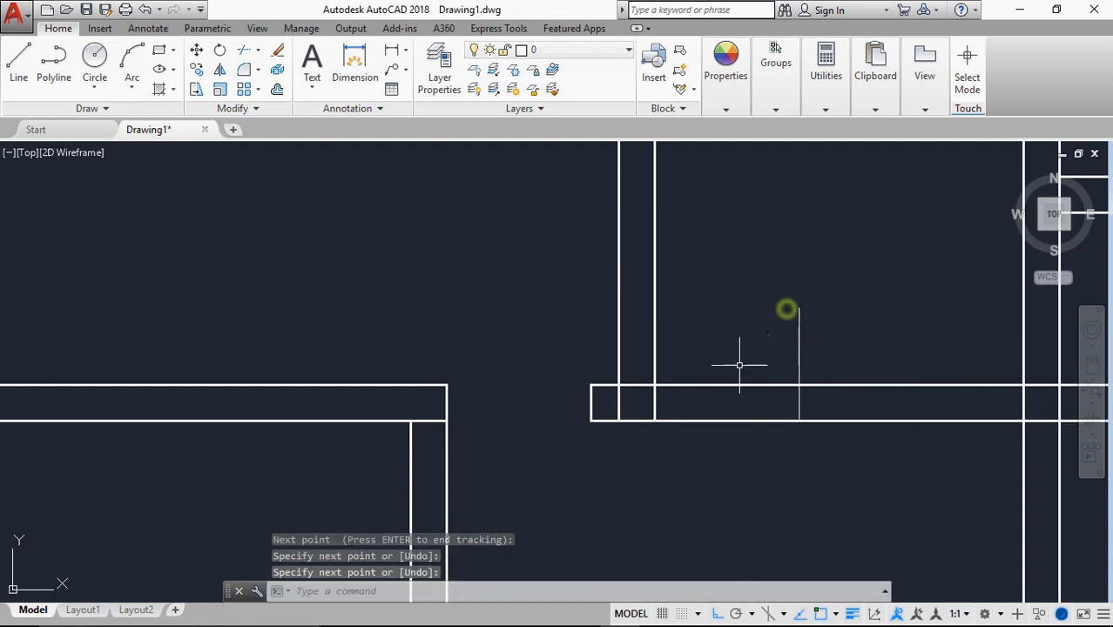
# Trim both wall lines between the kitchen-laundry wall and the jamb to open the laundry-dining doorway, and trim the jamb's excess above the wall.
pyautogui.write('tr')
pyautogui.press('Return')
pyautogui.press('Return')
pyautogui.click(748, 370)
pyautogui.click(721, 444)
pyautogui.click(801, 353)
pyautogui.press('Return')
# Match the properties of the laundry-dining wall line onto the thin jamb line of the new doorway.
pyautogui.write('ma')
pyautogui.press('Return')
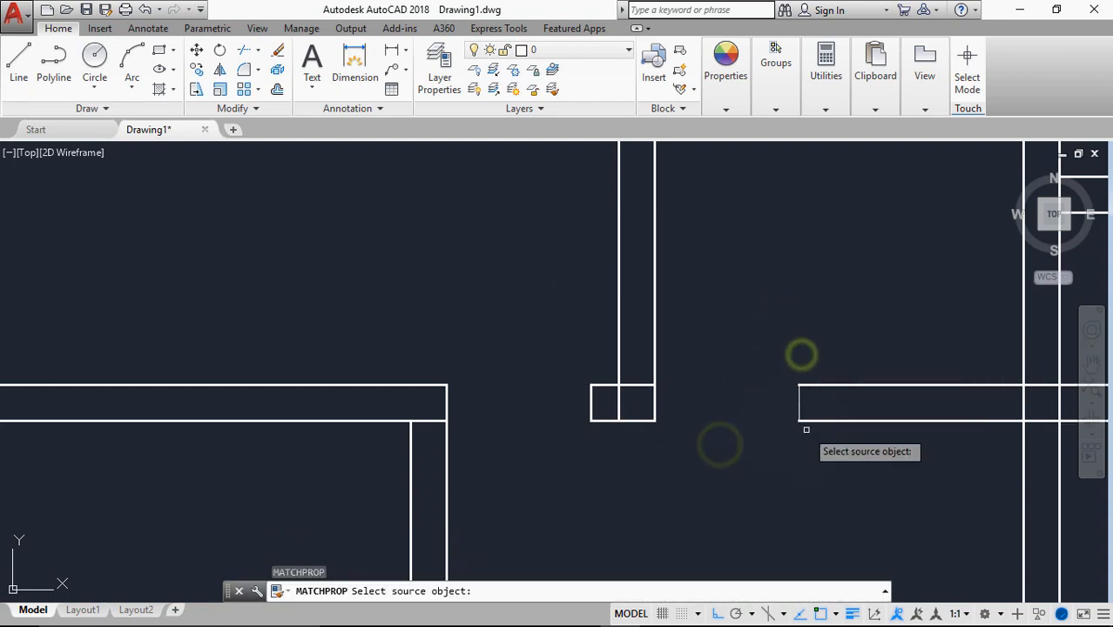
pyautogui.click(829, 423)
pyautogui.click(798, 398)
pyautogui.press('Return')
pyautogui.scroll(-3, 732, 385)
pyautogui.scroll(5, 587, 328)
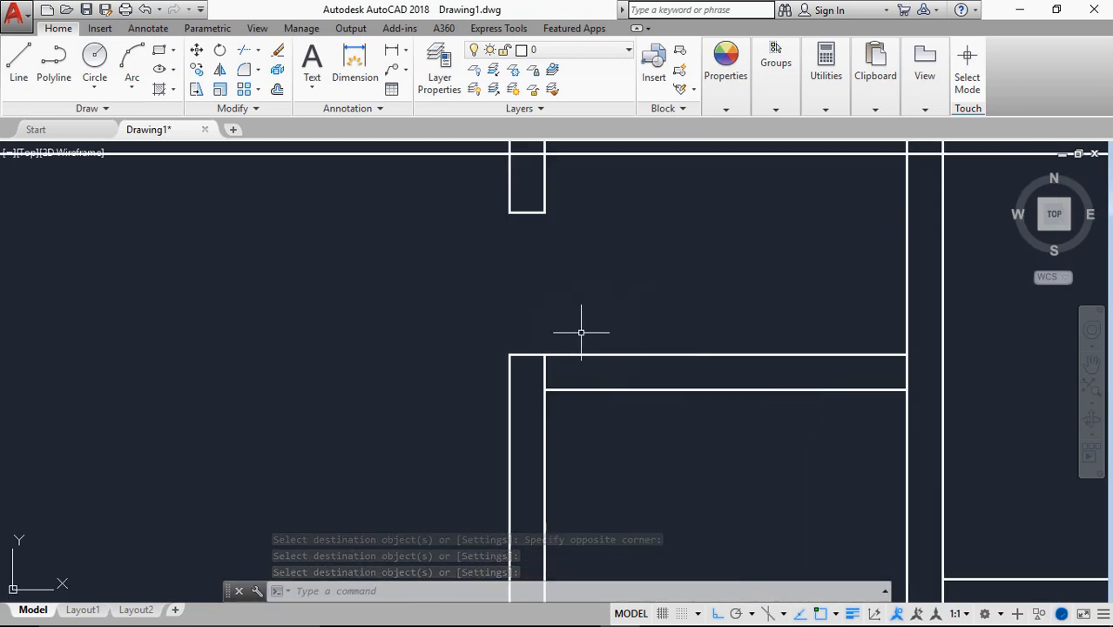
pyautogui.write('l')
pyautogui.press('Return')
pyautogui.write('tk')
pyautogui.press('Return')
pyautogui.click(546, 354)
pyautogui.write('900')
pyautogui.press('Return')
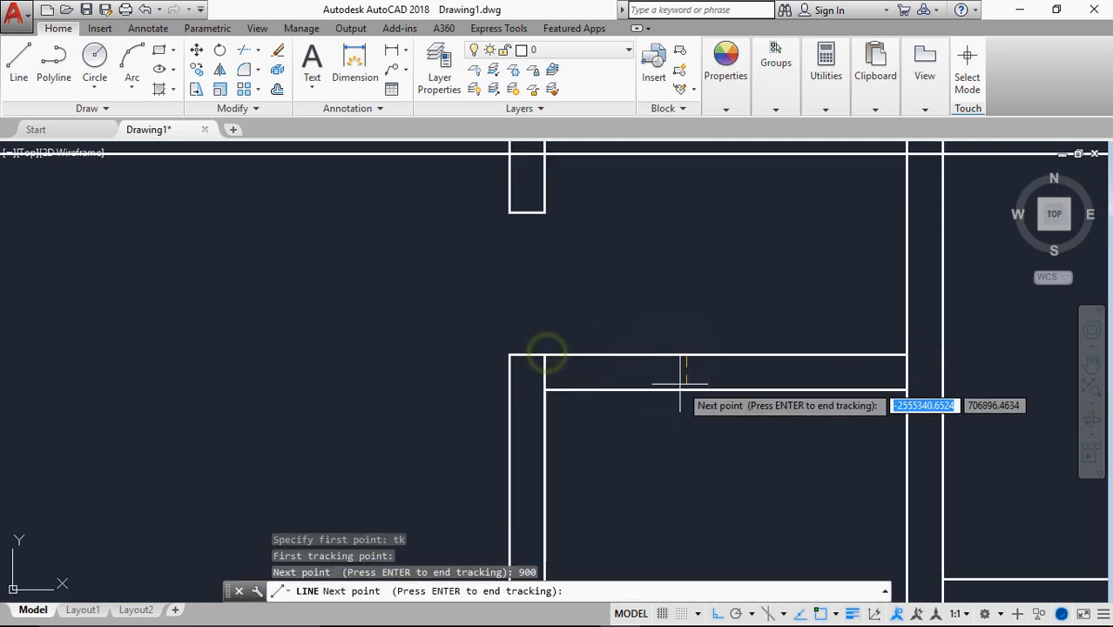
pyautogui.press('Return')
pyautogui.press('Escape')
# Draw a vertical jamb line down across the laundry-terrace wall, tracked 900 right of the kitchen-laundry wall's upper right corner.
pyautogui.write('l')
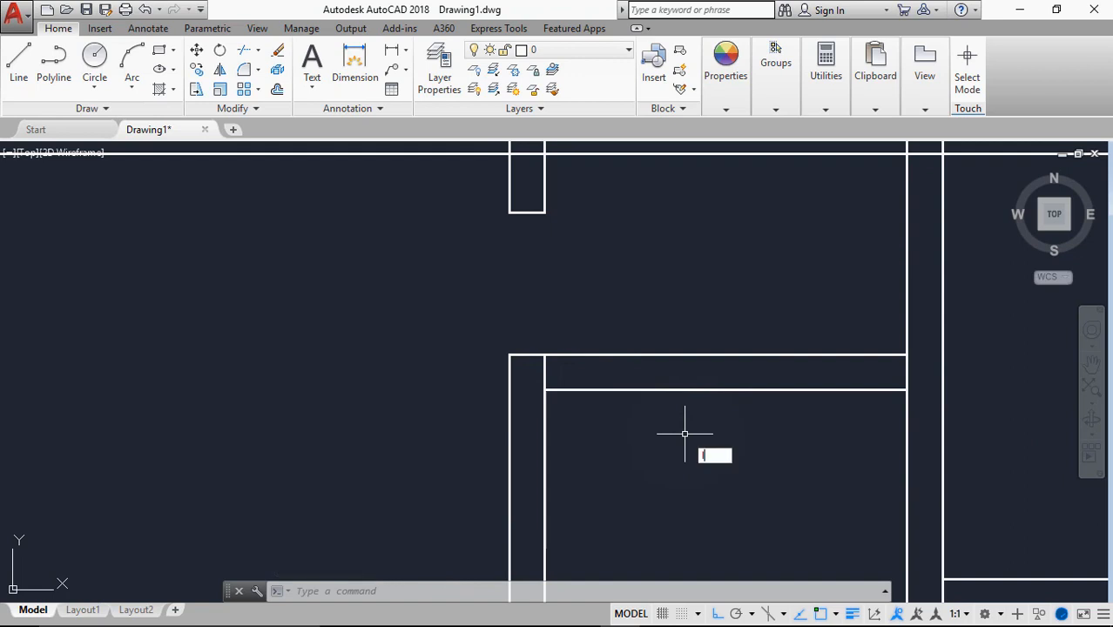
pyautogui.press('Return')
pyautogui.write('tk')
pyautogui.press('Return')
pyautogui.click(546, 354)
pyautogui.write('900')
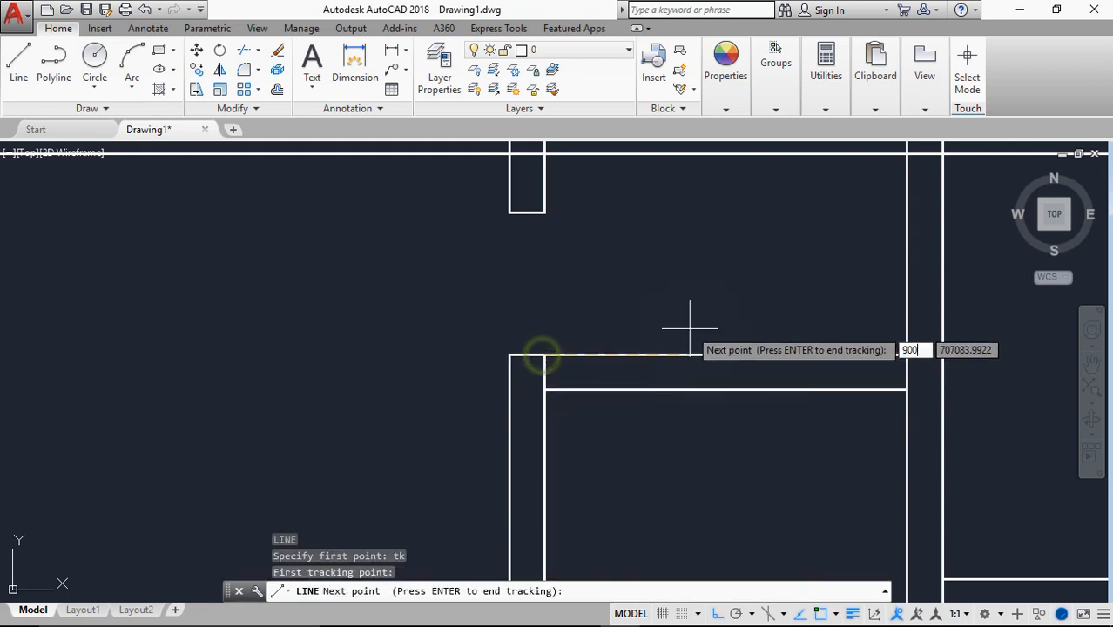
pyautogui.press('Return')
pyautogui.press('Return')
pyautogui.press('Return')
# Trim both wall lines up to the jamb to open the laundry-terrace doorway, and trim the jamb's excess below the wall.
pyautogui.write('tr')
pyautogui.press('Return')
pyautogui.press('Return')
pyautogui.click(655, 348)
pyautogui.click(632, 433)
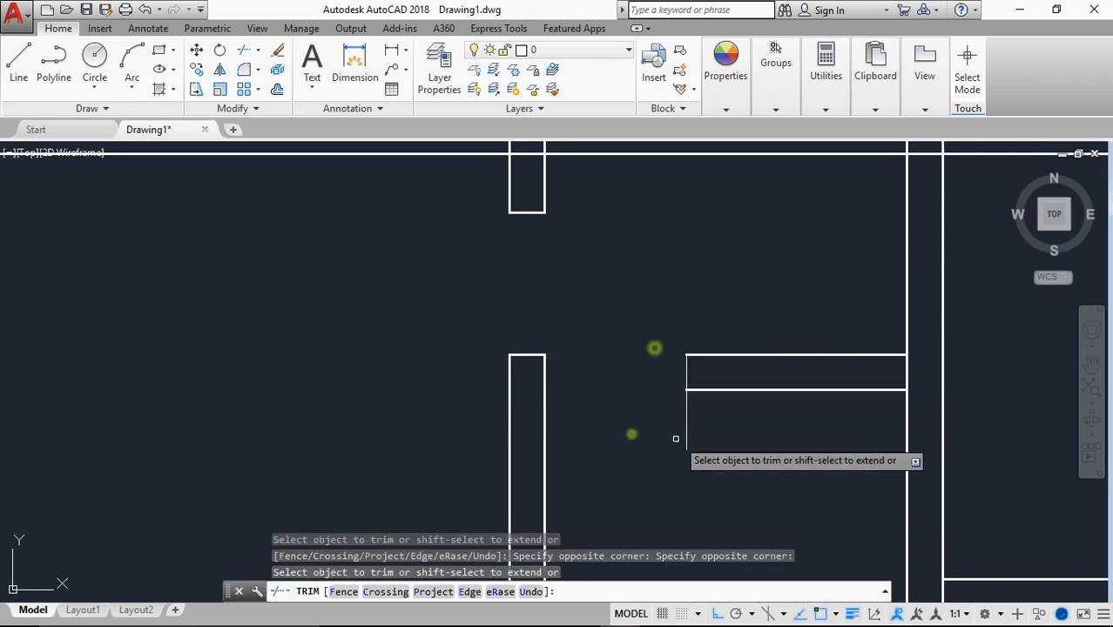
pyautogui.click(685, 419)
pyautogui.press('Return')
pyautogui.press('Escape')
# Match the properties of the laundry-terrace wall's upper line onto the thin jamb line of the laundry-terrace doorway.
pyautogui.write('ma')
pyautogui.press('Return')
pyautogui.click(700, 355)
# Compare the plan with the hand-drawn sketch and check the door openings around the W.C. and guest room.
pyautogui.scroll(-10, 631, 360)
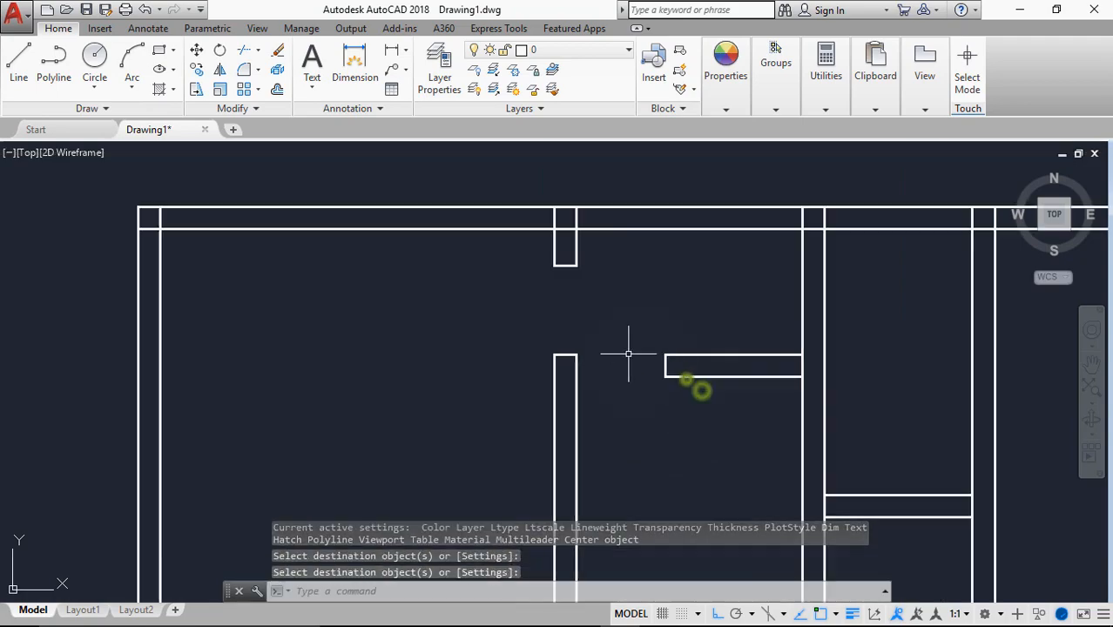
pyautogui.moveTo(937, 337); pyautogui.dragTo(898, 413, button='middle')
pyautogui.scroll(2, 898, 413)
pyautogui.moveTo(1068, 280); pyautogui.dragTo(891, 345, button='middle')
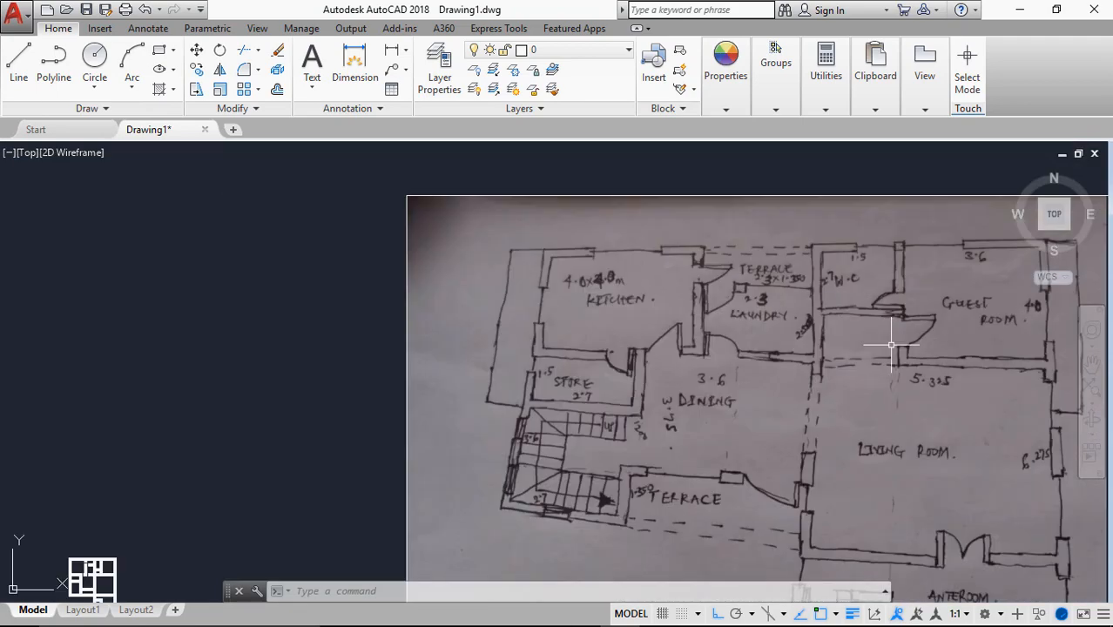
pyautogui.scroll(-2, 780, 352)
pyautogui.scroll(4, 827, 318)
pyautogui.scroll(-2, 813, 340)
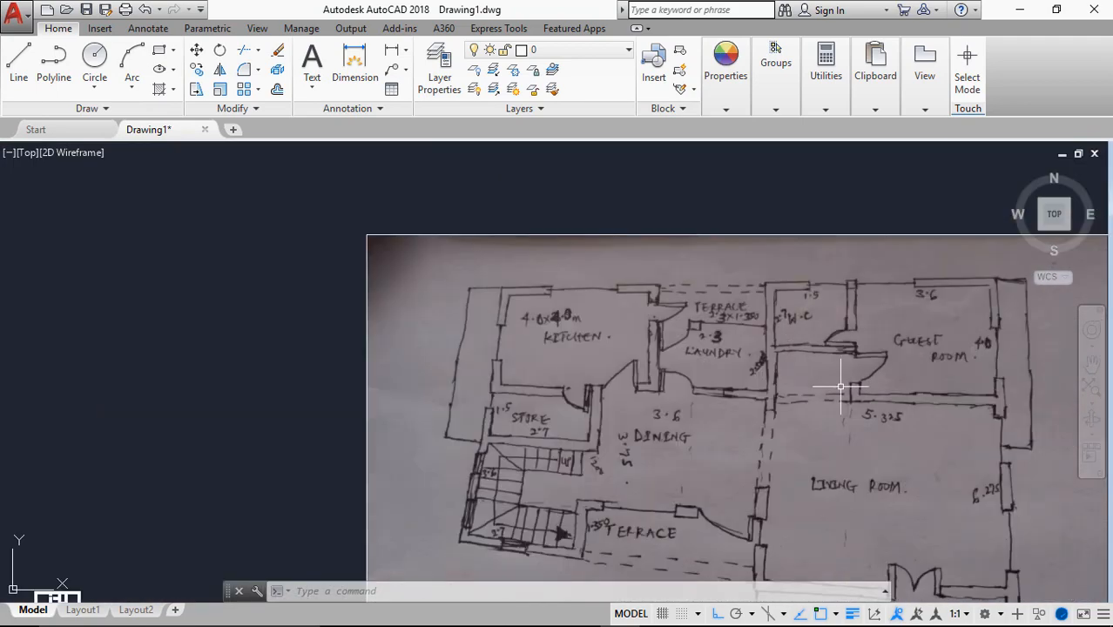
pyautogui.scroll(-4, 668, 279)
pyautogui.scroll(5, 433, 416)
pyautogui.scroll(-6, 463, 244)
pyautogui.scroll(3, 574, 185)
pyautogui.scroll(-4, 585, 253)
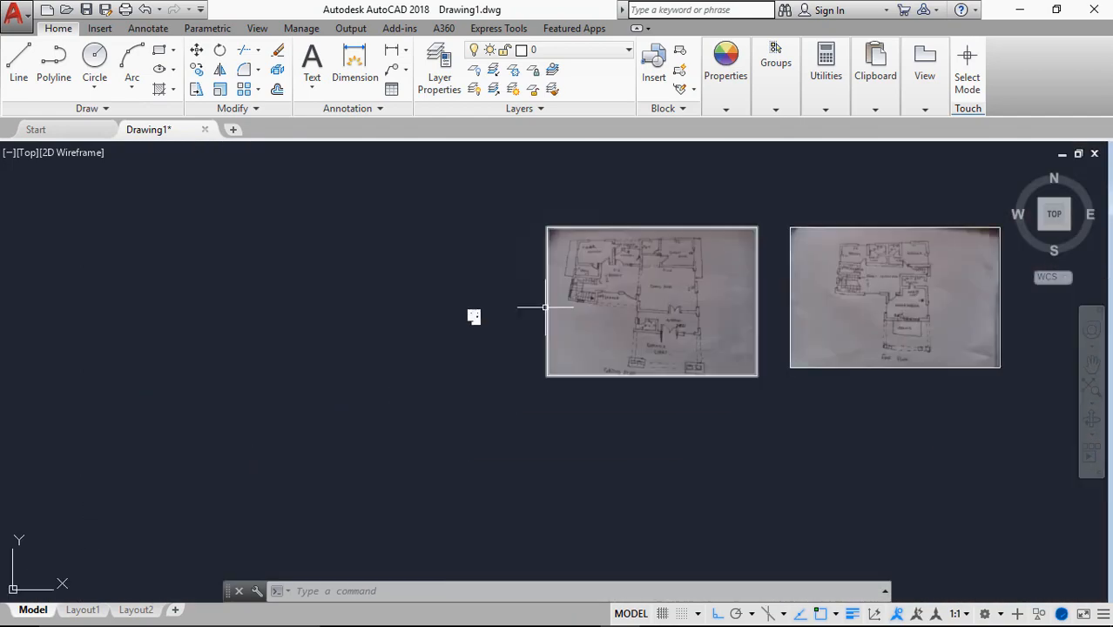
# Draw a horizontal jamb line across the W.C.-guest room wall, tracked 750 above the upper line of the W.C.'s lower wall.
pyautogui.scroll(9, 473, 310)
pyautogui.scroll(2, 467, 339)
pyautogui.write('l')
pyautogui.press('Return')
pyautogui.write('tk')
pyautogui.press('Return')
pyautogui.click(506, 380)
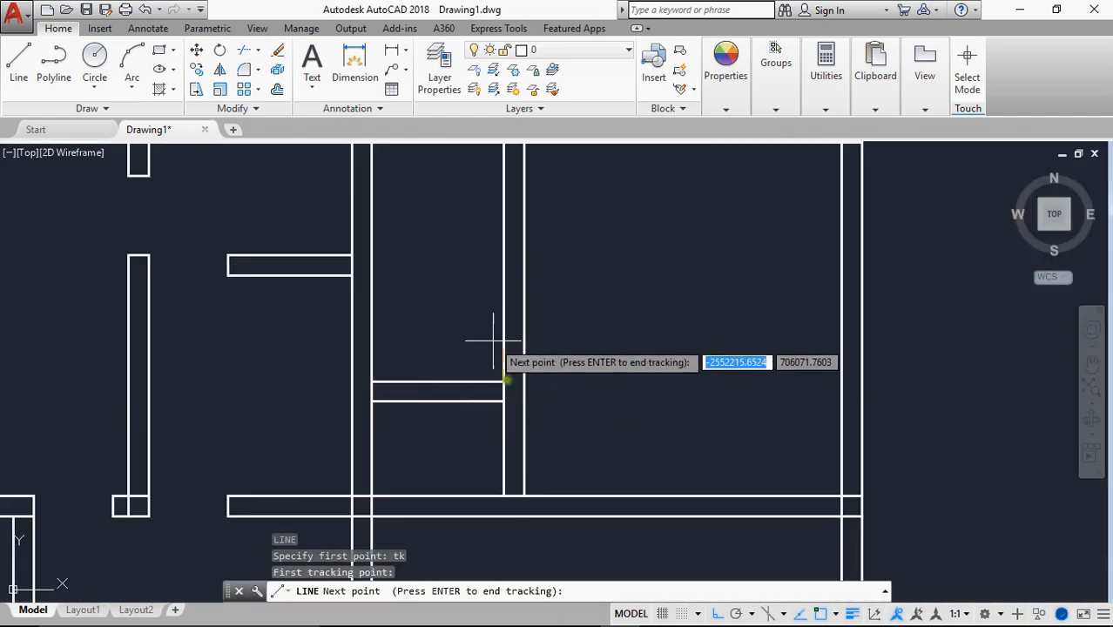
pyautogui.scroll(2, 492, 285)
pyautogui.write('95')
pyautogui.press('Return')
pyautogui.press('Return')
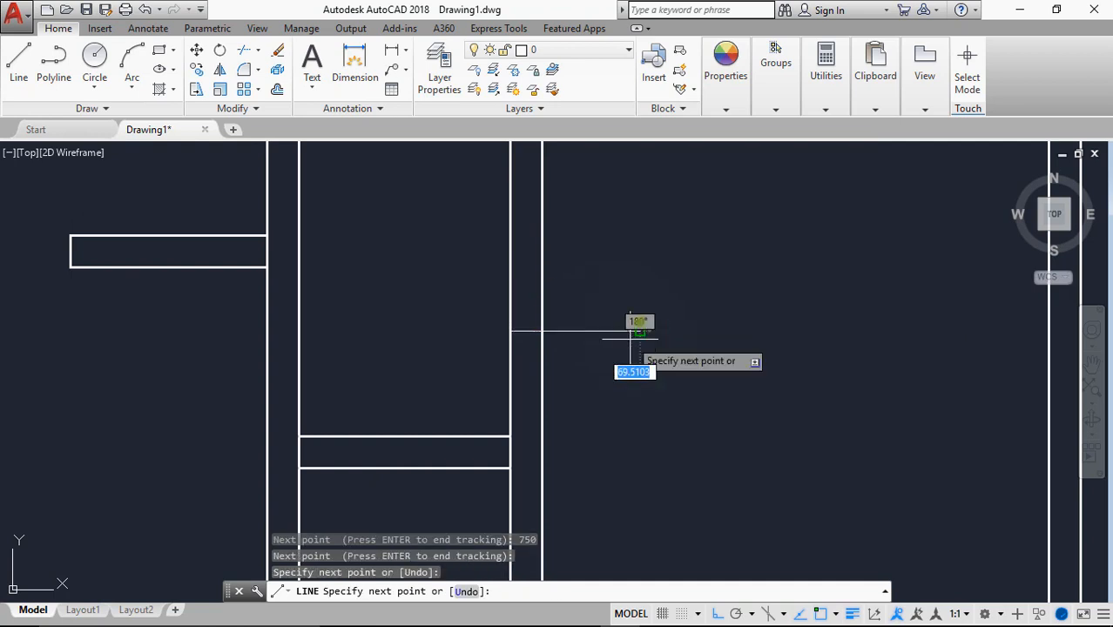
pyautogui.click(640, 330)
pyautogui.press('Return')
# Extend both lines of the W.C.'s lower wall across the W.C.-guest room wall to its right-hand line.
pyautogui.write('tr')
pyautogui.press('Return')
pyautogui.press('Return')
pyautogui.write('s')
pyautogui.press('Escape')
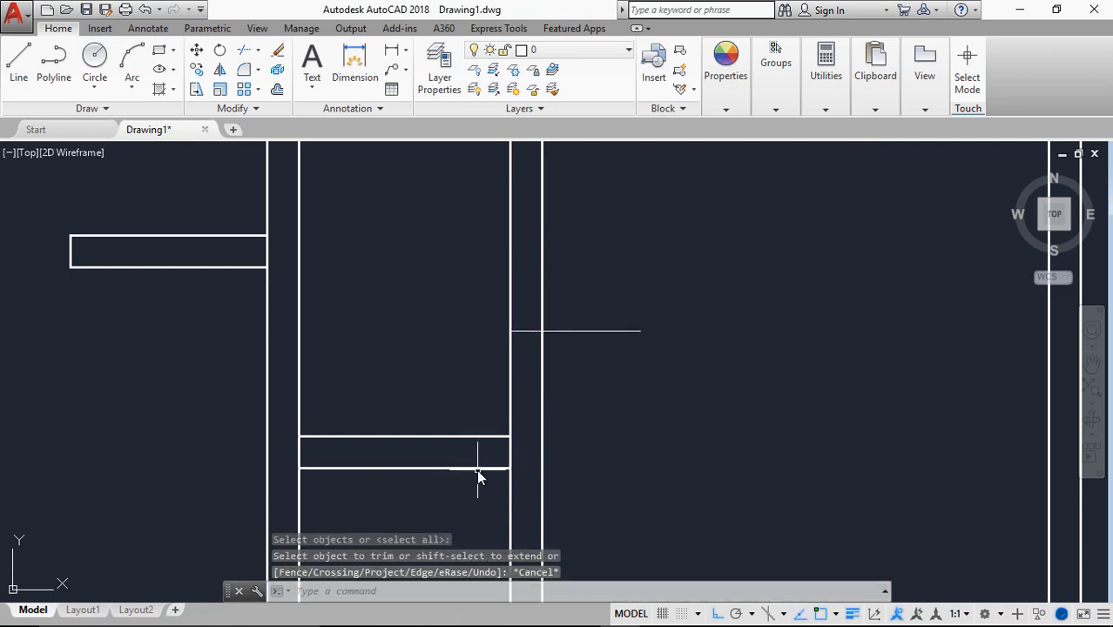
pyautogui.press('Return')
pyautogui.press('Return')
pyautogui.keyDown('shift'); pyautogui.click(486, 440); pyautogui.keyUp('shift')
pyautogui.keyDown('shift'); pyautogui.click(495, 470); pyautogui.keyUp('shift')
# Trim both wall lines between the two jambs to open the W.C. doorway, and trim the upper jamb line's excess in the guest room.
pyautogui.click(569, 383)
pyautogui.click(510, 405)
pyautogui.click(608, 326)
pyautogui.click(597, 370)
pyautogui.press('Return')
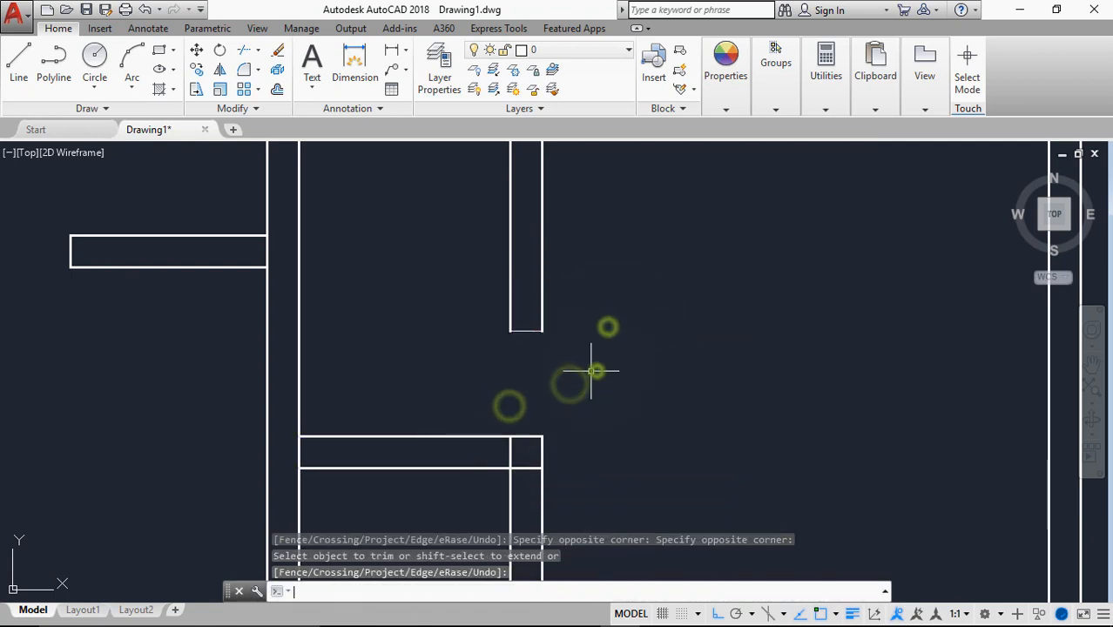
# Match the properties of the W.C.-guest room wall's right-hand line onto the thin upper jamb line of the W.C. doorway.
pyautogui.write('ma')
pyautogui.press('Return')
pyautogui.click(543, 317)
# Compare the plan with the hand-drawn sketch and check the guest room doorway below the W.C. and the adjoining living room walls.
pyautogui.scroll(-10, 679, 420)
pyautogui.moveTo(794, 409); pyautogui.dragTo(468, 378, button='middle')
pyautogui.scroll(6, 789, 241)
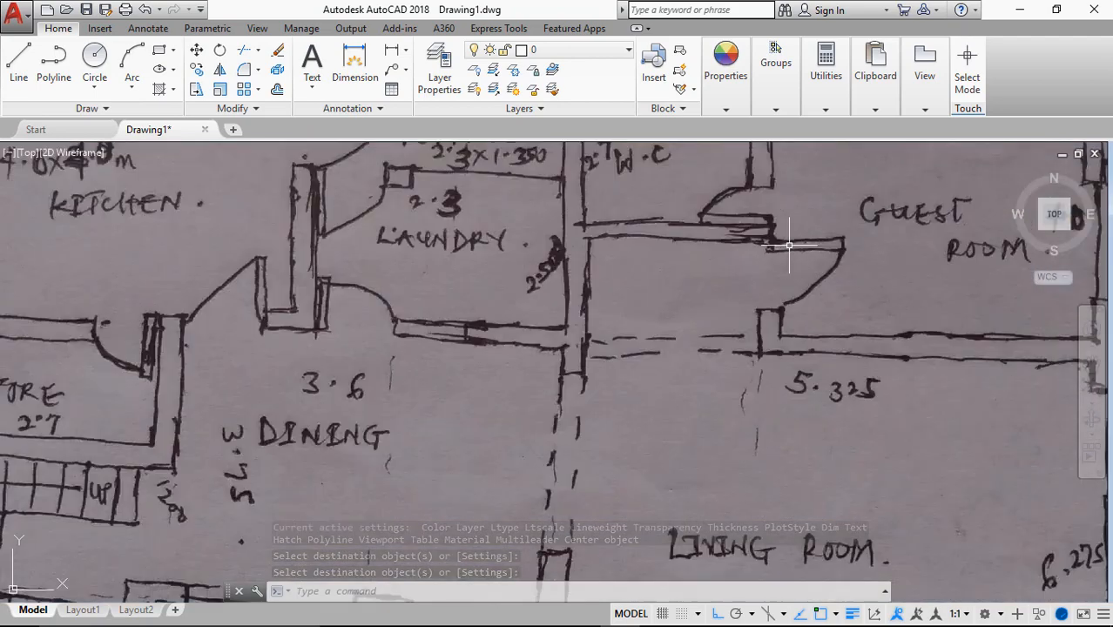
pyautogui.scroll(-4, 790, 241)
pyautogui.scroll(-2, 592, 345)
pyautogui.moveTo(360, 412); pyautogui.dragTo(520, 355, button='middle')
pyautogui.scroll(12, 440, 373)
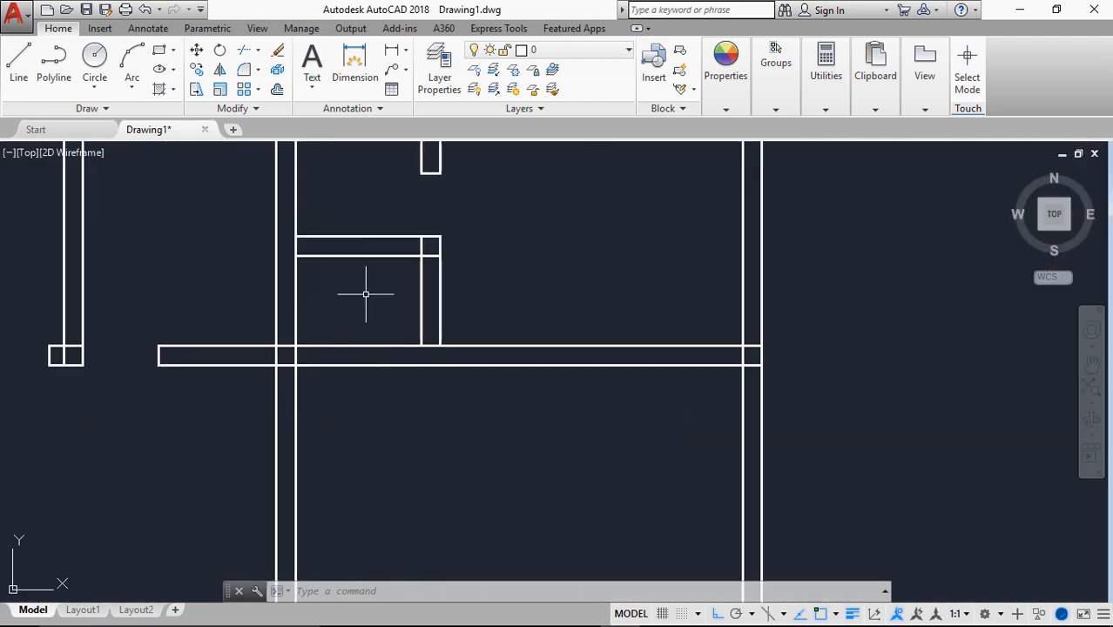
pyautogui.scroll(-18, 415, 365)
pyautogui.scroll(8, 808, 317)
pyautogui.scroll(-6, 807, 318)
pyautogui.scroll(4, 262, 247)
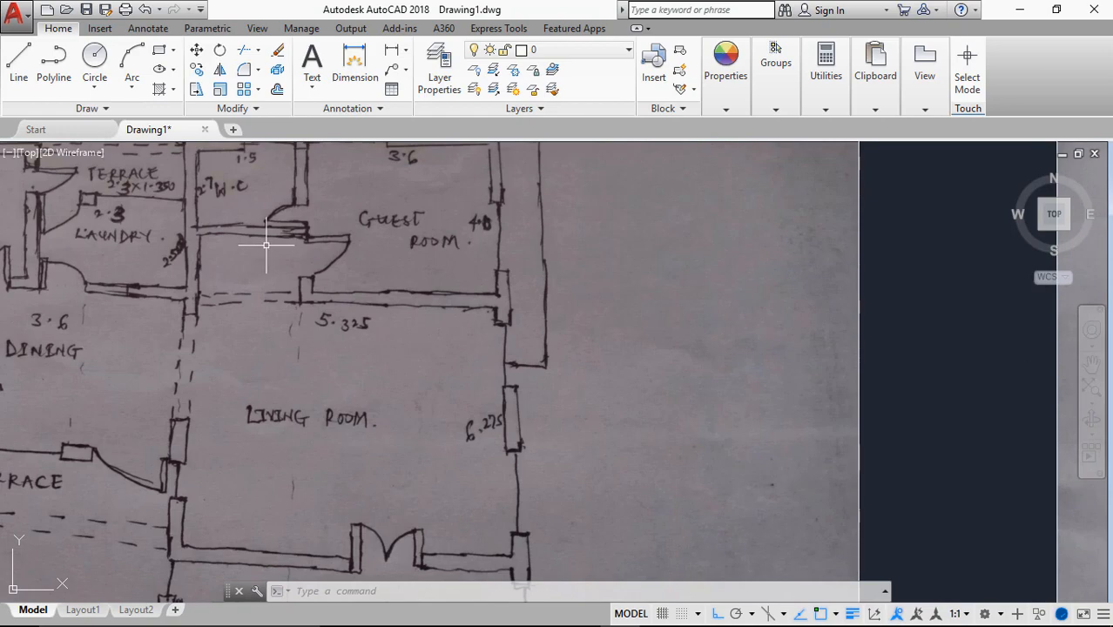
pyautogui.scroll(-8, 713, 291)
pyautogui.scroll(12, 495, 345)
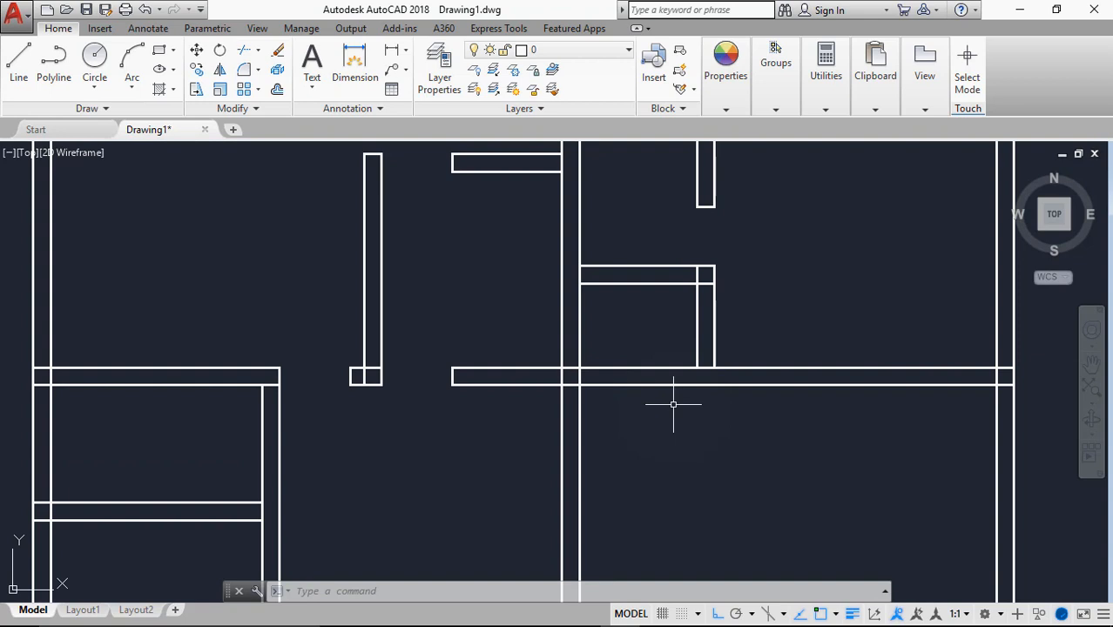
pyautogui.scroll(-3, 673, 404)
pyautogui.scroll(3, 658, 378)
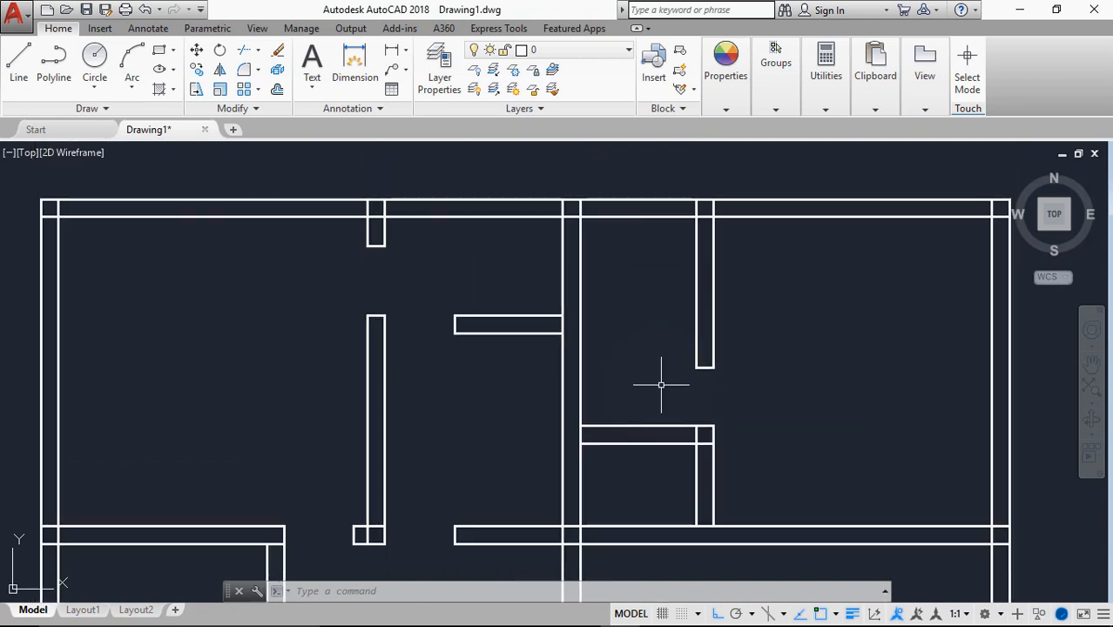
# Draw a horizontal jamb line across the guest room's left wall, tracked 900 below the lower line of the W.C.'s lower wall.
pyautogui.scroll(-3, 661, 385)
pyautogui.scroll(3, 667, 453)
pyautogui.write('l')
pyautogui.press('Return')
pyautogui.write('tk')
pyautogui.press('Return')
pyautogui.click(697, 347)
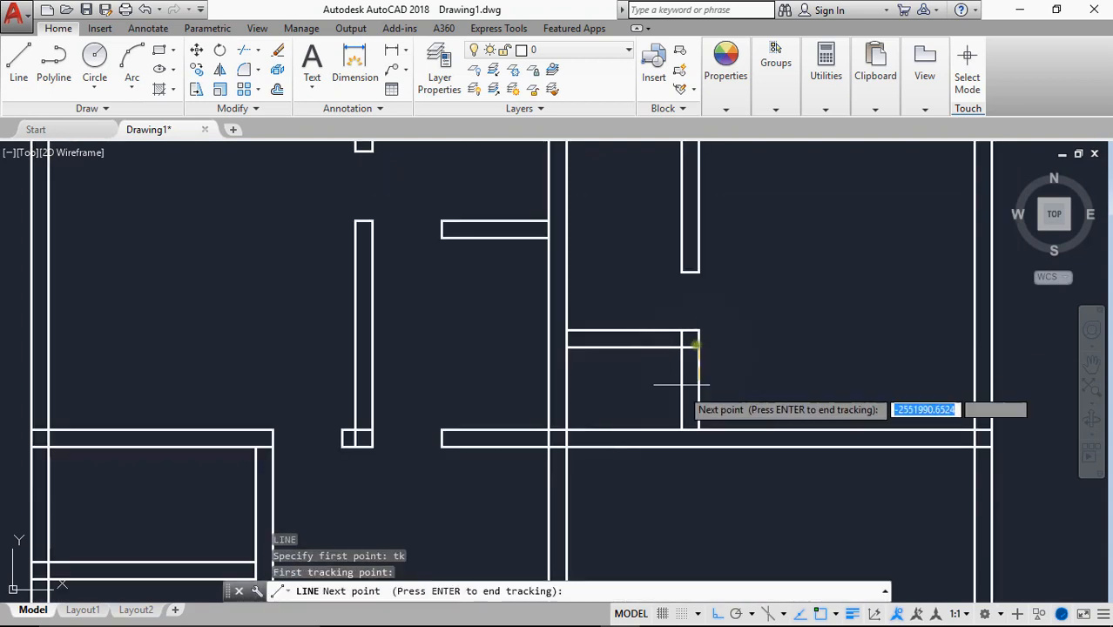
pyautogui.scroll(2, 683, 399)
pyautogui.write('900')
pyautogui.press('Return')
pyautogui.press('Return')
pyautogui.click(588, 441)
pyautogui.press('Return')
# Trim both wall lines between the W.C.'s lower wall and the new jamb line to open the guest room doorway, including the jamb line's excess.
pyautogui.write('tr')
pyautogui.press('Return')
pyautogui.press('Return')
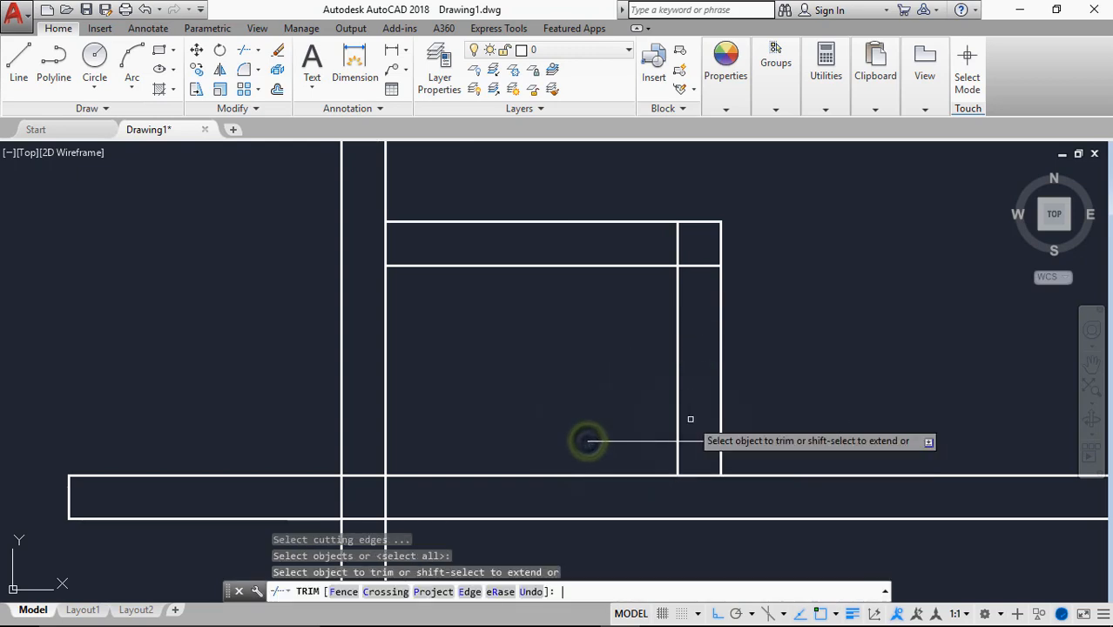
pyautogui.click(755, 343)
pyautogui.click(666, 385)
pyautogui.click(659, 443)
pyautogui.press('Return')
# Match the properties of the short remaining wall line onto the thin lower jamb line of the guest room doorway.
pyautogui.write('ma')
pyautogui.press('Return')
pyautogui.click(677, 451)
pyautogui.click(688, 444)
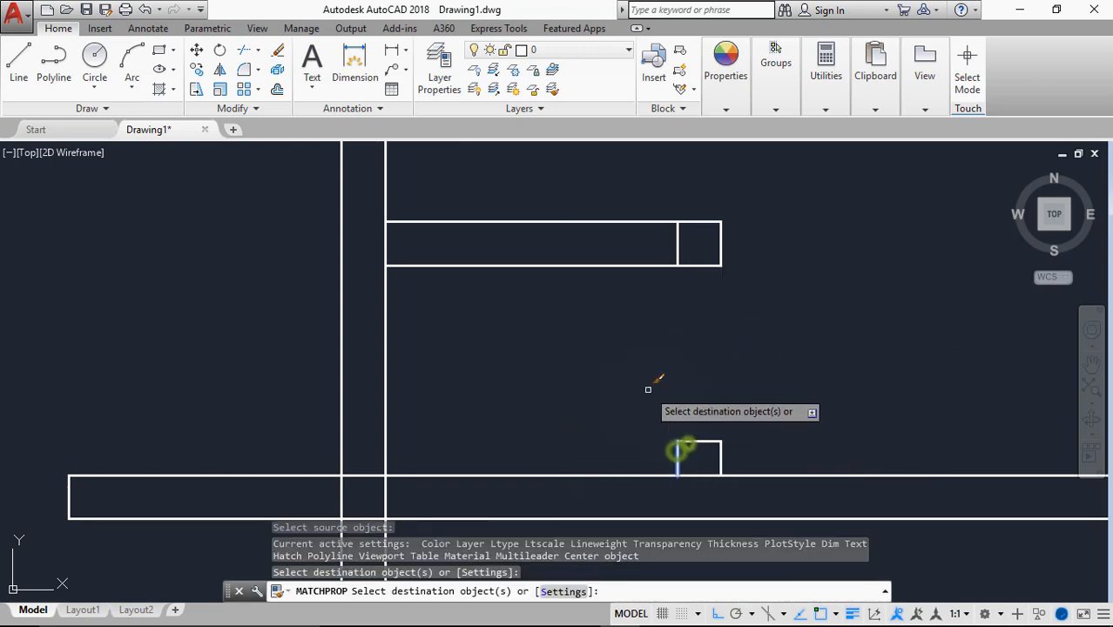
# Check the store doorway in the sketch and draw a vertical jamb line across the store's upper wall, tracked 750 left of its upper-right inner corner.
pyautogui.scroll(-5, 648, 389)
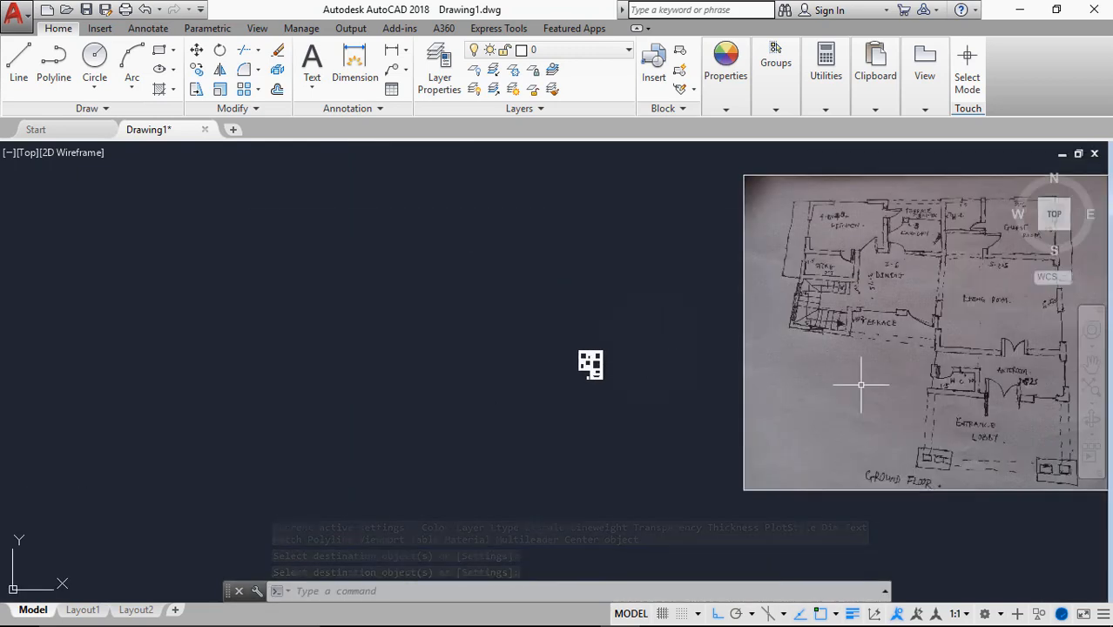
pyautogui.scroll(5, 861, 255)
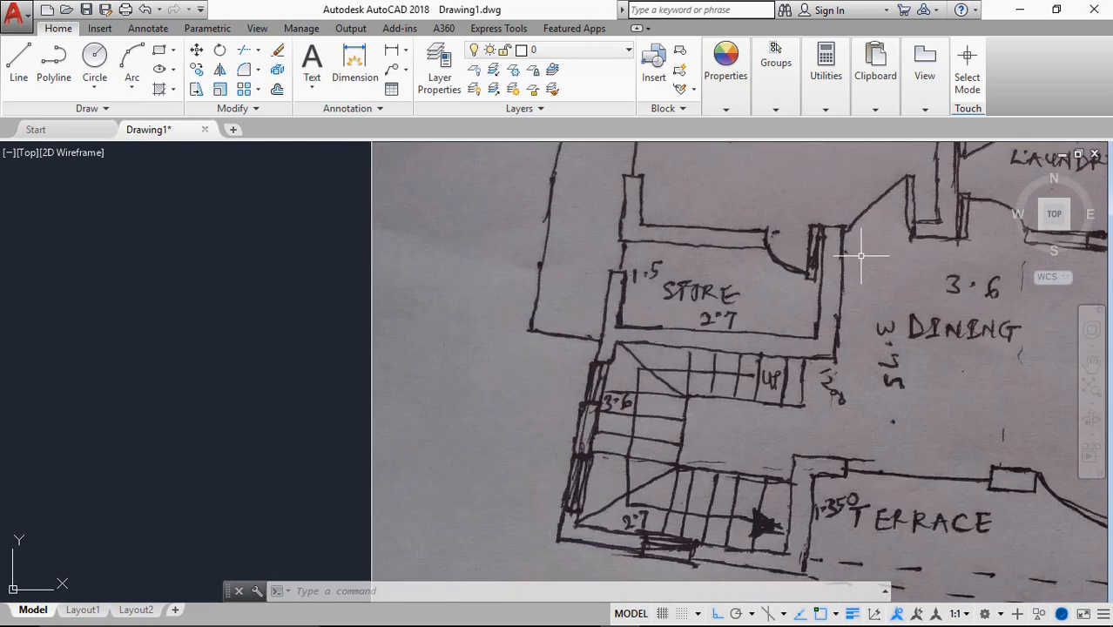
pyautogui.scroll(-5, 552, 367)
pyautogui.scroll(5, 561, 318)
pyautogui.write('l')
pyautogui.press('Return')
pyautogui.write('tk')
pyautogui.press('Return')
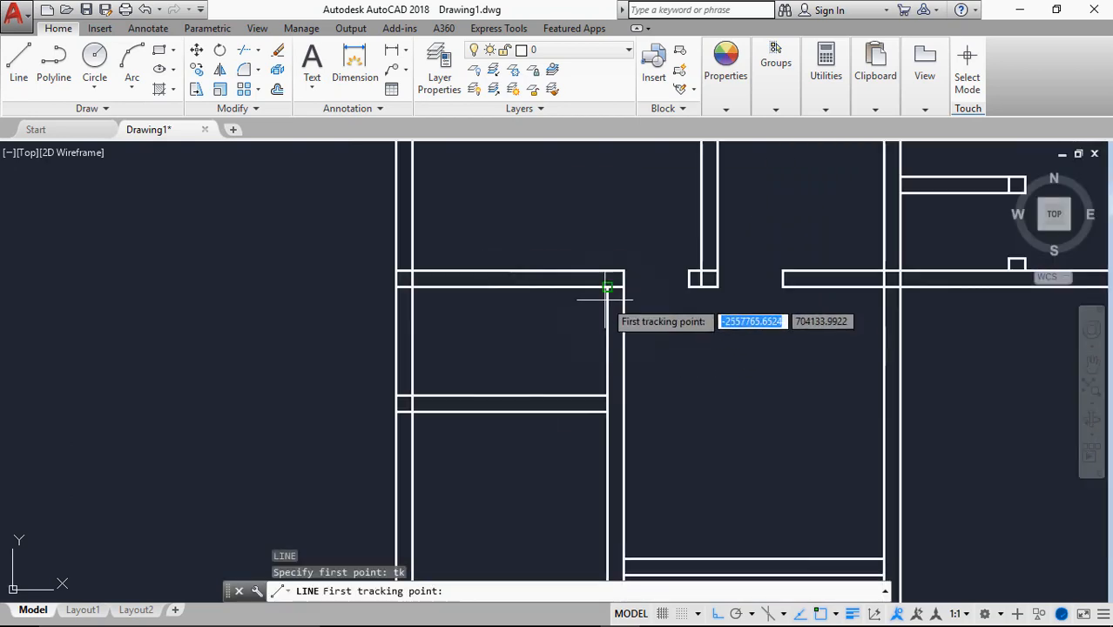
pyautogui.click(606, 300)
pyautogui.write('750')
pyautogui.press('Return')
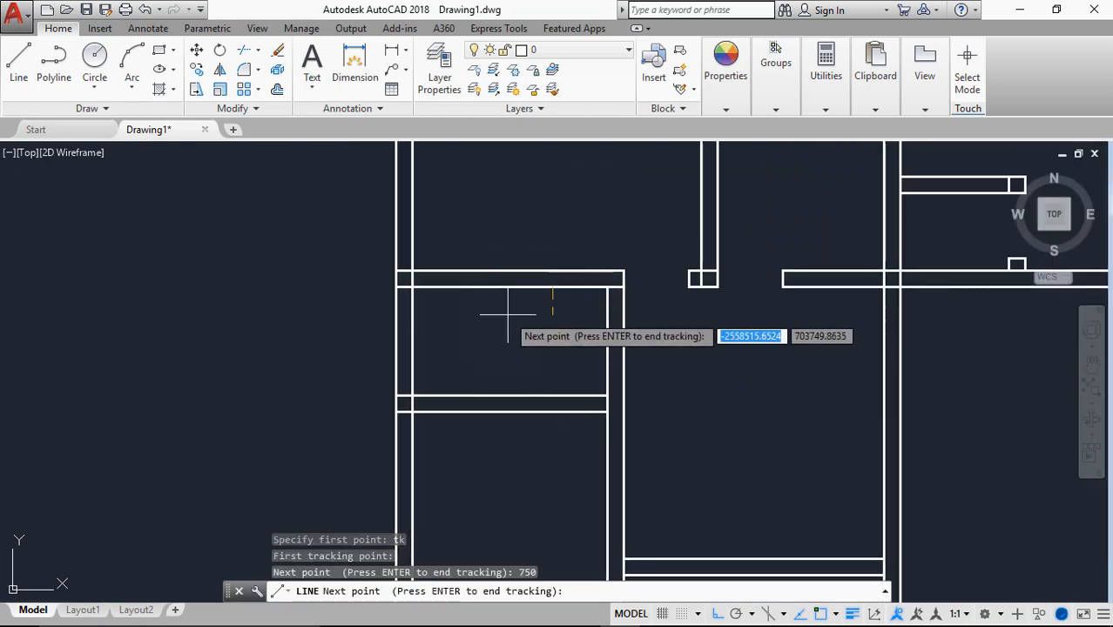
pyautogui.press('Return')
pyautogui.click(523, 221)
pyautogui.press('Return')
# Extend the store's right inner wall line through the upper wall, then trim the doorway's wall lines and the jamb line's excess.
pyautogui.write('tr')
pyautogui.press('Return')
pyautogui.press('Return')
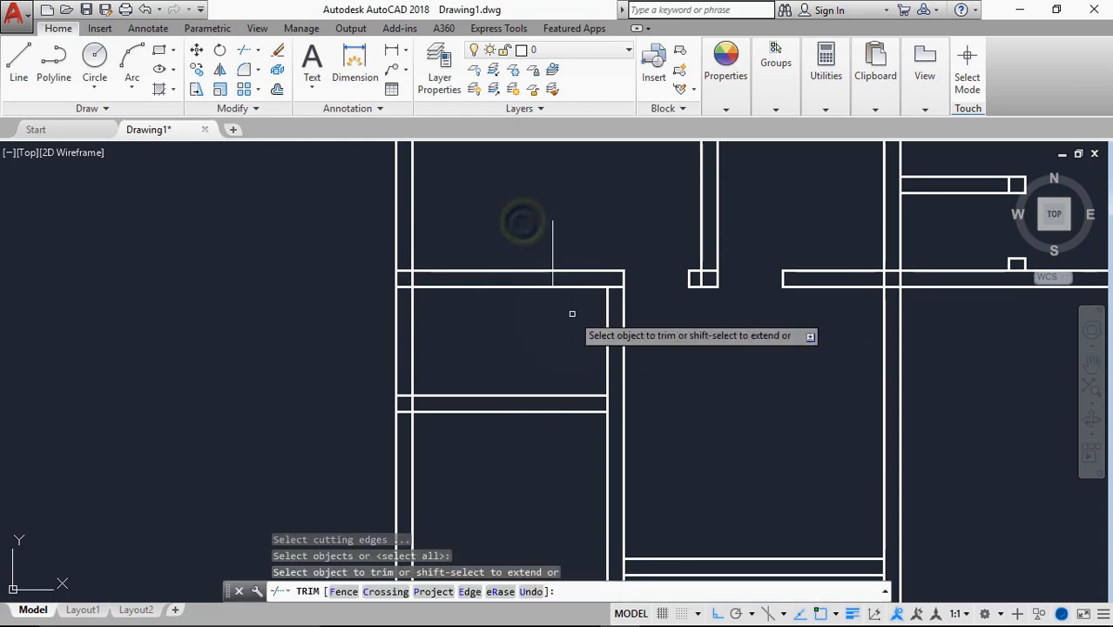
pyautogui.keyDown('shift'); pyautogui.click(604, 311); pyautogui.keyUp('shift')
pyautogui.click(580, 251)
pyautogui.click(582, 308)
pyautogui.click(551, 250)
pyautogui.click(557, 255)
pyautogui.press('Return')
# Match the properties of the store's upper wall line onto the thin jamb line of the store doorway.
pyautogui.write('ma')
pyautogui.press('Return')
pyautogui.click(549, 279)
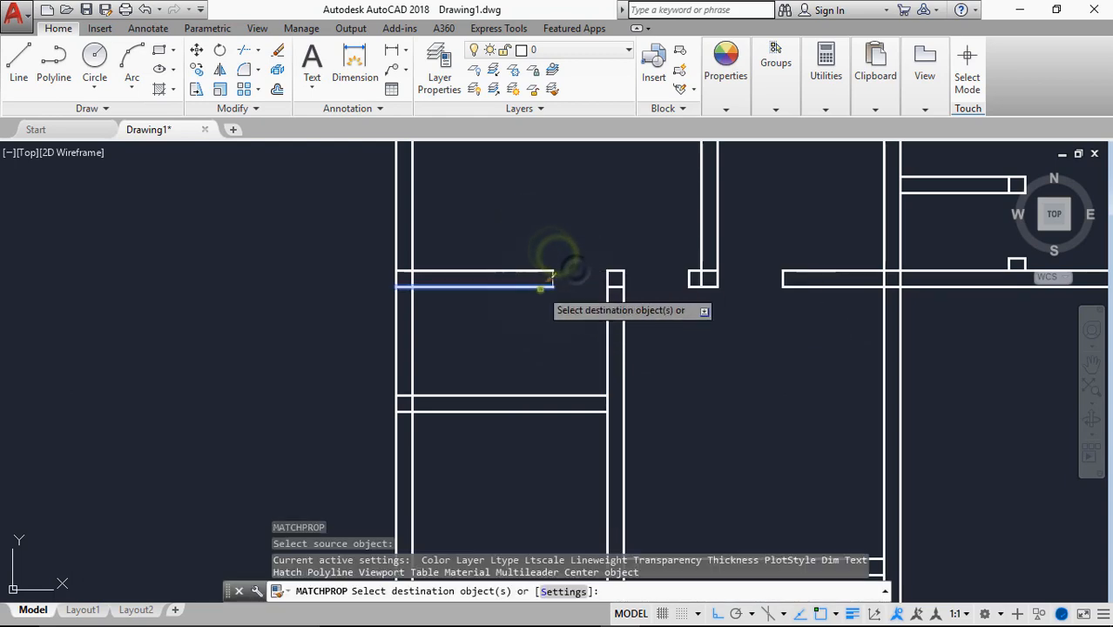
pyautogui.scroll(-8, 551, 279)
pyautogui.scroll(10, 363, 375)
pyautogui.scroll(-2, 364, 376)
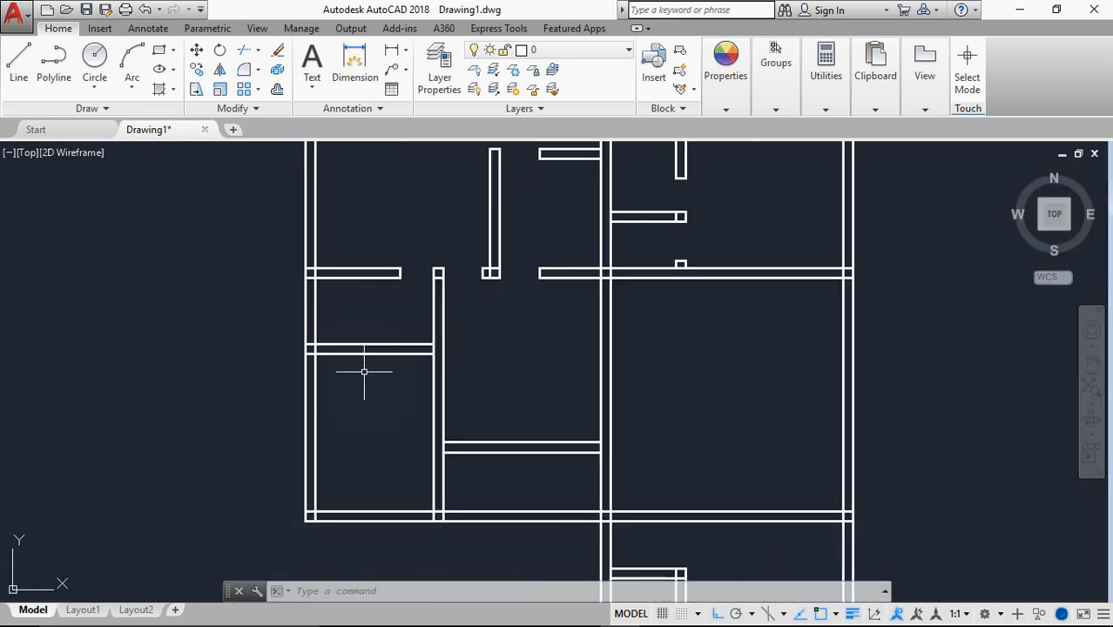
pyautogui.scroll(5, 608, 485)
pyautogui.write('lt')
pyautogui.press('Return')
pyautogui.press('Escape')
# Draw a vertical jamb line across the wall between dining and terrace, tracked 900 left of the wall's right end.
pyautogui.write('l')
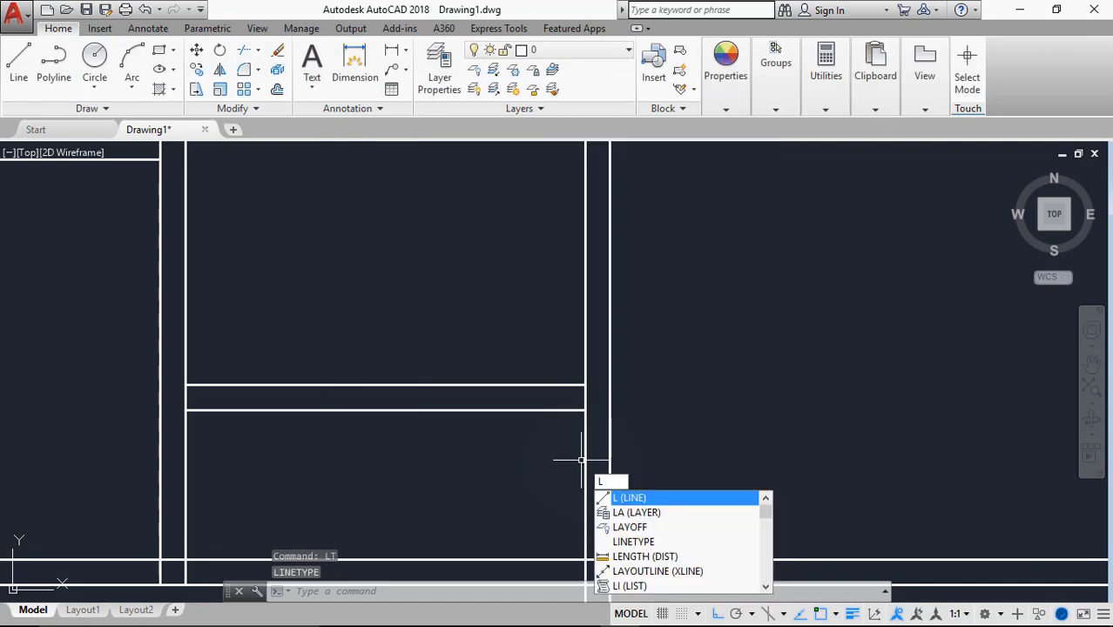
pyautogui.press('Return')
pyautogui.write('tk')
pyautogui.press('Return')
pyautogui.click(582, 422)
pyautogui.write('900')
pyautogui.press('Return')
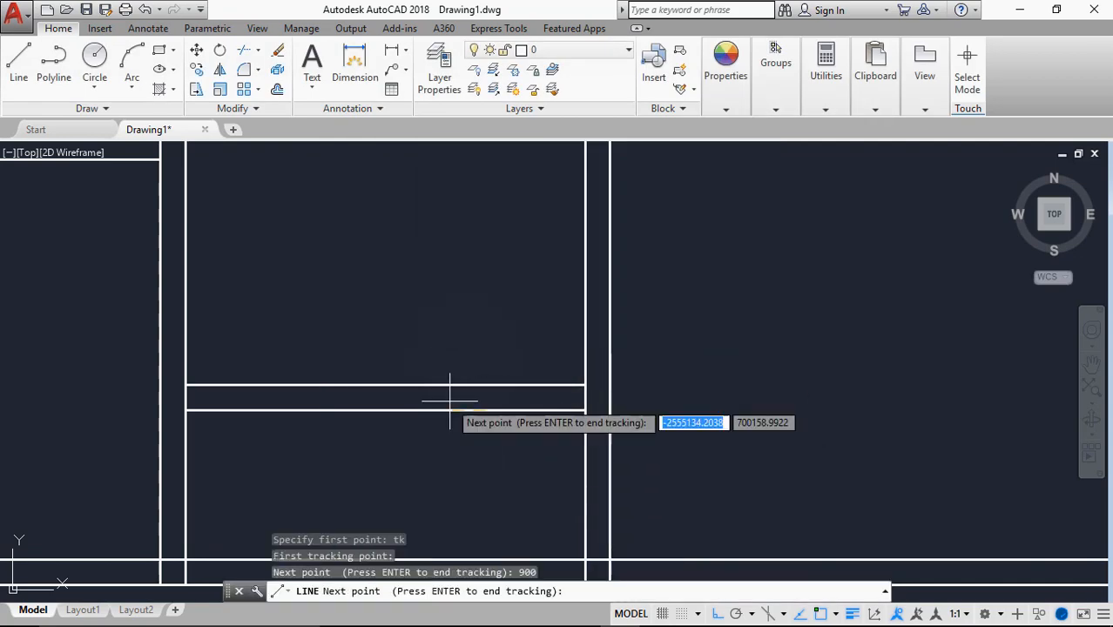
pyautogui.press('Return')
pyautogui.click(480, 334)
pyautogui.press('Return')
# Trim both dining-terrace wall lines right of the new jamb line to open the terrace doorway, and trim the jamb line's excess.
pyautogui.write('tr')
pyautogui.press('Return')
pyautogui.press('Return')
pyautogui.click(527, 434)
pyautogui.click(545, 362)
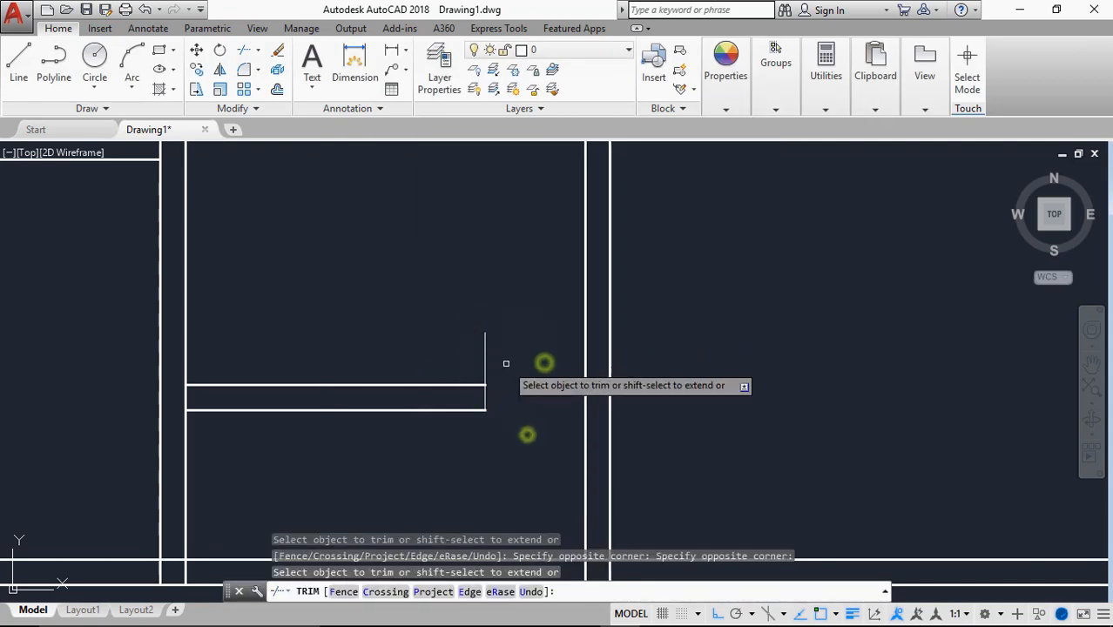
pyautogui.click(498, 362)
# Match the properties of the dining-terrace wall line onto the thin jamb line of the terrace doorway.
pyautogui.write('m')
pyautogui.click(536, 472)
pyautogui.click(478, 410)
pyautogui.click(485, 403)
pyautogui.press('Return')
# Draw a vertical jamb line across the upper wall of the small room beside the anteroom, tracked 750 right of that wall's left end.
pyautogui.scroll(-6, 519, 366)
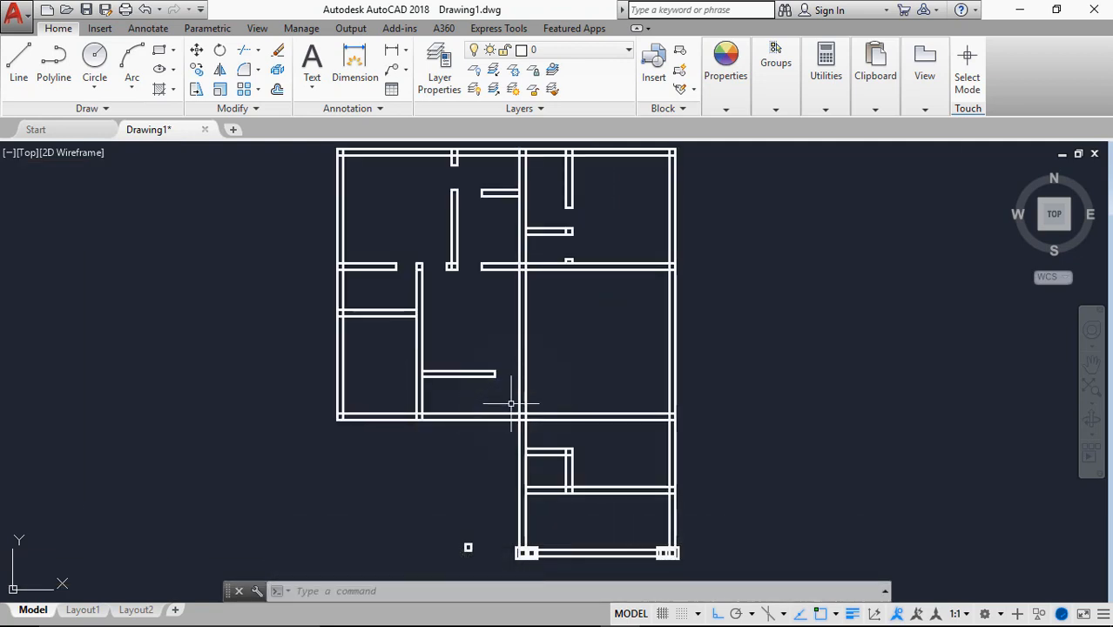
pyautogui.scroll(7, 381, 345)
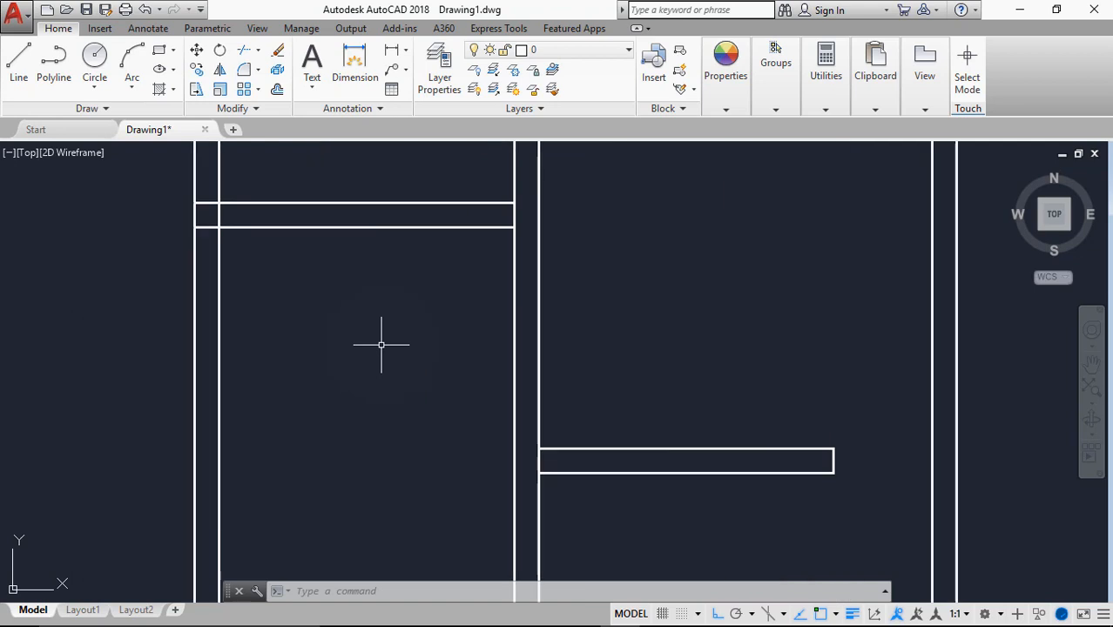
pyautogui.scroll(-7, 381, 345)
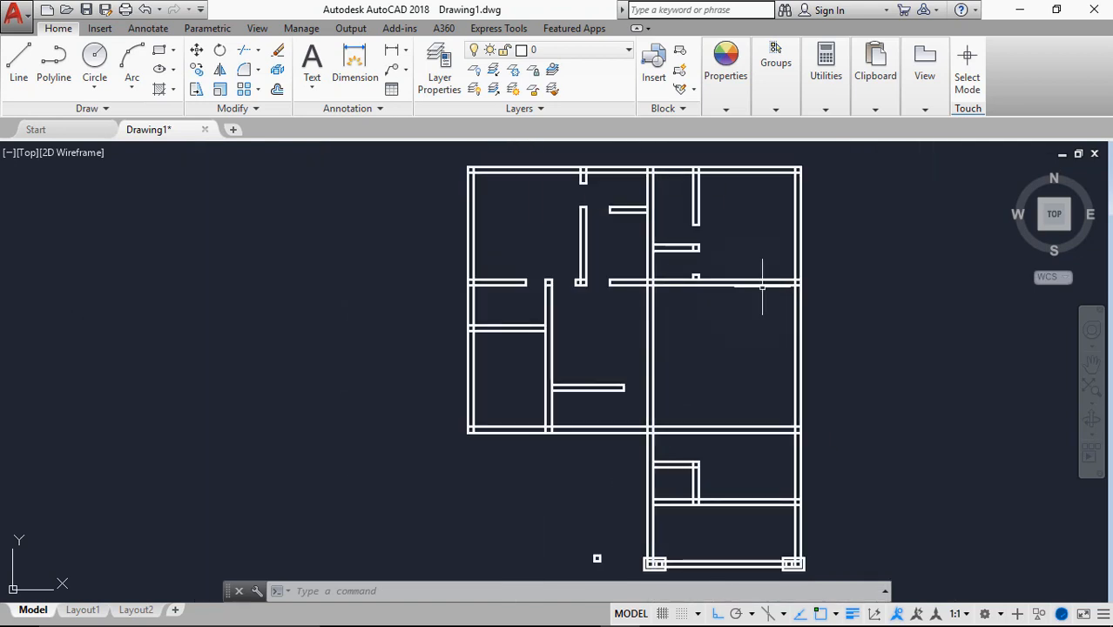
pyautogui.scroll(6, 740, 401)
pyautogui.scroll(-2, 723, 423)
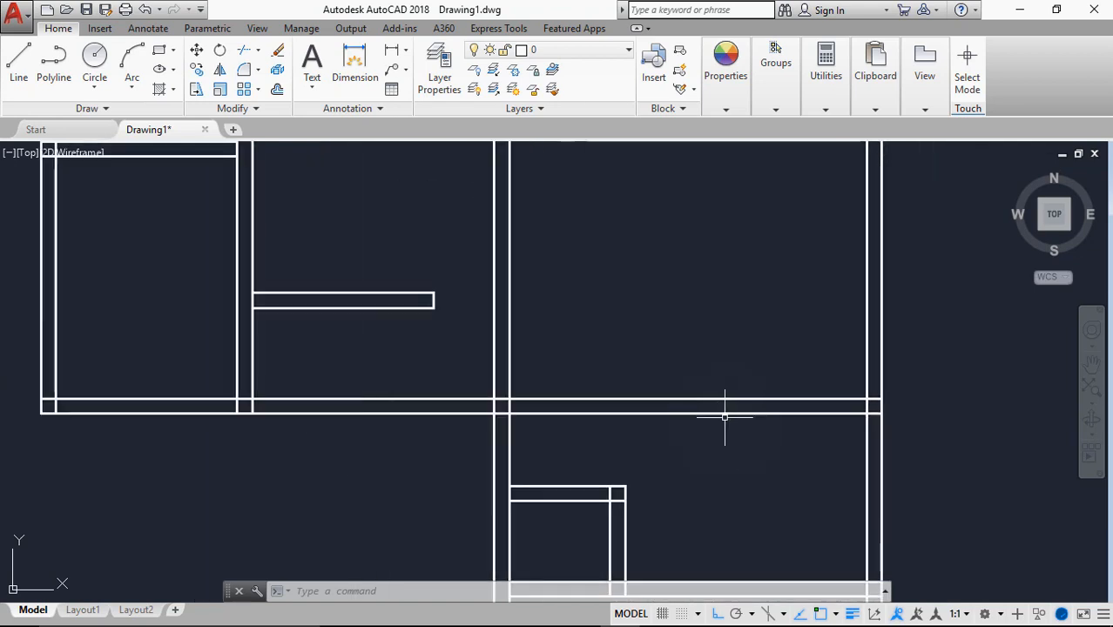
pyautogui.moveTo(723, 422); pyautogui.dragTo(684, 244, button='middle')
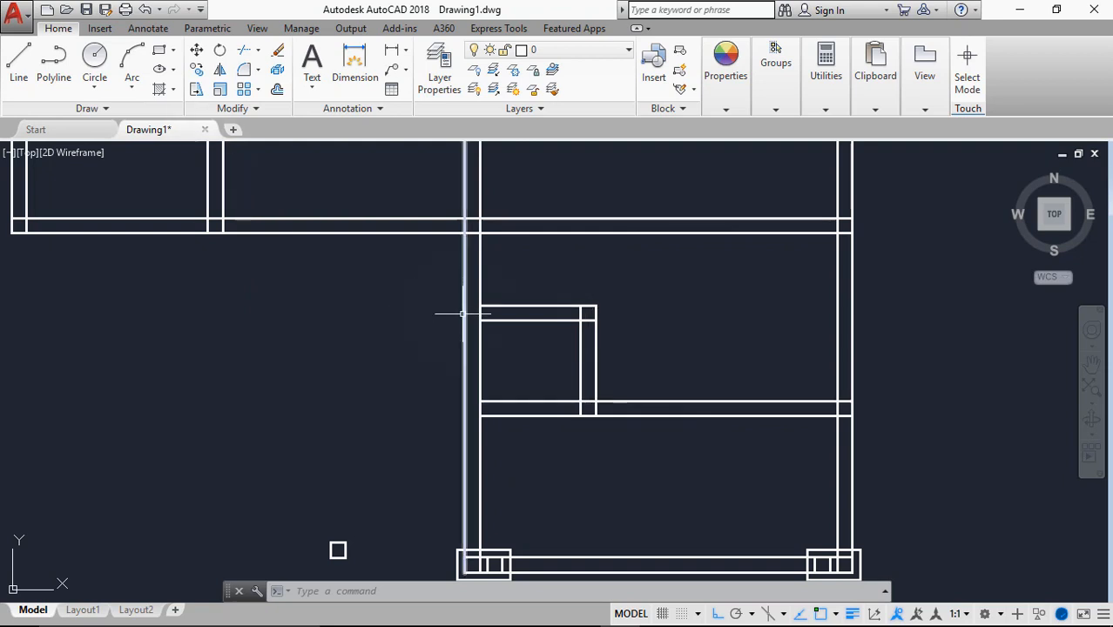
pyautogui.scroll(2, 463, 314)
pyautogui.write('l')
pyautogui.press('Return')
pyautogui.write('TK')
pyautogui.press('Return')
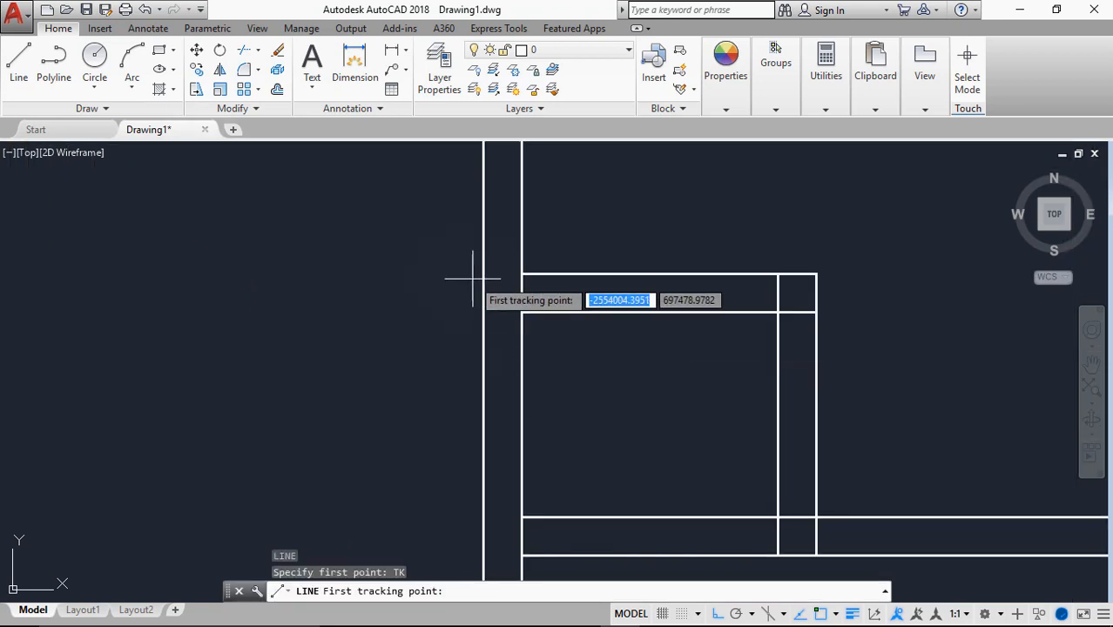
pyautogui.click(522, 274)
pyautogui.write('750')
pyautogui.press('Return')
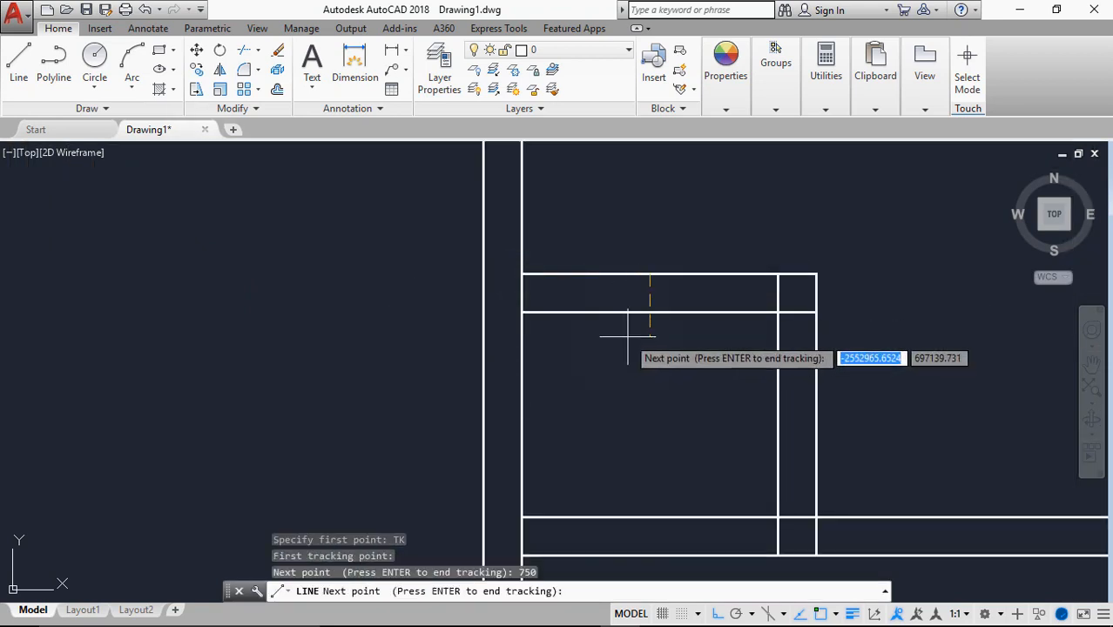
pyautogui.press('Return')
pyautogui.click(634, 357)
pyautogui.rightClick(639, 386)
# Trim both upper wall lines left of the jamb to open the small anteroom-side room's doorway, and trim the jamb line's excess.
pyautogui.write('tr')
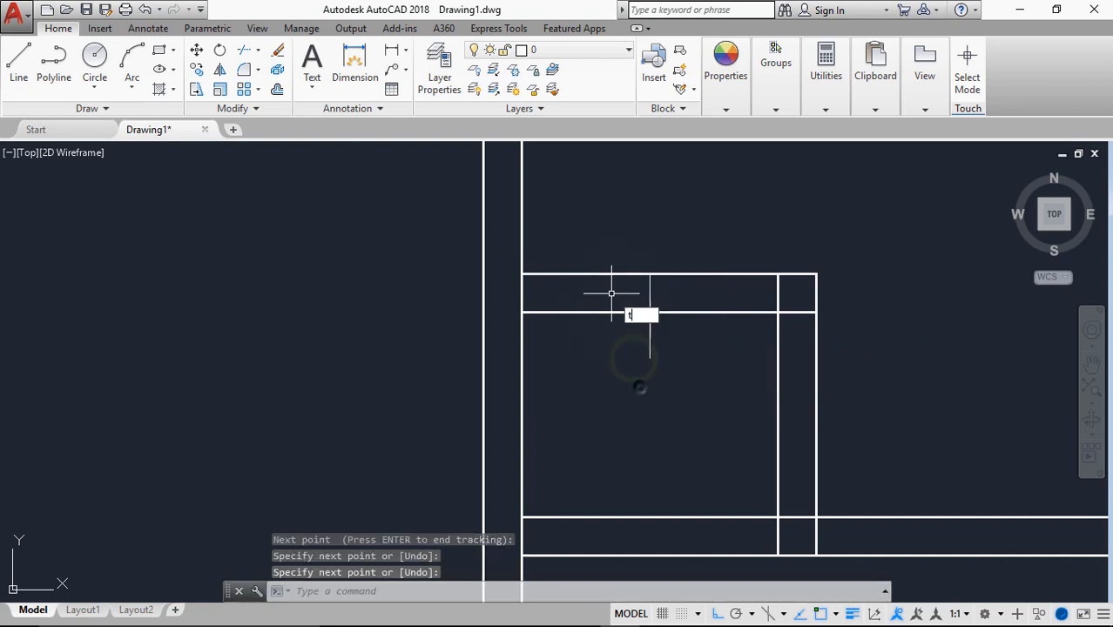
pyautogui.press('Return')
pyautogui.click(625, 262)
pyautogui.click(605, 335)
pyautogui.press('Escape')
pyautogui.press('Return')
pyautogui.press('Return')
pyautogui.click(602, 262)
pyautogui.click(582, 371)
pyautogui.click(651, 341)
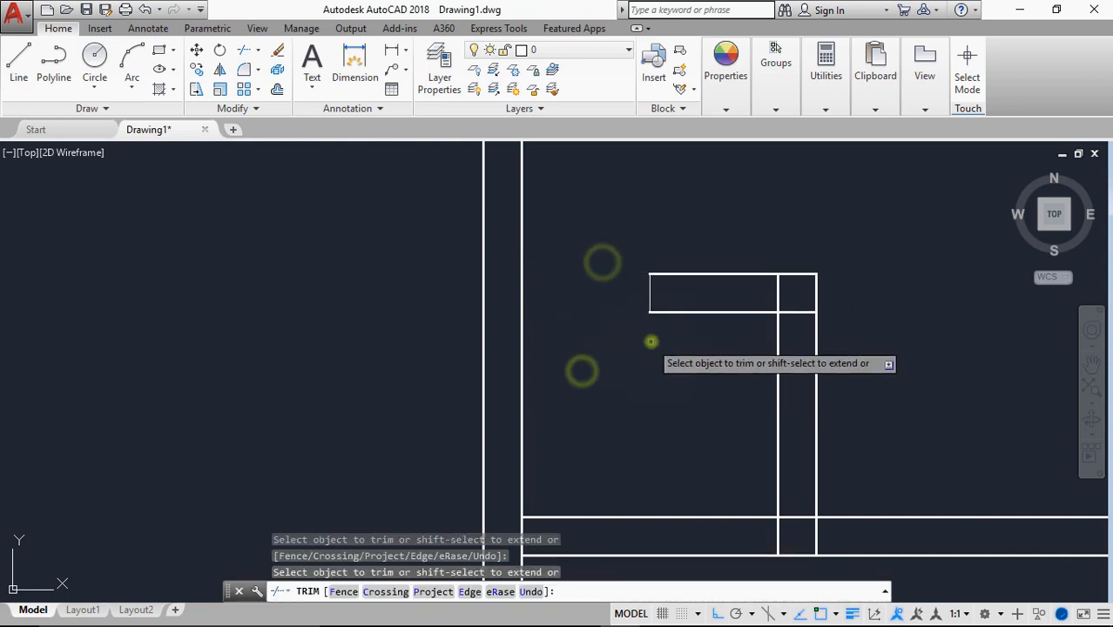
pyautogui.press('Escape')
# Match the properties of the small room's upper wall line onto the thin jamb line of its doorway.
pyautogui.write('ma')
pyautogui.press('Return')
pyautogui.click(660, 311)
pyautogui.scroll(-4, 721, 298)
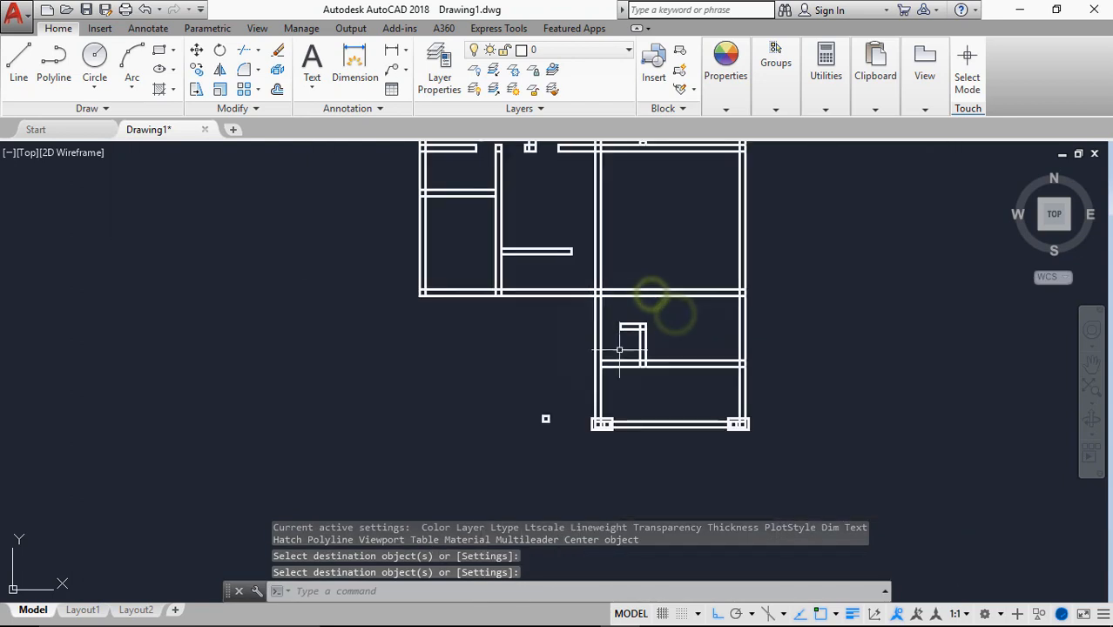
# Examine the finished doorways and the living room, anteroom and entrance lobby walls for the openings still missing.
pyautogui.scroll(6, 666, 374)
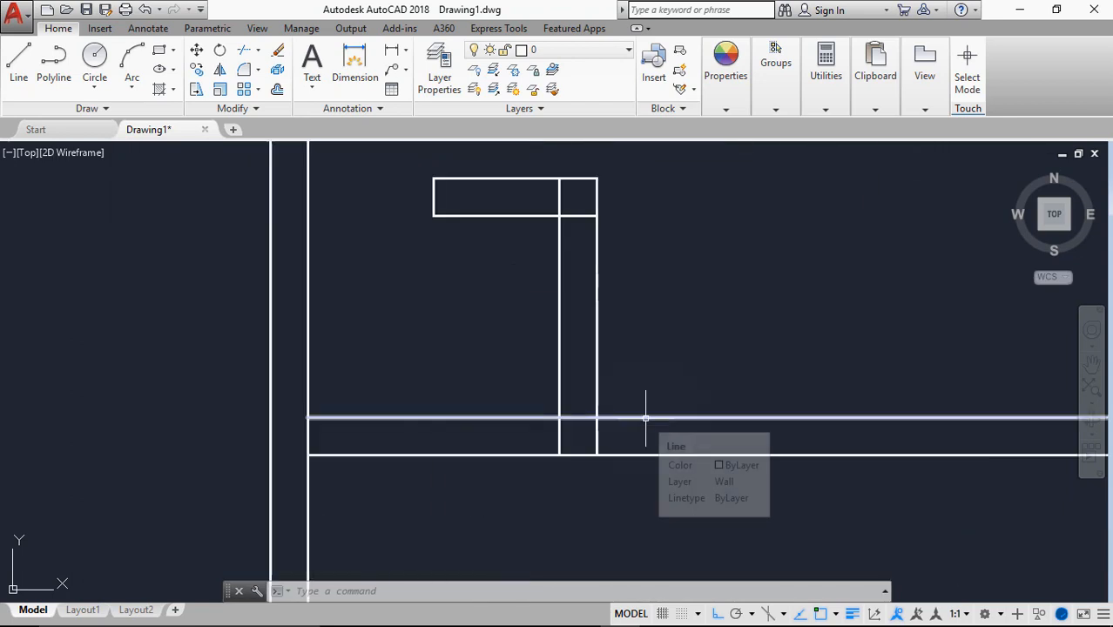
pyautogui.scroll(-8, 633, 378)
pyautogui.scroll(4, 597, 370)
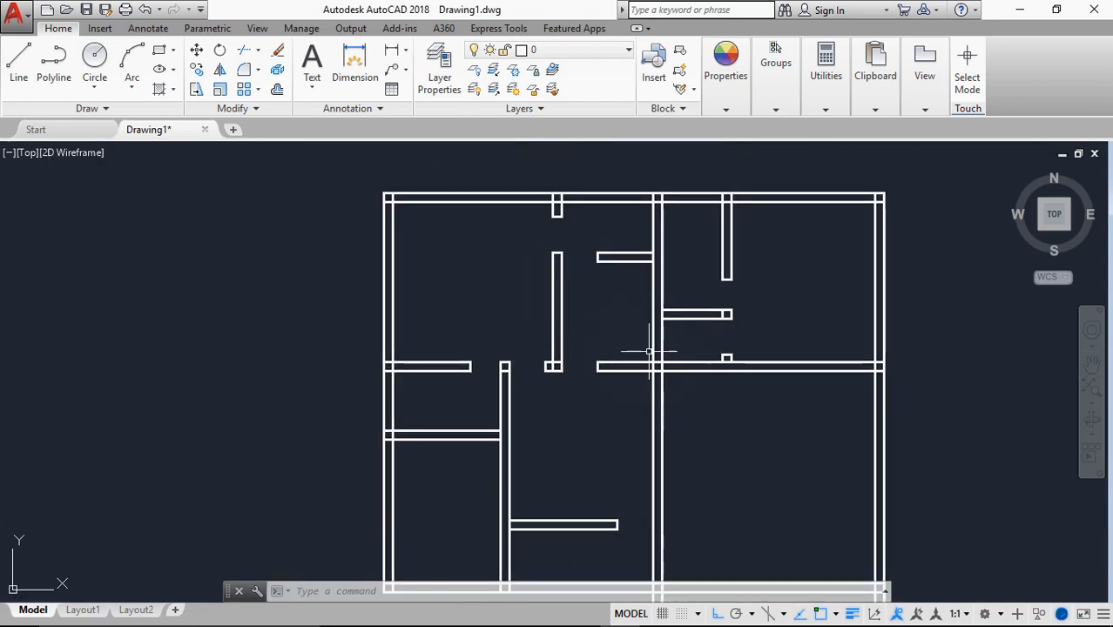
pyautogui.scroll(4, 652, 348)
pyautogui.scroll(-2, 650, 362)
pyautogui.scroll(-4, 606, 362)
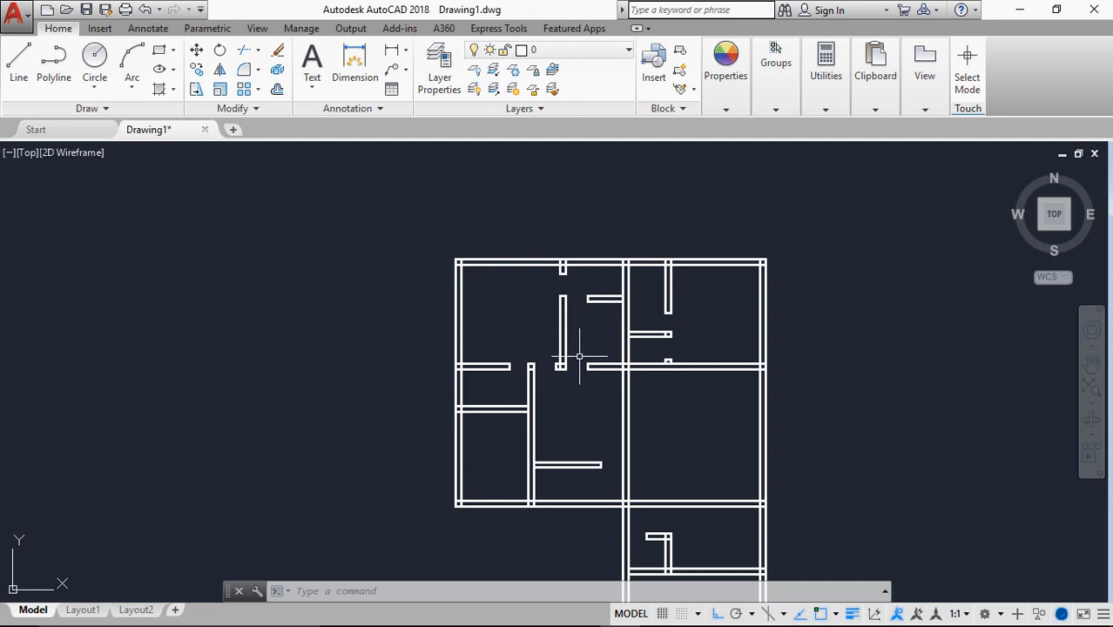
pyautogui.moveTo(615, 398); pyautogui.dragTo(579, 285, button='middle')
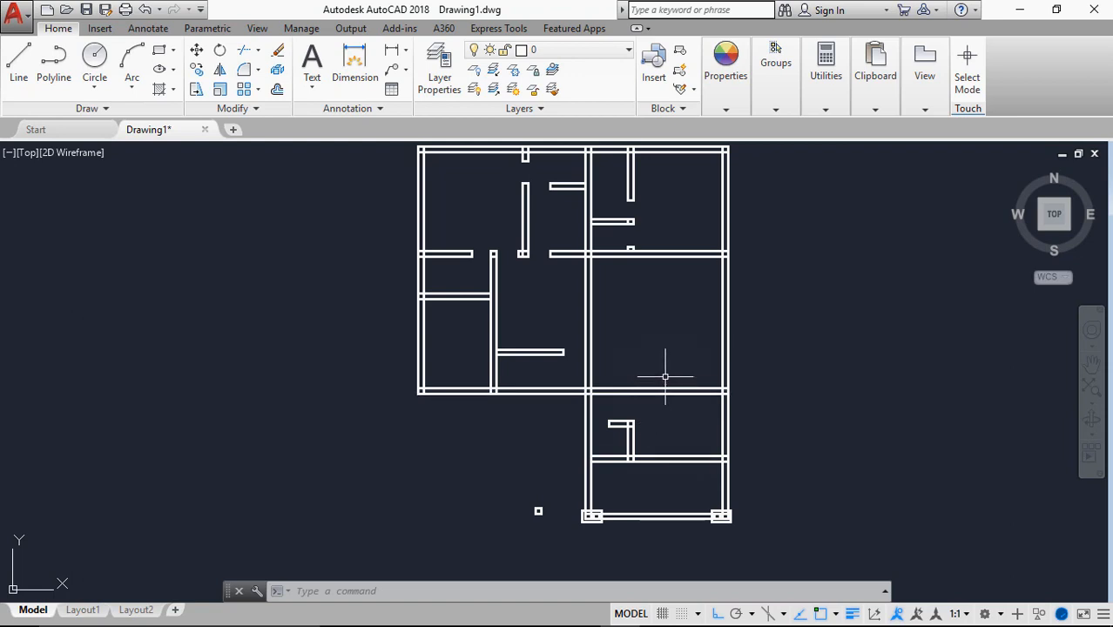
pyautogui.scroll(-2, 660, 412)
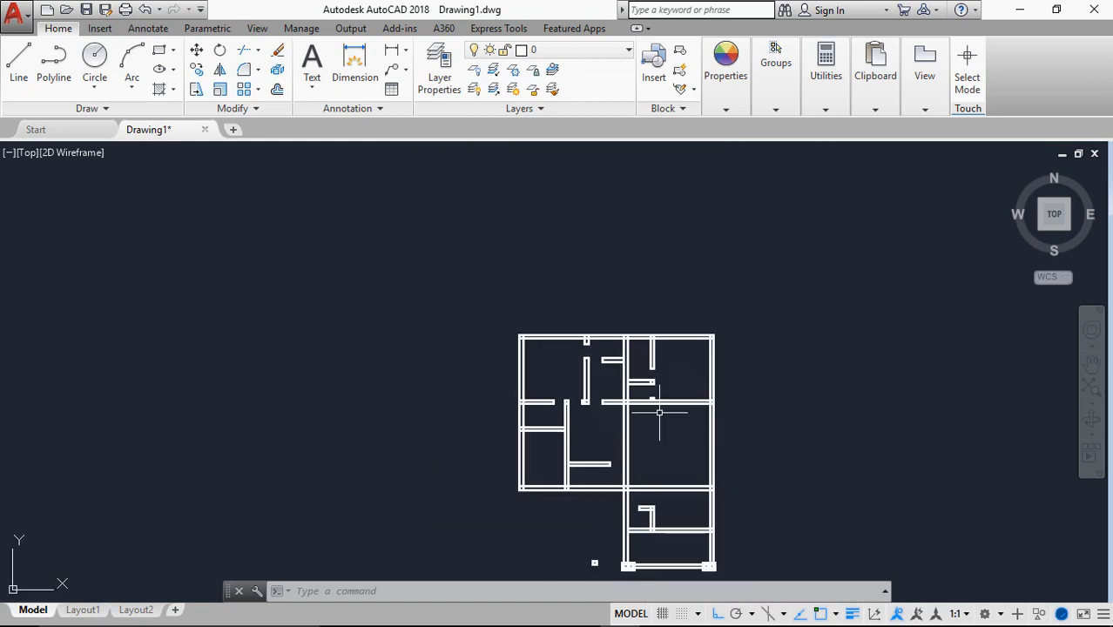
pyautogui.scroll(4, 659, 418)
pyautogui.moveTo(659, 448); pyautogui.dragTo(641, 315, button='middle')
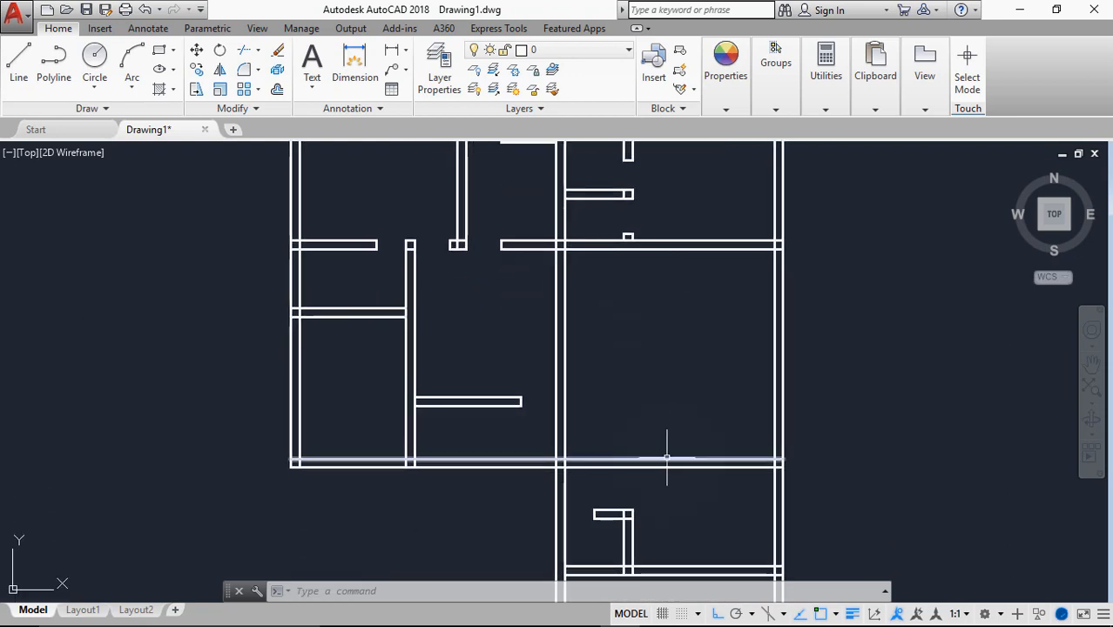
pyautogui.moveTo(644, 468); pyautogui.dragTo(635, 357, button='middle')
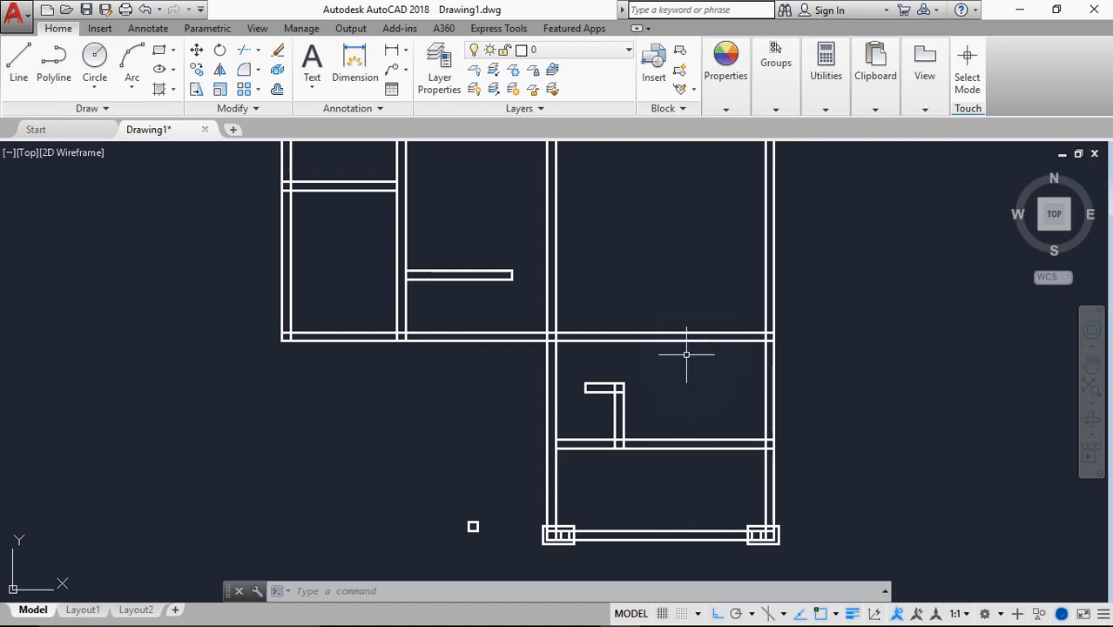
pyautogui.moveTo(610, 339)
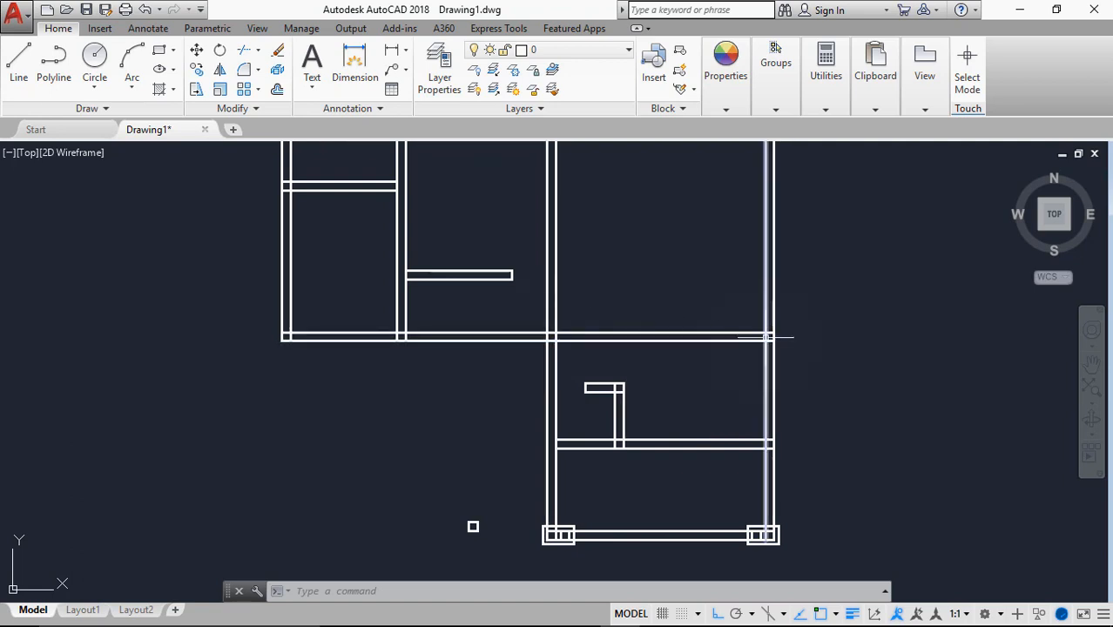
pyautogui.moveTo(630, 280); pyautogui.dragTo(631, 385, button='middle')
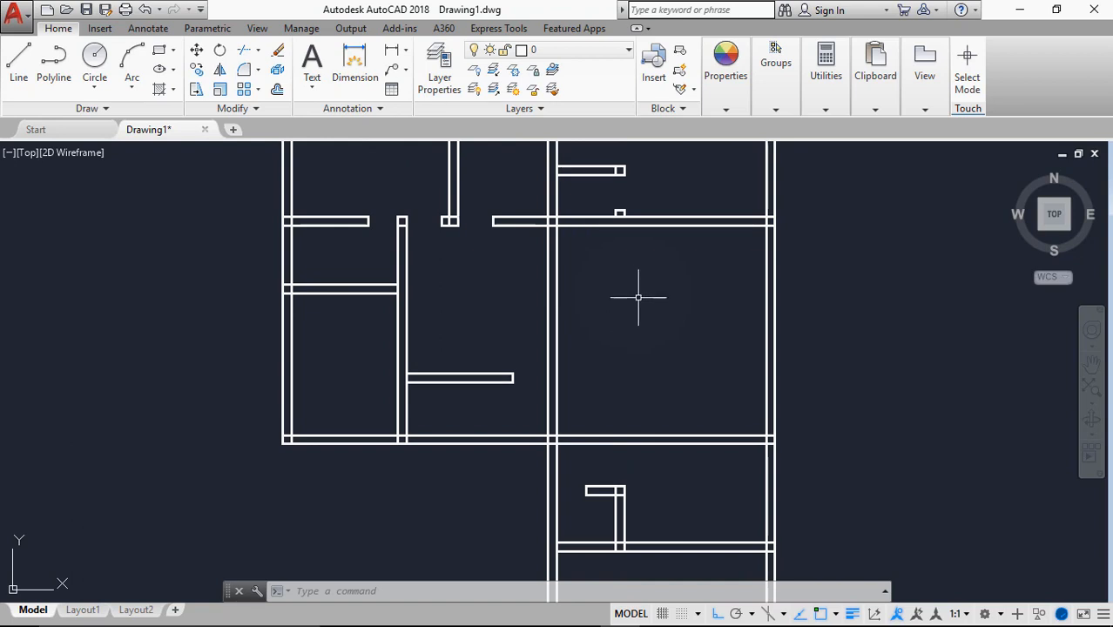
pyautogui.moveTo(650, 405); pyautogui.dragTo(608, 290, button='middle')
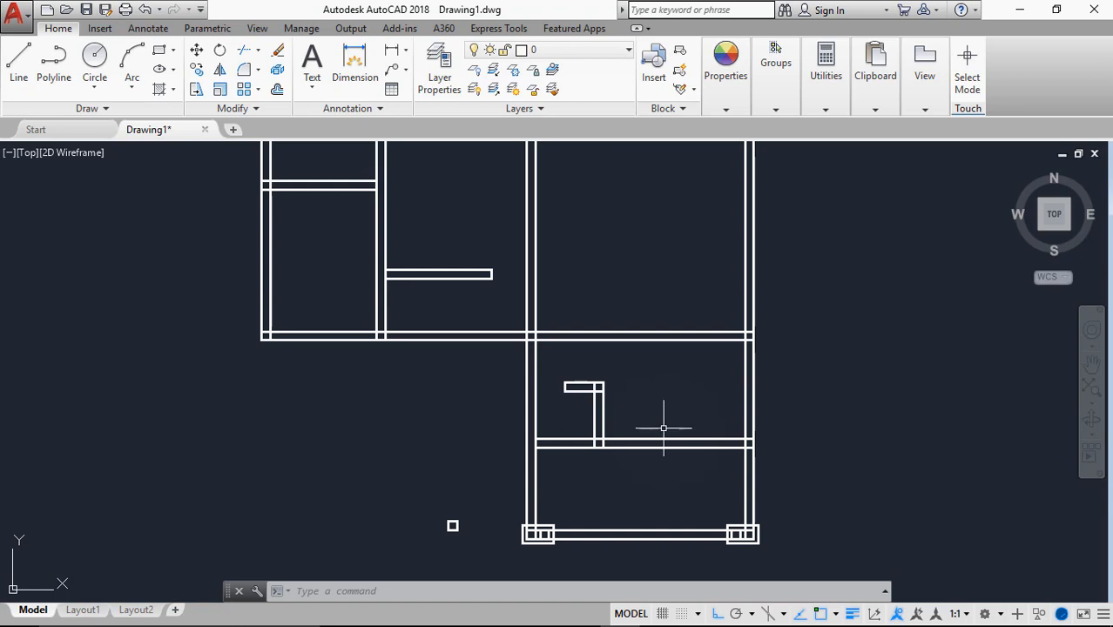
pyautogui.scroll(4, 651, 441)
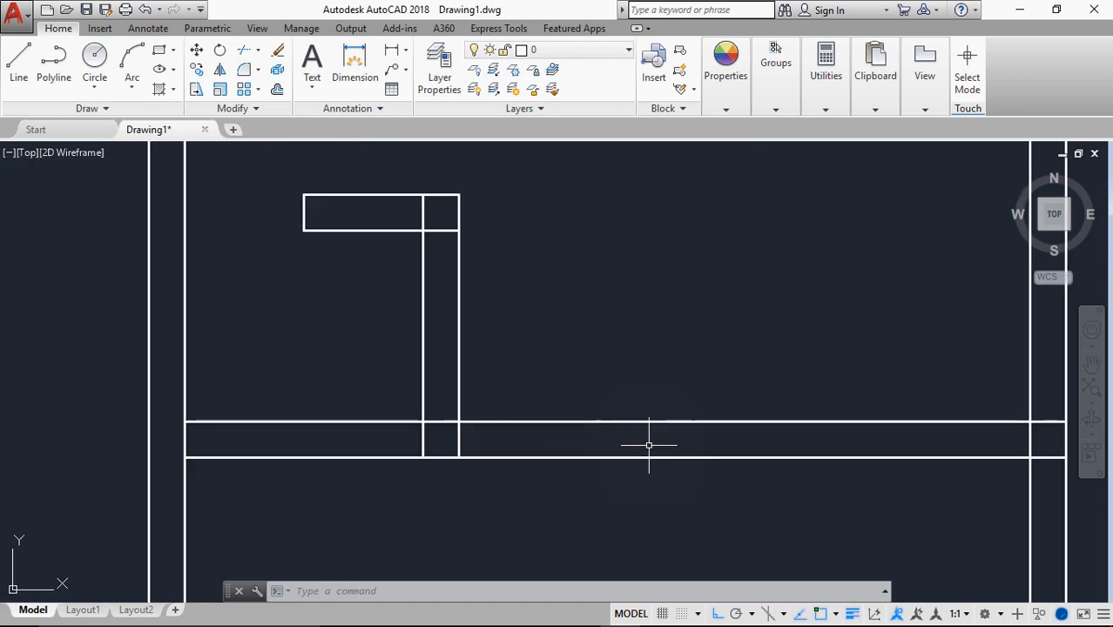
pyautogui.scroll(-3, 511, 407)
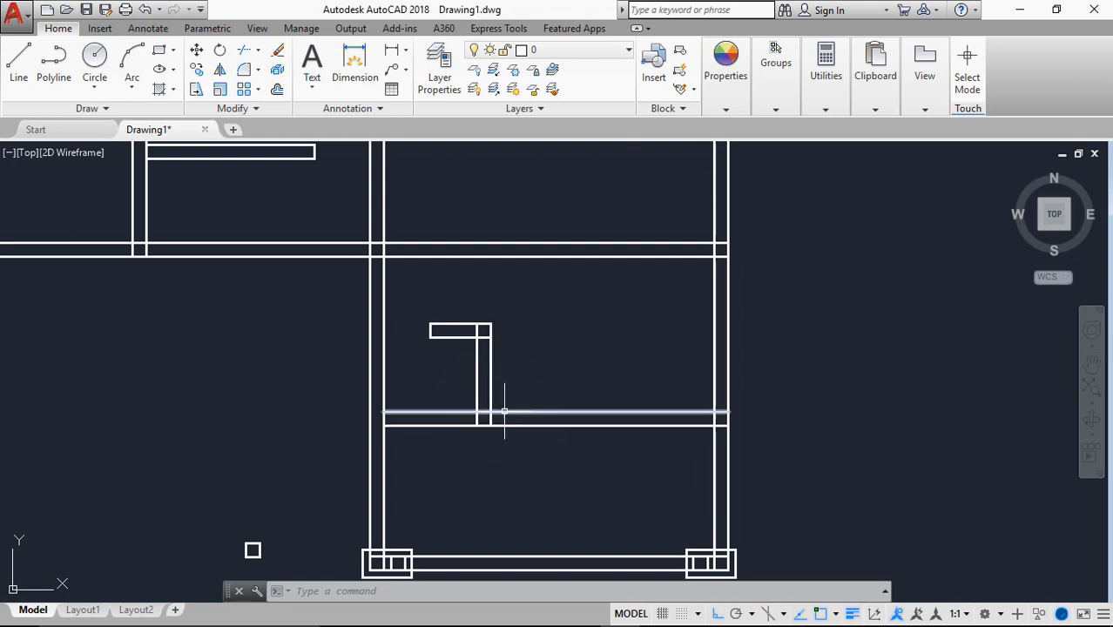
pyautogui.moveTo(564, 228); pyautogui.dragTo(574, 378, button='middle')
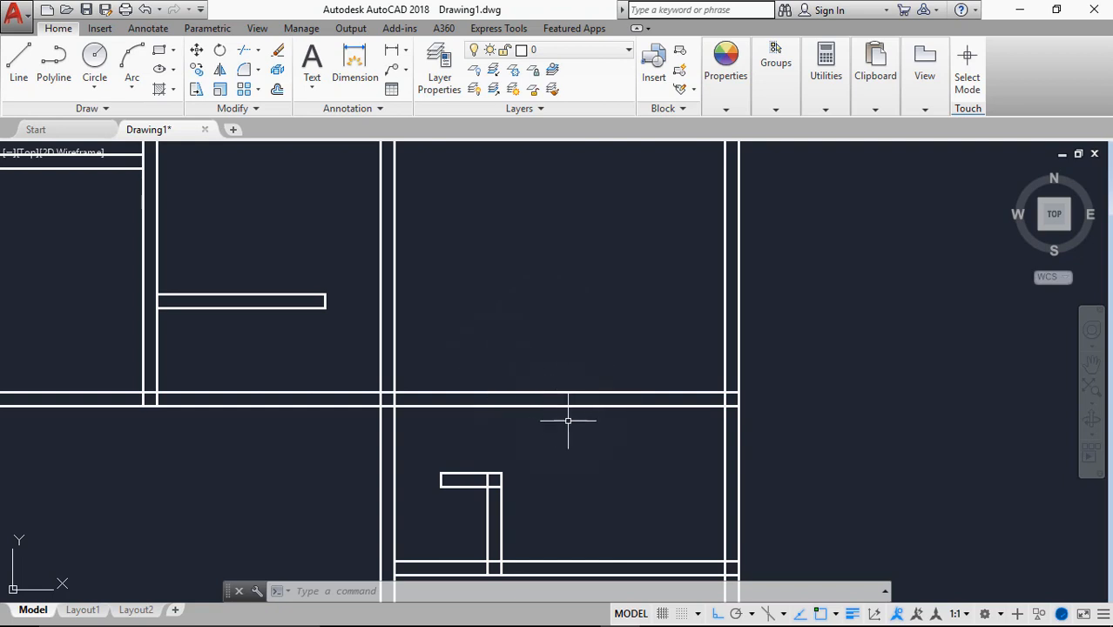
# Measure the length of the horizontal wall above the L-shaped partition, from the left crossing wall to the outer right wall.
pyautogui.click(391, 54)
pyautogui.click(392, 391)
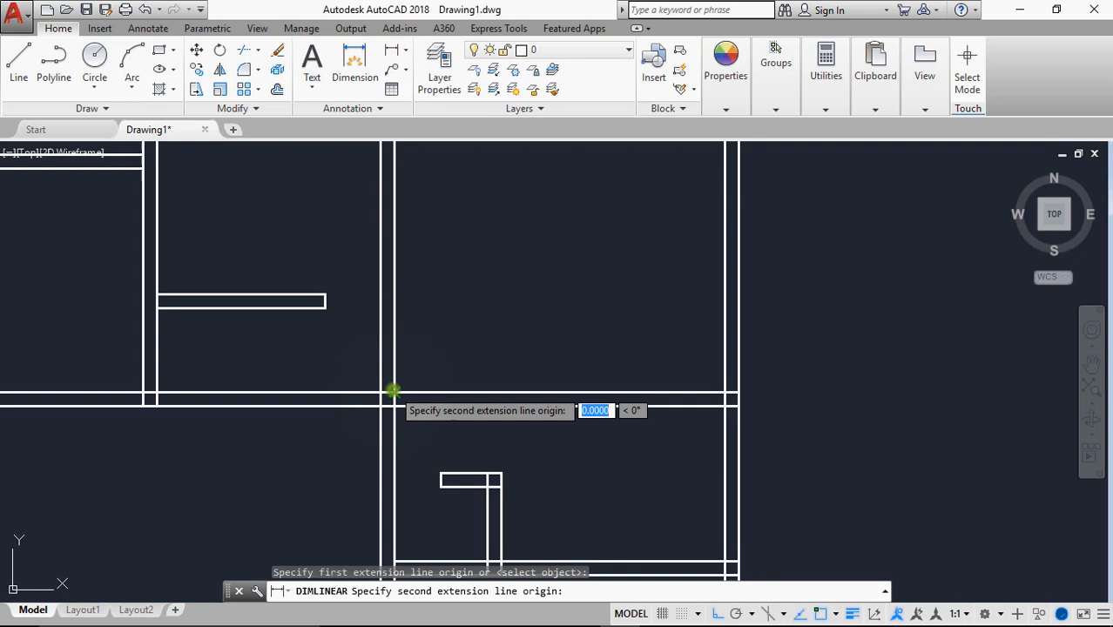
pyautogui.click(737, 404)
pyautogui.scroll(5, 610, 357)
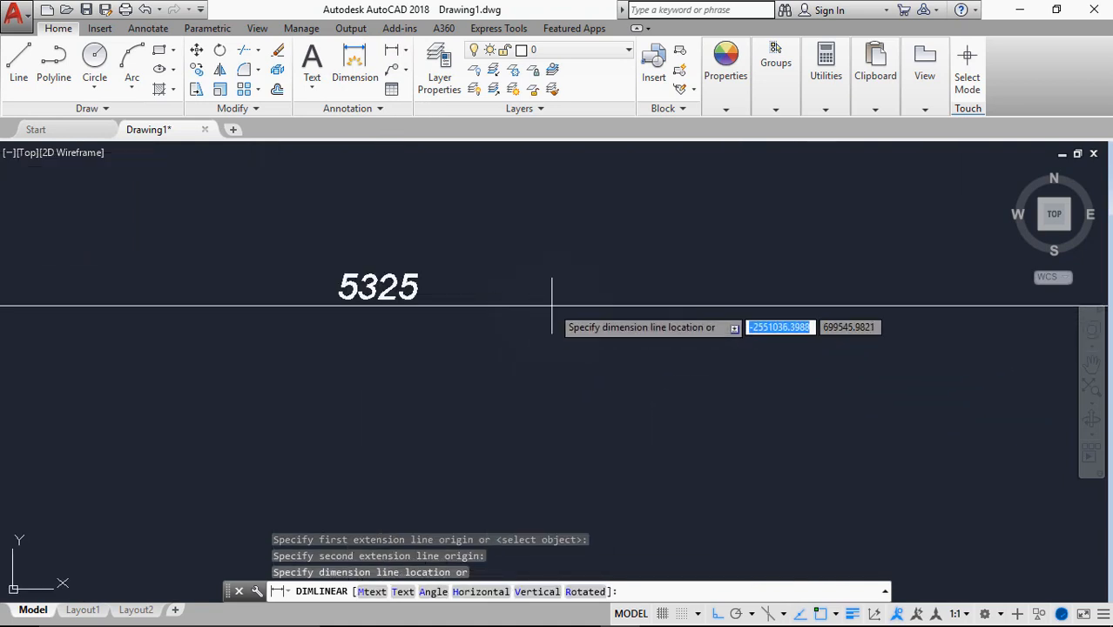
pyautogui.press('Escape')
pyautogui.scroll(-4, 551, 348)
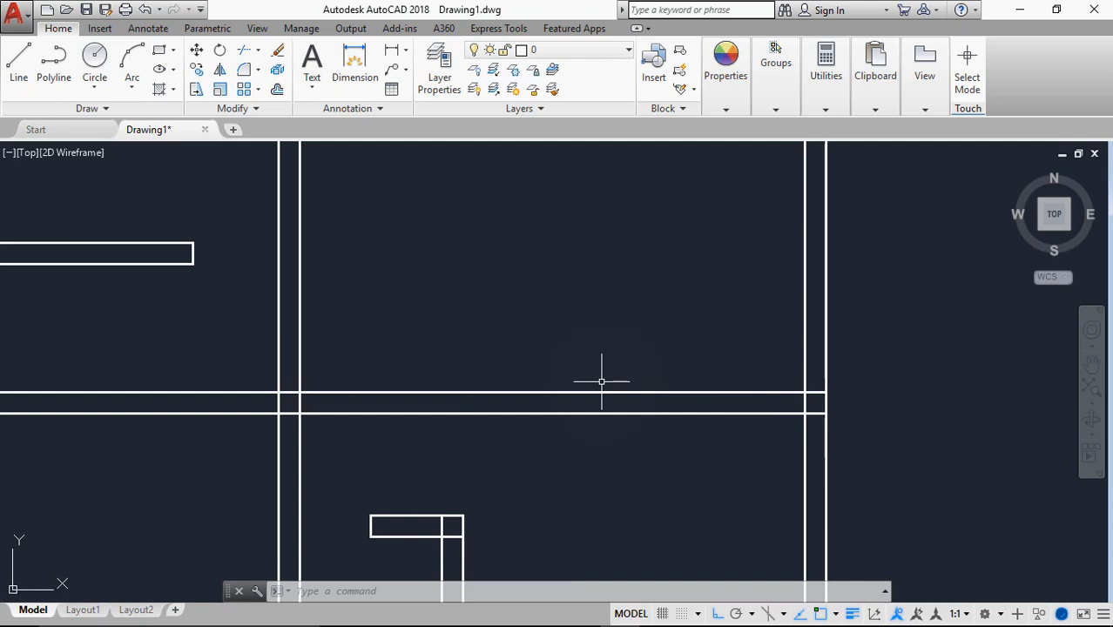
pyautogui.press('Return')
pyautogui.press('Escape')
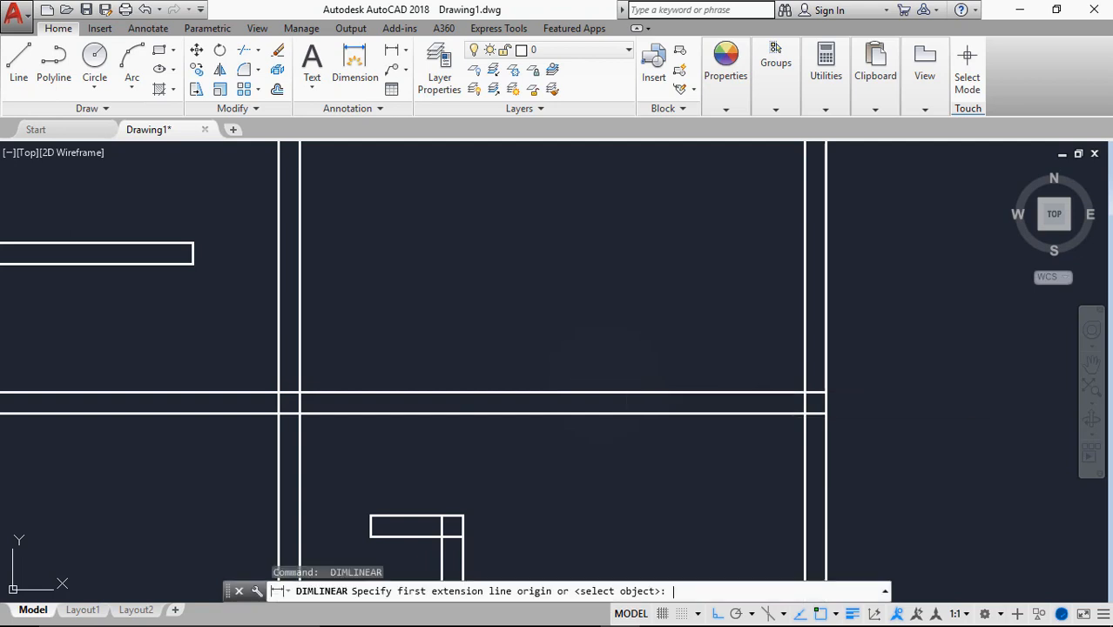
# Draw a vertical jamb line across the wall above the L-shaped partition, tracked 1500 left of the right wall's inner face.
pyautogui.write('l')
pyautogui.press('Return')
pyautogui.write('tk')
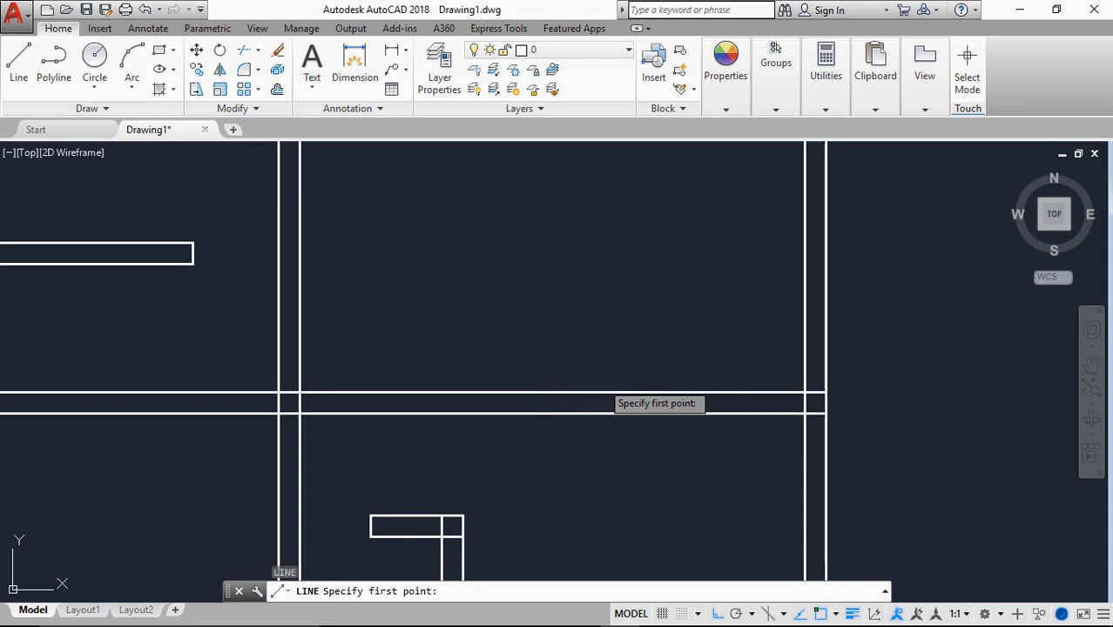
pyautogui.press('Return')
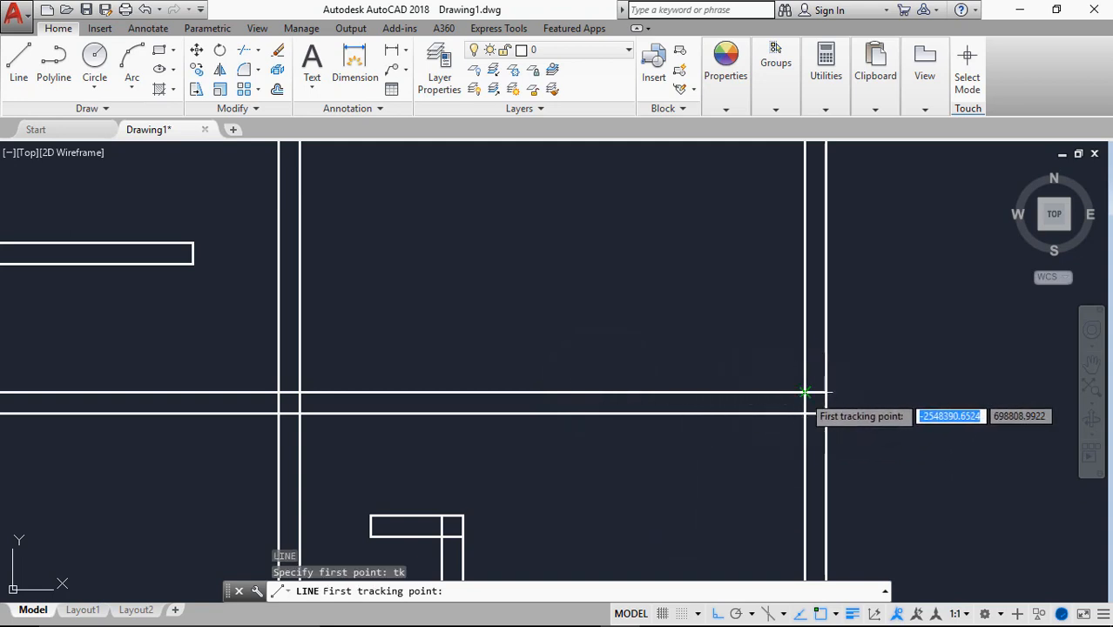
pyautogui.click(804, 410)
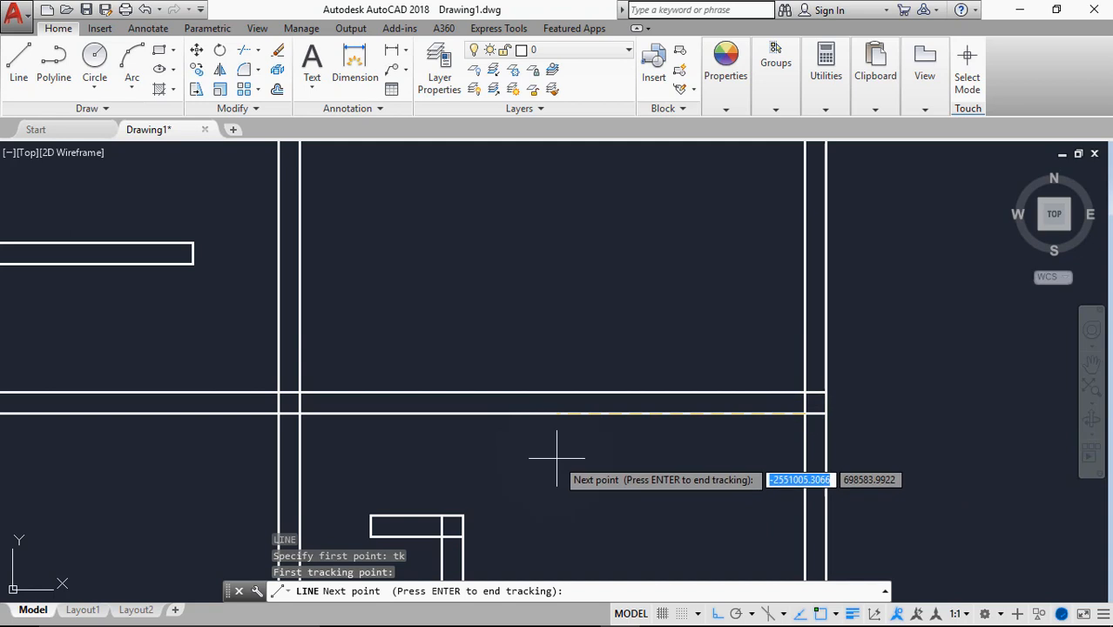
pyautogui.write('15')
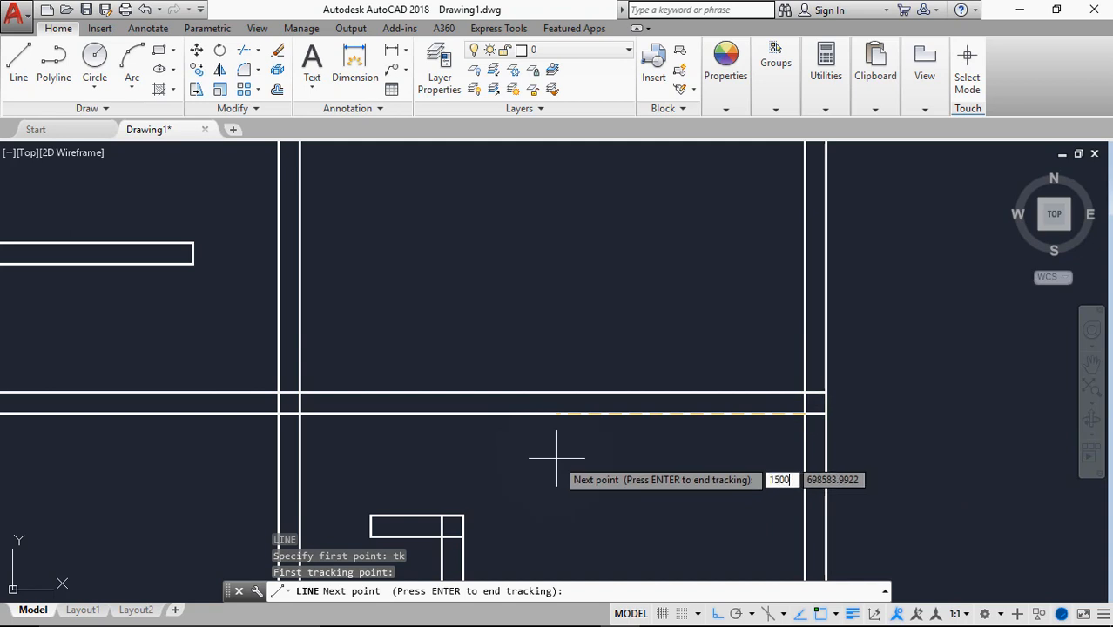
pyautogui.write('00')
pyautogui.press('Return')
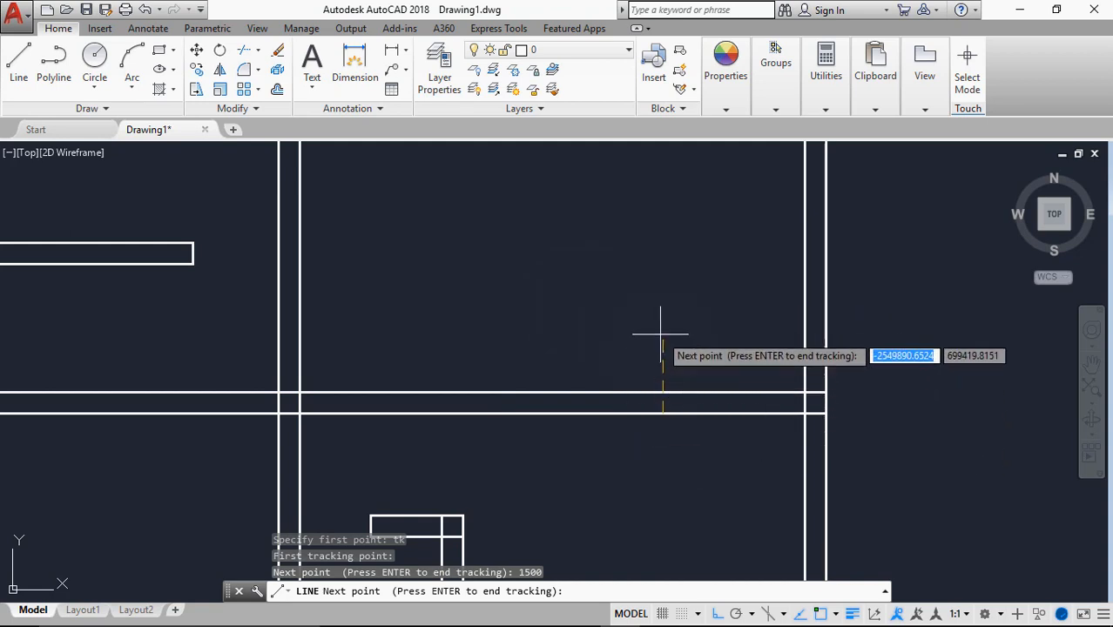
pyautogui.press('Return')
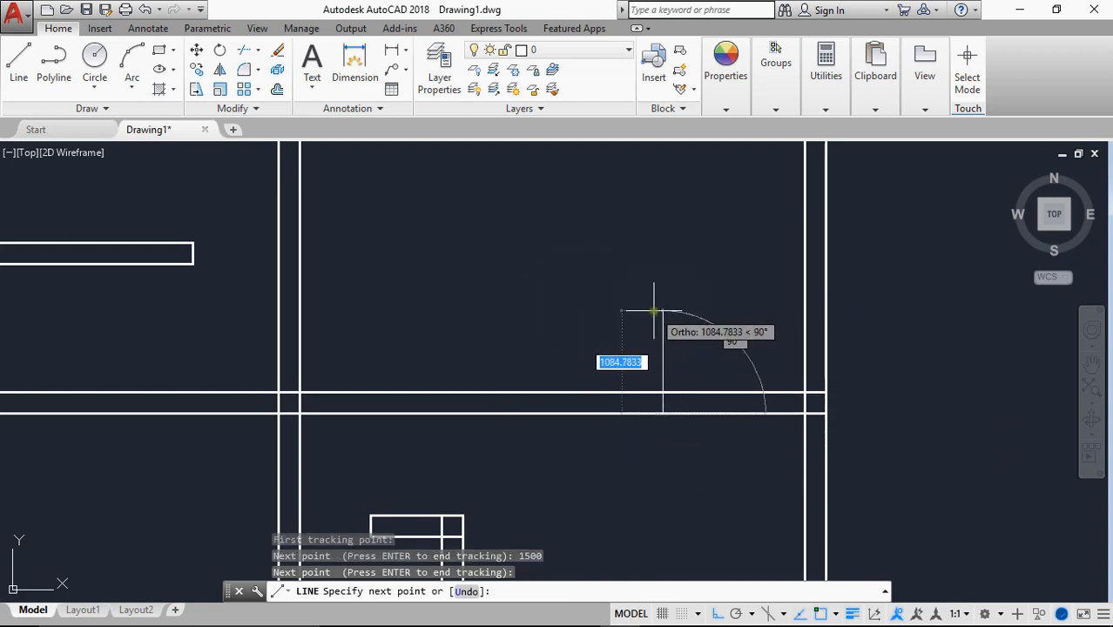
pyautogui.click(718, 314)
pyautogui.press('Return')
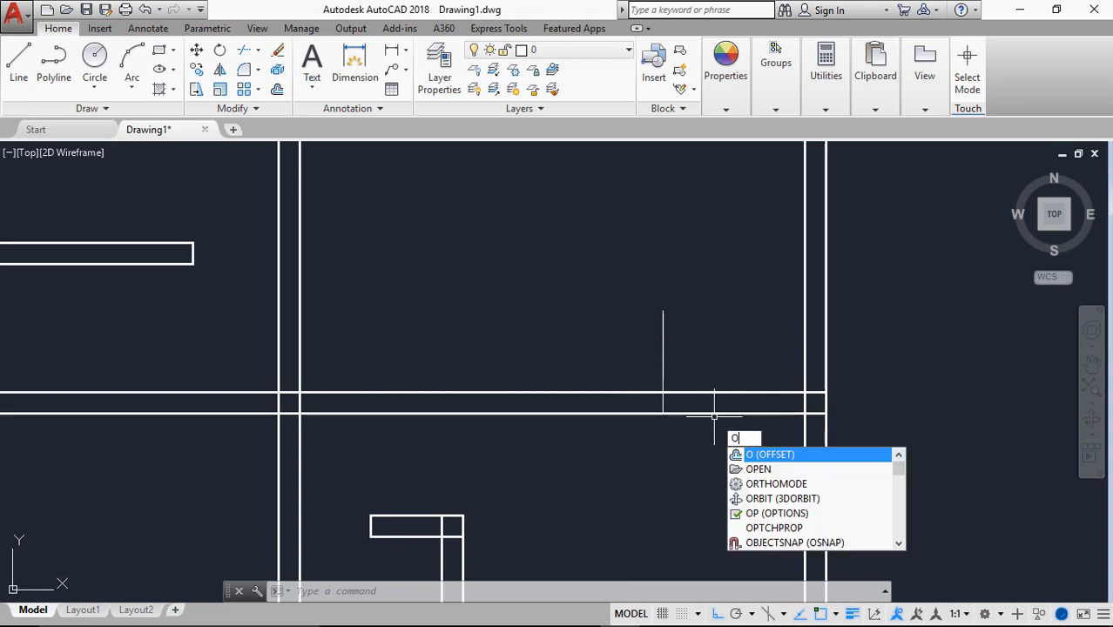
# Offset the new jamb line 1200 to the left for the opening's second jamb.
pyautogui.write('ff')
pyautogui.press('Return')
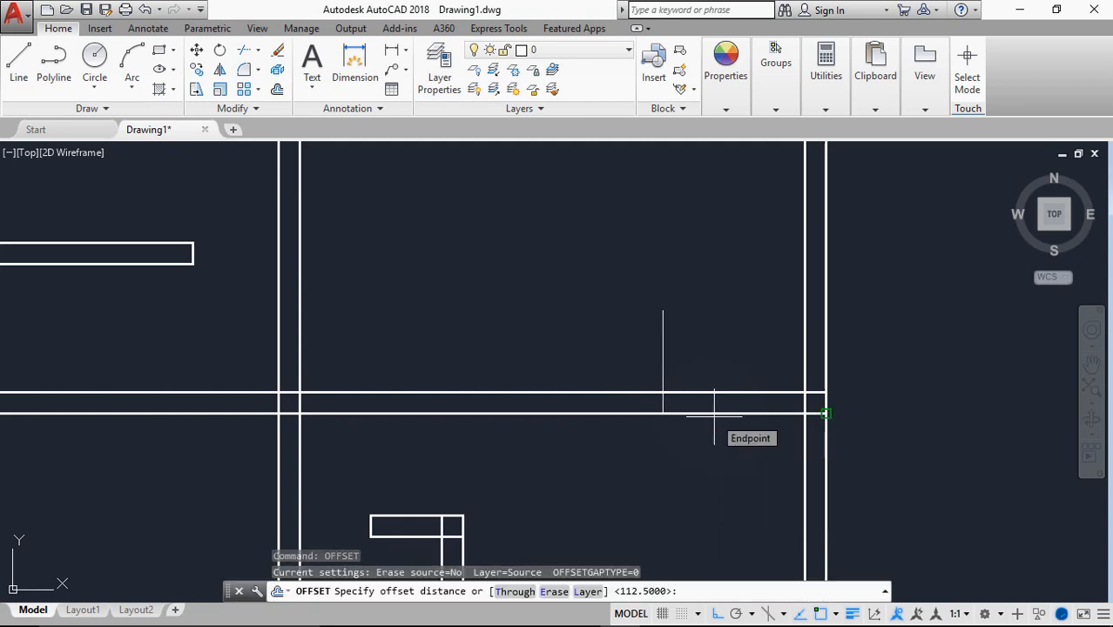
pyautogui.write('1200')
pyautogui.press('Return')
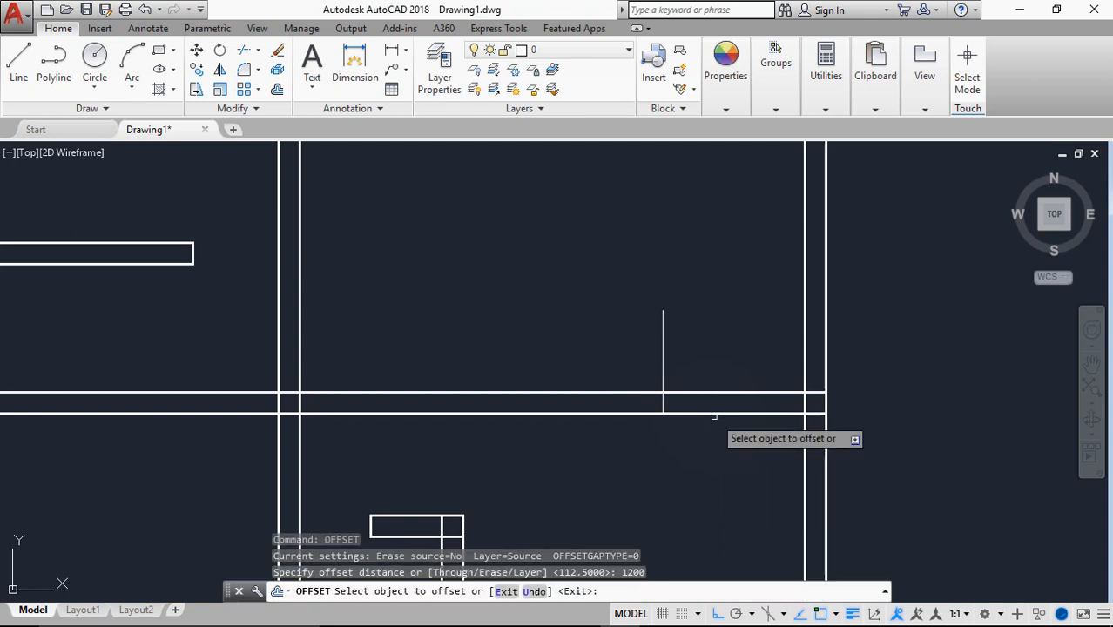
pyautogui.click(664, 361)
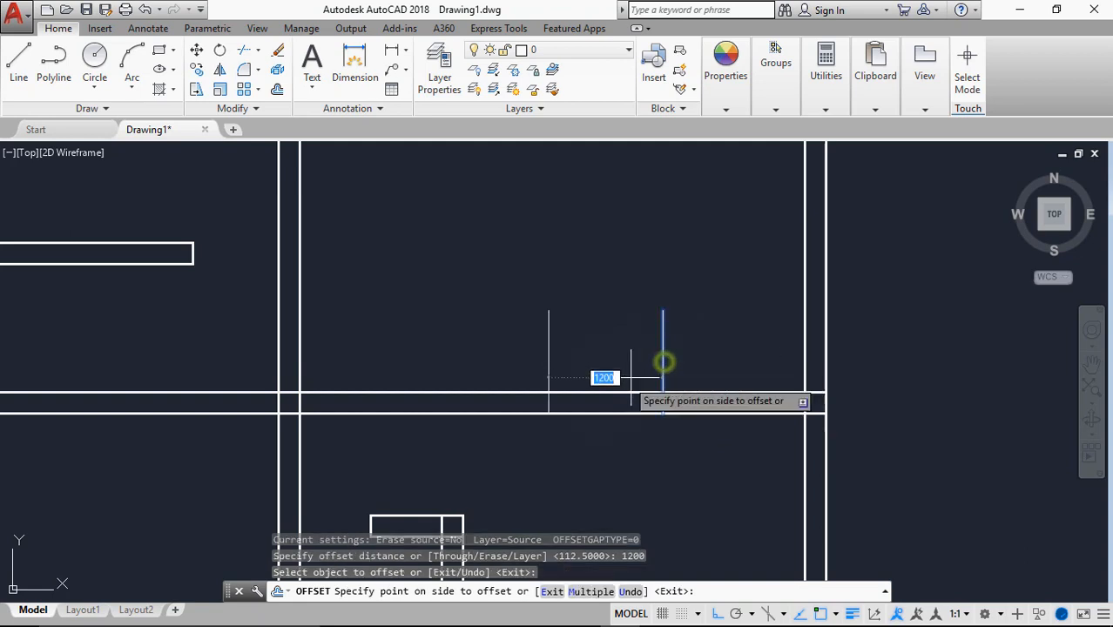
pyautogui.click(668, 363)
pyautogui.hotkey('ctrl', 'z')
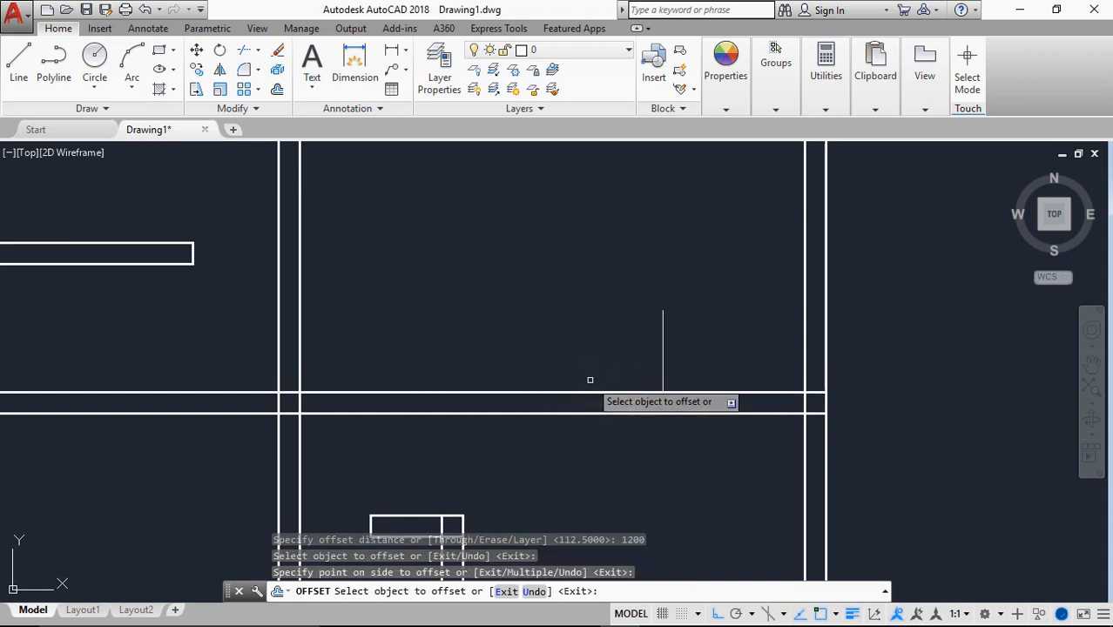
pyautogui.click(664, 366)
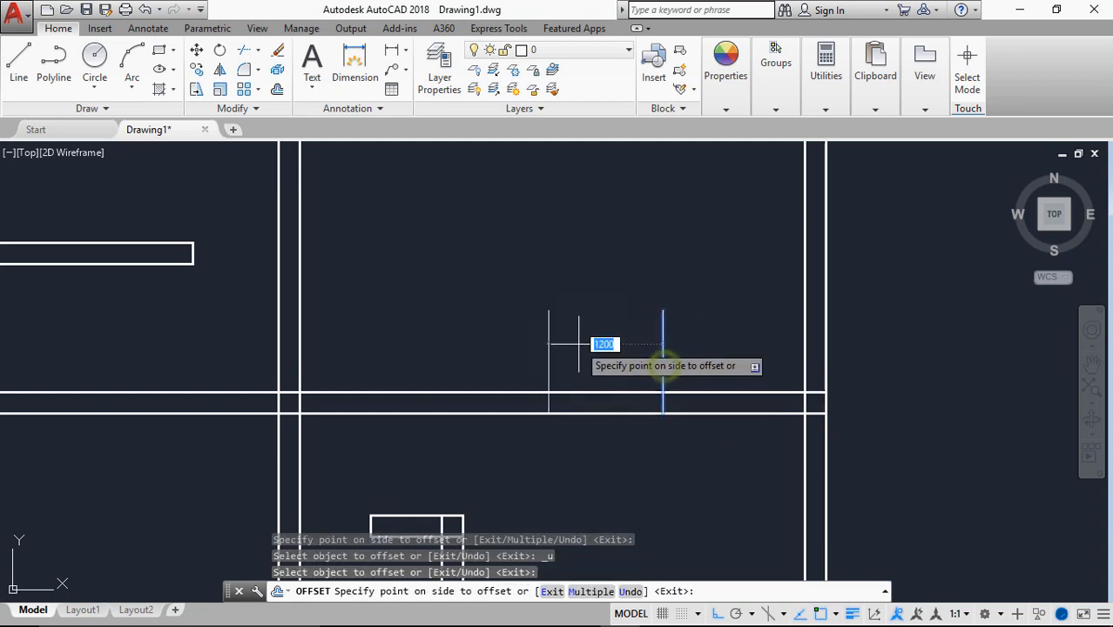
pyautogui.click(579, 346)
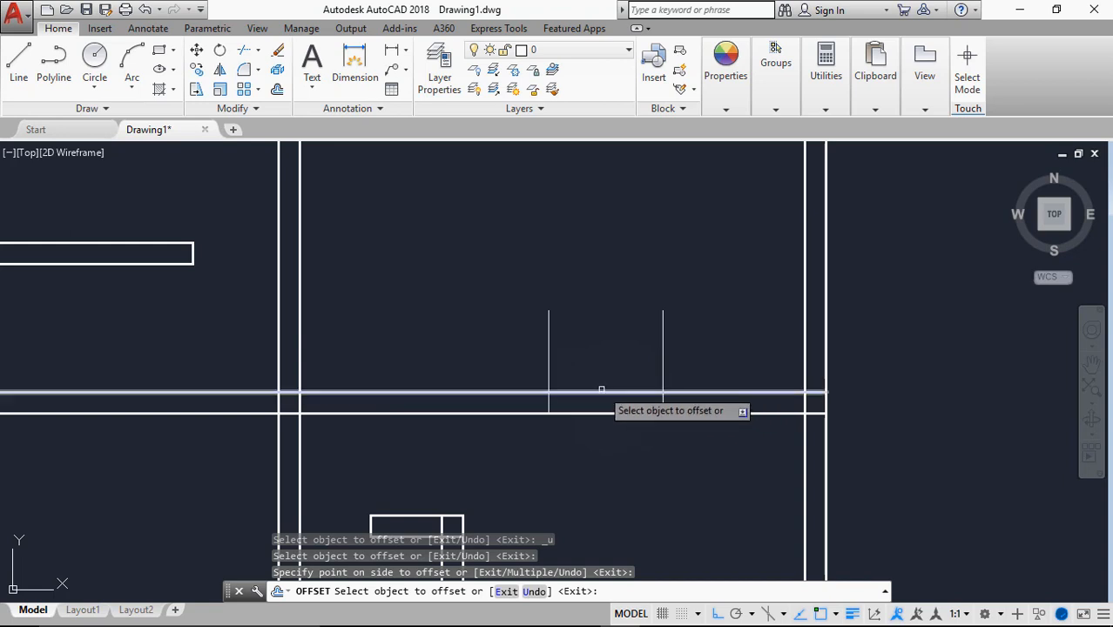
pyautogui.press('Escape')
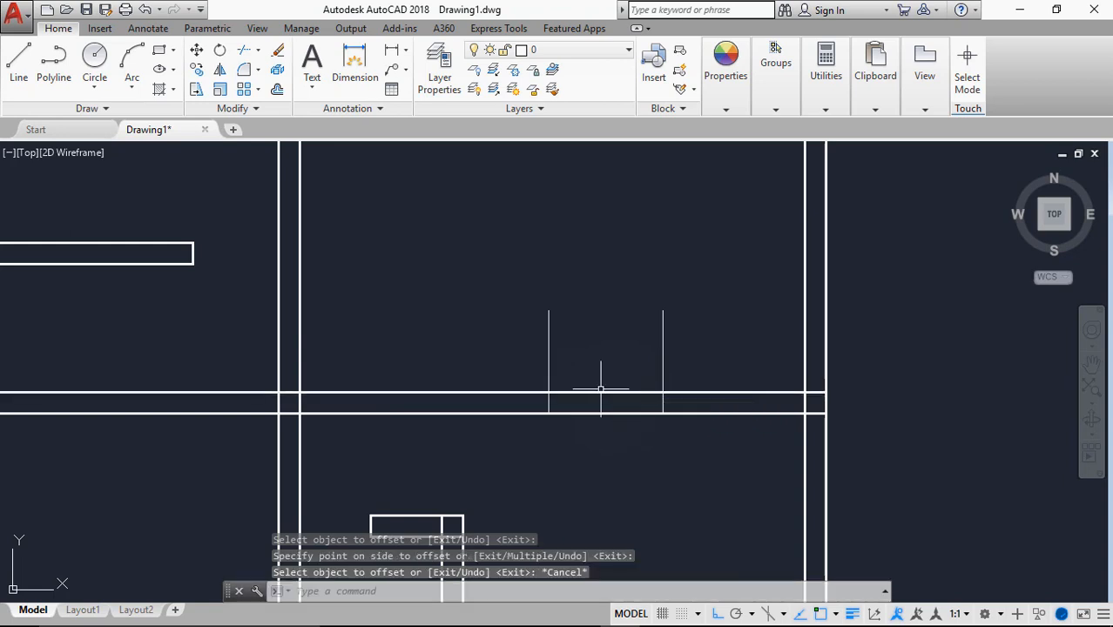
# Trim both wall lines between the two jambs to open the doorway, and trim the jamb lines' excess above the wall.
pyautogui.press('Return')
pyautogui.press('Return')
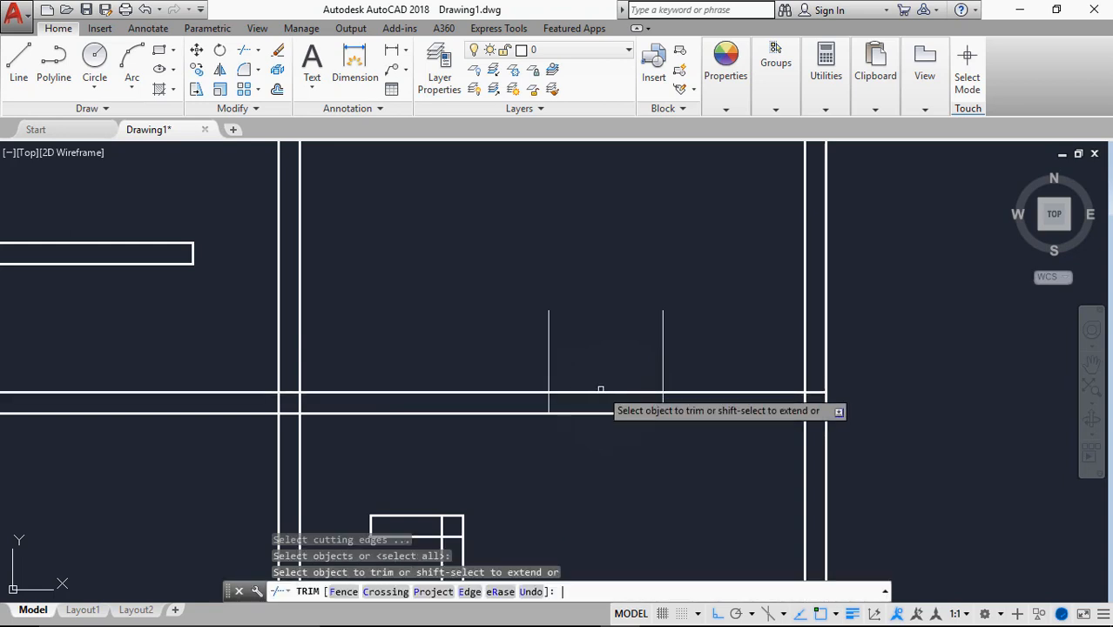
pyautogui.click(617, 375)
pyautogui.click(603, 449)
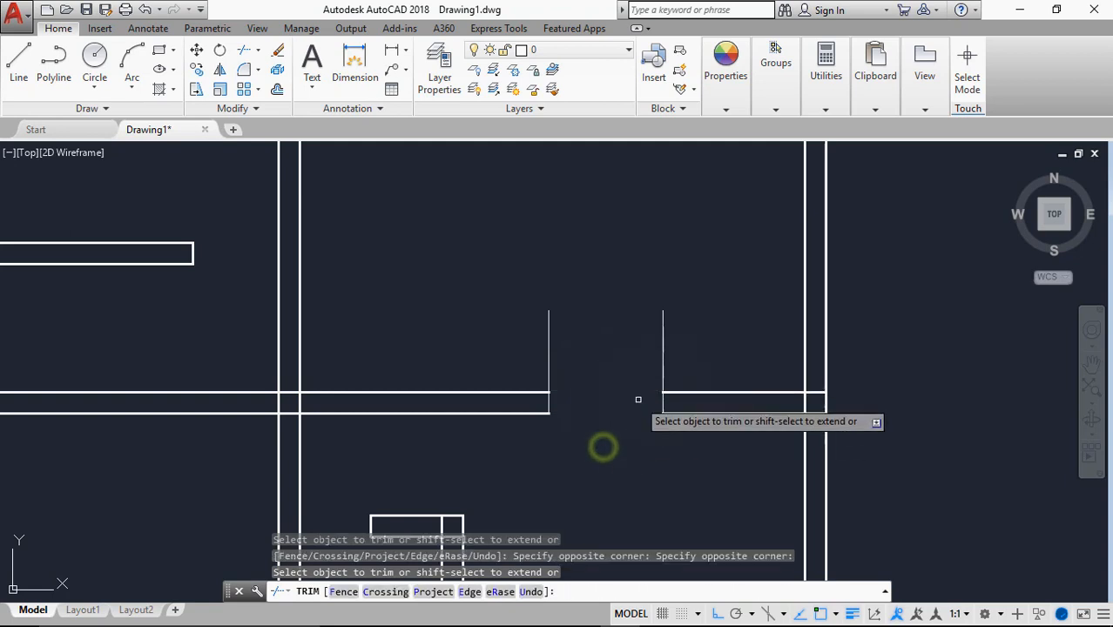
pyautogui.click(746, 336)
pyautogui.click(522, 353)
pyautogui.press('Return')
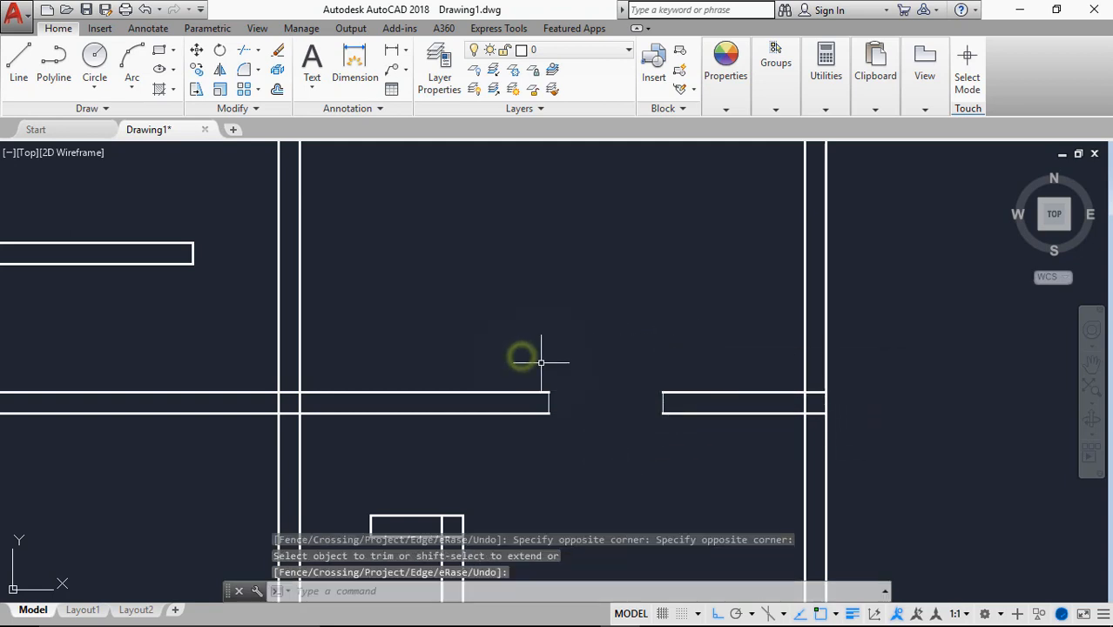
# Match the properties of the thick wall line onto both thin jamb lines of the 1200-wide doorway.
pyautogui.write('ma')
pyautogui.press('Return')
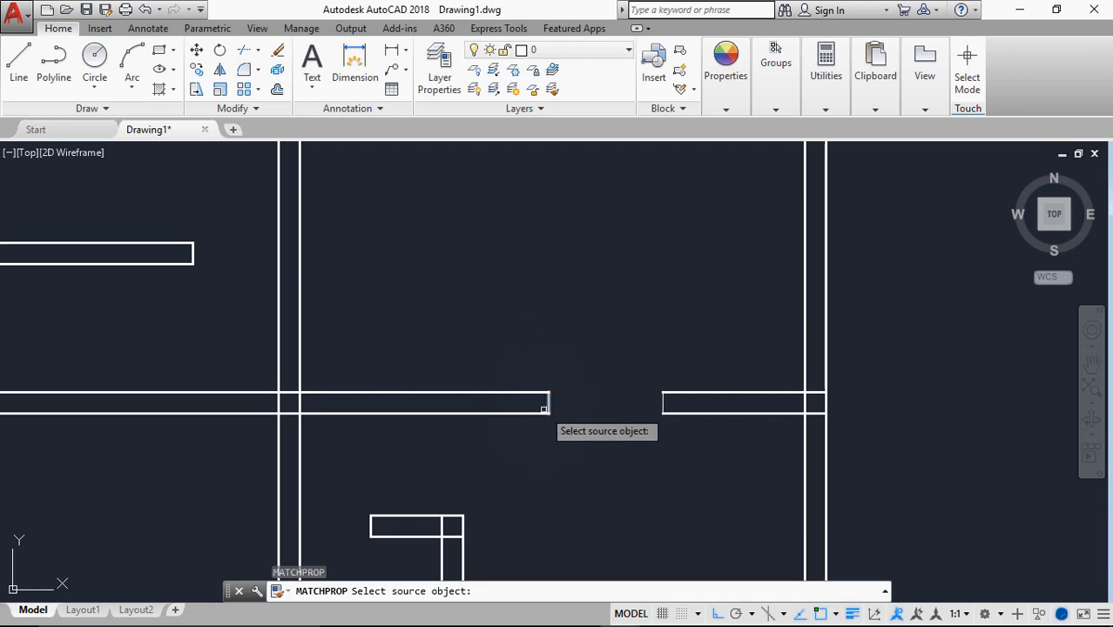
pyautogui.click(546, 406)
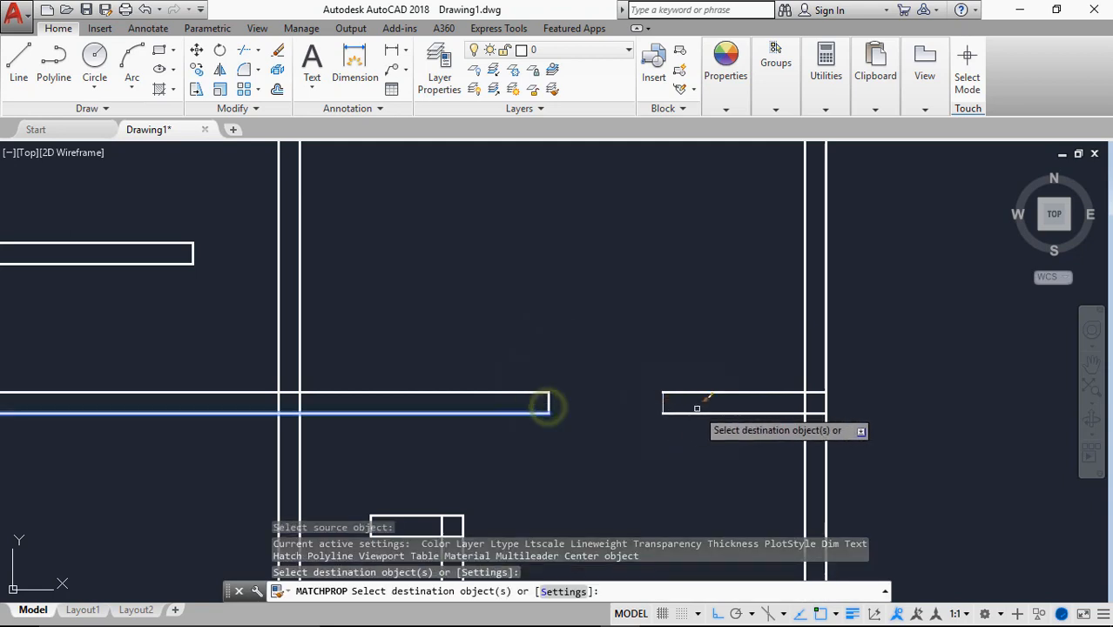
pyautogui.click(671, 397)
pyautogui.click(674, 414)
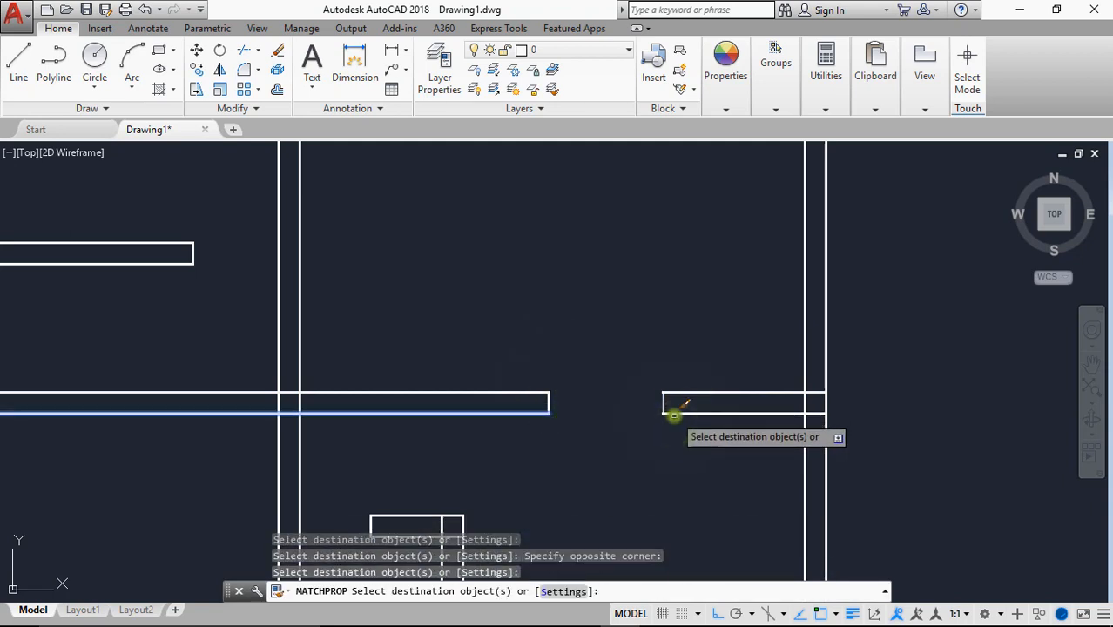
pyautogui.click(673, 413)
pyautogui.click(673, 413)
pyautogui.click(679, 391)
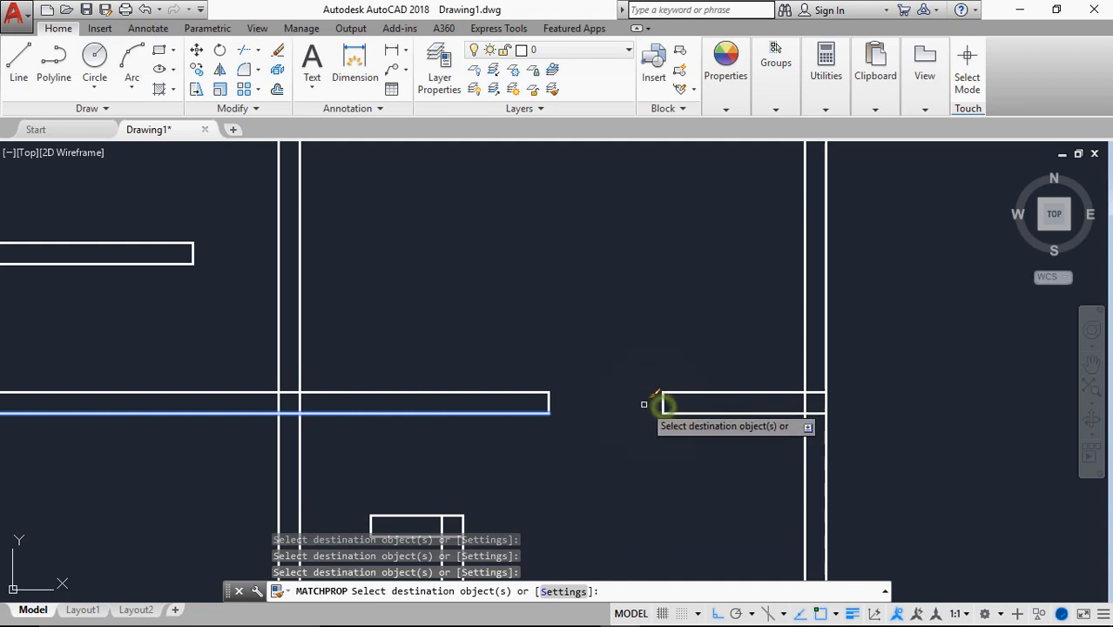
pyautogui.press('Return')
# Draw a vertical guide line down across the wall below the L-shaped partition, tracked 300 right of the partition's right face.
pyautogui.scroll(-3, 604, 394)
pyautogui.moveTo(594, 409); pyautogui.dragTo(594, 379, button='middle')
pyautogui.scroll(6, 574, 461)
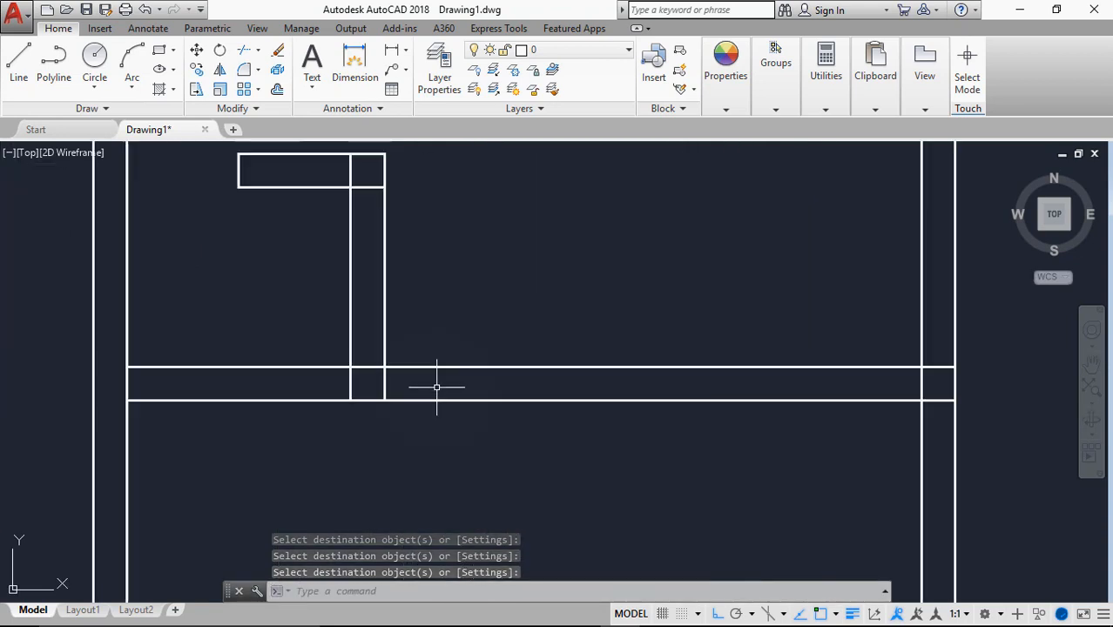
pyautogui.scroll(-4, 437, 388)
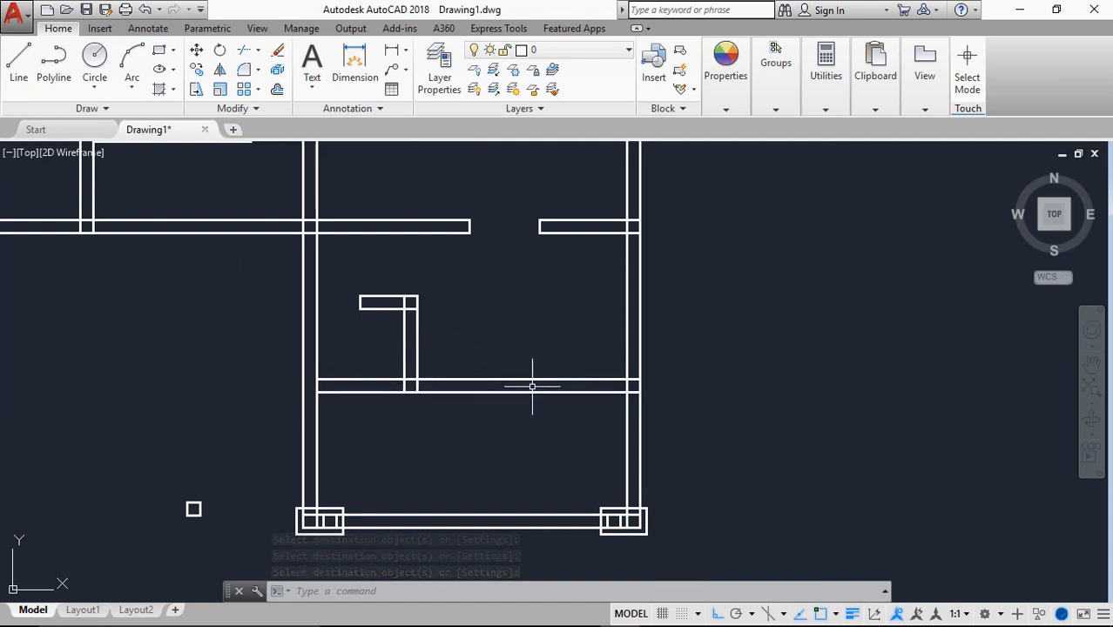
pyautogui.scroll(2, 531, 383)
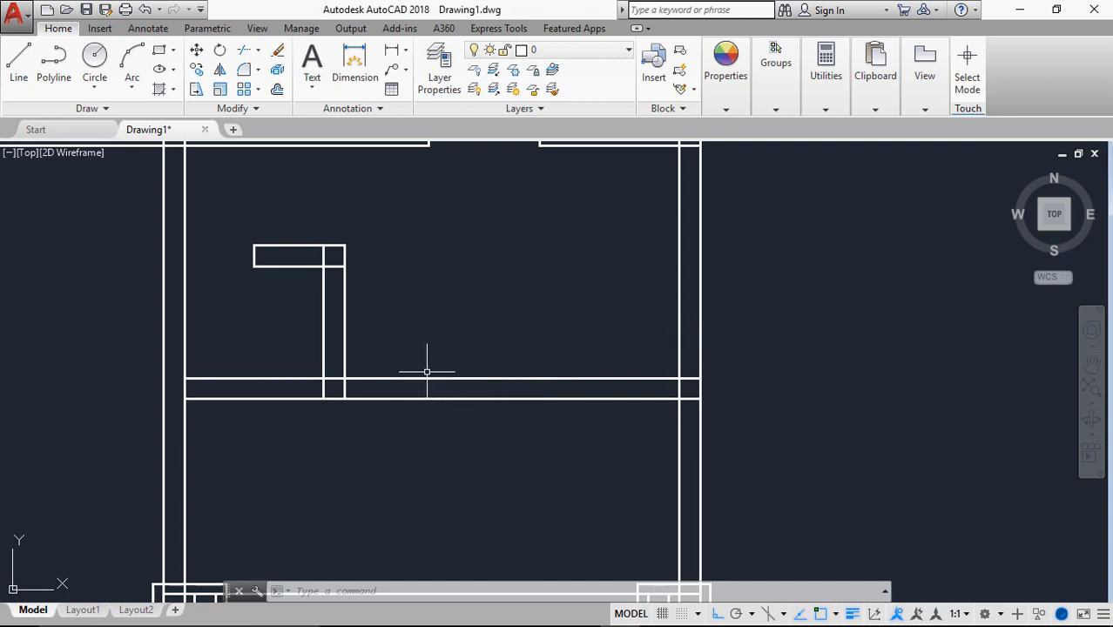
pyautogui.scroll(3, 361, 376)
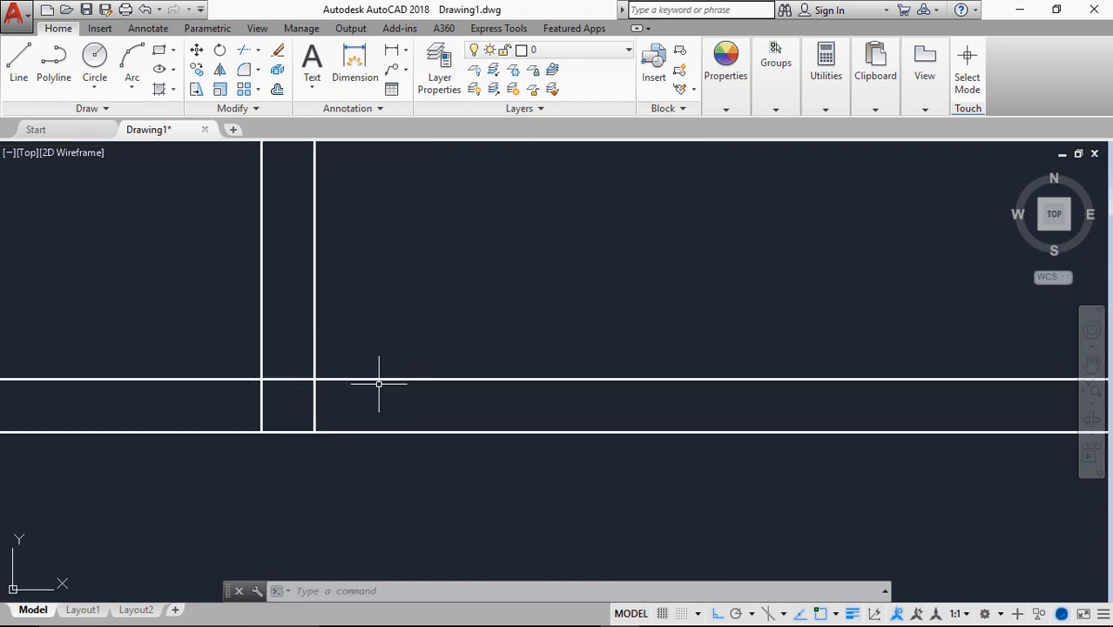
pyautogui.scroll(-4, 396, 366)
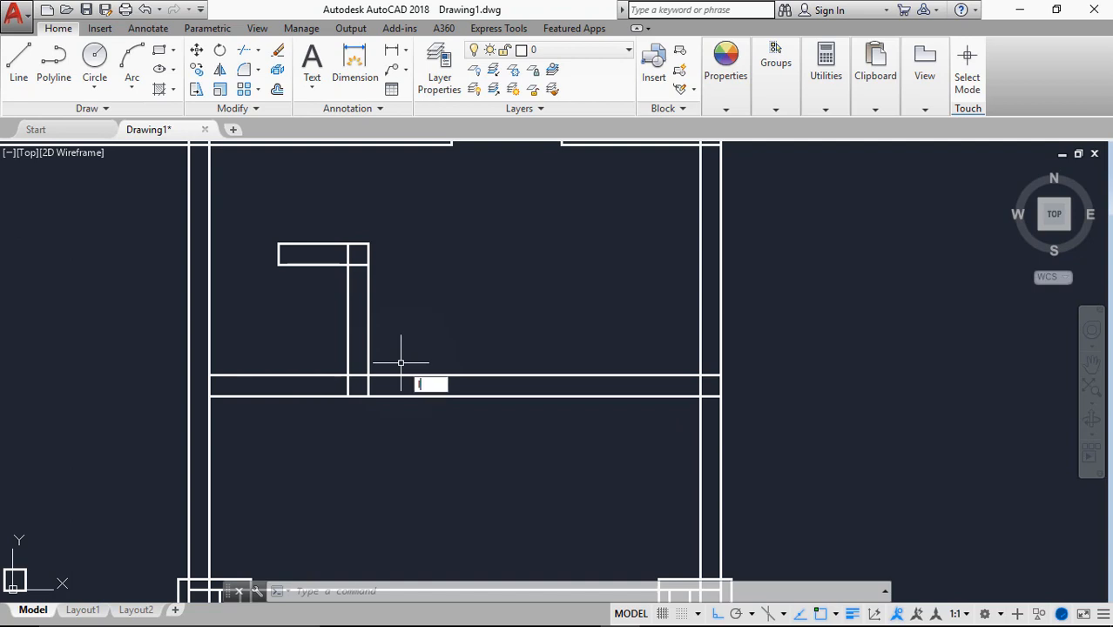
pyautogui.press('Return')
pyautogui.write('tk')
pyautogui.press('Return')
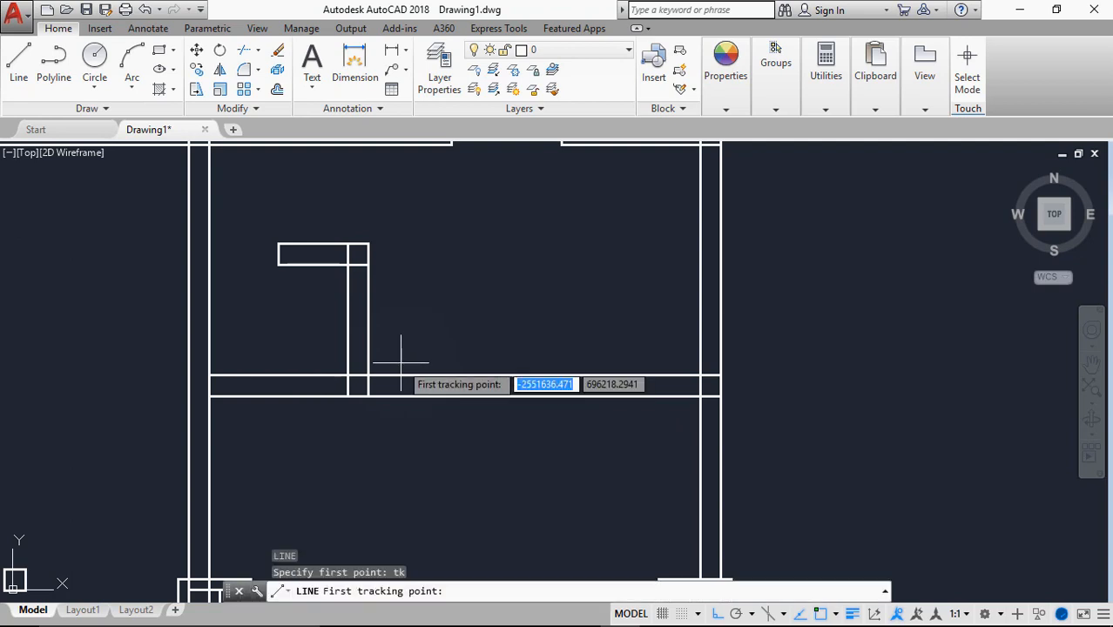
pyautogui.click(368, 376)
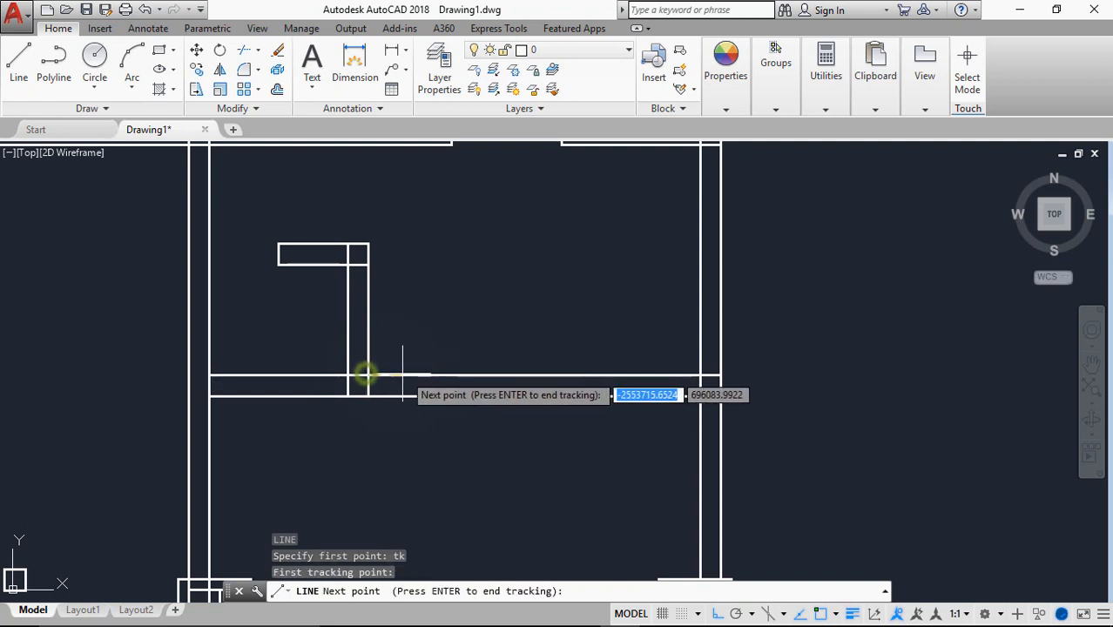
pyautogui.scroll(2, 427, 366)
pyautogui.write('300')
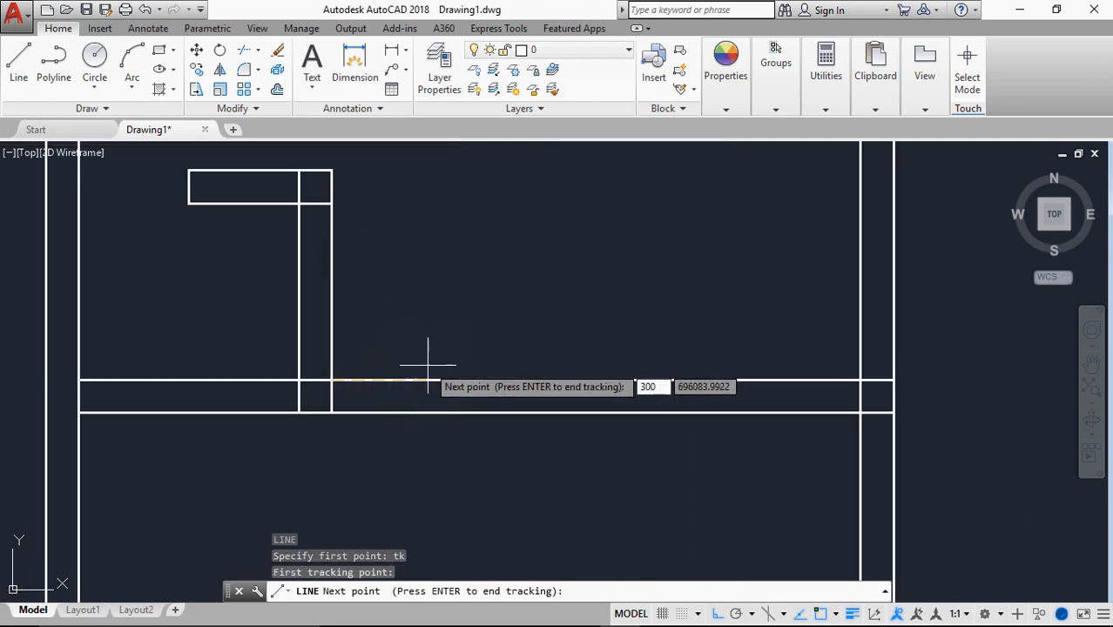
pyautogui.press('Return')
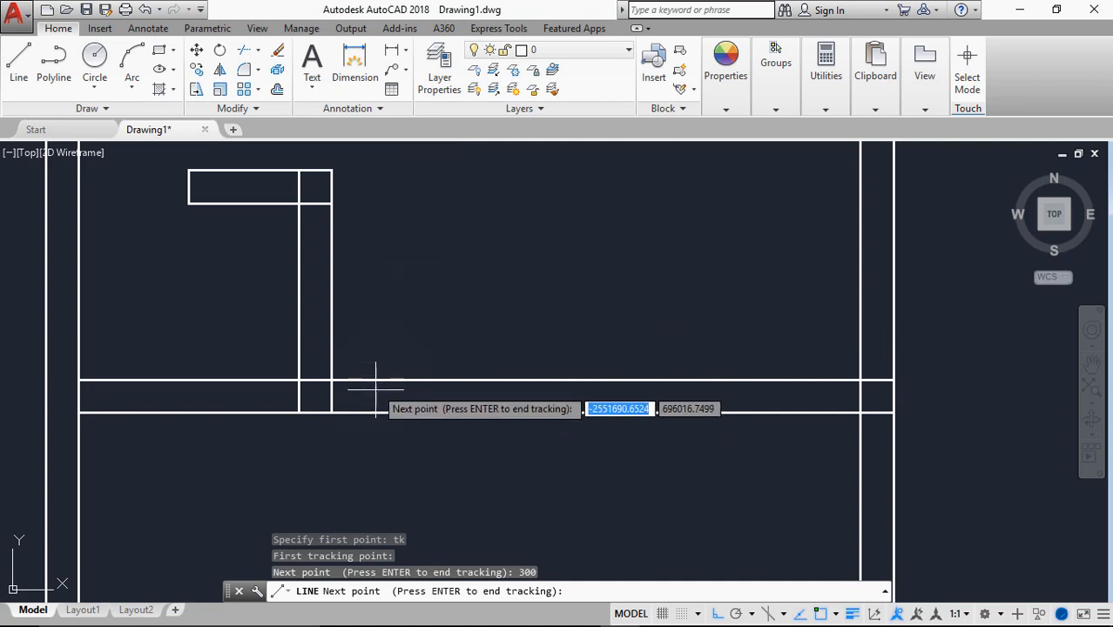
pyautogui.press('Return')
pyautogui.click(378, 456)
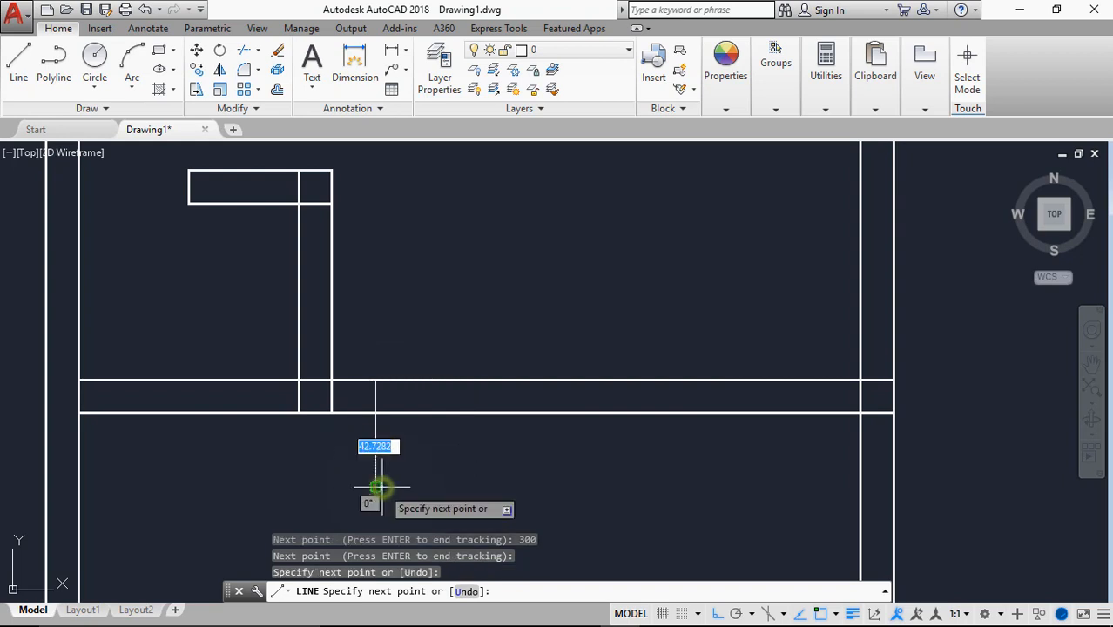
pyautogui.press('Escape')
# Copy both jamb lines of the 1200-wide doorway down to the guide line, from the left jamb's lower endpoint onto the lower wall.
pyautogui.scroll(-3, 459, 288)
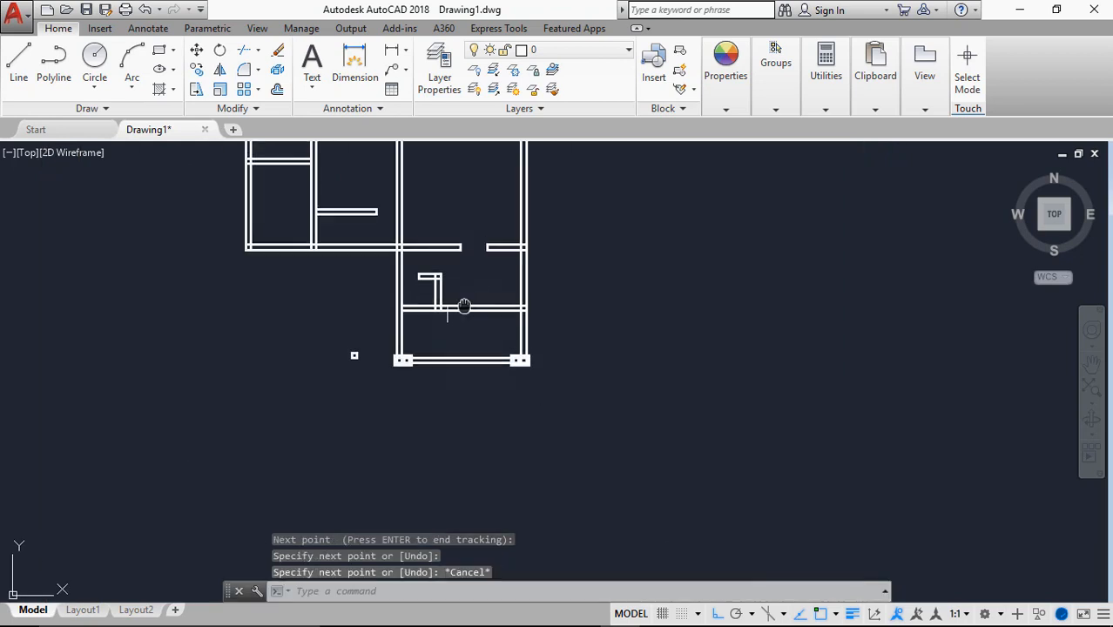
pyautogui.scroll(3, 503, 370)
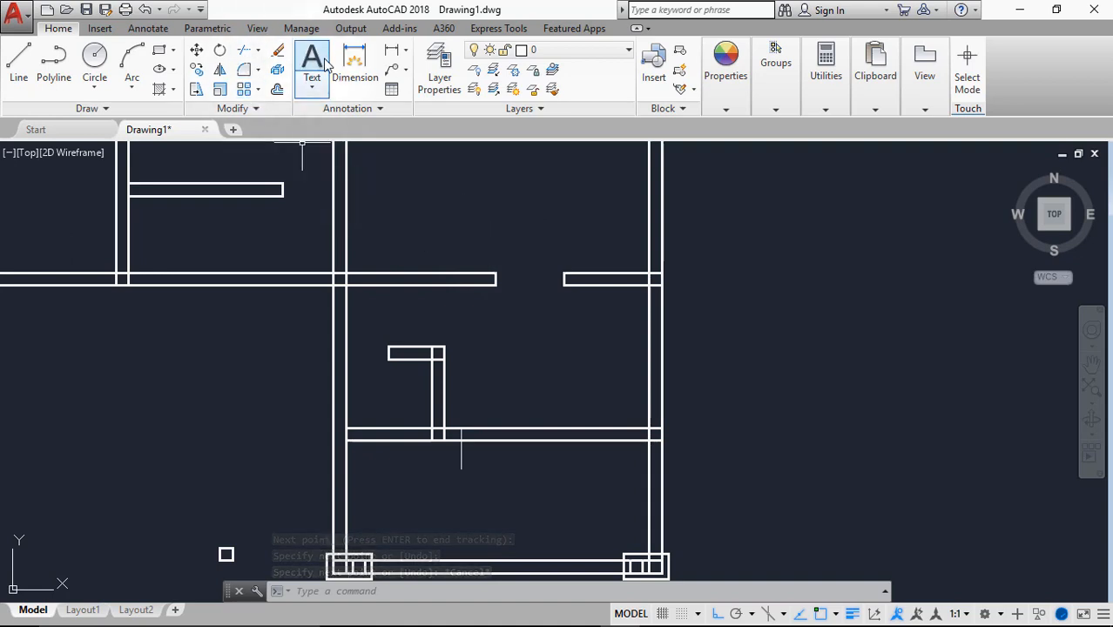
pyautogui.click(195, 70)
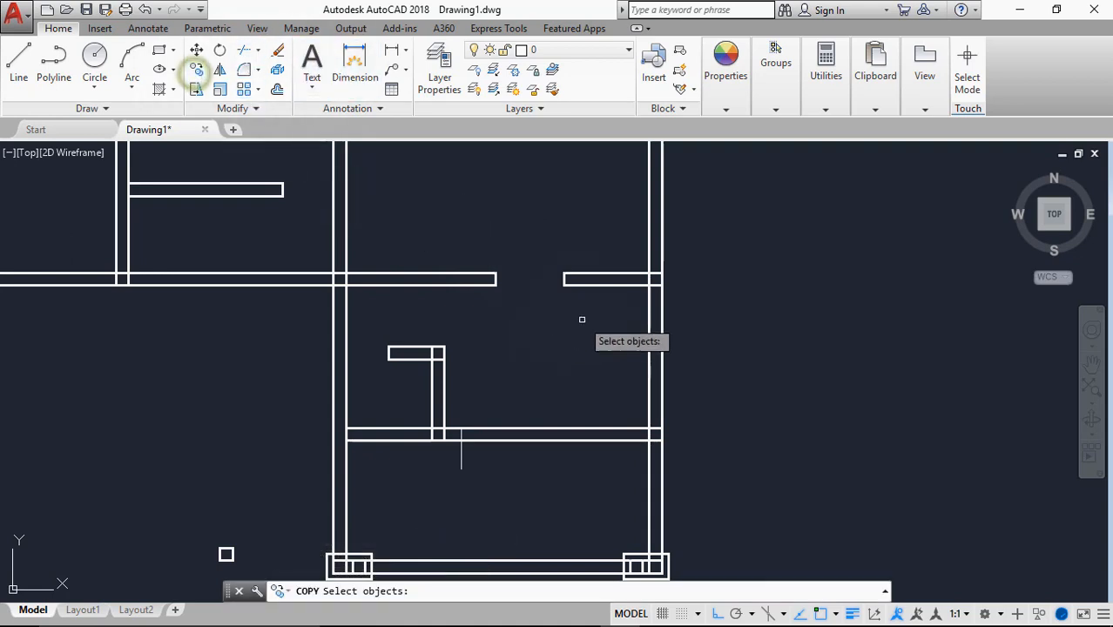
pyautogui.click(566, 278)
pyautogui.click(495, 279)
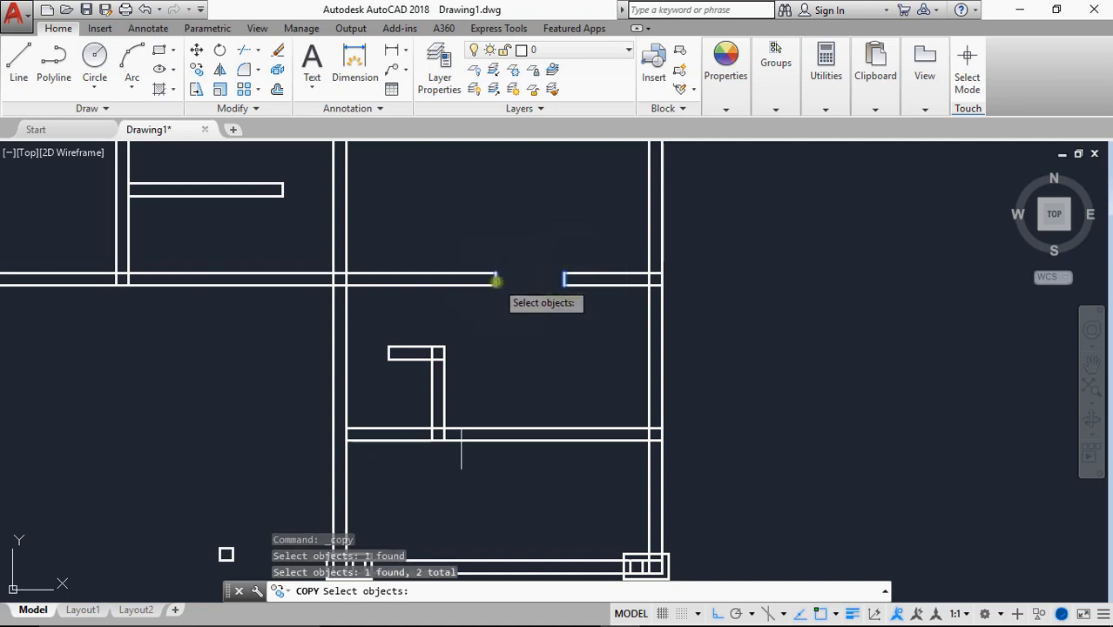
pyautogui.rightClick(497, 279)
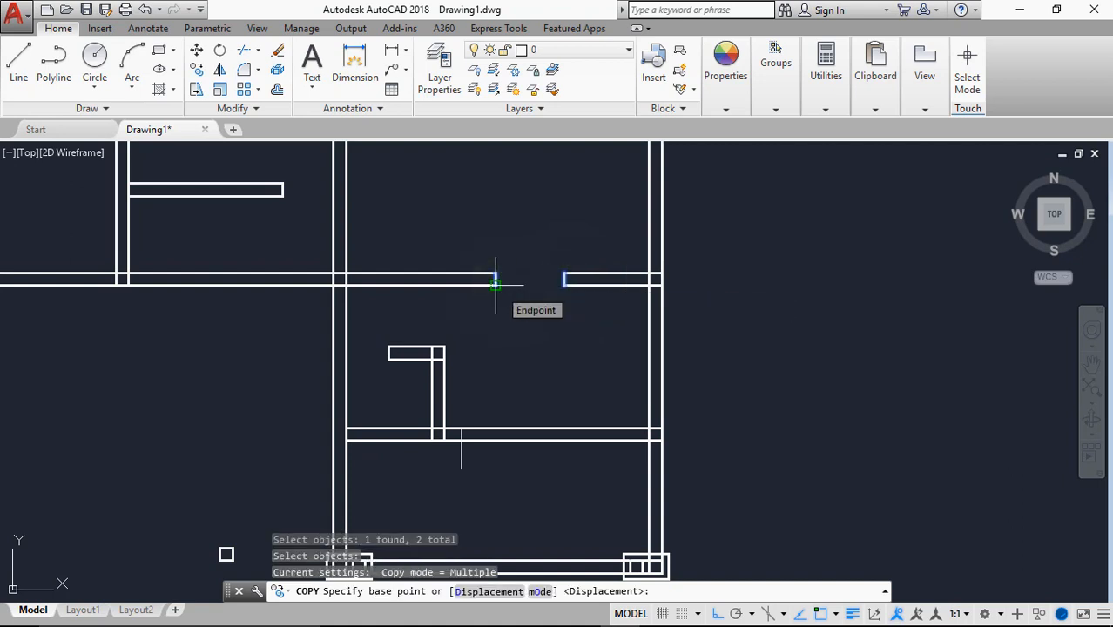
pyautogui.click(495, 279)
pyautogui.click(461, 427)
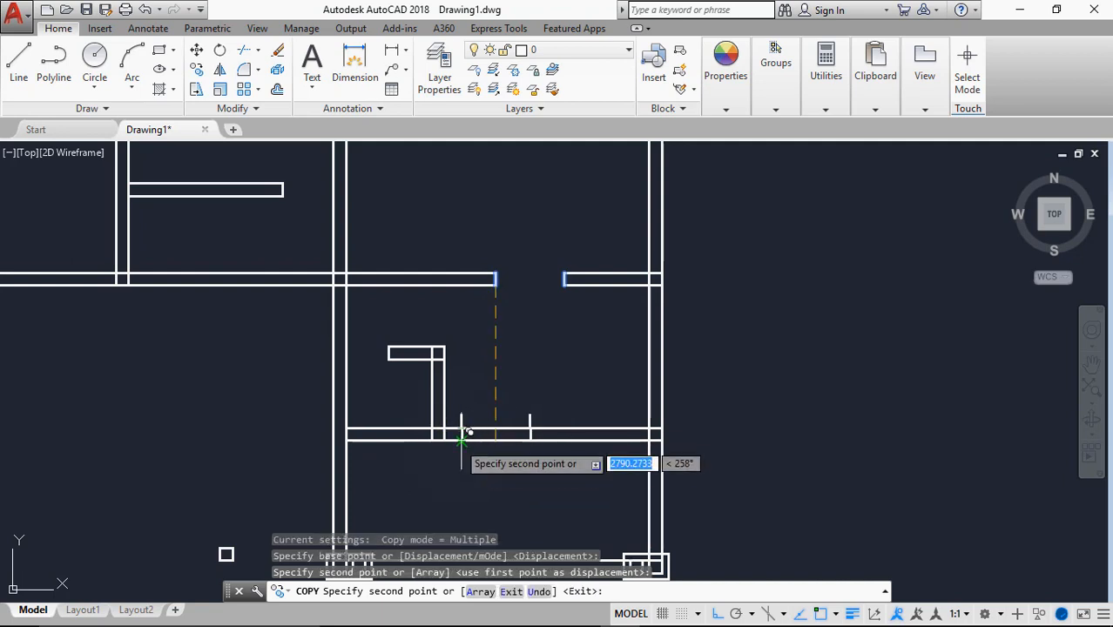
pyautogui.click(461, 435)
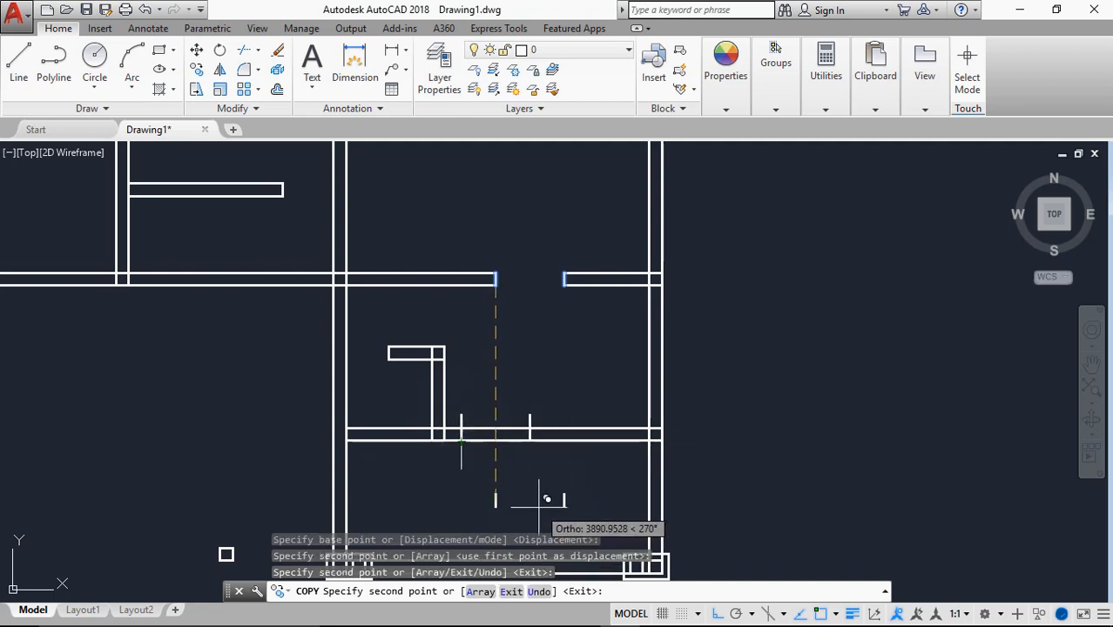
pyautogui.press('Escape')
# Erase the two misplaced jamb copies above the lower wall and the thin guide line.
pyautogui.click(539, 401)
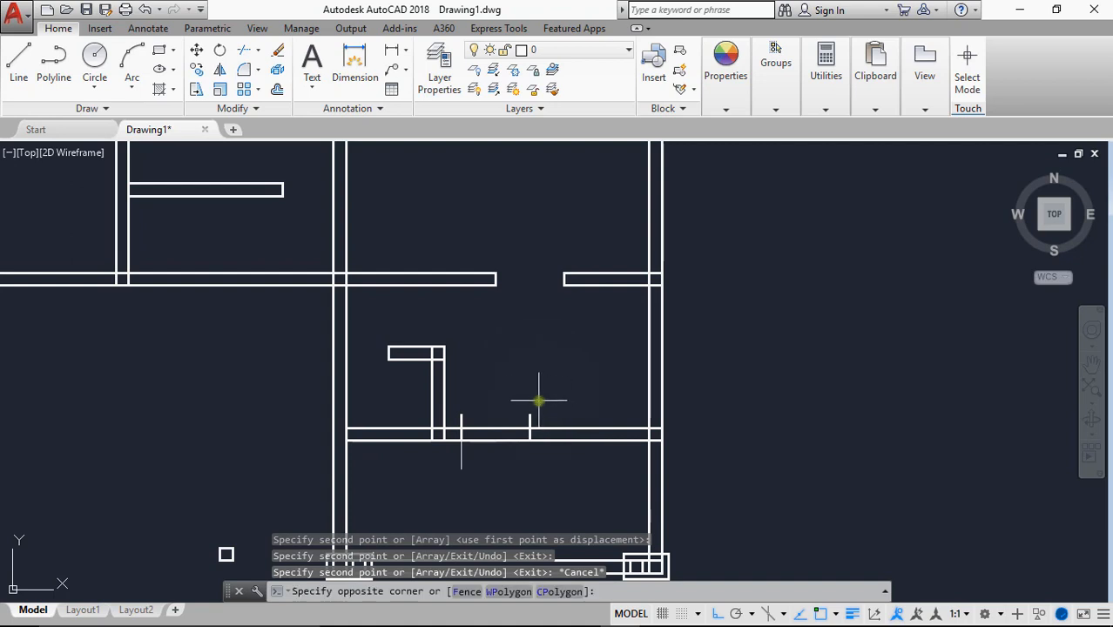
pyautogui.click(462, 419)
pyautogui.press('Delete')
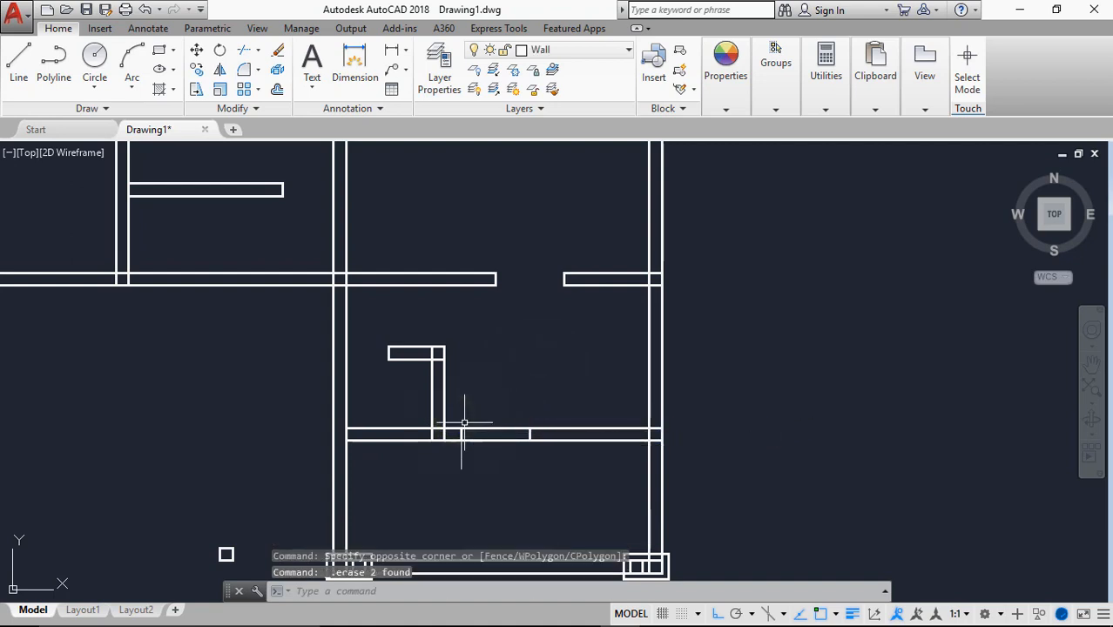
pyautogui.scroll(3, 489, 456)
pyautogui.click(472, 435)
pyautogui.click(400, 462)
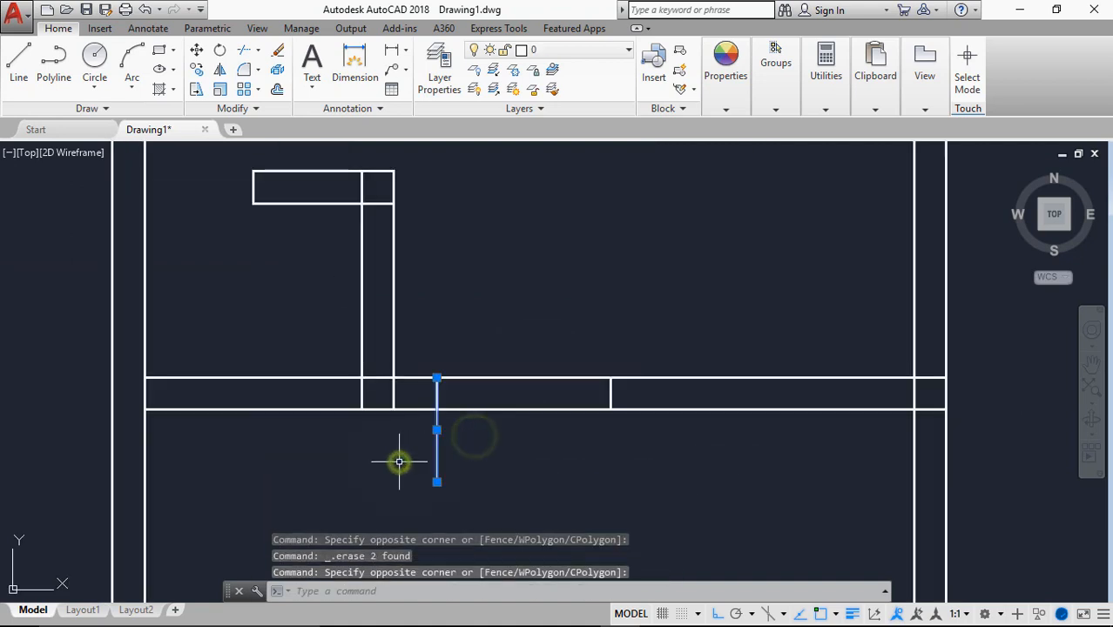
pyautogui.press('Delete')
# Trim both lines of the lower wall between the two copied jambs to open the doorway.
pyautogui.write('tr')
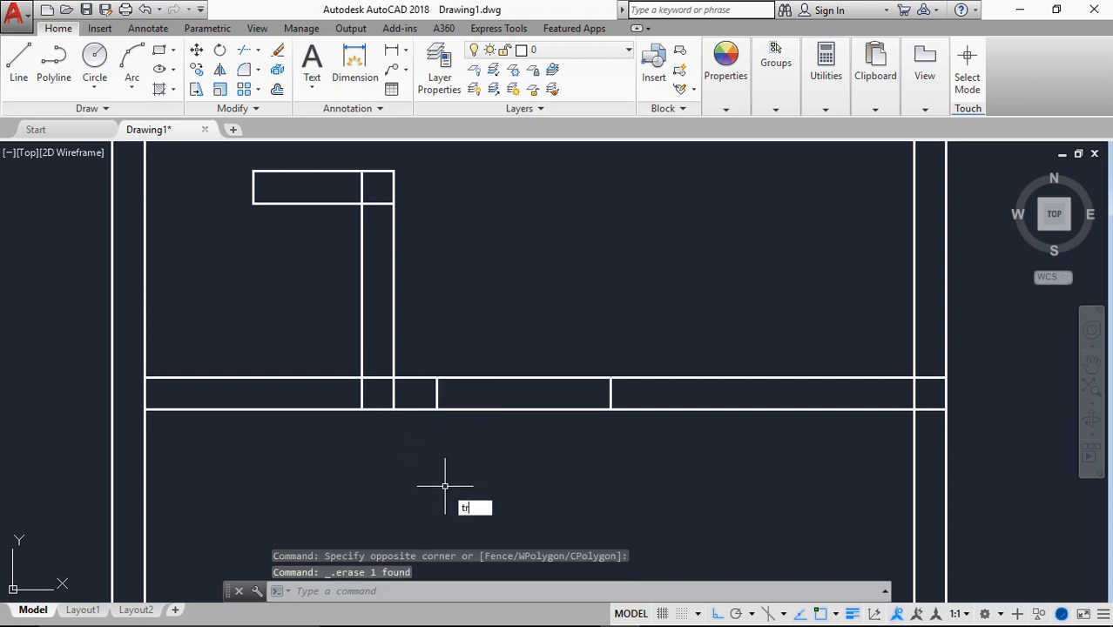
pyautogui.press('Return')
pyautogui.press('Return')
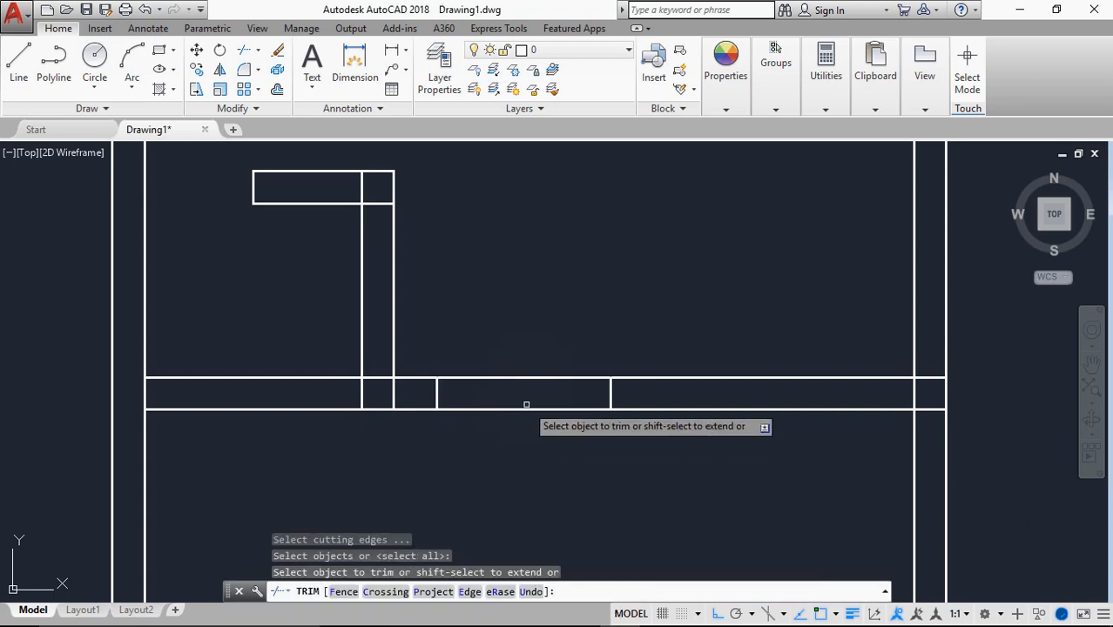
pyautogui.click(547, 333)
pyautogui.click(508, 442)
pyautogui.scroll(-5, 507, 435)
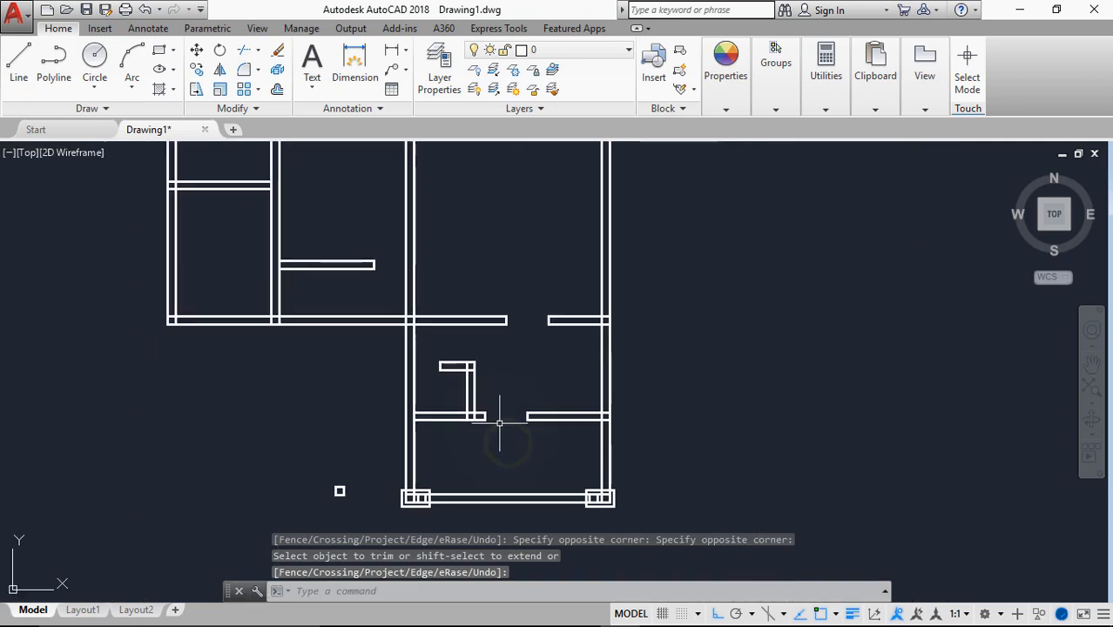
# Extend both lines of the left room's horizontal wall through the adjoining vertical wall to its right face.
pyautogui.scroll(-2, 509, 420)
pyautogui.moveTo(515, 417); pyautogui.dragTo(553, 476, button='middle')
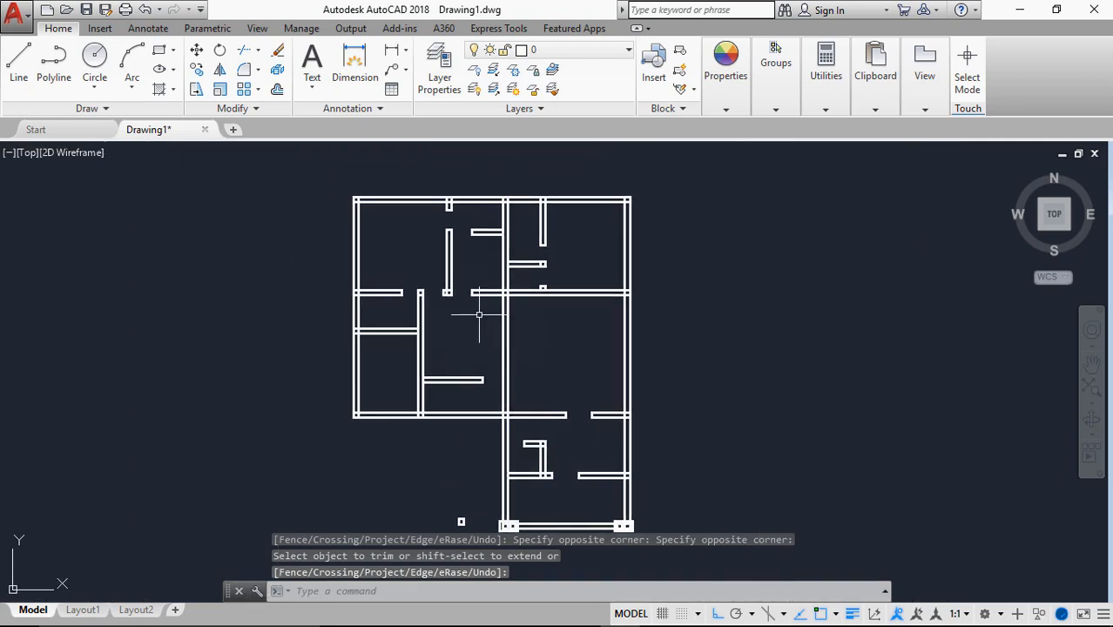
pyautogui.scroll(2, 462, 320)
pyautogui.moveTo(460, 320); pyautogui.dragTo(536, 444, button='middle')
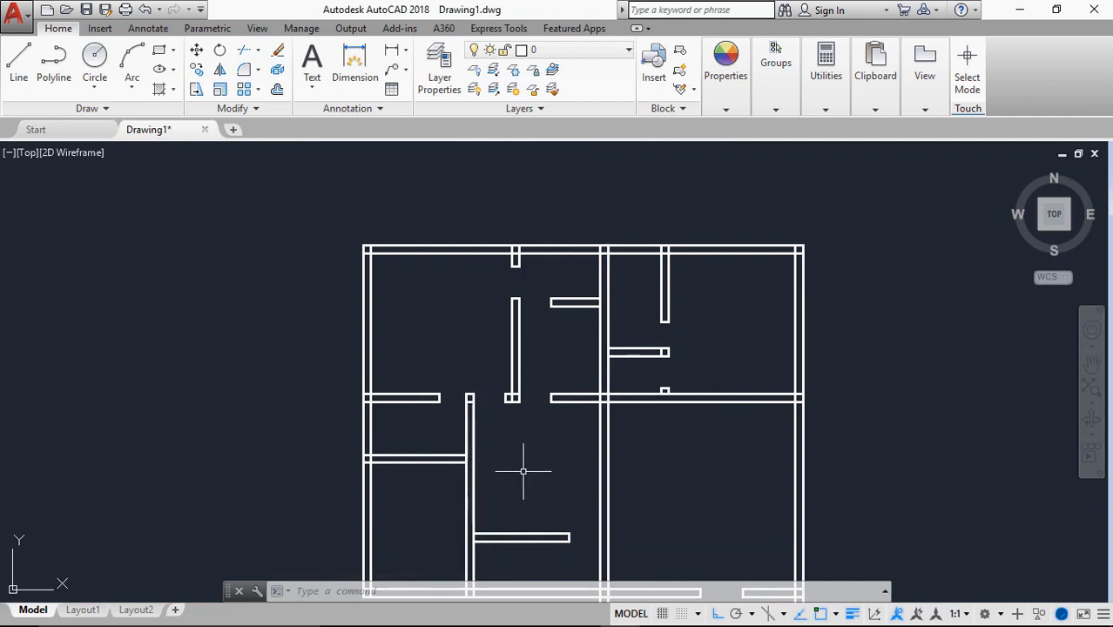
pyautogui.moveTo(523, 465); pyautogui.dragTo(490, 374, button='middle')
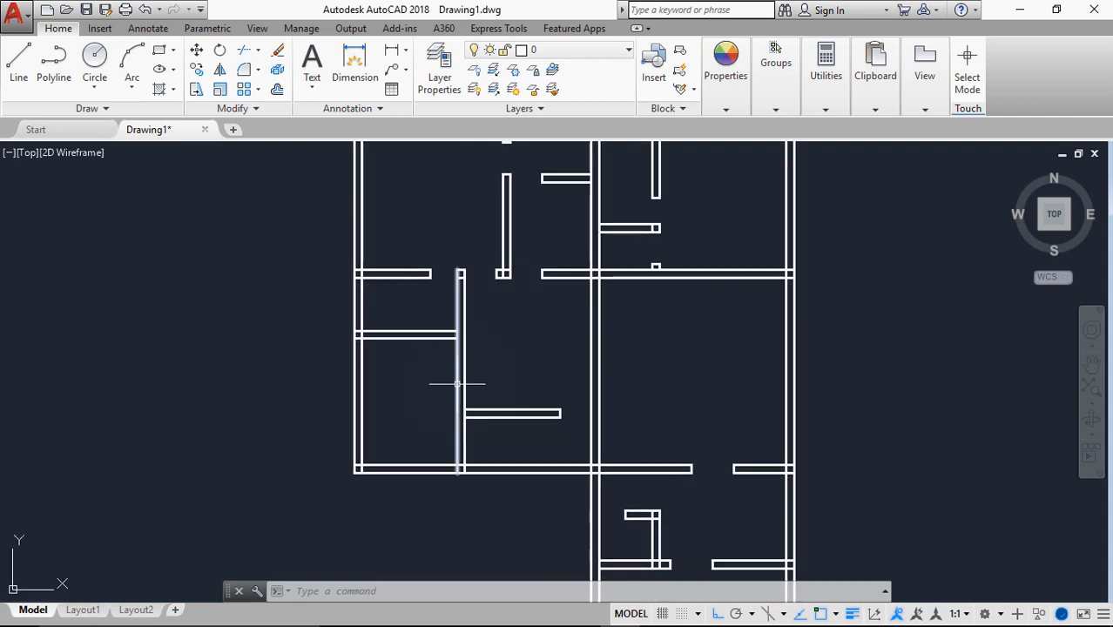
pyautogui.scroll(2, 456, 384)
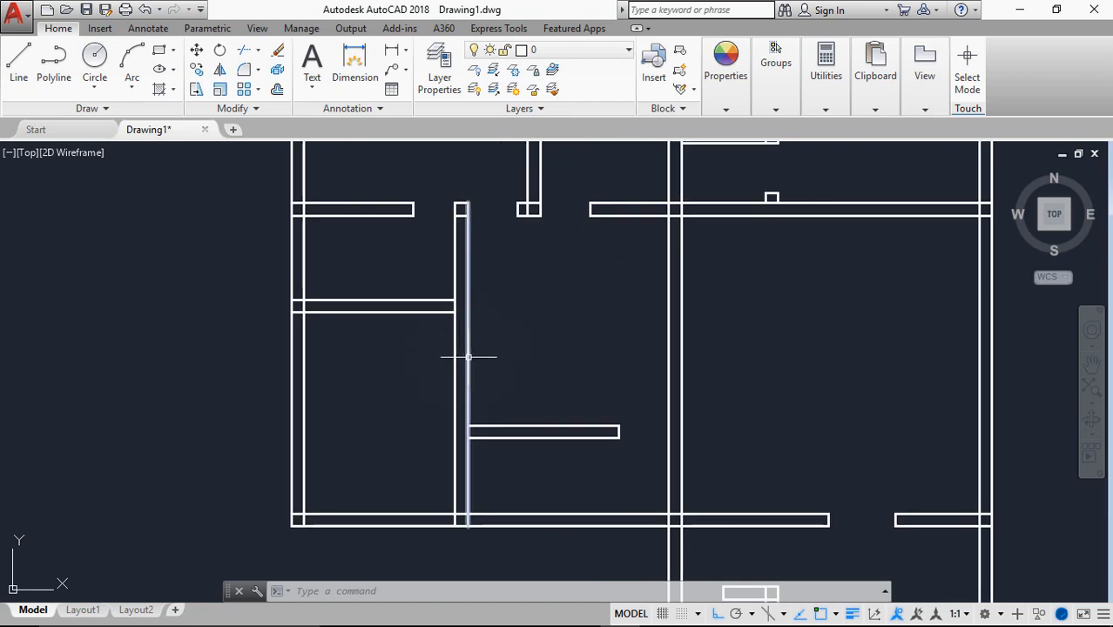
pyautogui.scroll(4, 417, 301)
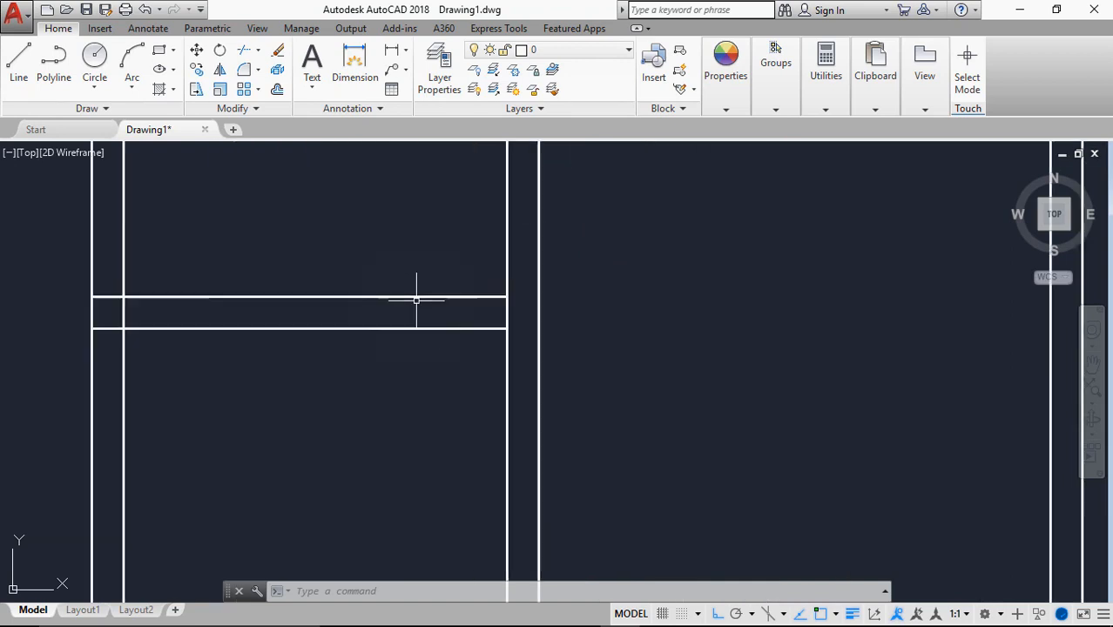
pyautogui.scroll(2, 416, 300)
pyautogui.write('tr')
pyautogui.press('Return')
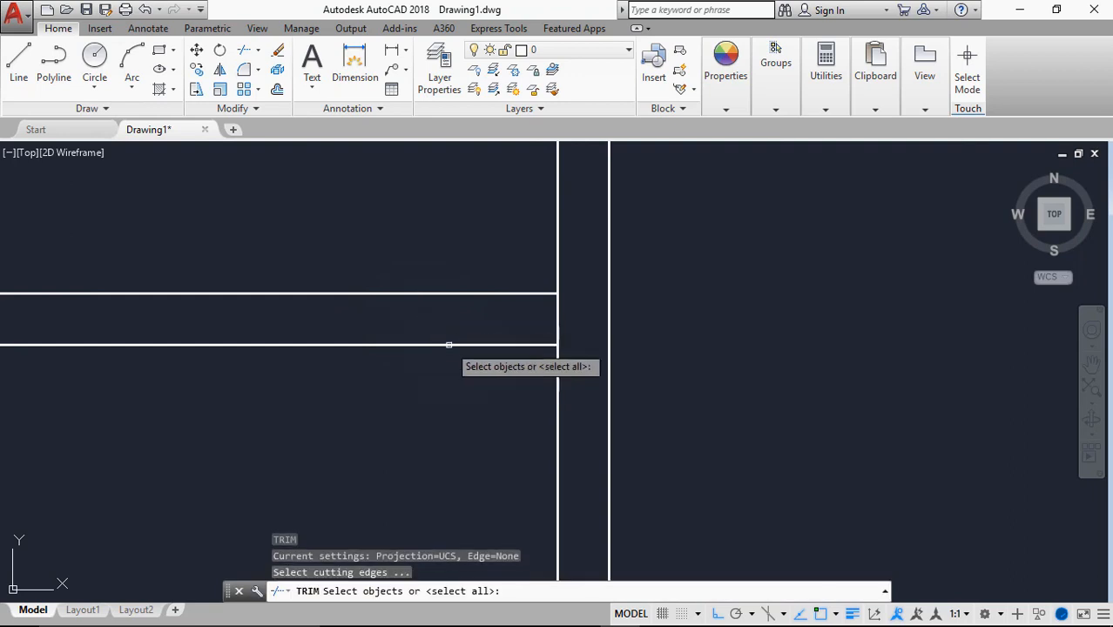
pyautogui.press('Return')
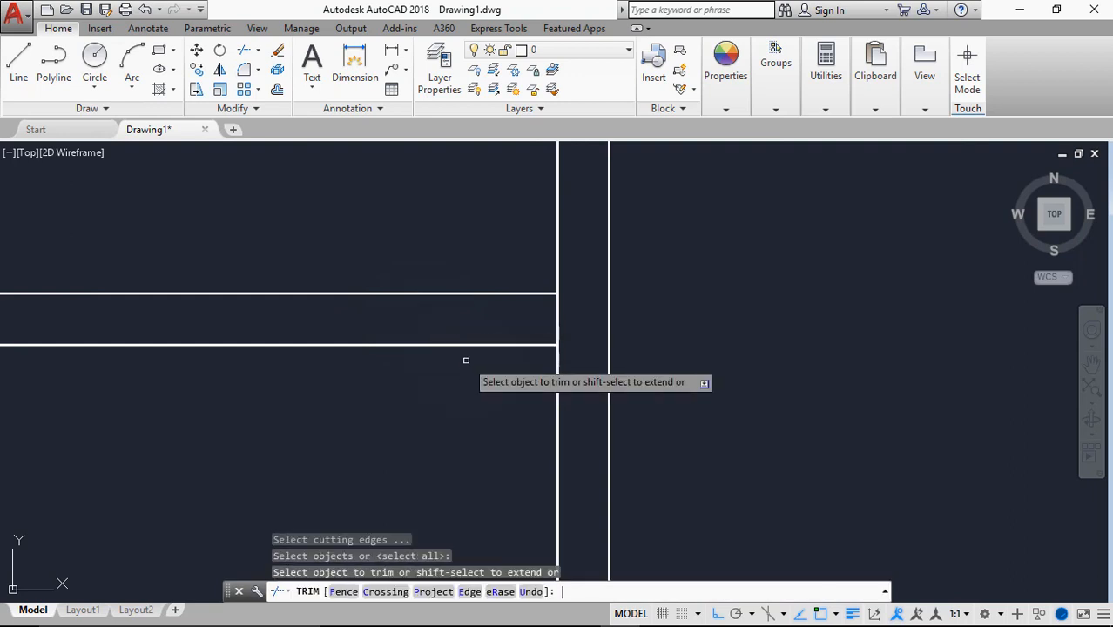
pyautogui.click(546, 293)
pyautogui.click(546, 346)
pyautogui.scroll(-7, 546, 346)
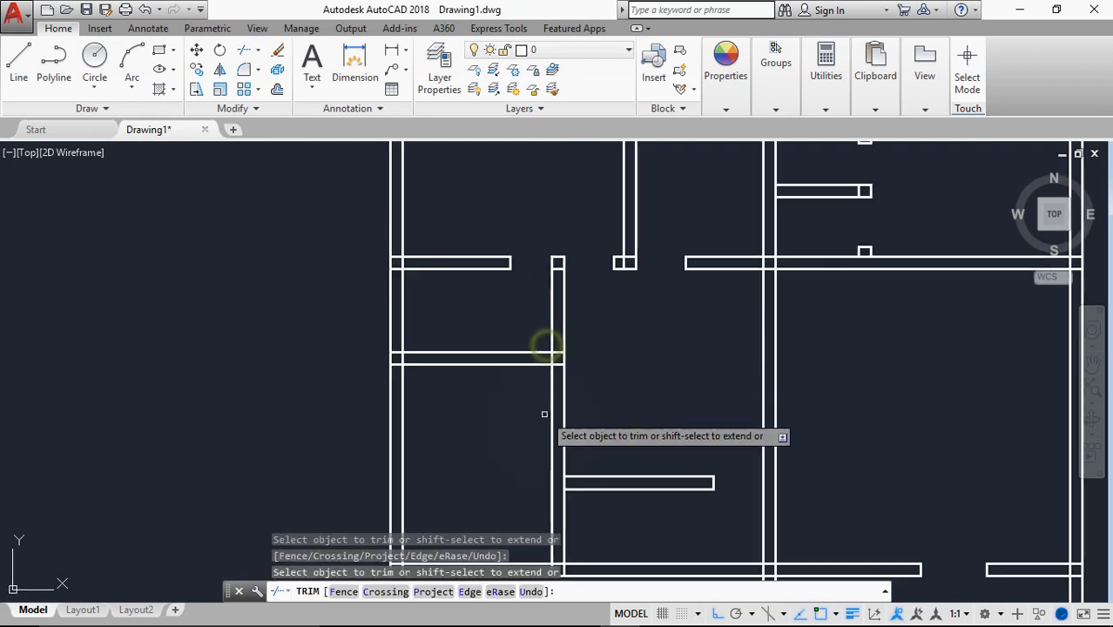
# Extend both lines of the short horizontal partition below through the vertical wall to its left face.
pyautogui.moveTo(544, 414); pyautogui.dragTo(538, 293, button='middle')
pyautogui.click(570, 354)
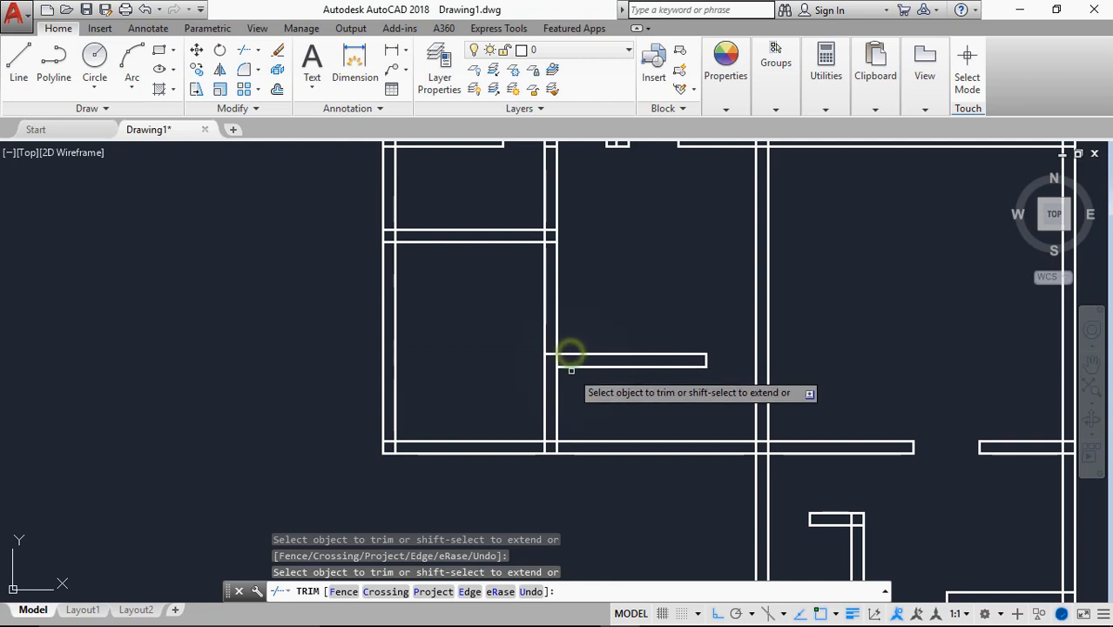
pyautogui.keyDown('shift'); pyautogui.click(566, 368); pyautogui.keyUp('shift')
# Trim both lines of the vertical wall between the two horizontal walls to open the gap.
pyautogui.click(593, 292)
pyautogui.click(519, 315)
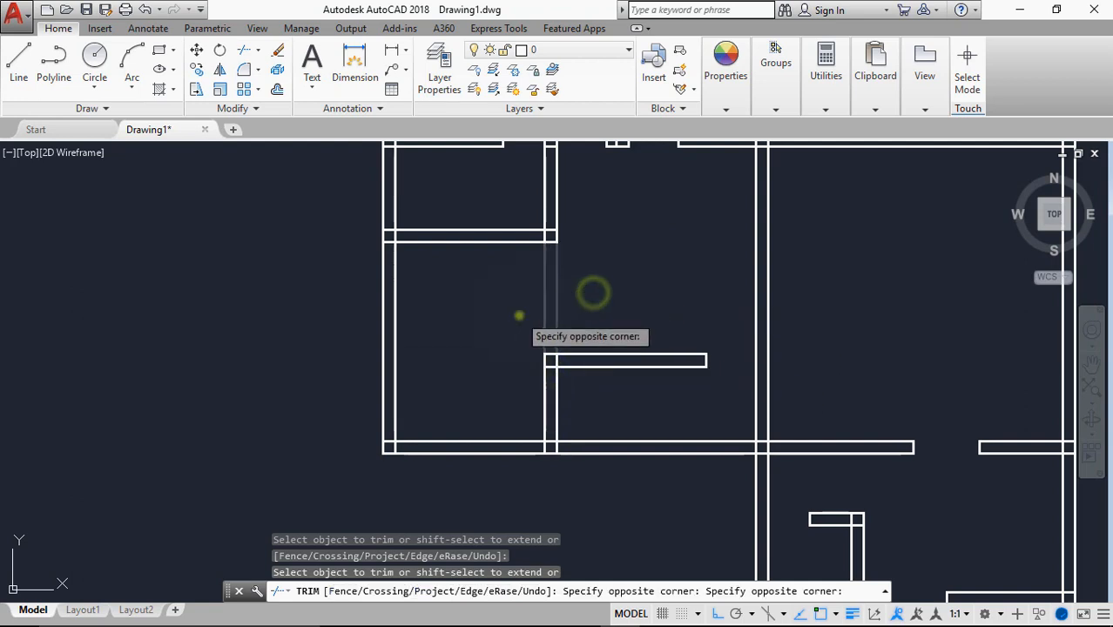
pyautogui.scroll(-6, 627, 331)
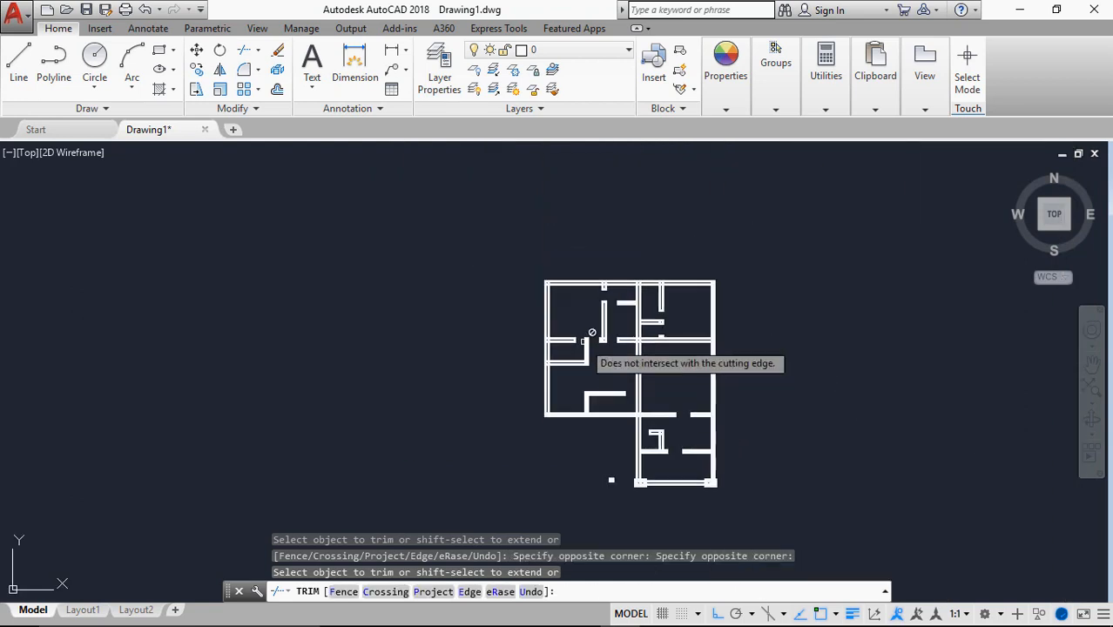
pyautogui.scroll(7, 625, 373)
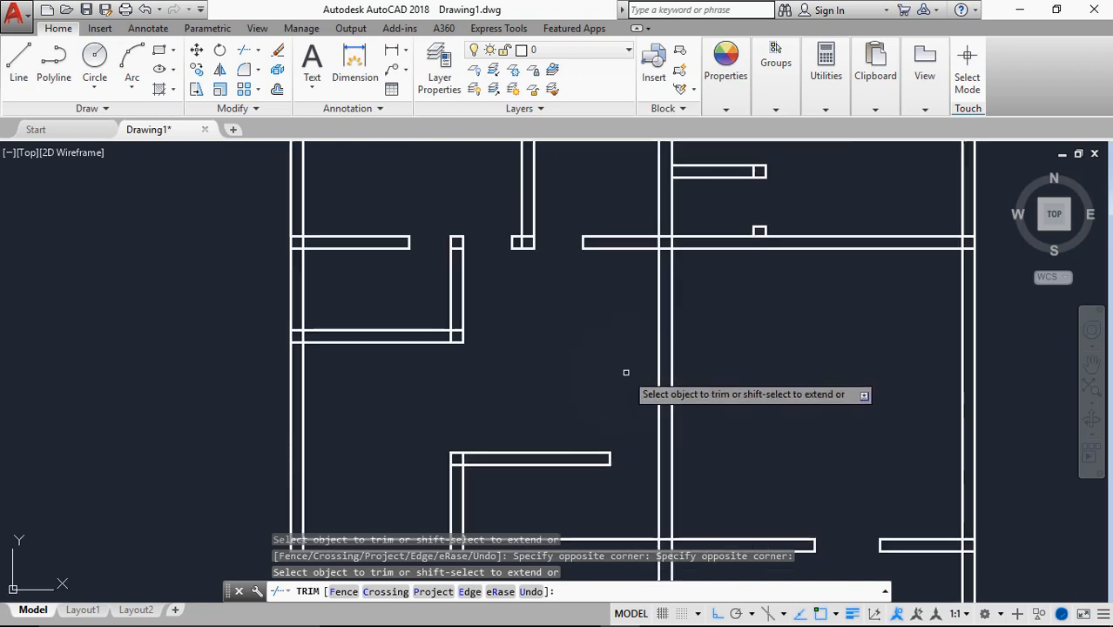
pyautogui.scroll(-4, 625, 373)
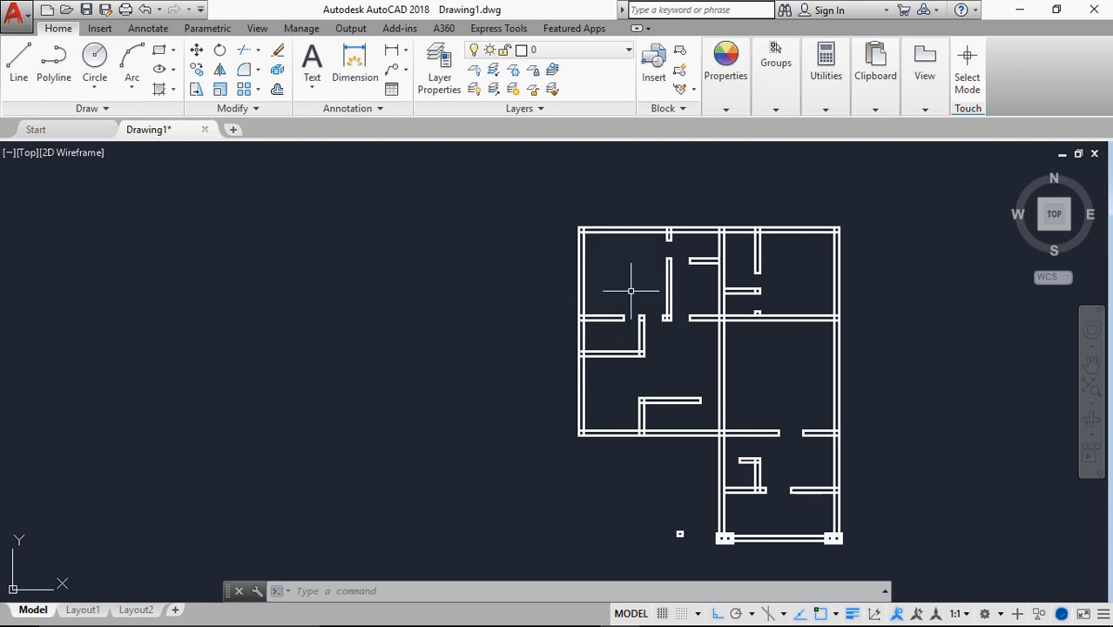
pyautogui.moveTo(633, 298); pyautogui.dragTo(518, 310, button='middle')
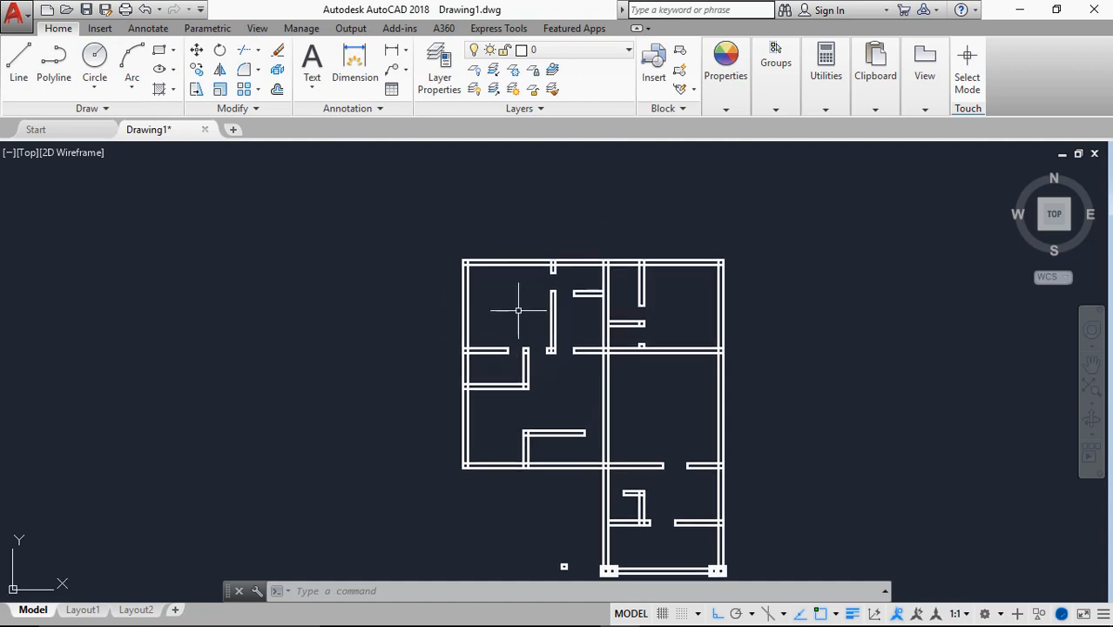
pyautogui.scroll(2, 565, 319)
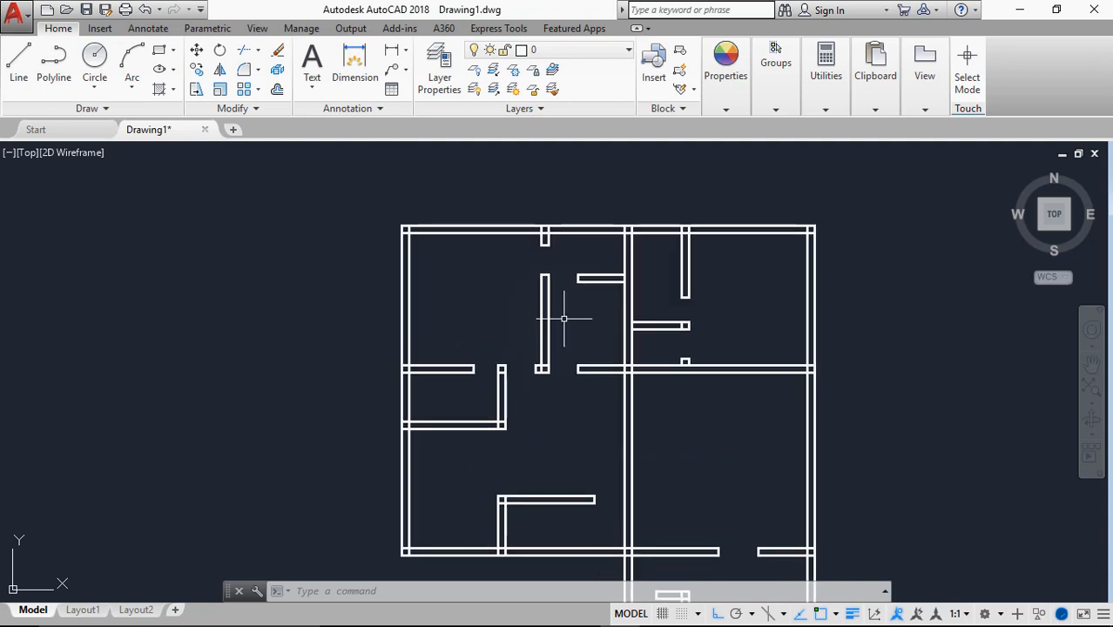
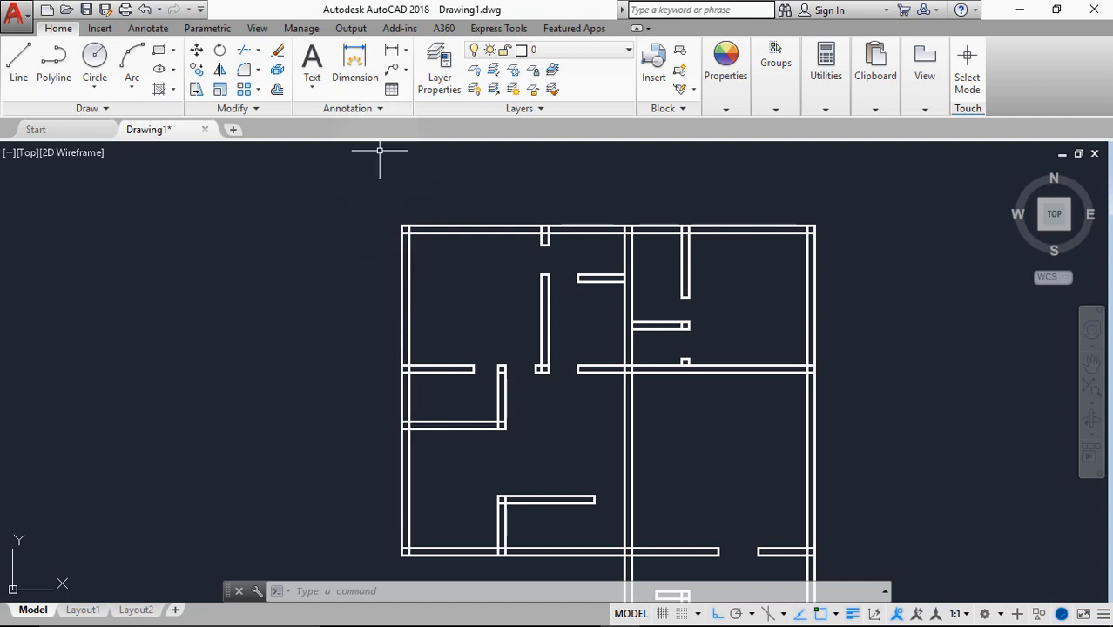
pyautogui.click(392, 49)
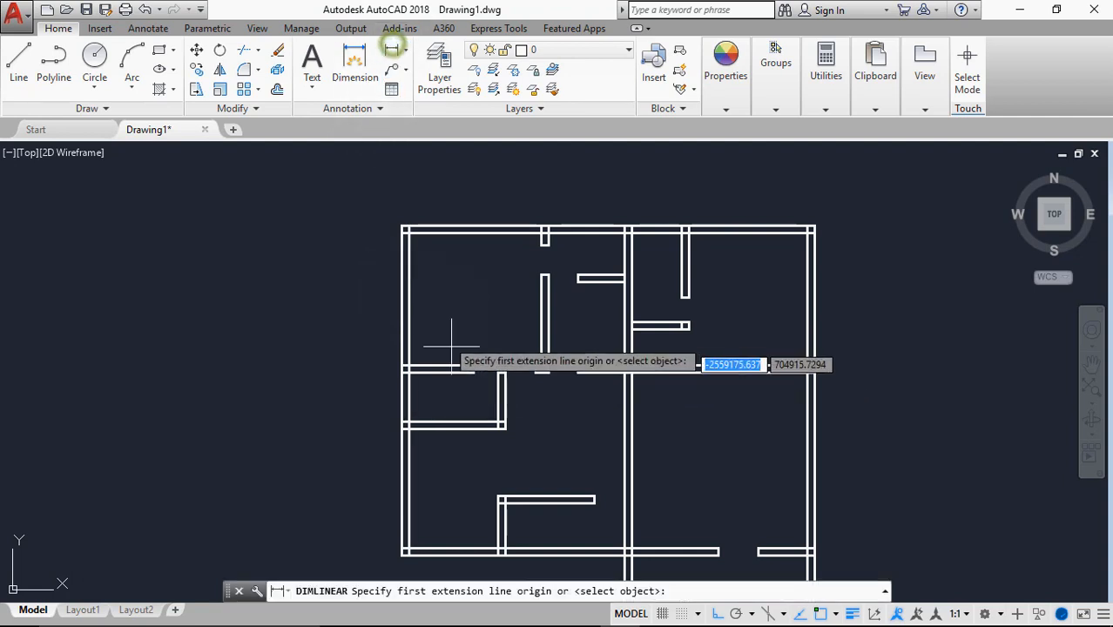
pyautogui.click(407, 229)
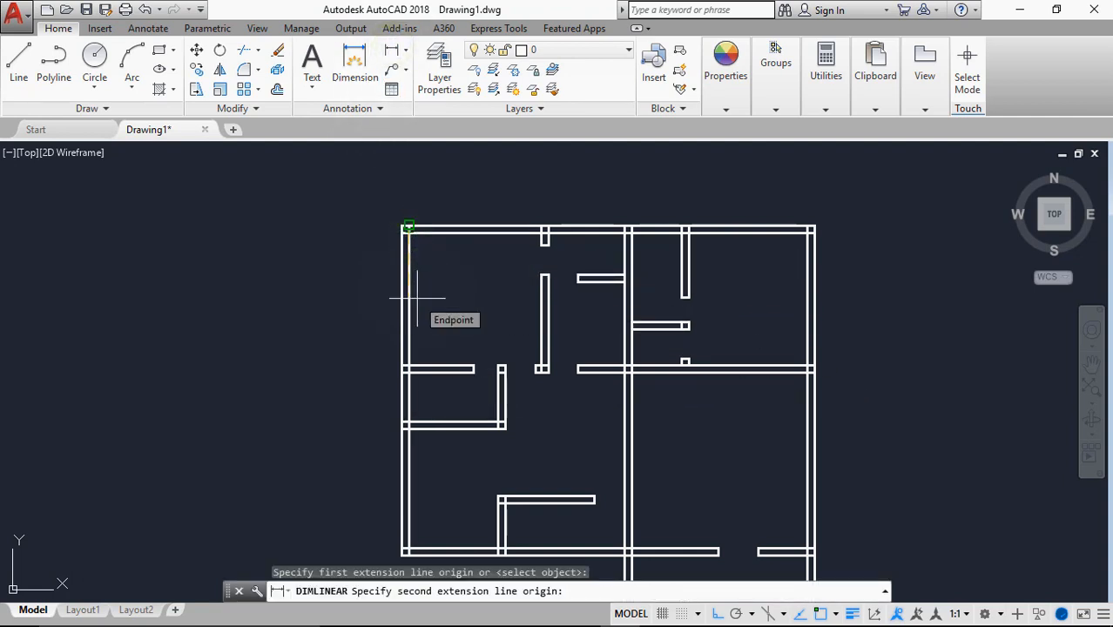
pyautogui.press('Escape')
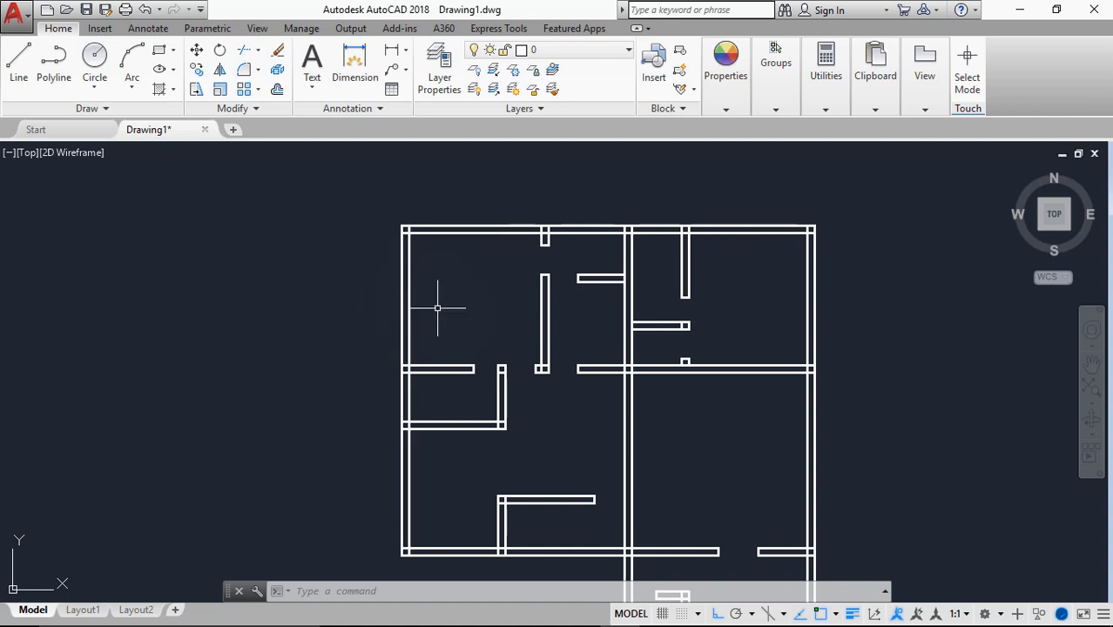
# Draw a horizontal line across the upper-left room's outer left wall, starting at its outer face 1400 below the top wall's inner face.
pyautogui.write('L')
pyautogui.press('Return')
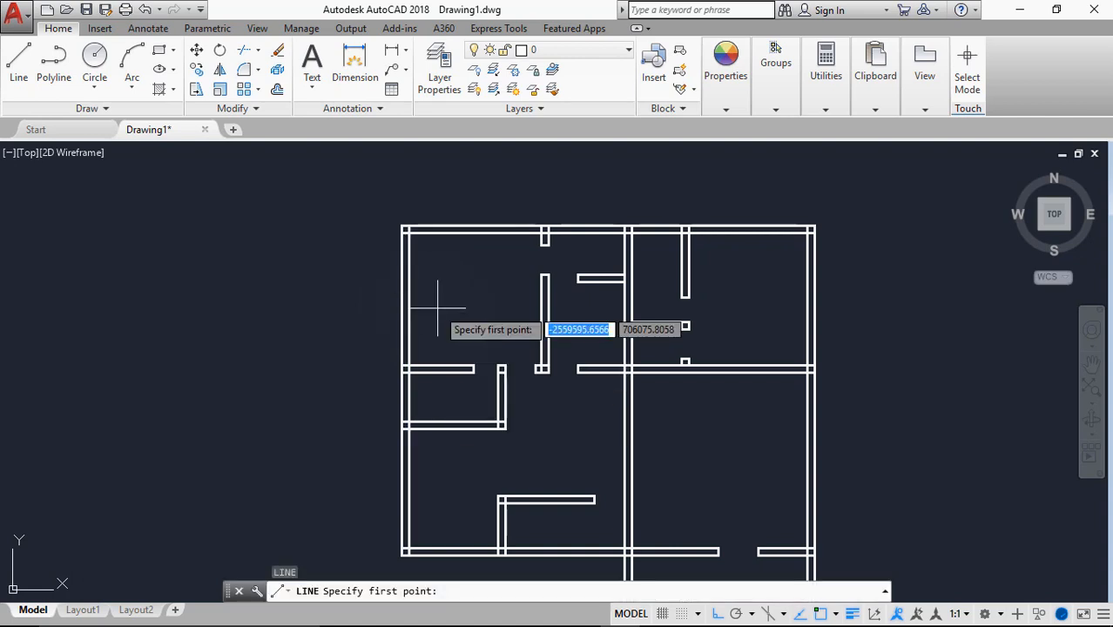
pyautogui.write('tk')
pyautogui.press('Return')
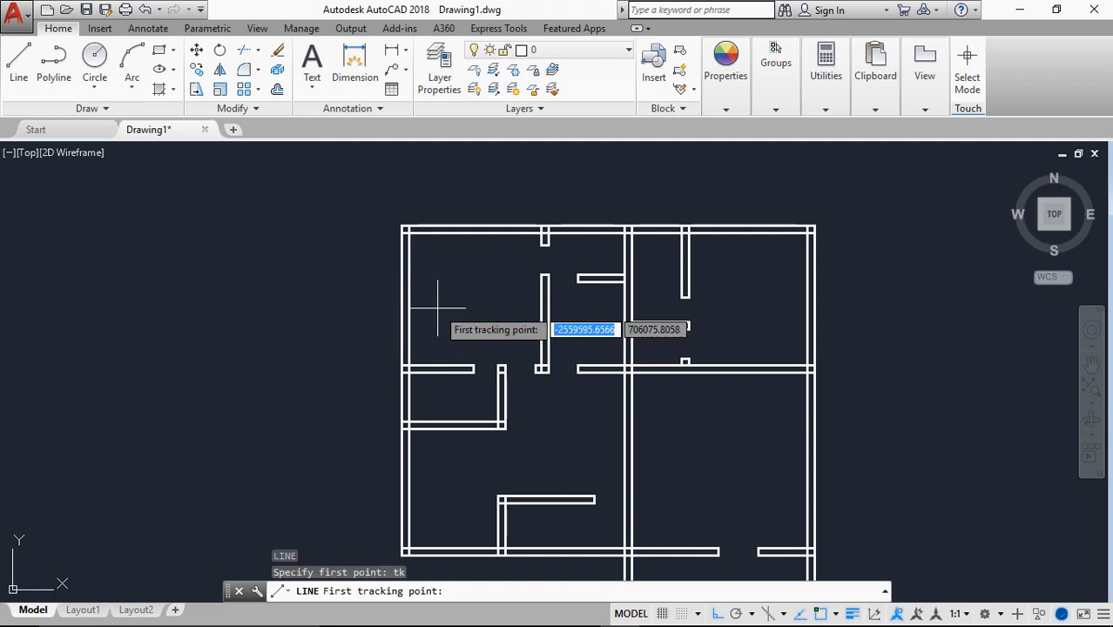
pyautogui.click(401, 234)
pyautogui.scroll(4, 401, 233)
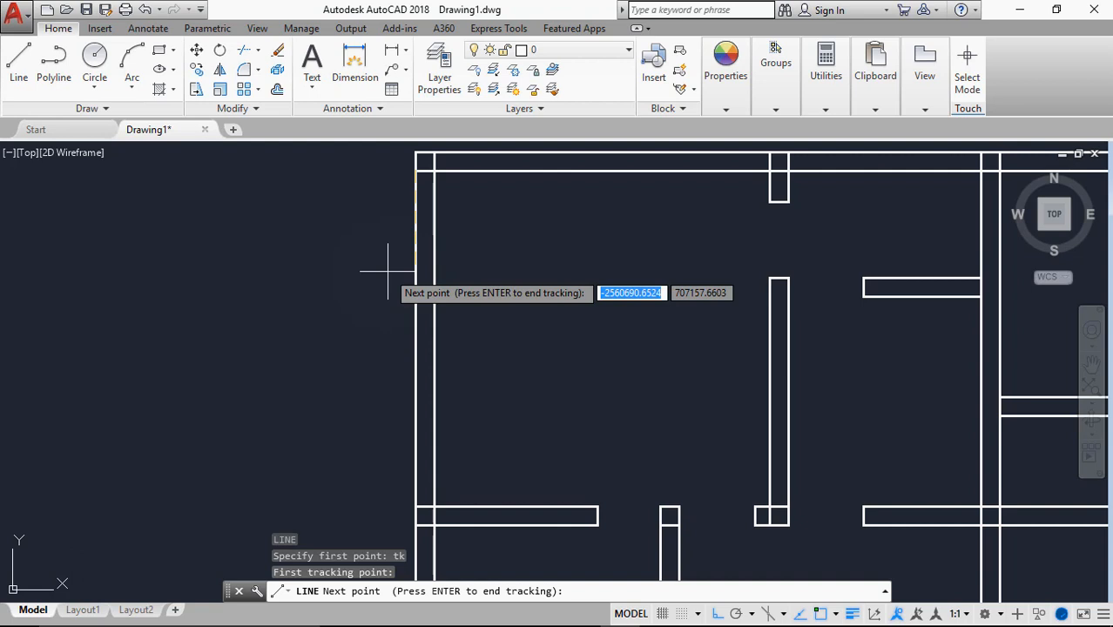
pyautogui.write('14')
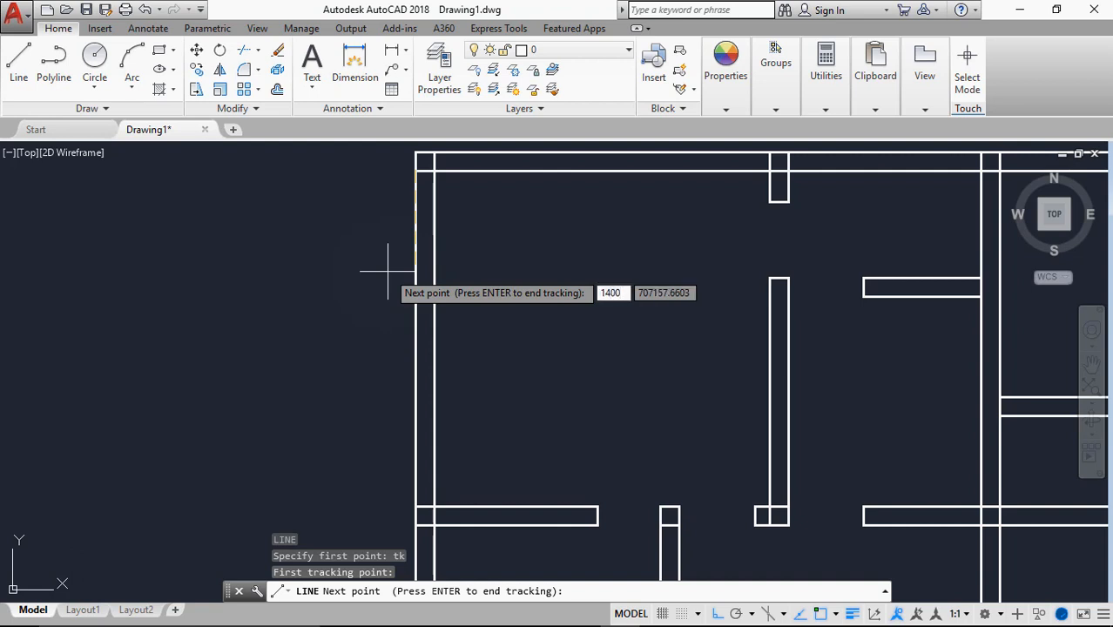
pyautogui.write('00')
pyautogui.press('Return')
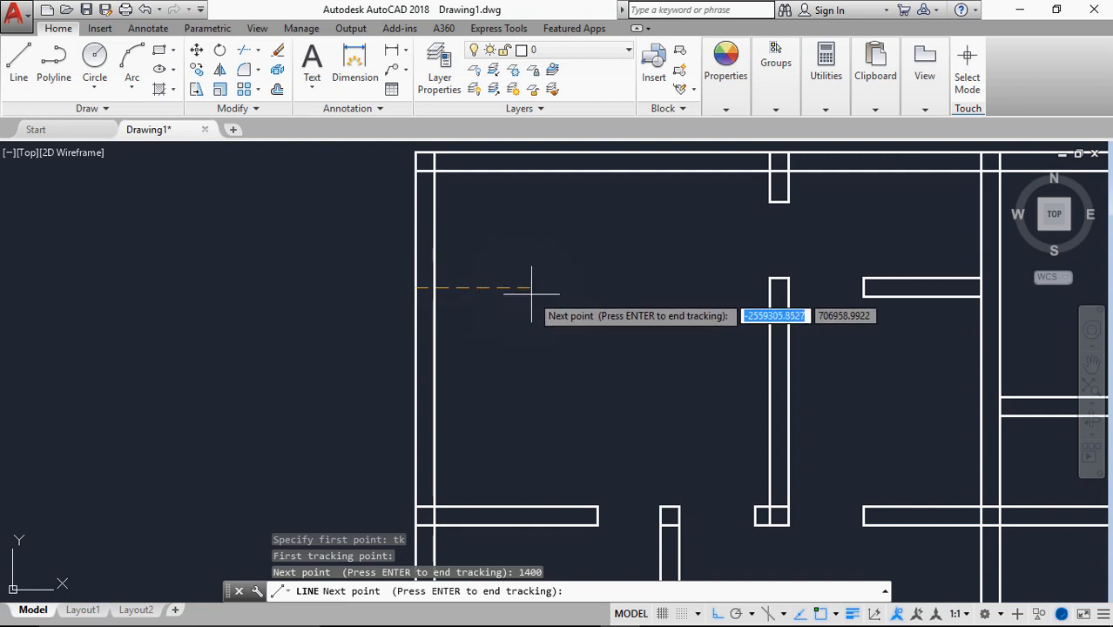
pyautogui.press('Return')
pyautogui.write('1')
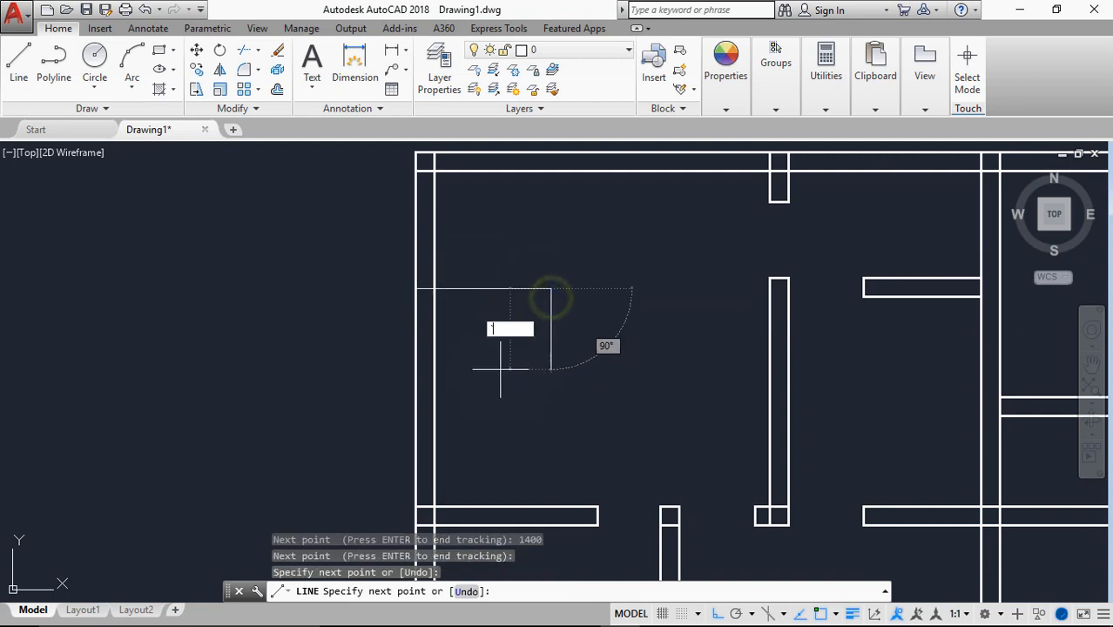
pyautogui.press('Escape')
pyautogui.press('Escape')
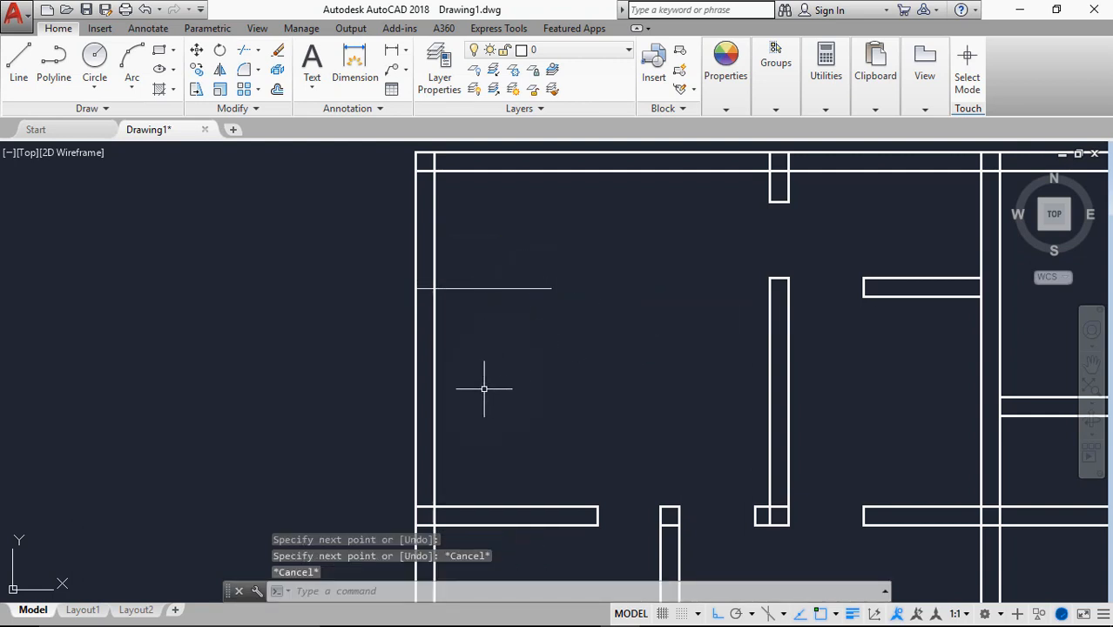
# Offset the new horizontal line 1200 downward to mark the window opening's other edge.
pyautogui.write('offset')
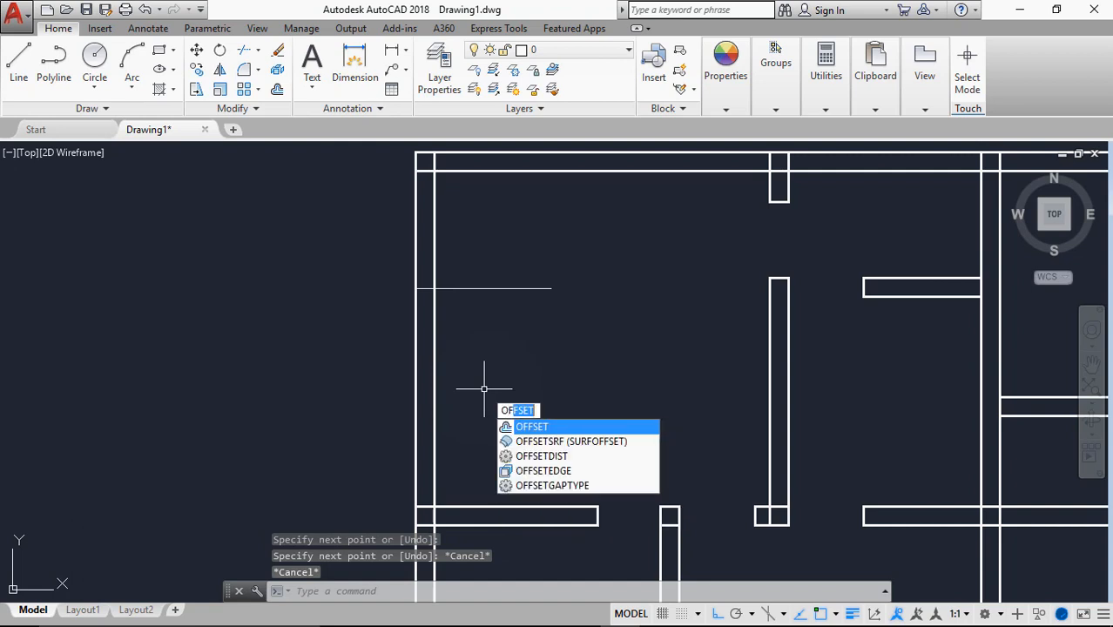
pyautogui.press('Return')
pyautogui.write('1')
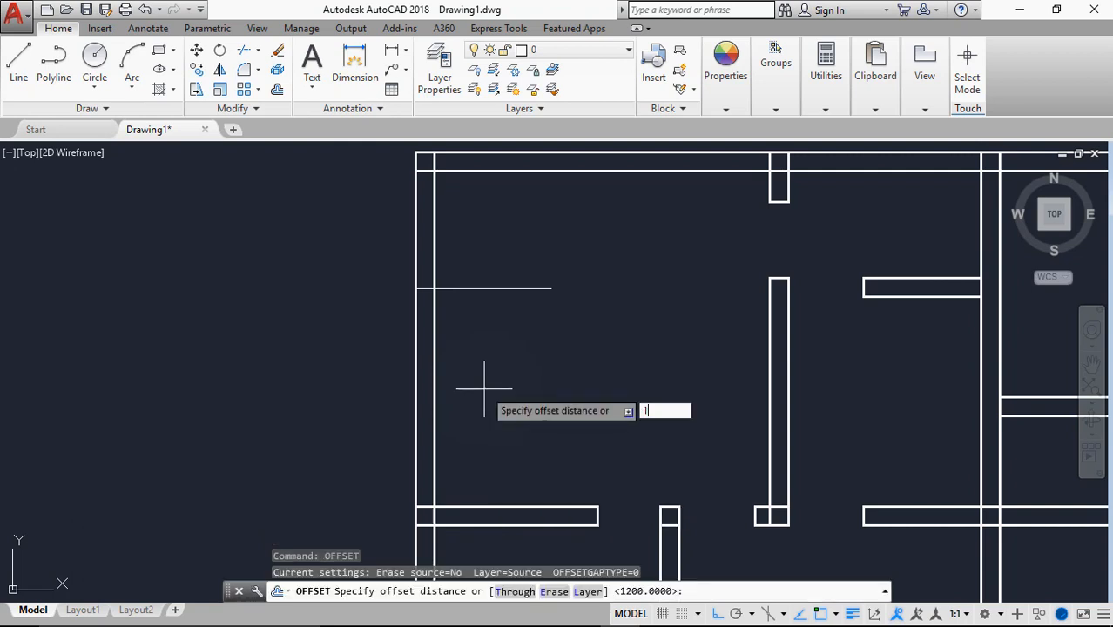
pyautogui.write('200')
pyautogui.press('Return')
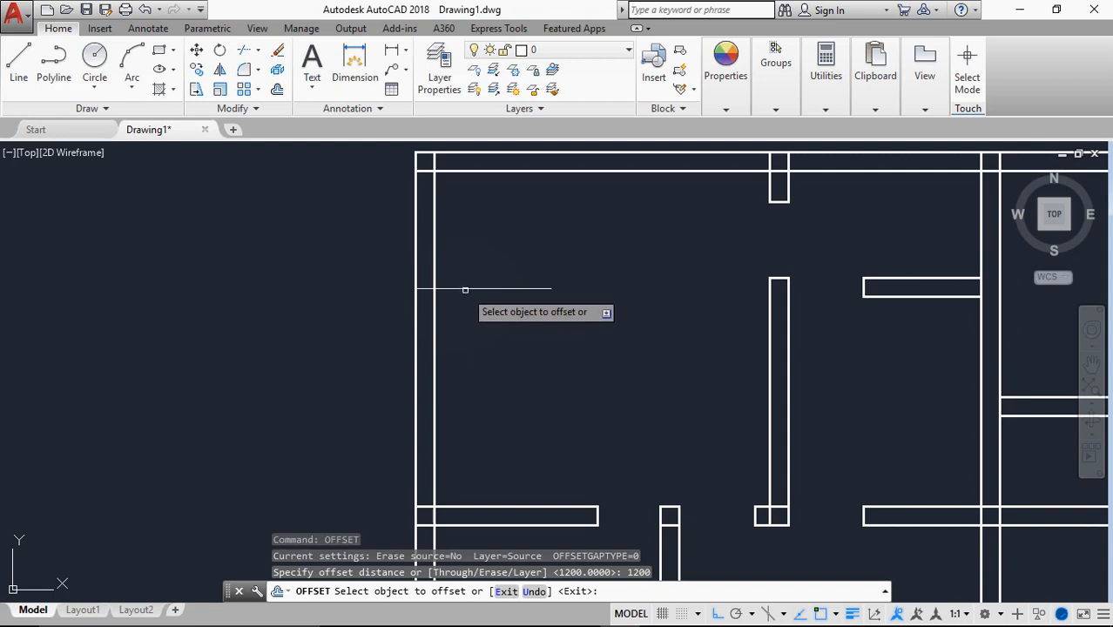
pyautogui.click(466, 289)
pyautogui.click(465, 316)
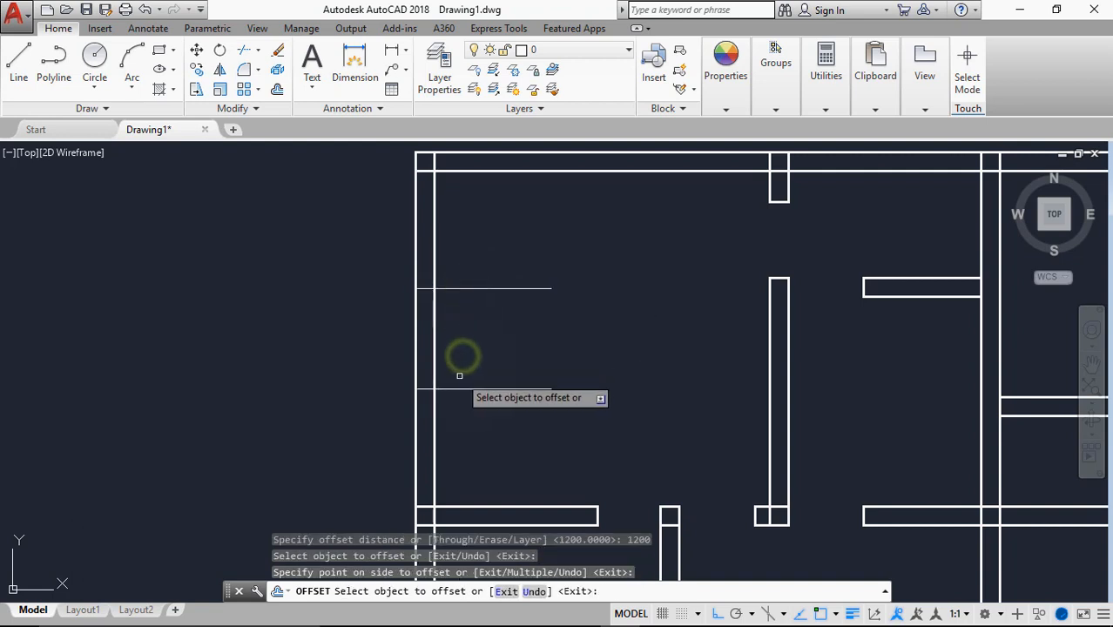
pyautogui.press('Escape')
# Trim the two marker lines' overhangs inside the room and both left wall lines between them to open the window.
pyautogui.write('tr')
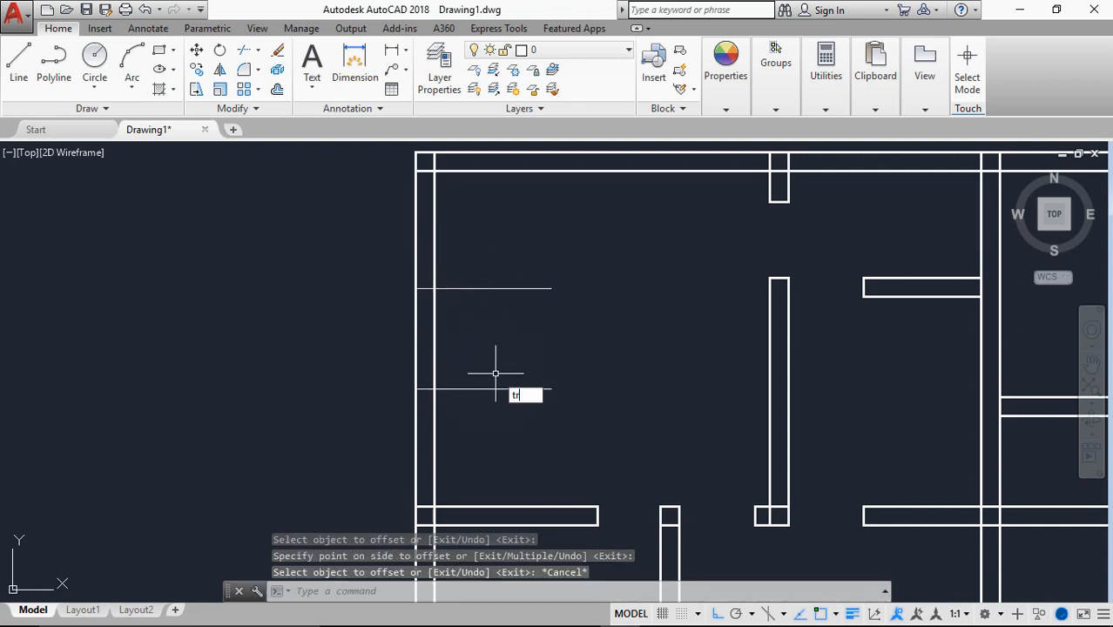
pyautogui.press('Return')
pyautogui.press('Return')
pyautogui.click(489, 256)
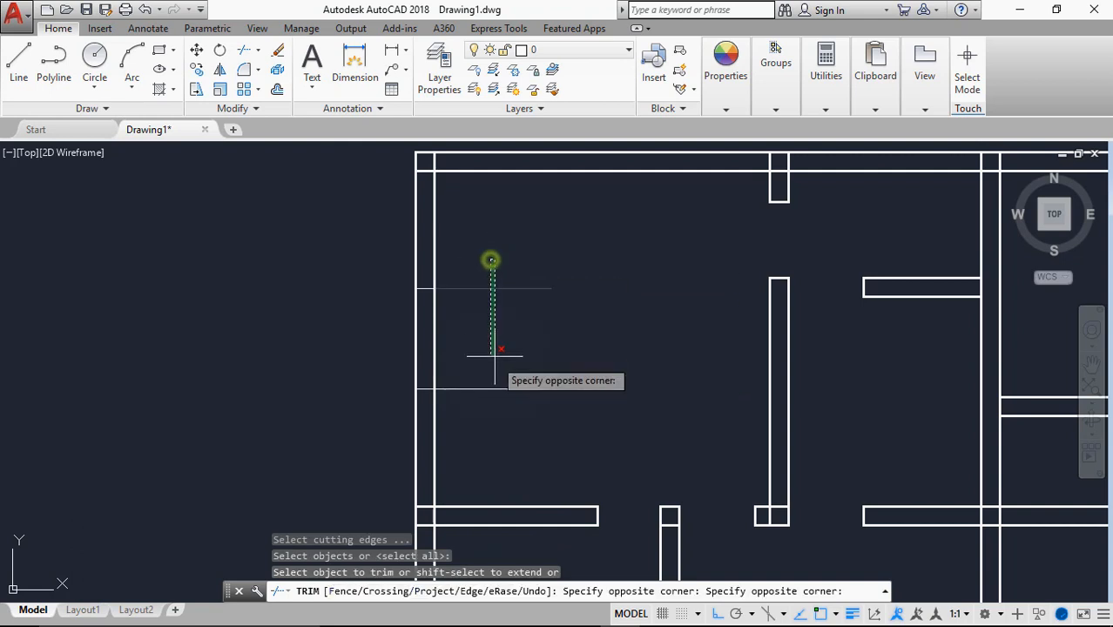
pyautogui.click(487, 396)
pyautogui.click(466, 310)
pyautogui.click(384, 348)
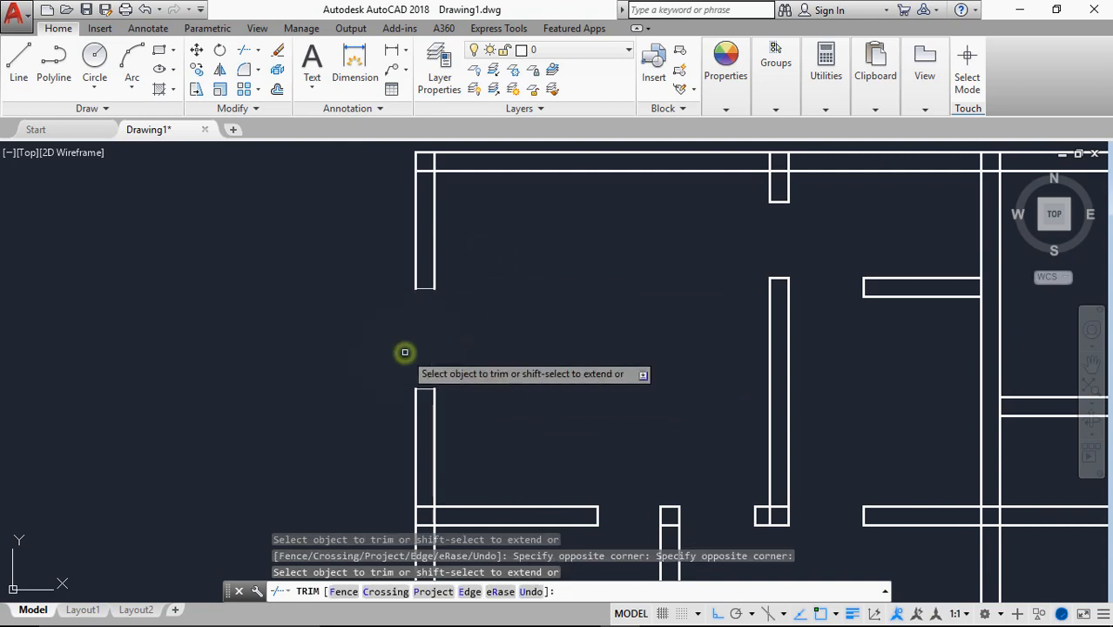
pyautogui.press('Escape')
# Match the properties of the left wall's inner line onto the window opening's upper and lower jamb lines.
pyautogui.write('ma')
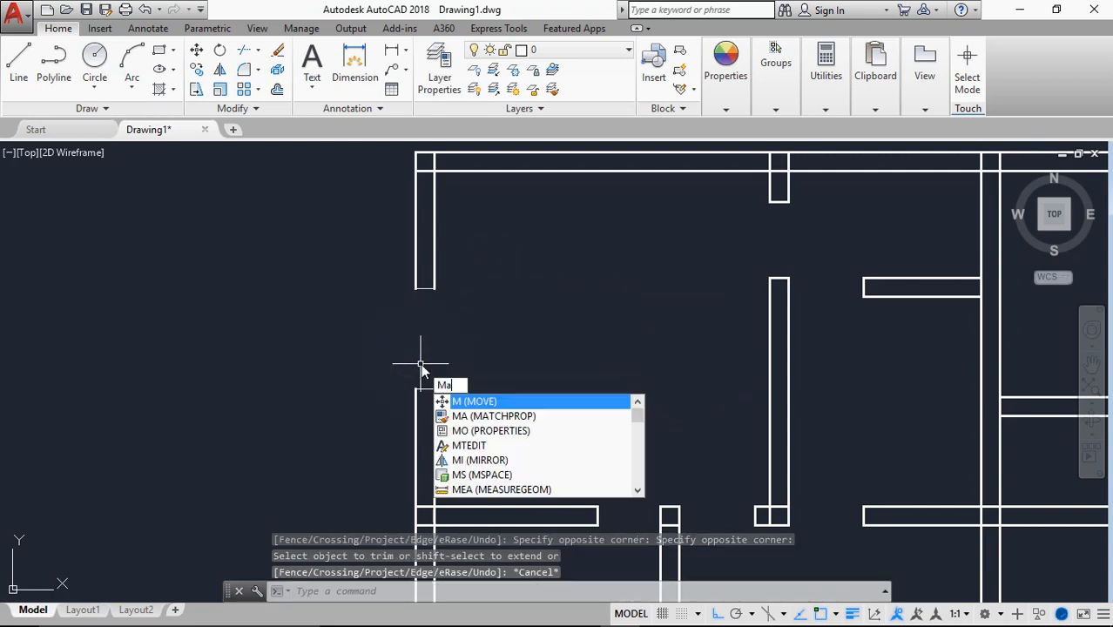
pyautogui.press('Return')
pyautogui.click(431, 264)
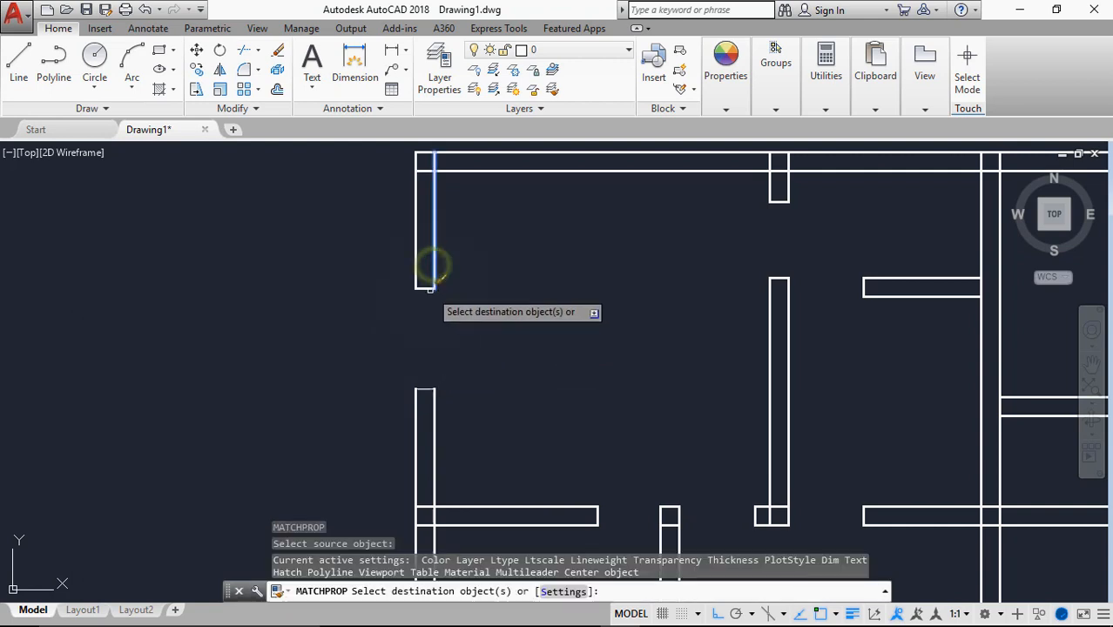
pyautogui.click(430, 288)
pyautogui.click(437, 386)
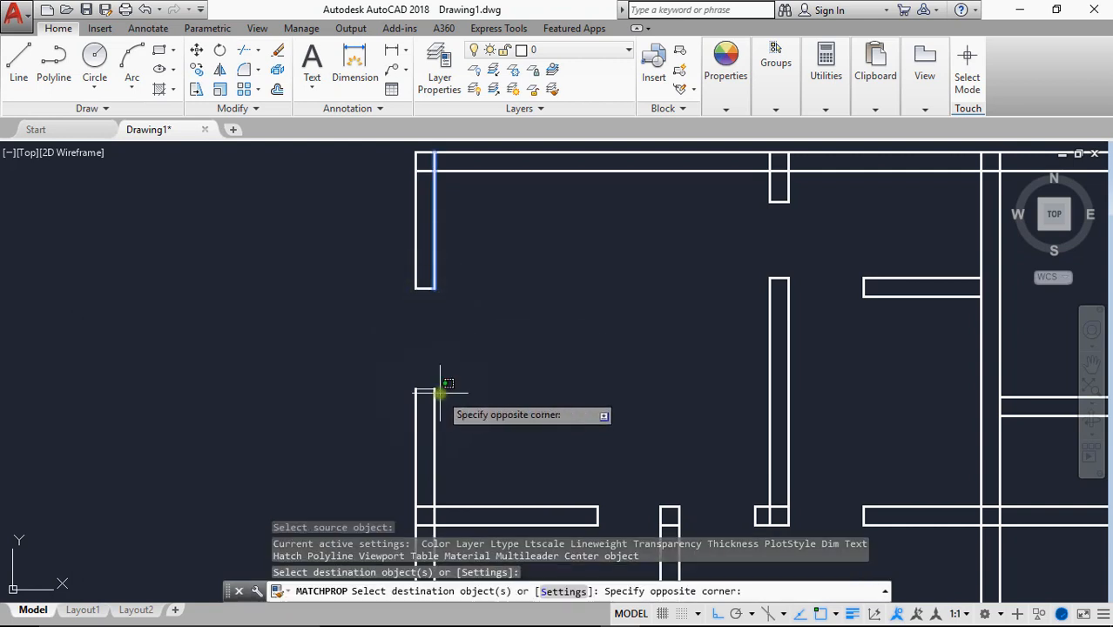
# Match the lower jamb line of the kitchen's west wall opening to the existing wall lines.
pyautogui.click(435, 393)
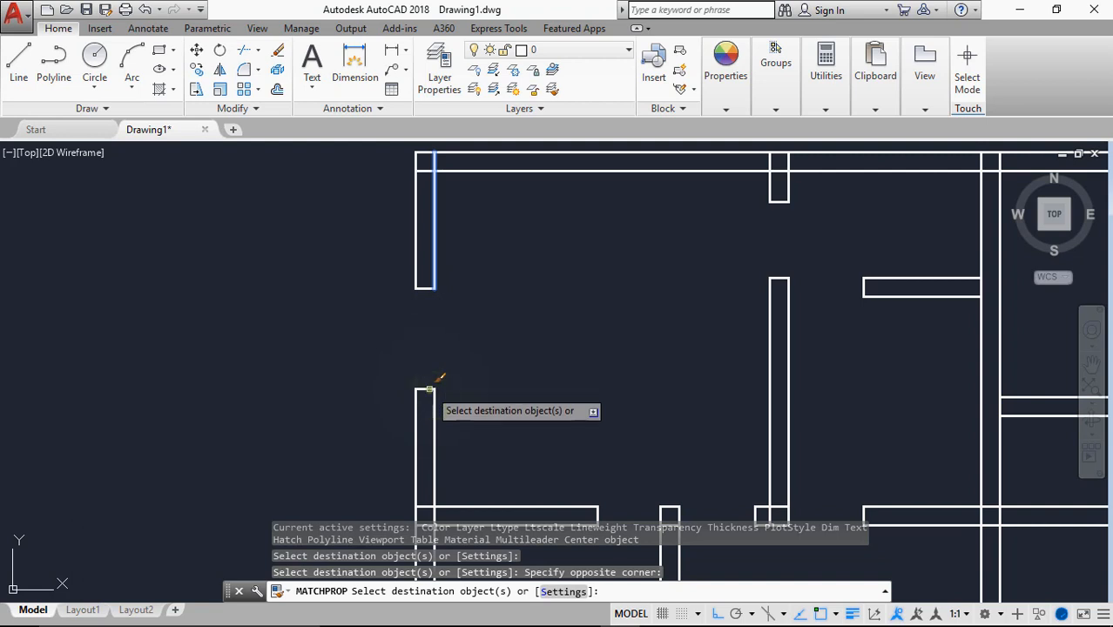
pyautogui.press('Escape')
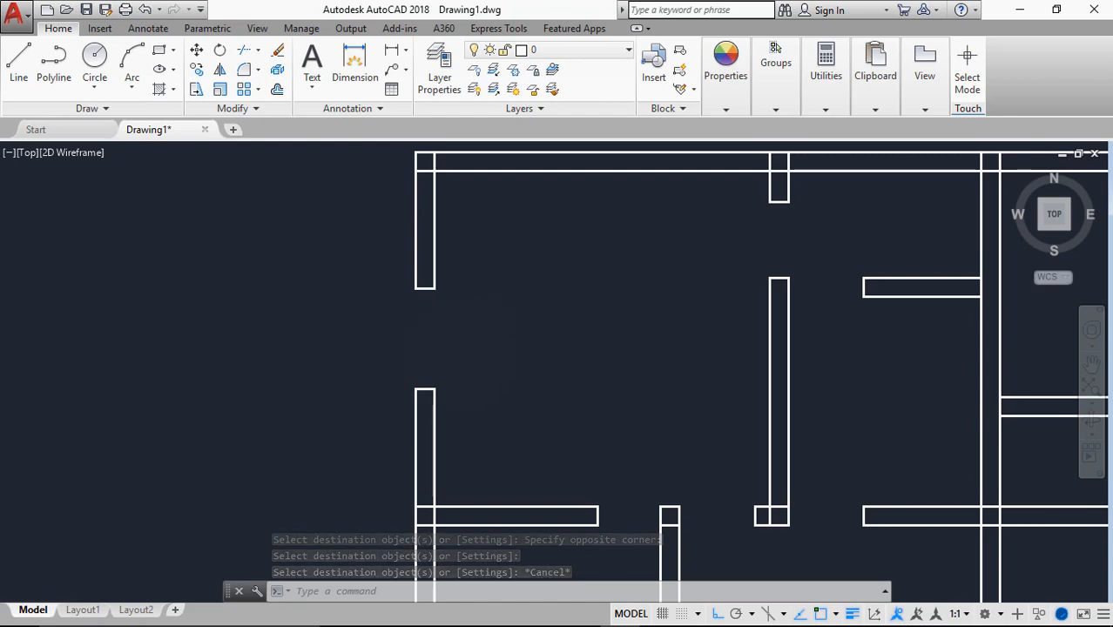
# Examine the kitchen, terrace, W.C. and guest room openings in the ground floor sketch and compare them with the drawn plan.
pyautogui.scroll(-5, 551, 375)
pyautogui.scroll(-4, 612, 370)
pyautogui.moveTo(414, 372); pyautogui.dragTo(276, 384, button='middle')
pyautogui.scroll(-5, 320, 369)
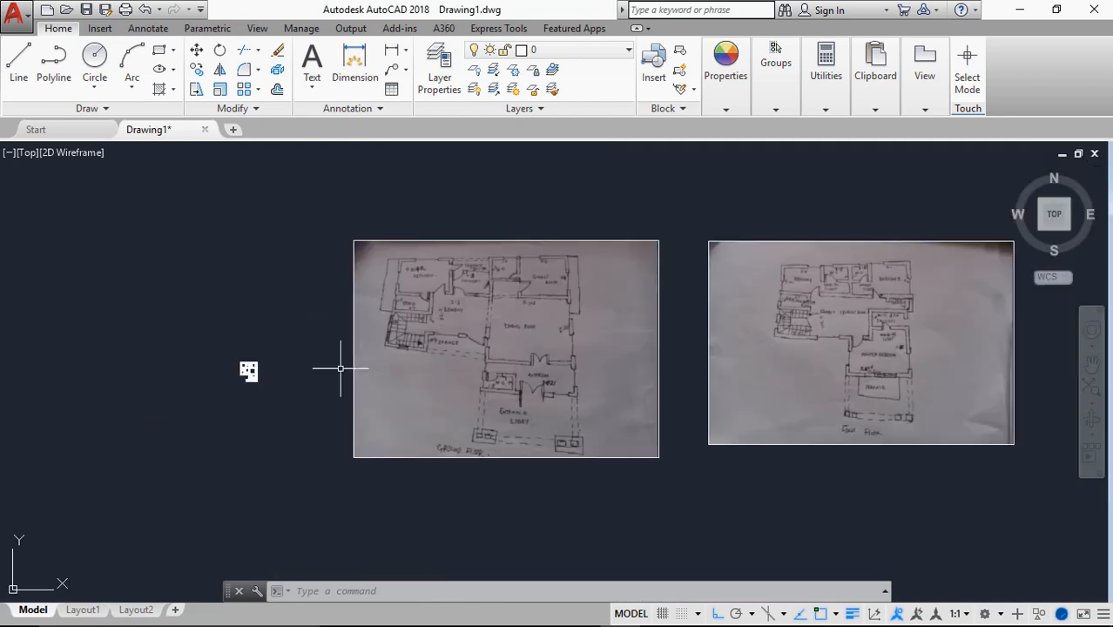
pyautogui.scroll(8, 462, 263)
pyautogui.scroll(-4, 452, 287)
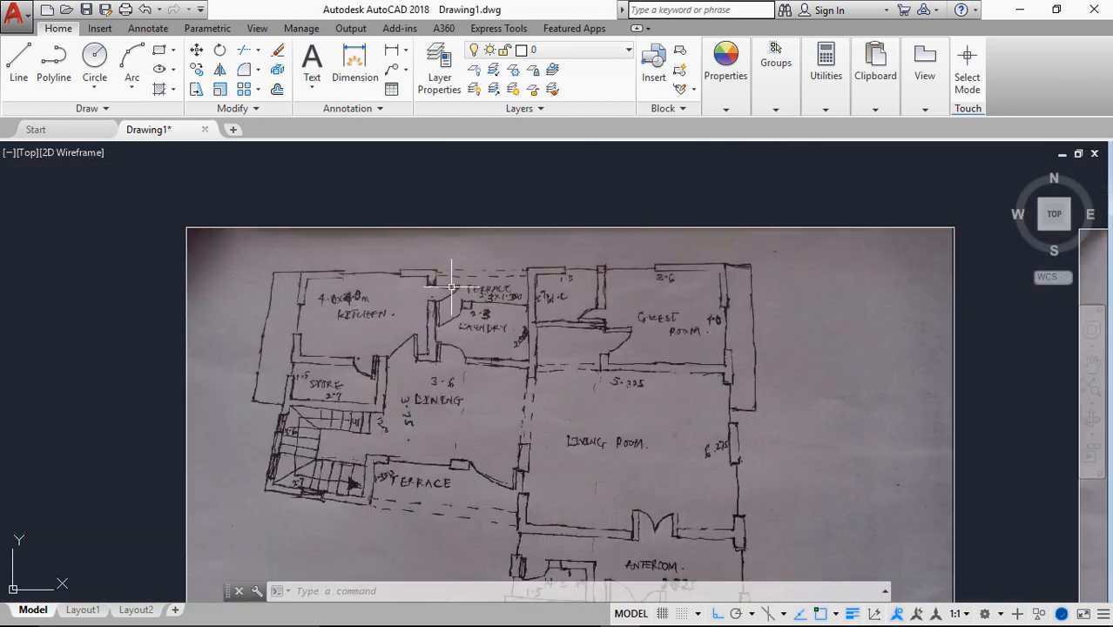
pyautogui.scroll(4, 620, 278)
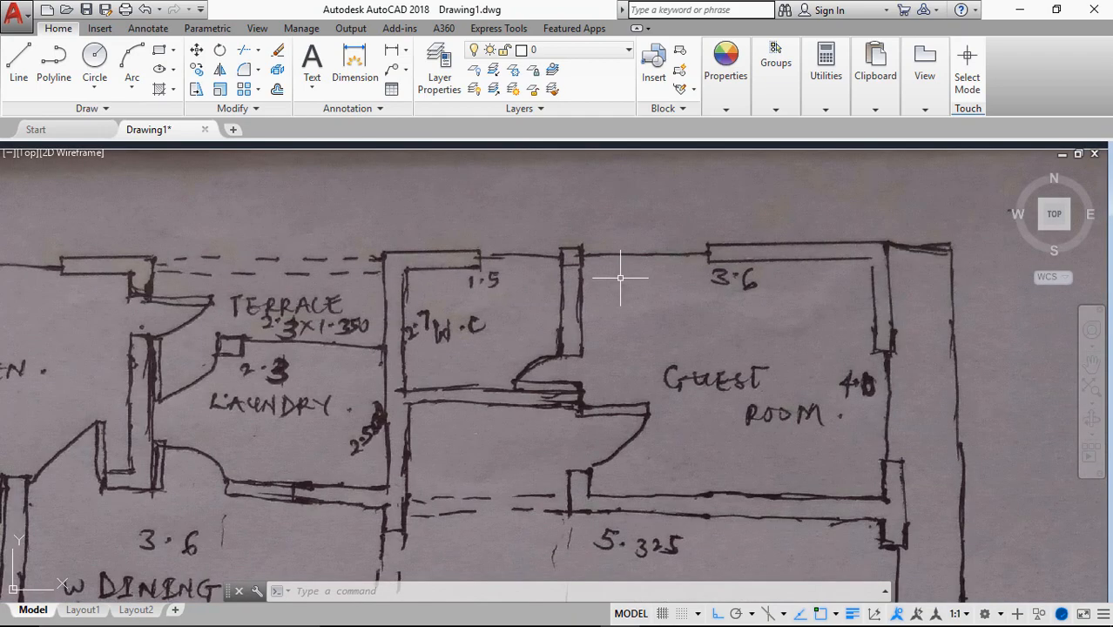
pyautogui.scroll(-4, 621, 278)
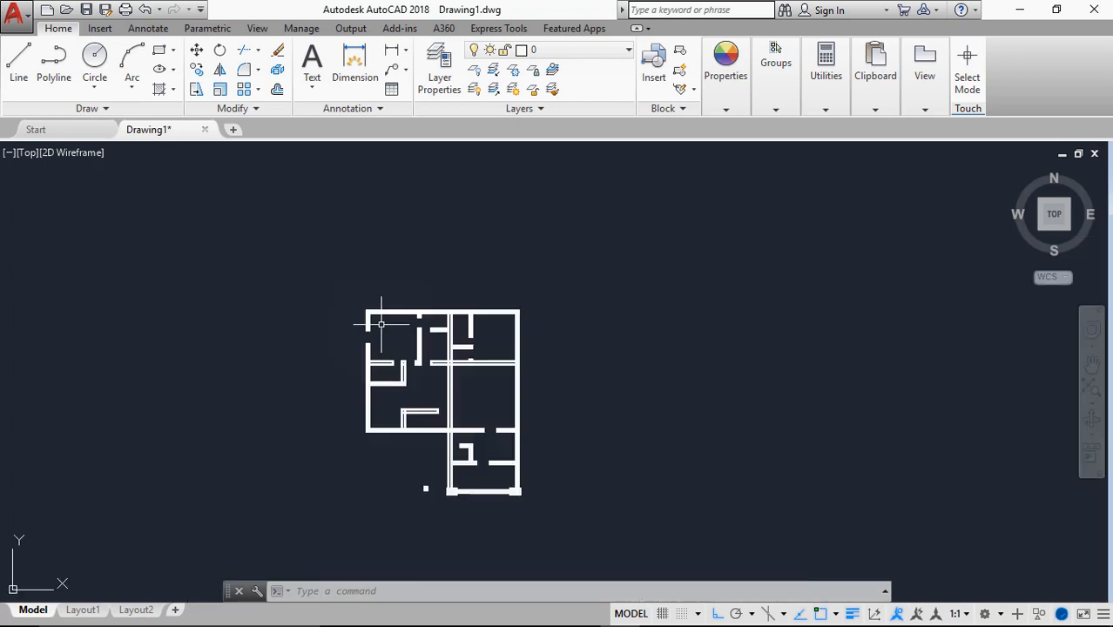
pyautogui.scroll(8, 329, 352)
pyautogui.scroll(-4, 526, 288)
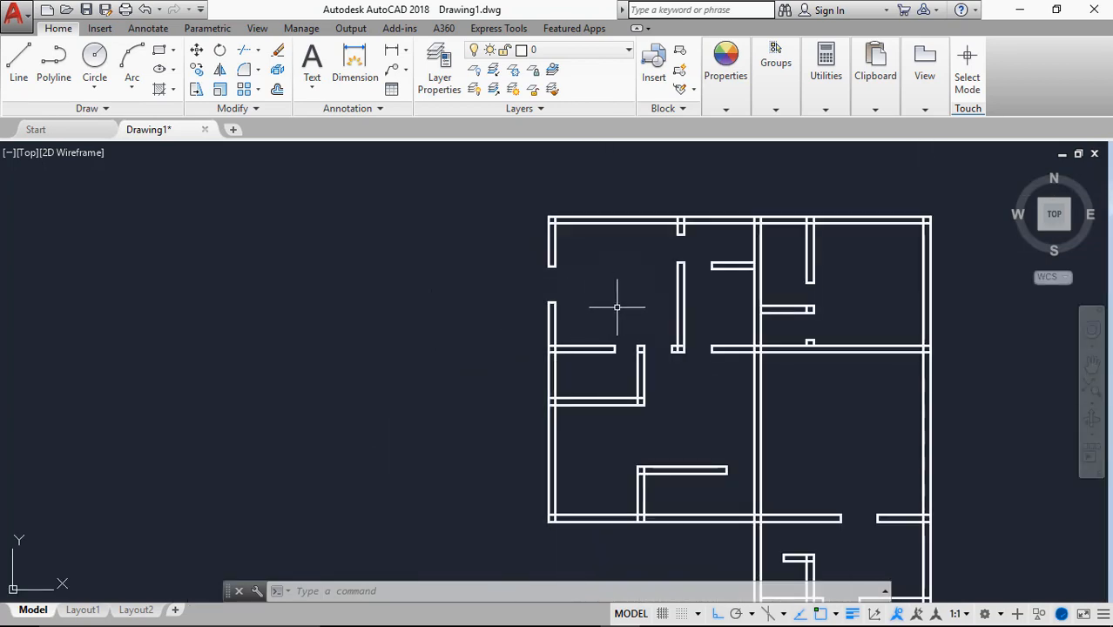
pyautogui.moveTo(635, 285); pyautogui.dragTo(477, 365, button='middle')
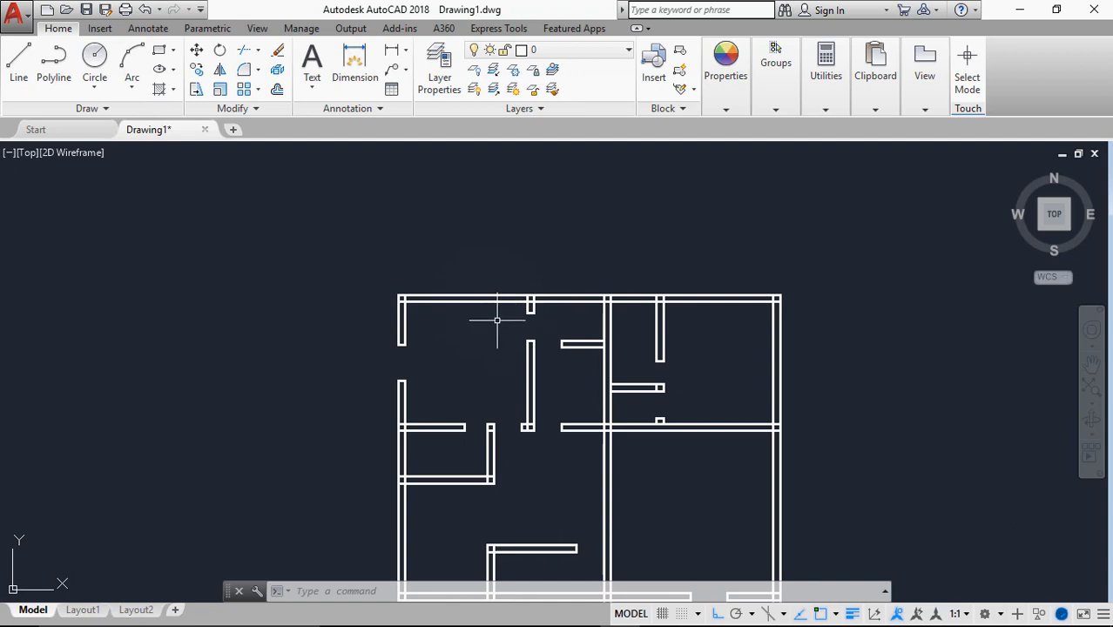
# Draw a vertical jamb line across the kitchen's north wall, tracked 1400 east from the inner northwest corner.
pyautogui.write('l')
pyautogui.press('Return')
pyautogui.write('tk')
pyautogui.press('Return')
pyautogui.scroll(8, 437, 305)
pyautogui.click(405, 298)
pyautogui.write('1400')
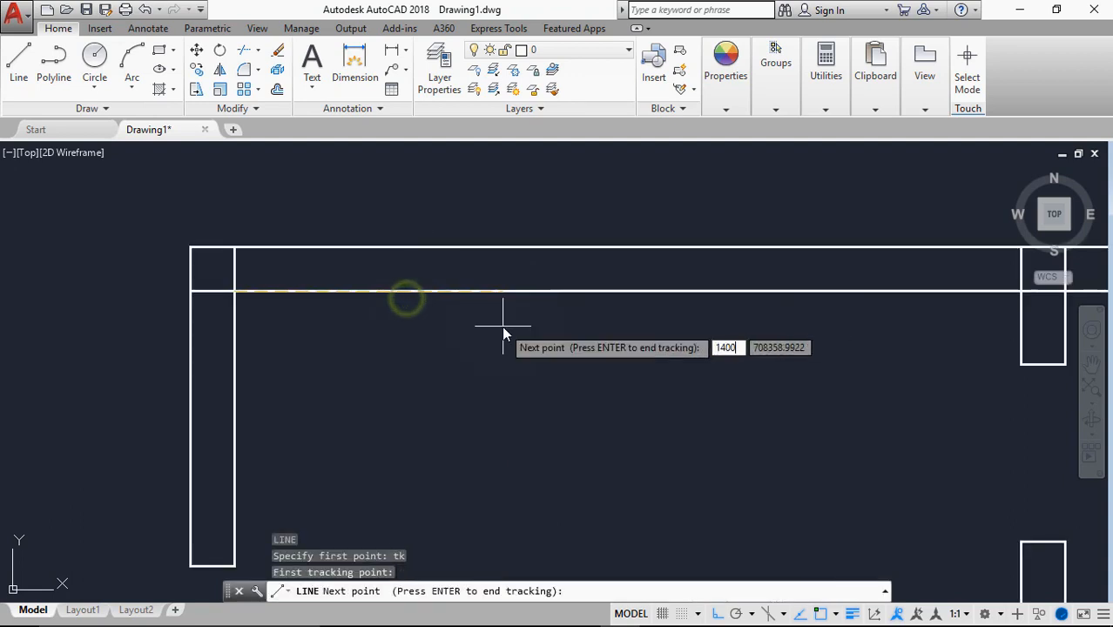
pyautogui.press('Return')
pyautogui.press('Return')
pyautogui.click(515, 180)
pyautogui.press('Return')
# Offset the kitchen window's jamb line 1200 to the east.
pyautogui.write('o')
pyautogui.press('Return')
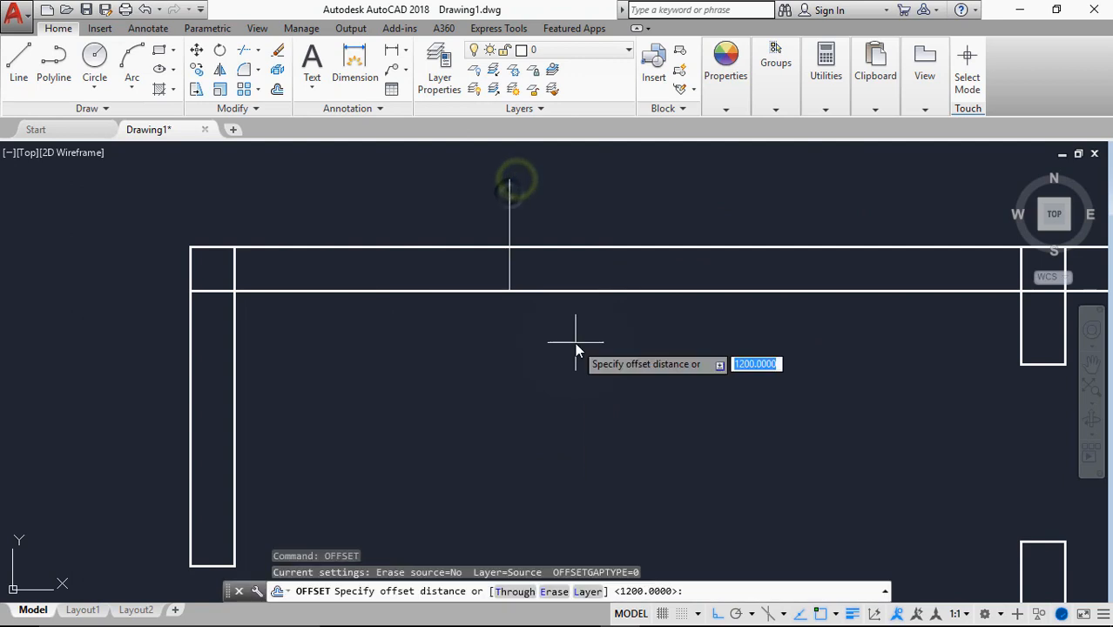
pyautogui.press('Return')
pyautogui.click(510, 268)
pyautogui.click(614, 263)
pyautogui.press('Return')
# Trim the north wall lines between the two kitchen jamb lines and the line ends projecting outside the wall.
pyautogui.write('tr')
pyautogui.press('Return')
pyautogui.click(765, 188)
pyautogui.click(765, 216)
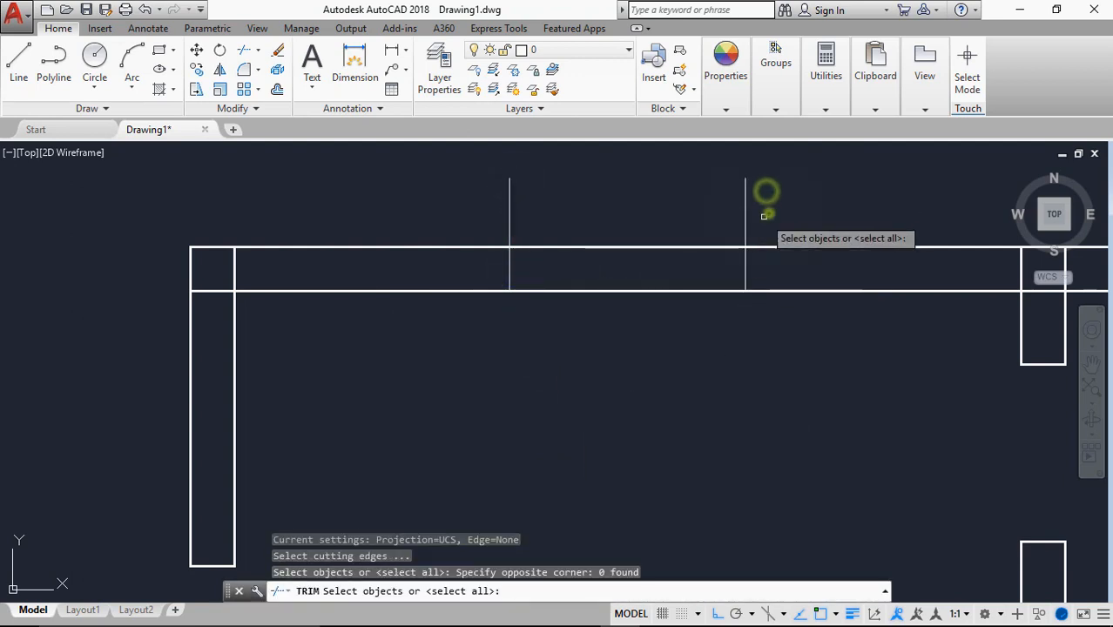
pyautogui.press('Return')
pyautogui.click(754, 192)
pyautogui.click(417, 234)
pyautogui.click(621, 210)
pyautogui.click(484, 425)
pyautogui.hotkey('ctrl', 'z')
pyautogui.click(644, 226)
pyautogui.click(609, 346)
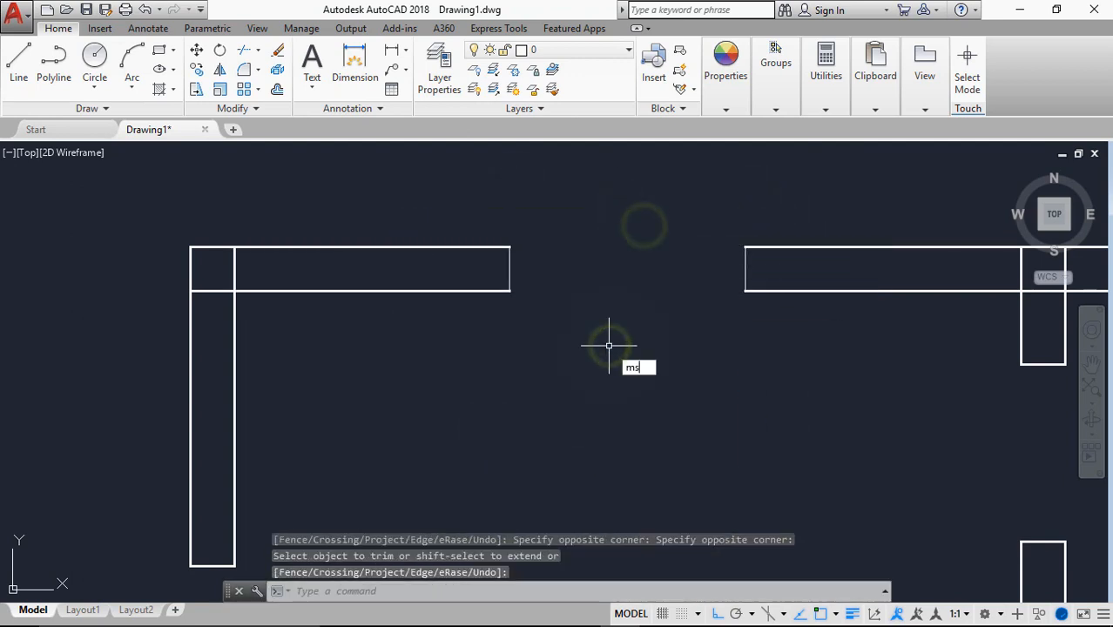
# Match the properties of both kitchen window jamb lines to the north wall line.
pyautogui.press('Escape')
pyautogui.write('ma')
pyautogui.press('Return')
pyautogui.click(763, 289)
pyautogui.click(749, 276)
pyautogui.click(627, 276)
pyautogui.click(514, 263)
pyautogui.click(497, 276)
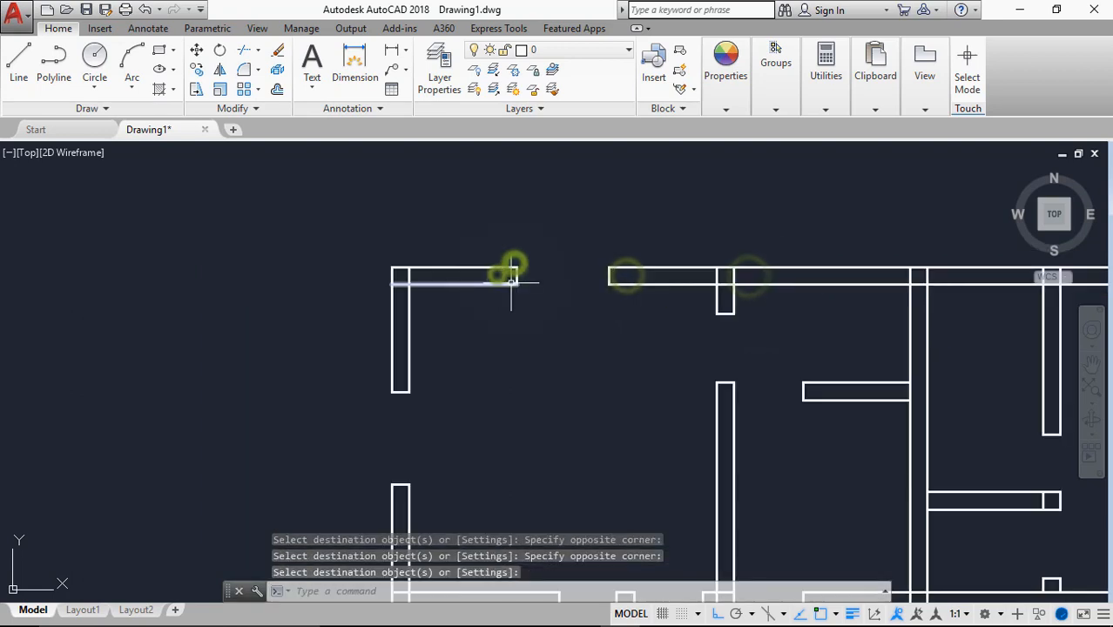
pyautogui.scroll(-2, 641, 410)
pyautogui.scroll(4, 735, 348)
pyautogui.write('o')
pyautogui.press('Escape')
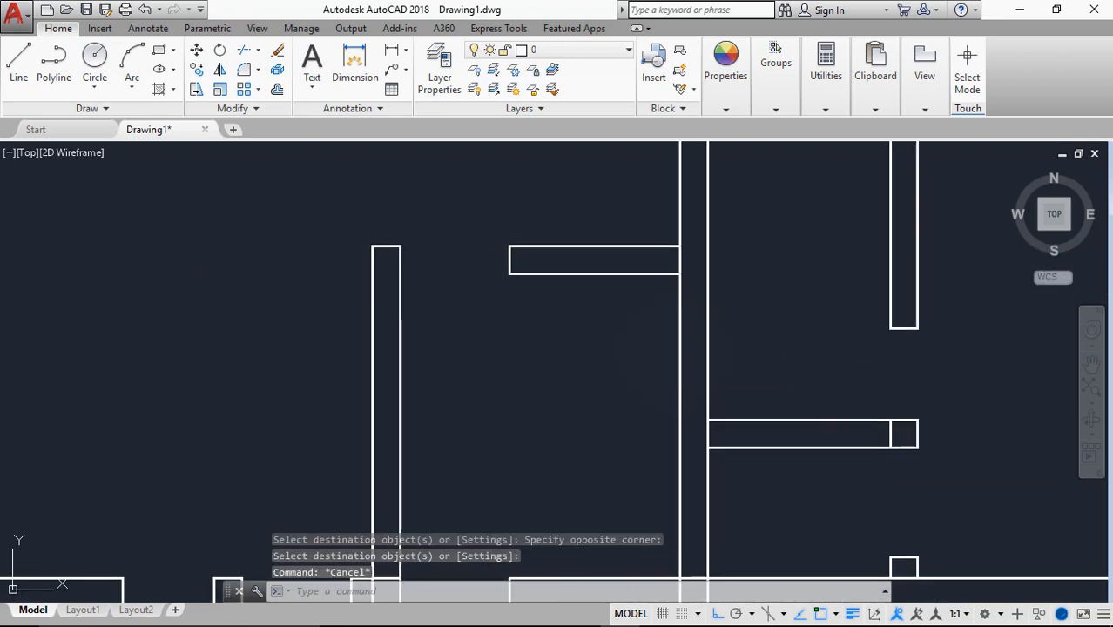
pyautogui.write('l')
pyautogui.press('Return')
pyautogui.write('tk')
pyautogui.press('Return')
pyautogui.click(678, 249)
pyautogui.write('1200')
pyautogui.press('Return')
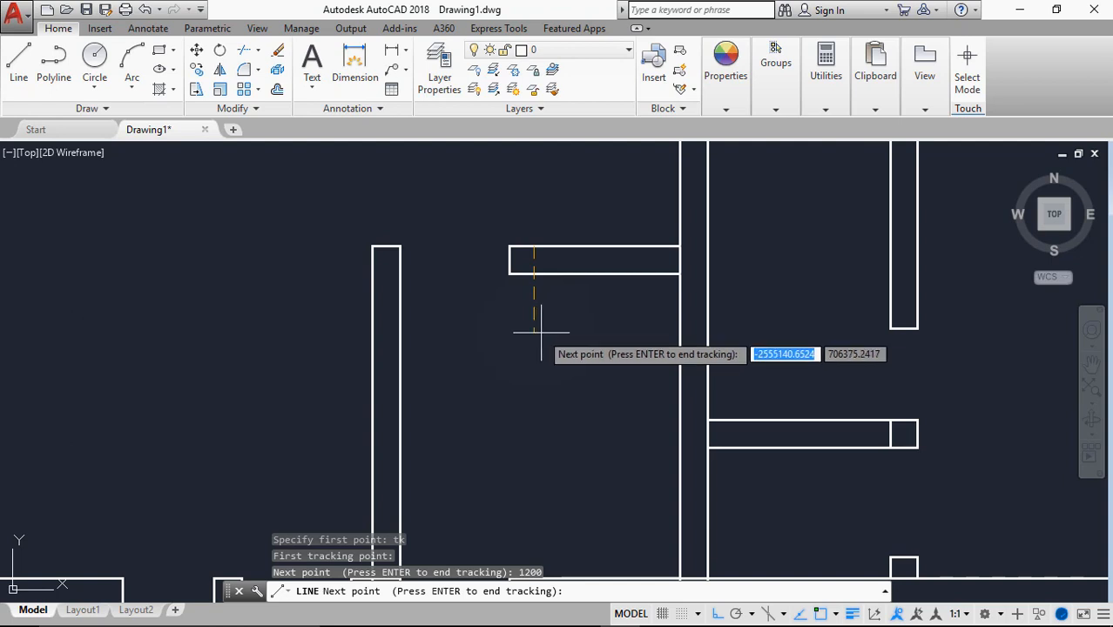
pyautogui.press('Return')
pyautogui.press('Escape')
# Draw a vertical line across the terrace–laundry wall, tracked 1200 west from its lower junction with the W.C. wall.
pyautogui.press('Return')
pyautogui.write('tk')
pyautogui.press('Return')
pyautogui.click(679, 274)
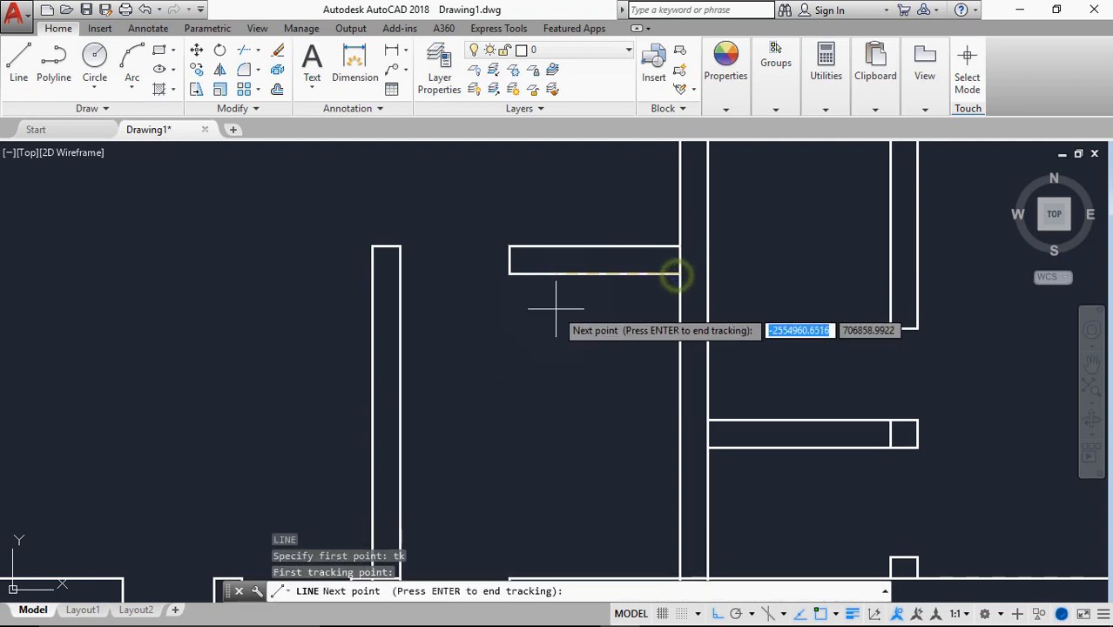
pyautogui.write('1200')
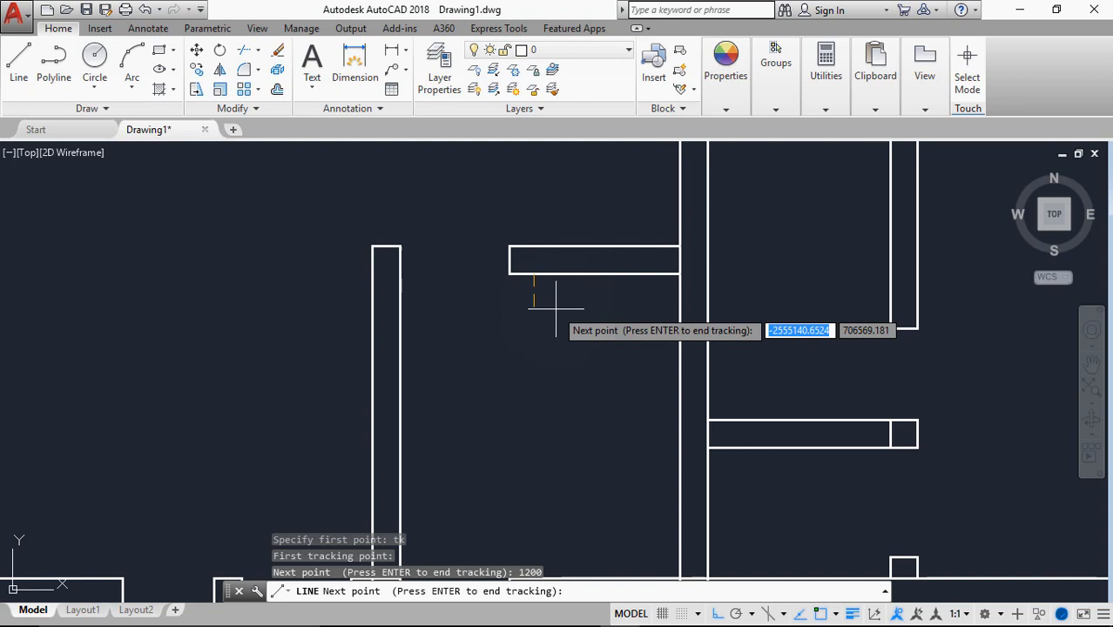
pyautogui.press('Return')
pyautogui.click(497, 188)
pyautogui.press('Return')
# Trim the terrace–laundry wall back to a short pier and remove the excess of the cutting line.
pyautogui.write('tr')
pyautogui.press('Return')
pyautogui.click(638, 228)
pyautogui.press('Return')
pyautogui.click(618, 251)
pyautogui.click(606, 286)
pyautogui.press('Return')
pyautogui.press('Return')
pyautogui.press('Return')
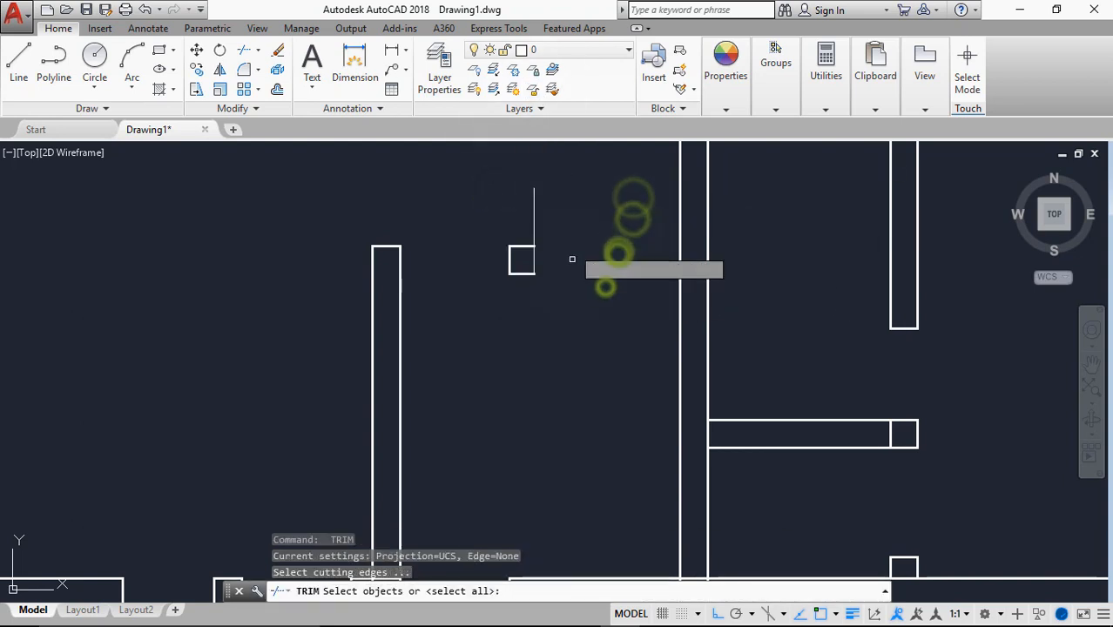
pyautogui.click(567, 207)
pyautogui.click(522, 224)
pyautogui.press('Return')
# Match the new edge of the laundry wall pier to the properties of the wall lines.
pyautogui.write('ma')
pyautogui.press('Return')
pyautogui.click(520, 275)
# Draw a vertical jamb line through the W.C.'s north wall, tracked west from the wall separating it from the guest room.
pyautogui.scroll(-2, 546, 290)
pyautogui.moveTo(667, 159); pyautogui.dragTo(533, 259, button='middle')
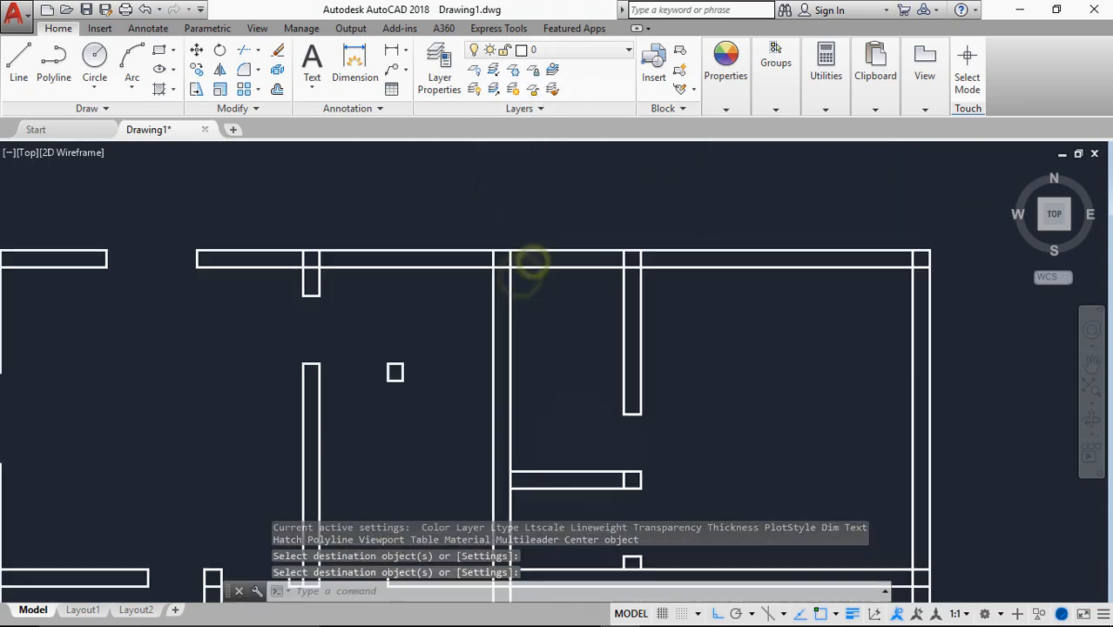
pyautogui.scroll(-2, 533, 259)
pyautogui.moveTo(654, 188); pyautogui.dragTo(621, 379, button='middle')
pyautogui.moveTo(553, 490); pyautogui.dragTo(552, 402, button='middle')
pyautogui.scroll(3, 552, 402)
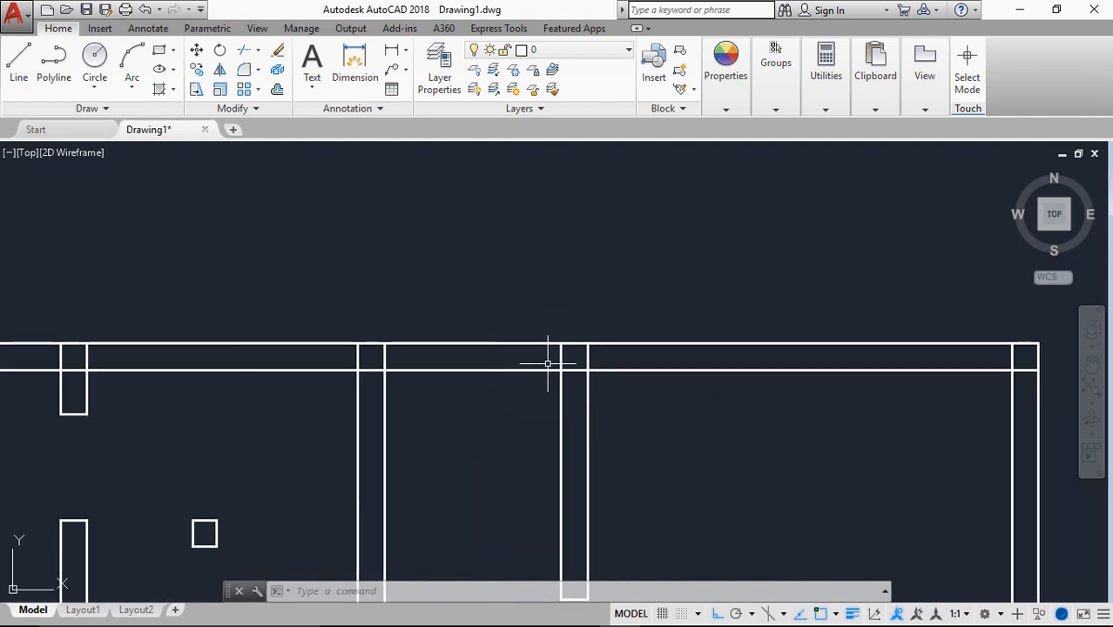
pyautogui.write('l')
pyautogui.press('Return')
pyautogui.write('tk')
pyautogui.press('Return')
pyautogui.click(560, 346)
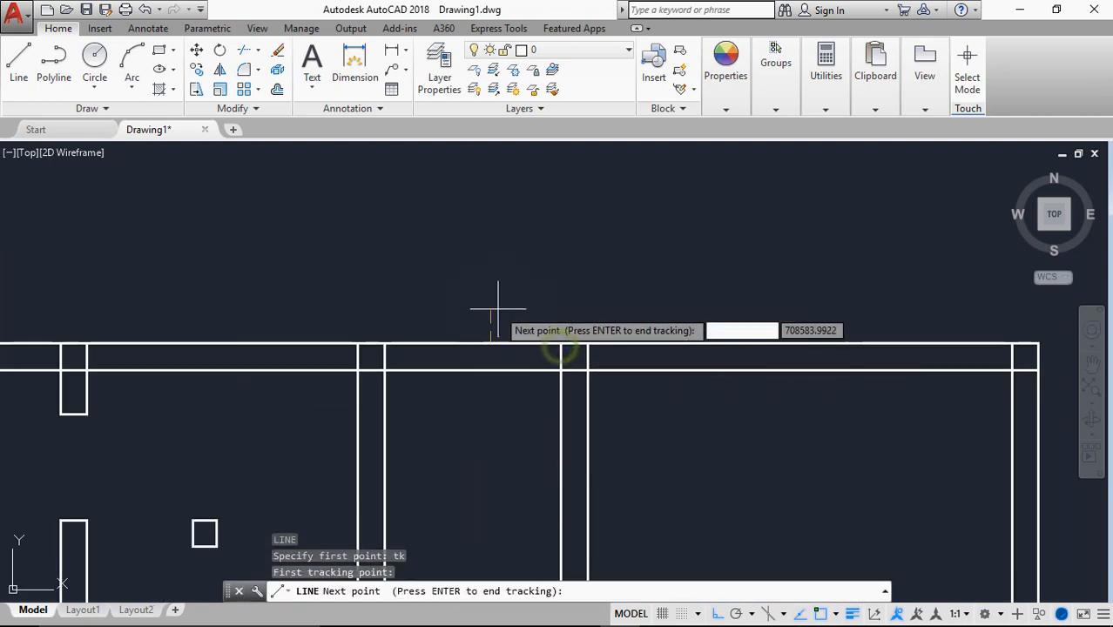
pyautogui.press('Return')
pyautogui.click(475, 427)
pyautogui.press('Return')
# Trim the W.C.'s north wall between the jamb line and the guest room wall, and remove the projecting line end.
pyautogui.write('tr')
pyautogui.press('Return')
pyautogui.press('Return')
pyautogui.click(537, 325)
pyautogui.click(523, 404)
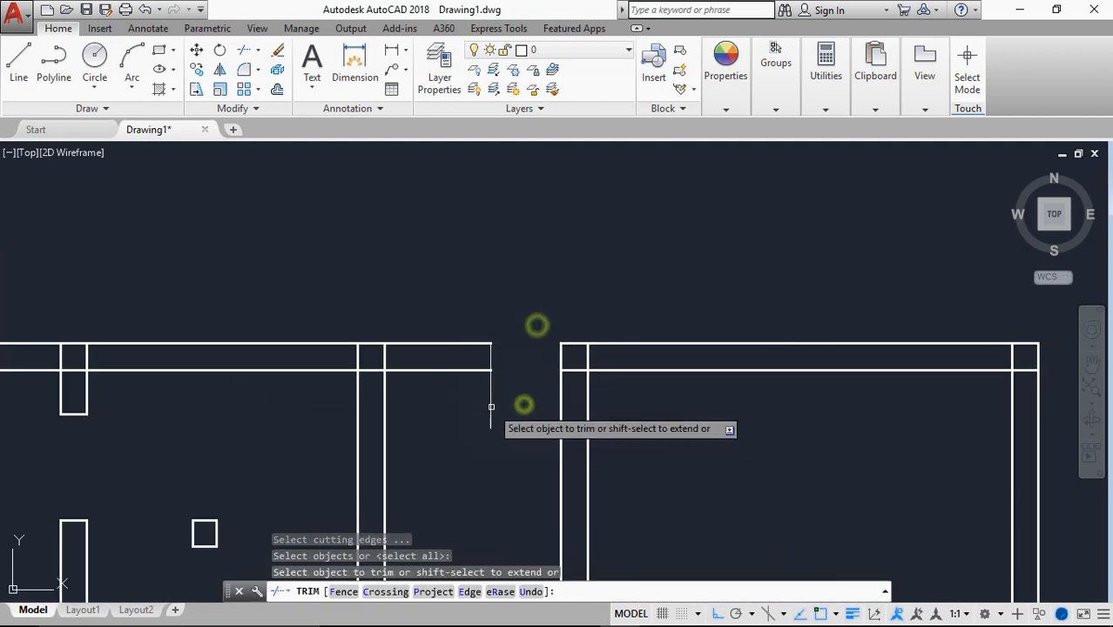
pyautogui.click(487, 405)
pyautogui.press('Escape')
# Match the W.C. window's jamb line to the properties of the north wall line.
pyautogui.write('ma')
pyautogui.press('Return')
pyautogui.click(480, 345)
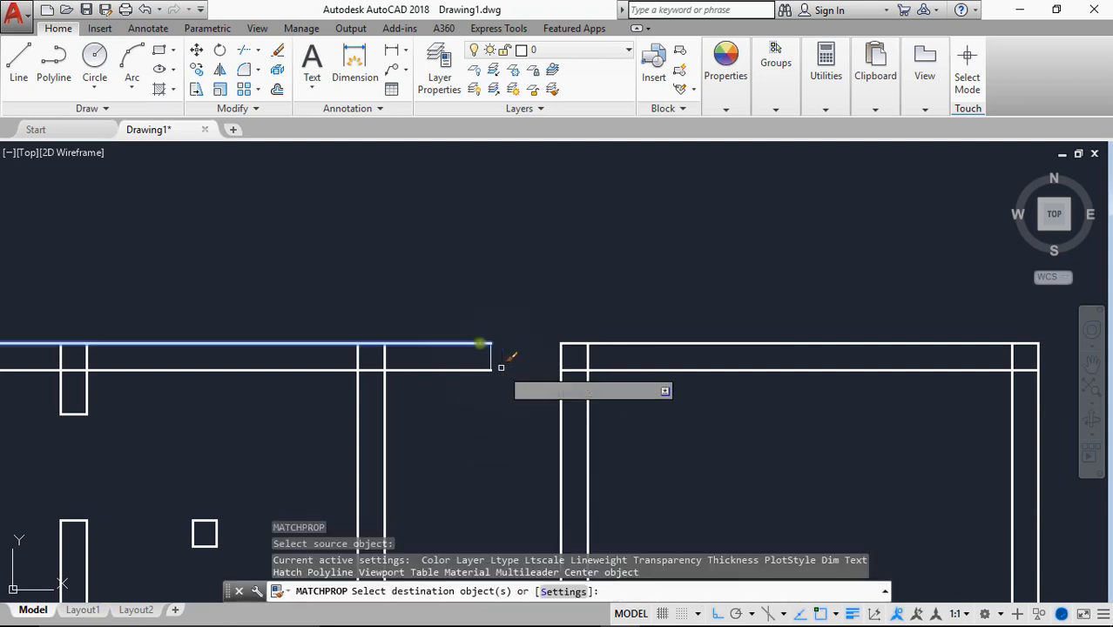
pyautogui.click(490, 360)
pyautogui.press('Return')
# Draw a vertical jamb line through the guest room's north wall, tracked 1500 east from the W.C. partition's guest room face.
pyautogui.moveTo(636, 392); pyautogui.dragTo(501, 360, button='middle')
pyautogui.press('l')
pyautogui.press('Return')
pyautogui.write('tk')
pyautogui.press('Return')
pyautogui.click(457, 303)
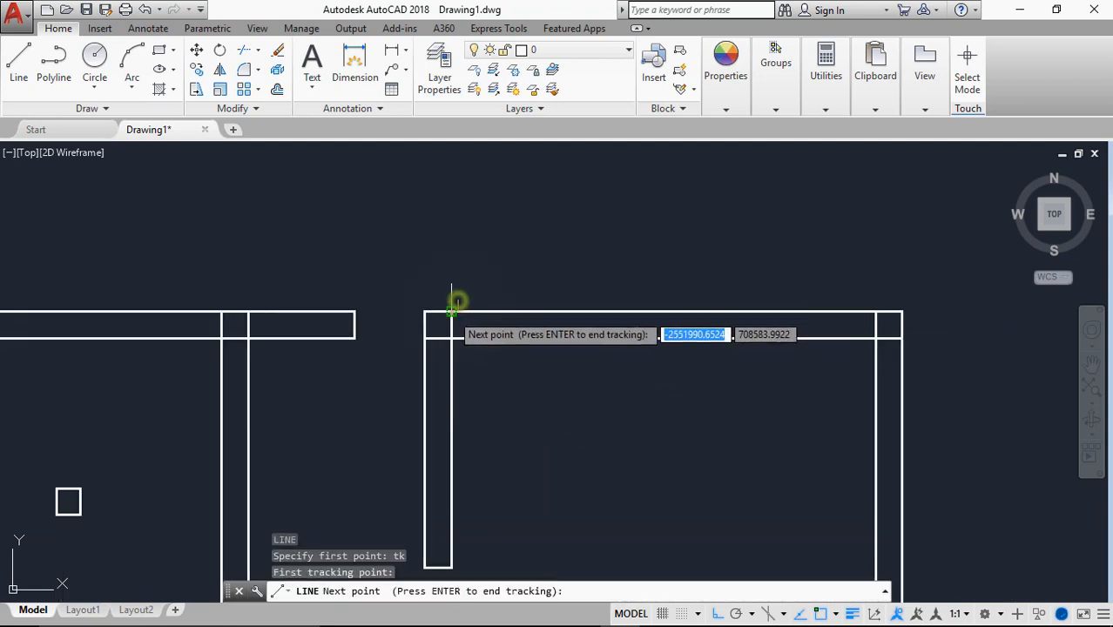
pyautogui.write('1500')
pyautogui.press('Return')
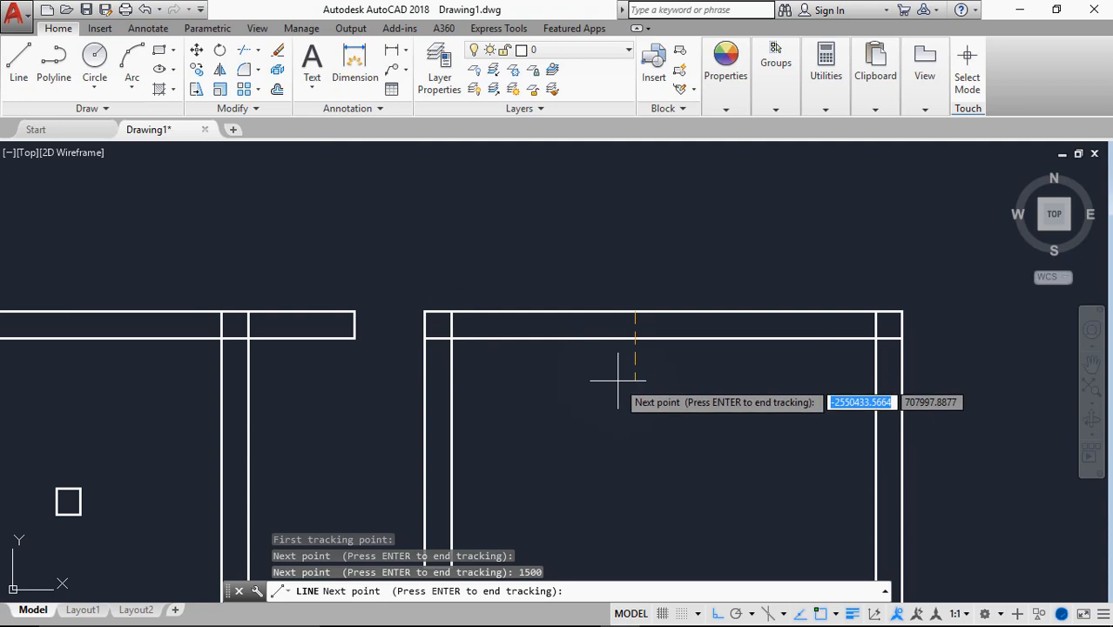
pyautogui.press('Return')
pyautogui.click(626, 397)
pyautogui.press('Return')
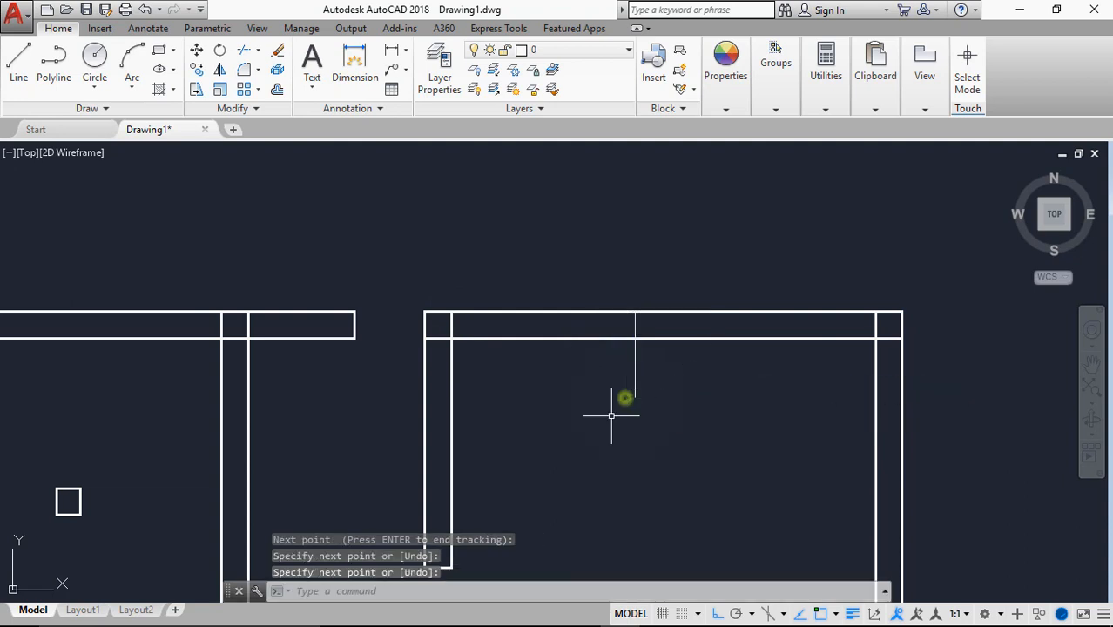
# Trim the guest room's north wall between the W.C. partition and the jamb line, and remove the projecting line end.
pyautogui.write('tr')
pyautogui.press('Return')
pyautogui.press('Return')
pyautogui.click(576, 272)
pyautogui.click(539, 404)
pyautogui.click(647, 362)
pyautogui.click(601, 363)
pyautogui.press('Return')
# Match the guest room window's jamb line to the properties of the north wall line.
pyautogui.write('ma')
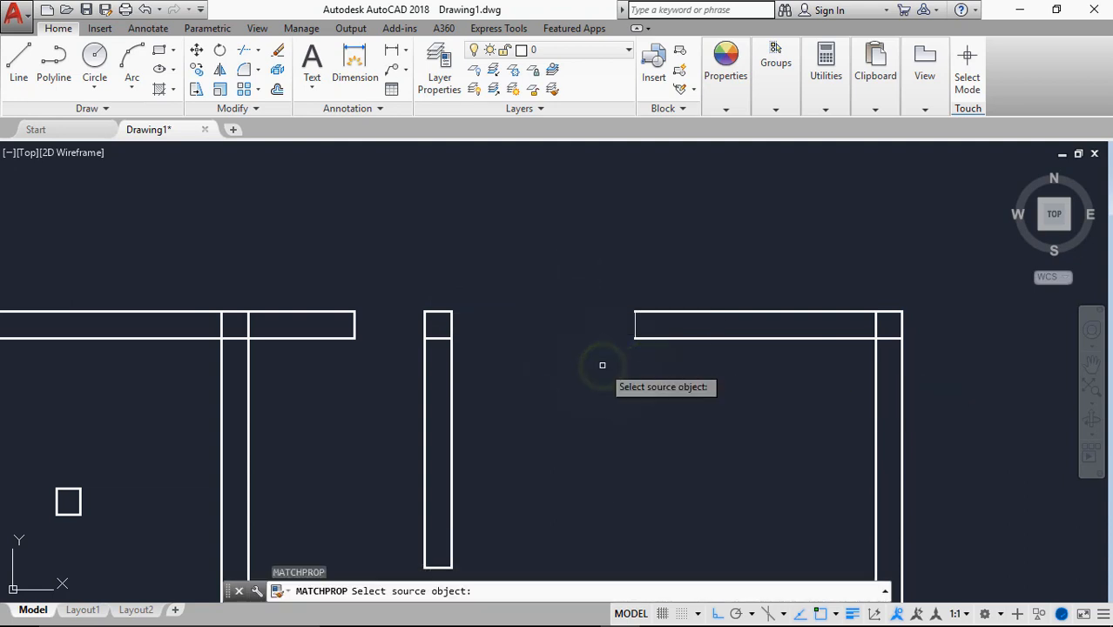
pyautogui.click(788, 338)
pyautogui.click(637, 323)
pyautogui.click(622, 324)
pyautogui.press('Return')
# Draw a horizontal jamb line across the guest room's east wall, tracked 1400 north from the inner southeast corner.
pyautogui.scroll(-5, 657, 348)
pyautogui.scroll(-3, 657, 348)
pyautogui.moveTo(702, 456); pyautogui.dragTo(711, 338, button='middle')
pyautogui.scroll(3, 711, 338)
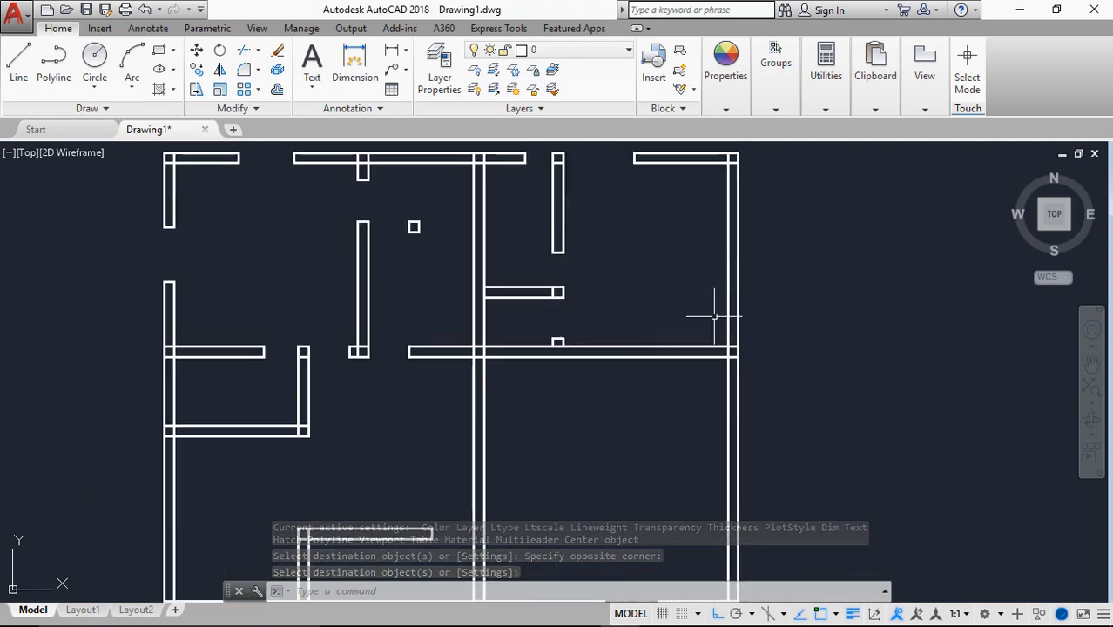
pyautogui.moveTo(696, 244); pyautogui.dragTo(688, 313, button='middle')
pyautogui.write('l')
pyautogui.press('Return')
pyautogui.write('1')
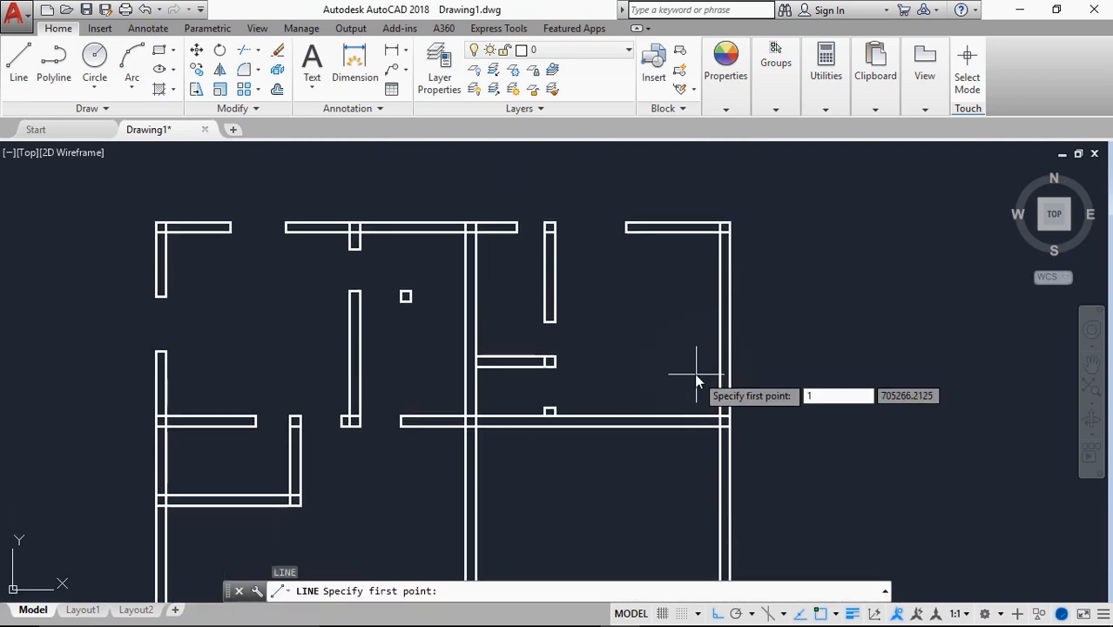
pyautogui.write('k')
pyautogui.press('Return')
pyautogui.click(721, 420)
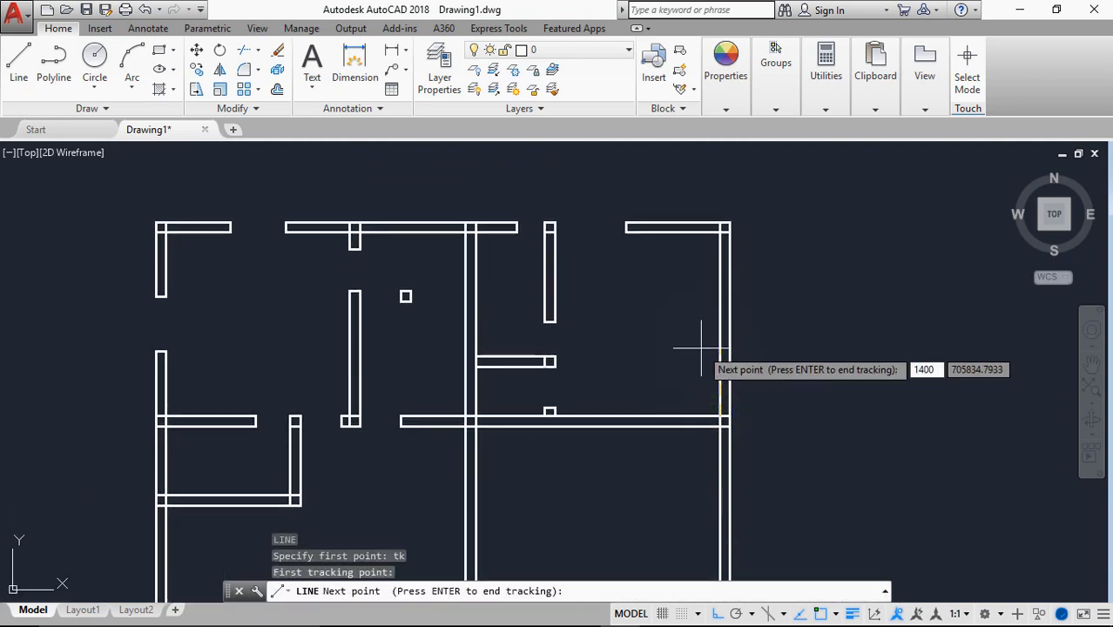
pyautogui.press('Return')
pyautogui.press('Return')
pyautogui.click(799, 359)
pyautogui.press('Return')
pyautogui.write('tr')
pyautogui.press('Return')
pyautogui.press('Return')
pyautogui.press('Escape')
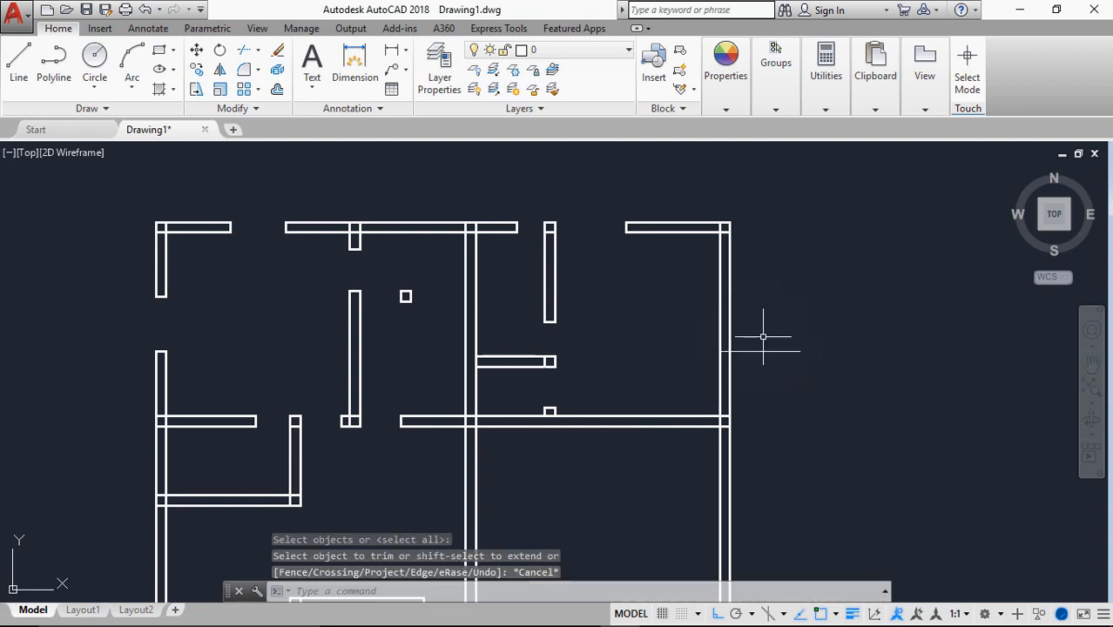
# Offset the jamb line on the guest room's east wall 1500 north.
pyautogui.write('o')
pyautogui.press('Return')
pyautogui.press('Return')
pyautogui.press('Escape')
pyautogui.press('Return')
pyautogui.write('1500')
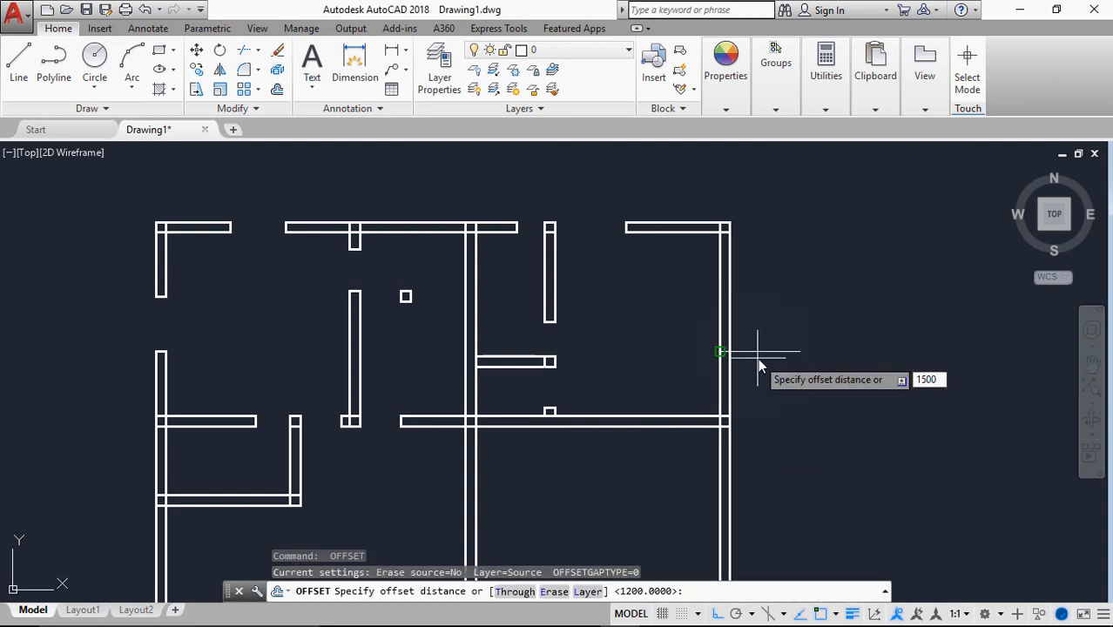
pyautogui.press('Return')
pyautogui.click(748, 352)
pyautogui.click(752, 321)
pyautogui.press('Return')
# Trim the guest room's east wall between its two jamb lines and remove the lines' projecting ends.
pyautogui.write('tr')
pyautogui.press('Return')
pyautogui.press('Return')
pyautogui.click(763, 324)
pyautogui.click(706, 323)
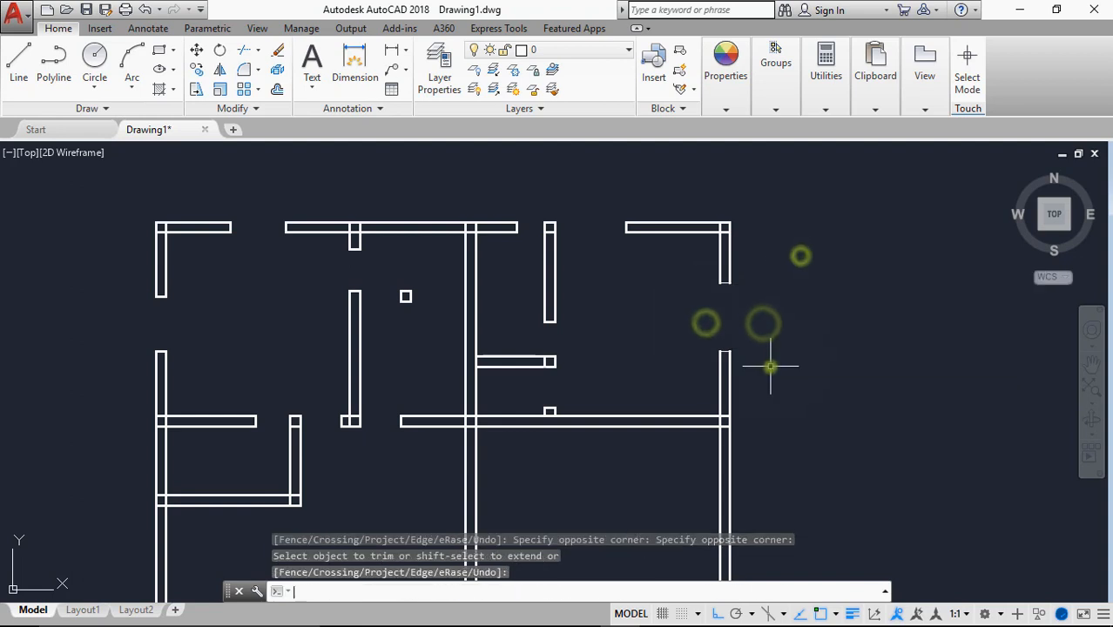
# Match both jamb lines of the guest room's east window to the properties of the wall line.
pyautogui.write('ma')
pyautogui.press('Return')
pyautogui.click(729, 370)
pyautogui.click(732, 363)
pyautogui.scroll(7, 728, 358)
pyautogui.click(725, 250)
pyautogui.click(707, 356)
pyautogui.scroll(-5, 701, 324)
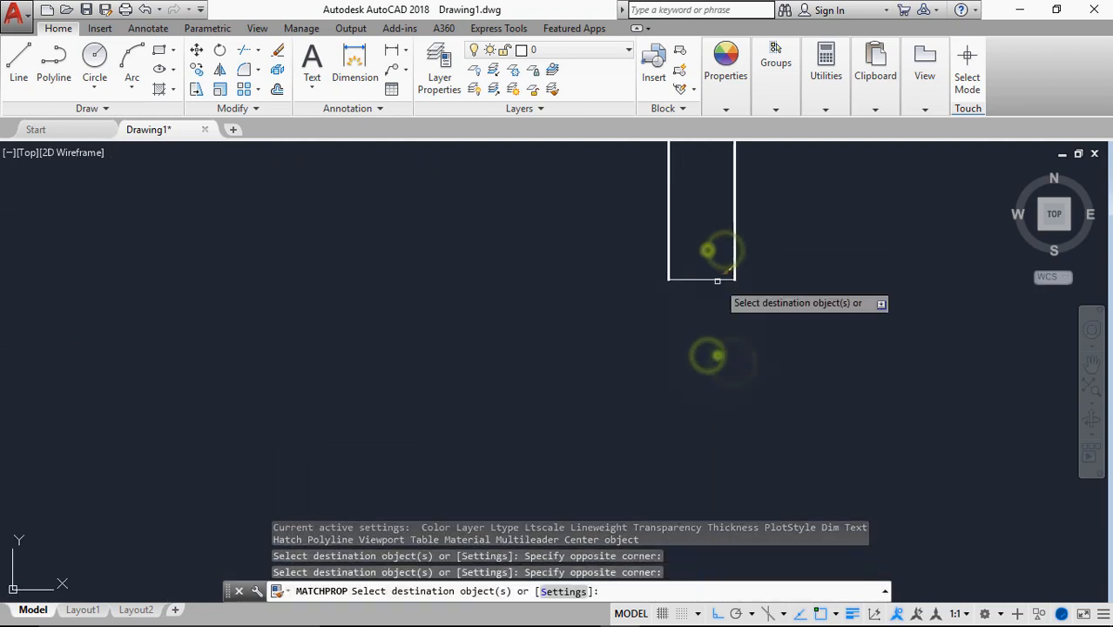
pyautogui.click(717, 254)
pyautogui.click(702, 305)
pyautogui.scroll(-5, 704, 324)
pyautogui.click(705, 324)
pyautogui.click(706, 353)
pyautogui.press('Return')
# Draw a horizontal jamb line across the east wall of the large room south of the guest room, tracked 450 north from its southeast corner.
pyautogui.scroll(-4, 705, 352)
pyautogui.moveTo(648, 364); pyautogui.dragTo(607, 301, button='middle')
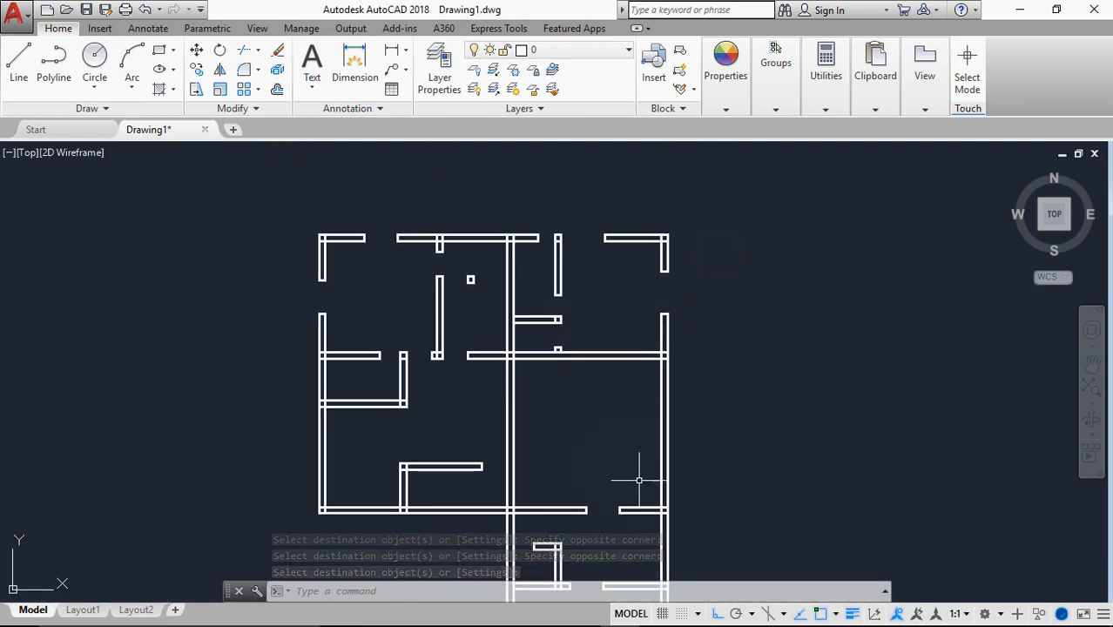
pyautogui.scroll(3, 638, 480)
pyautogui.write('l')
pyautogui.press('Return')
pyautogui.write('tk')
pyautogui.press('Return')
pyautogui.scroll(4, 647, 429)
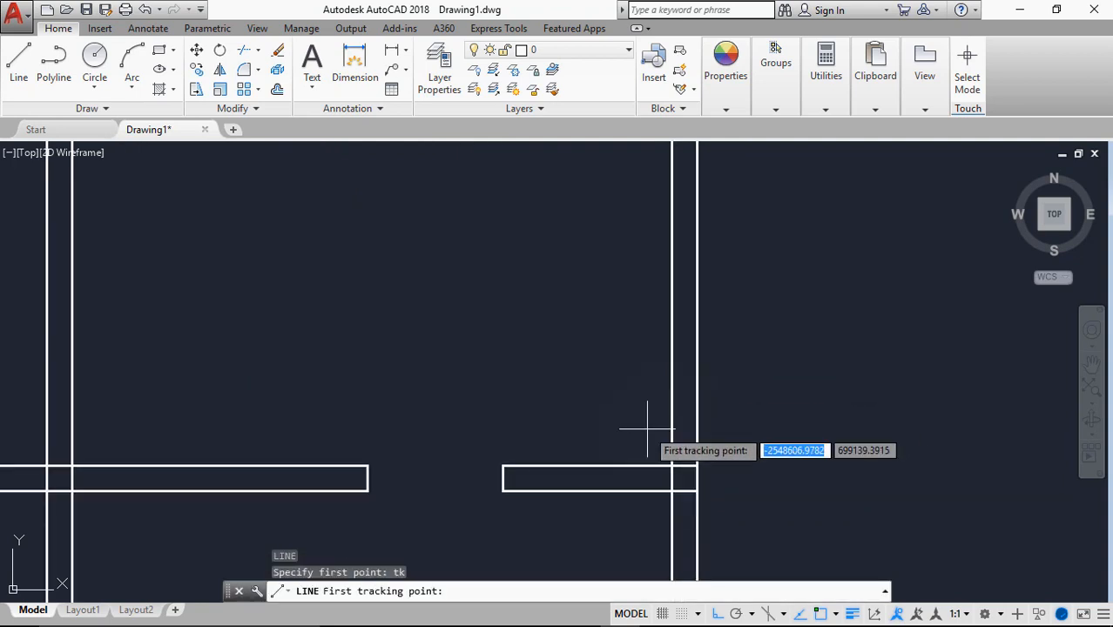
pyautogui.click(697, 466)
pyautogui.write('450')
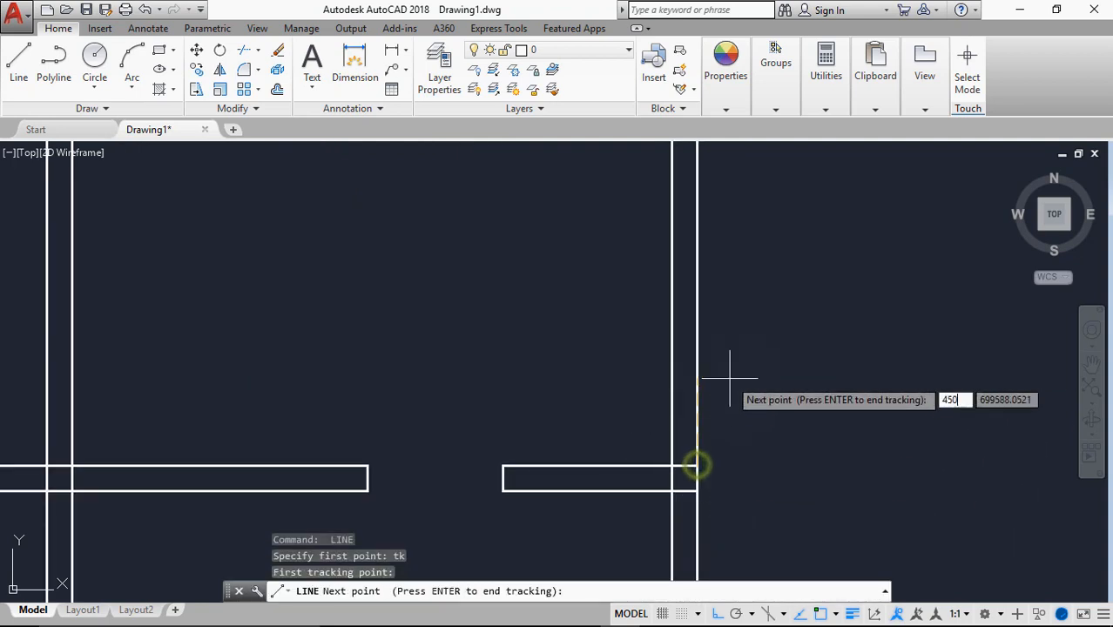
pyautogui.press('Return')
pyautogui.press('Return')
pyautogui.click(592, 416)
pyautogui.press('Return')
# Offset the large room's southern jamb line 1500 north.
pyautogui.write('o')
pyautogui.press('Return')
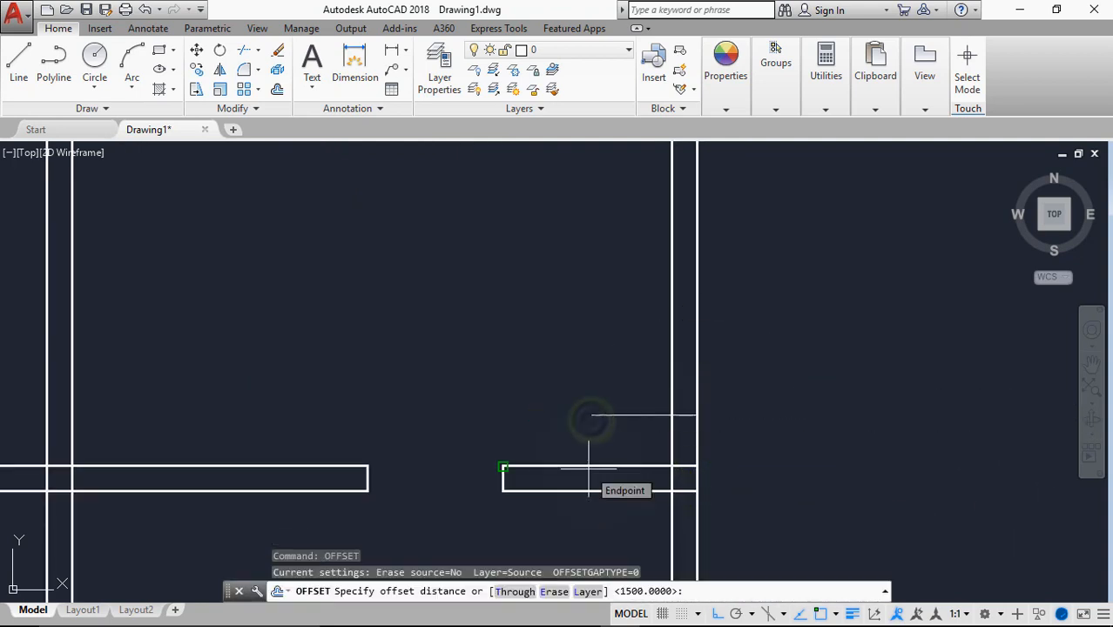
pyautogui.press('Return')
pyautogui.click(638, 423)
pyautogui.click(636, 414)
pyautogui.click(636, 346)
pyautogui.scroll(-6, 625, 418)
pyautogui.scroll(6, 636, 361)
pyautogui.press('Return')
# Draw a horizontal jamb line across the large room's east wall, tracked 450 south from the room's northeast corner.
pyautogui.write('l')
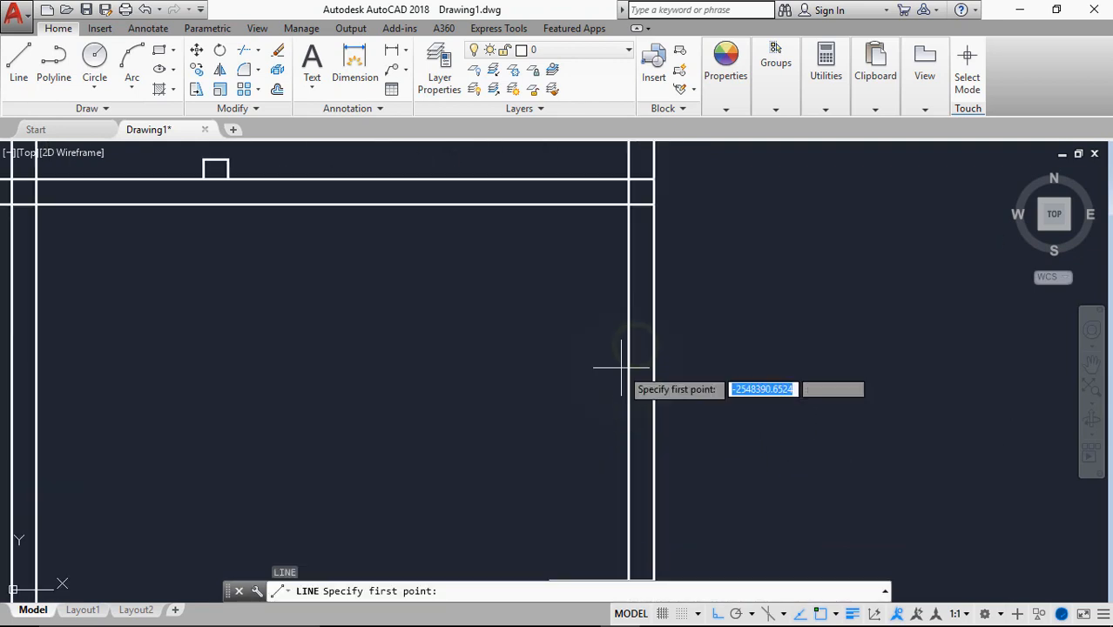
pyautogui.write('tk')
pyautogui.press('Return')
pyautogui.click(642, 201)
pyautogui.write('450')
pyautogui.press('Return')
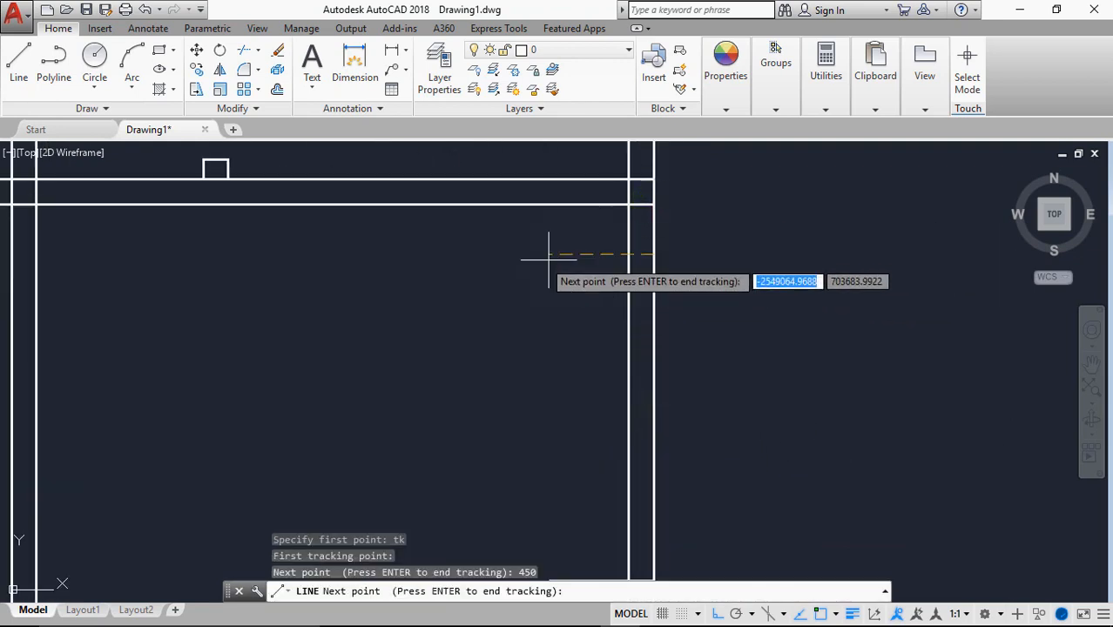
pyautogui.press('Return')
pyautogui.click(501, 271)
pyautogui.press('Escape')
# Offset the large room's northernmost jamb line 1500 south.
pyautogui.write('o')
pyautogui.press('Return')
pyautogui.press('Return')
pyautogui.click(553, 257)
pyautogui.click(555, 355)
pyautogui.scroll(-5, 554, 356)
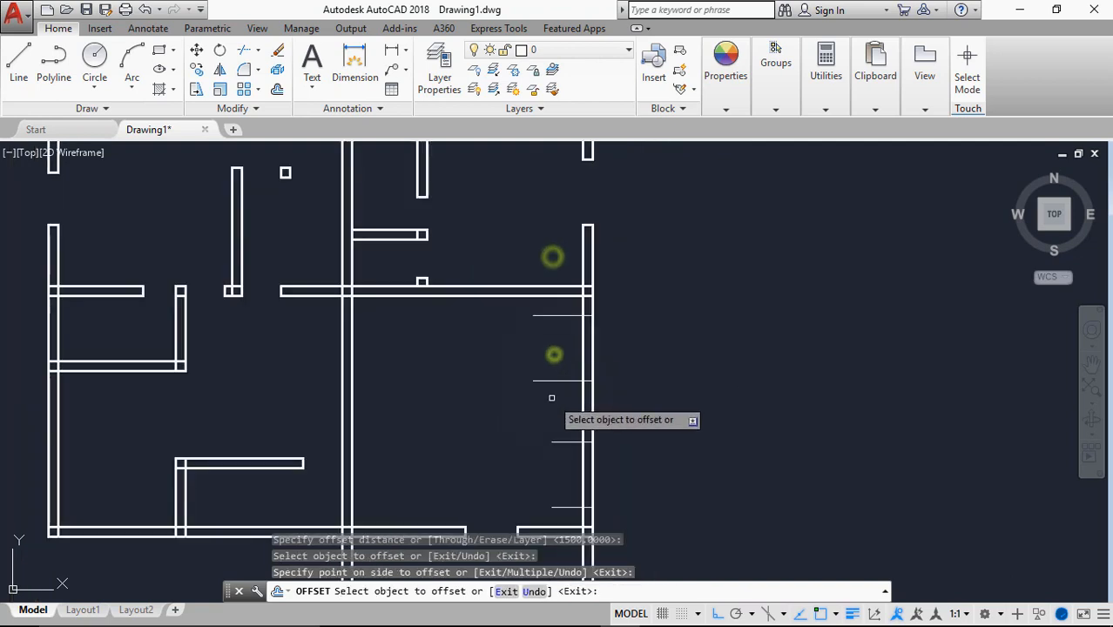
pyautogui.press('Return')
# Trim the large room's east wall at both window openings and remove the jamb lines' projecting ends.
pyautogui.write('tr')
pyautogui.press('Return')
pyautogui.press('Return')
pyautogui.click(613, 338)
pyautogui.click(568, 359)
pyautogui.click(566, 311)
pyautogui.click(526, 405)
pyautogui.click(610, 468)
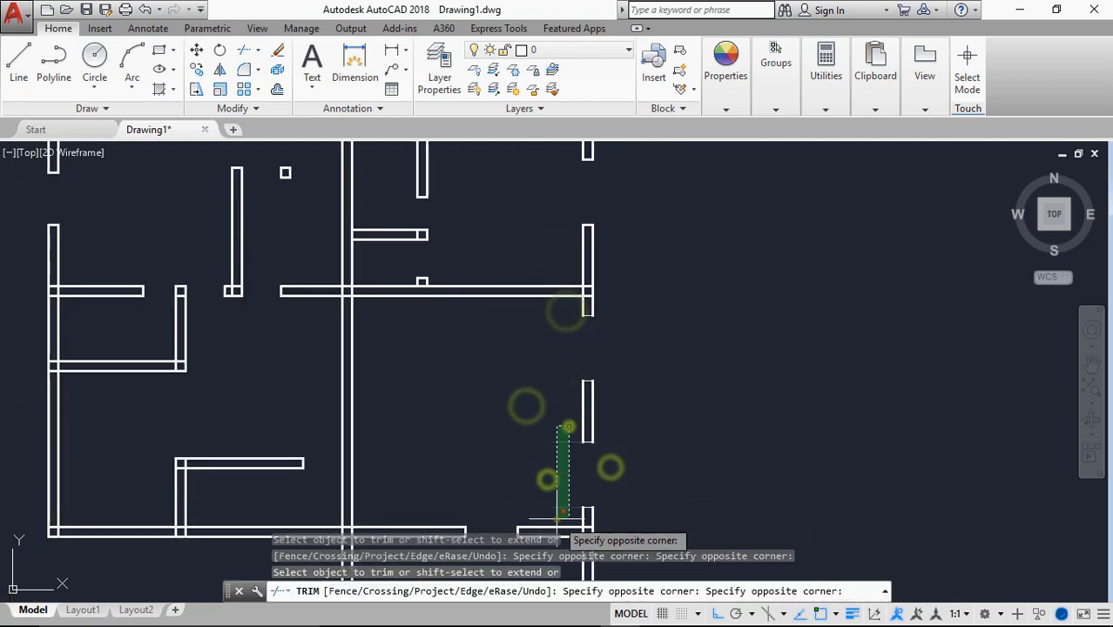
pyautogui.click(558, 519)
pyautogui.press('Return')
# Match the jamb lines of the large room's two east windows to the properties of the wall line.
pyautogui.write('ma')
pyautogui.press('Return')
pyautogui.click(584, 430)
pyautogui.scroll(3, 562, 548)
pyautogui.click(655, 377)
pyautogui.scroll(-2, 629, 337)
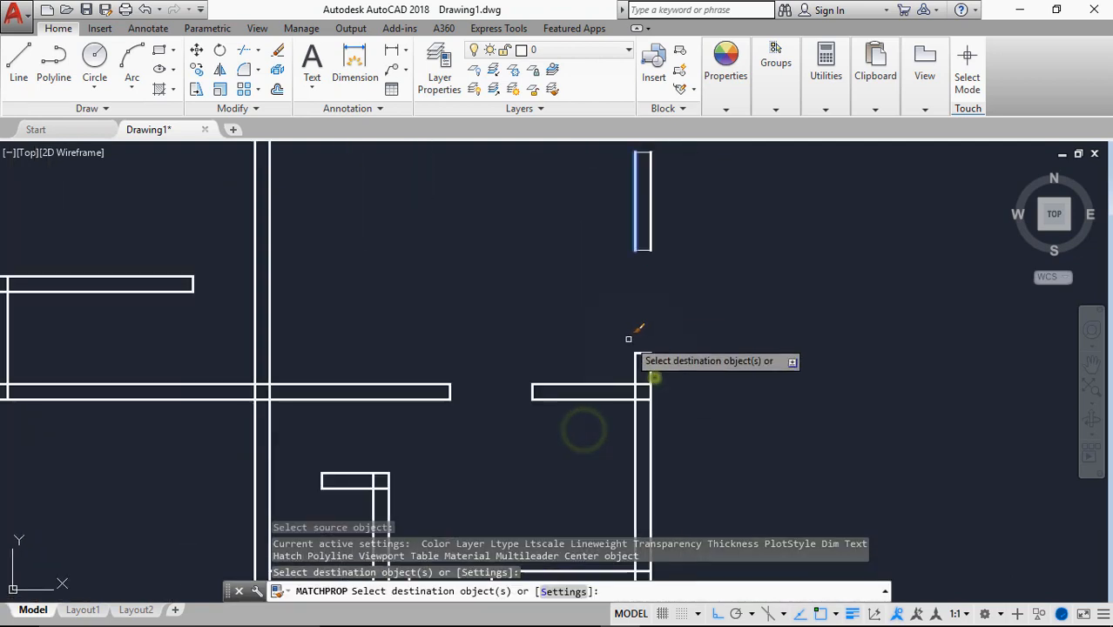
pyautogui.moveTo(628, 339); pyautogui.dragTo(620, 440, button='middle')
pyautogui.click(633, 353)
pyautogui.click(638, 253)
pyautogui.moveTo(631, 231); pyautogui.dragTo(624, 457, button='middle')
pyautogui.click(627, 375)
pyautogui.press('Return')
pyautogui.scroll(-4, 592, 433)
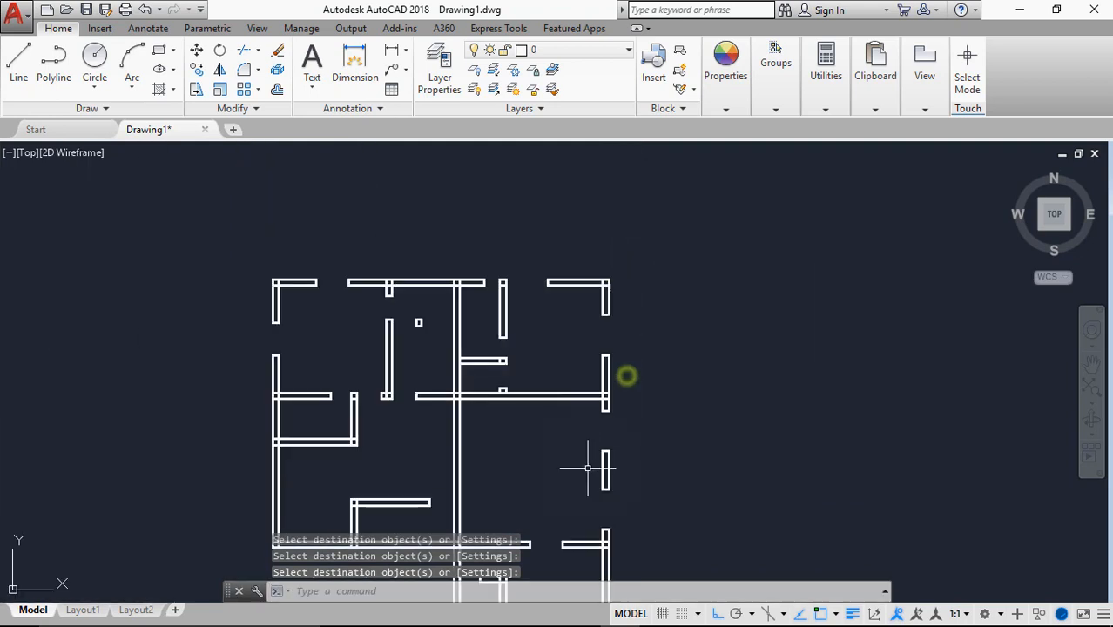
# Draw a horizontal jamb line across the east wall of the room south of the large room, tracked 500 north from its inner southeast corner.
pyautogui.scroll(5, 601, 445)
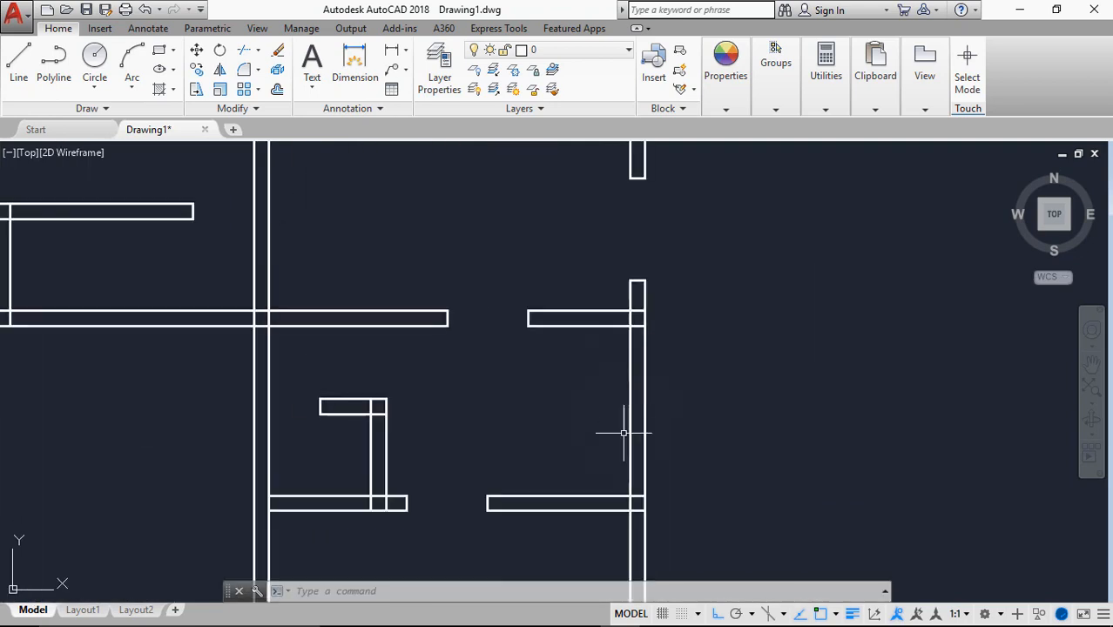
pyautogui.write('l')
pyautogui.press('Return')
pyautogui.write('tk')
pyautogui.press('Return')
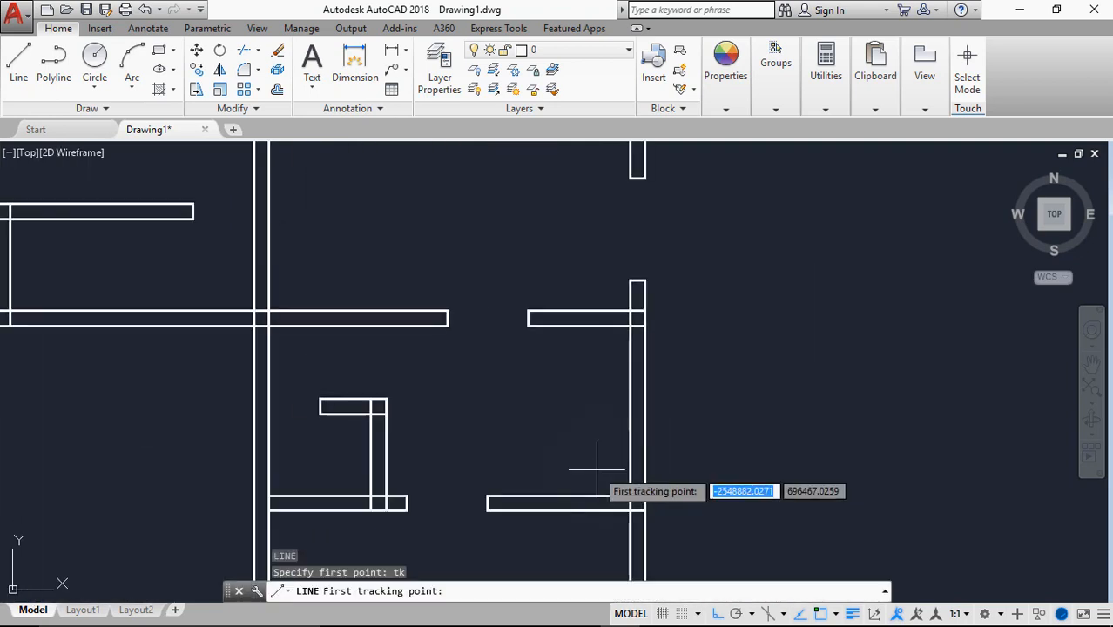
pyautogui.click(601, 458)
pyautogui.scroll(4, 610, 454)
pyautogui.write('500')
pyautogui.press('Return')
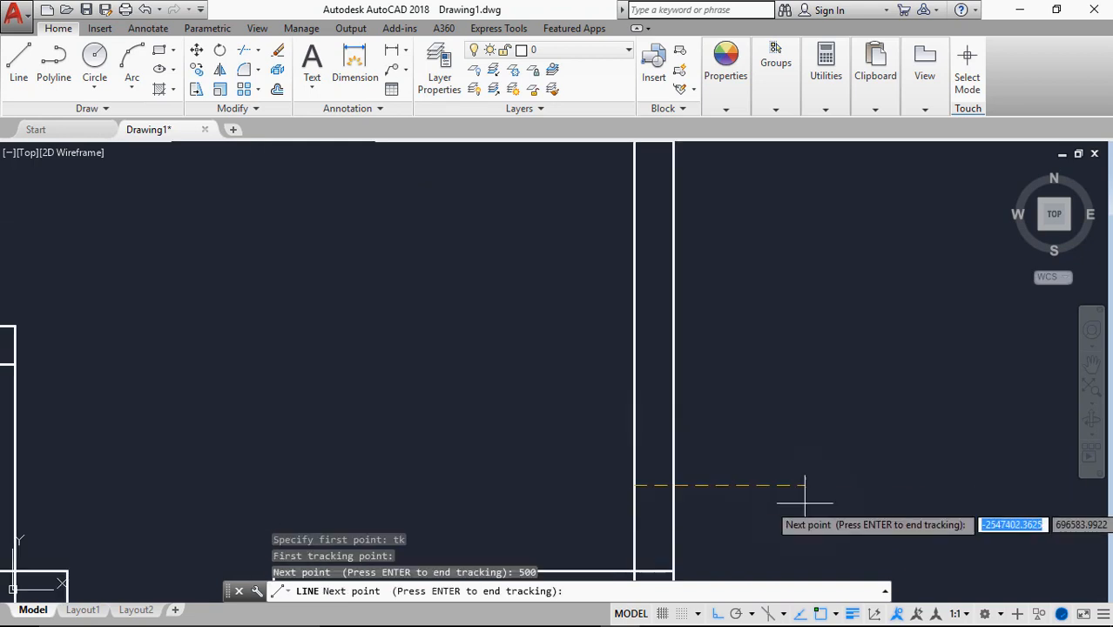
pyautogui.press('Return')
pyautogui.click(815, 504)
pyautogui.press('Return')
# Offset the jamb line on the southern room's east wall 1500 north.
pyautogui.write('of')
pyautogui.press('Return')
pyautogui.press('Return')
pyautogui.click(743, 484)
pyautogui.click(763, 386)
pyautogui.scroll(-5, 763, 386)
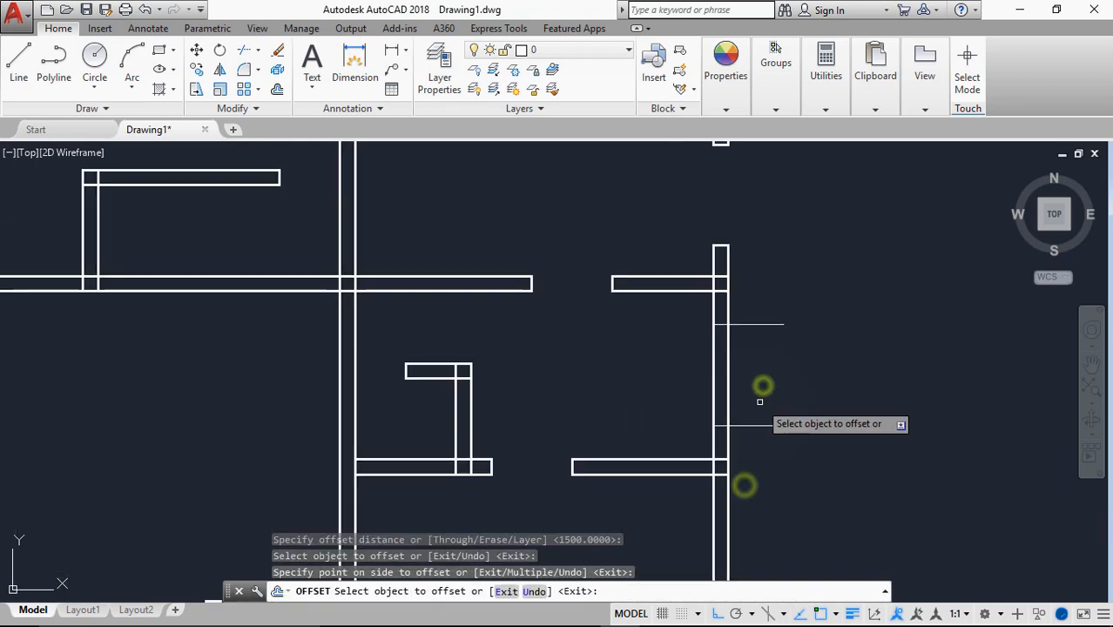
pyautogui.press('Return')
# Trim the southern room's east wall between its two jamb lines and remove the lines' projecting ends.
pyautogui.write('tr')
pyautogui.press('Return')
pyautogui.press('Return')
pyautogui.click(793, 305)
pyautogui.click(609, 417)
pyautogui.press('Return')
# Match both jamb lines of the southern room's east window to the properties of the wall line.
pyautogui.write('ma')
pyautogui.press('Return')
pyautogui.click(715, 441)
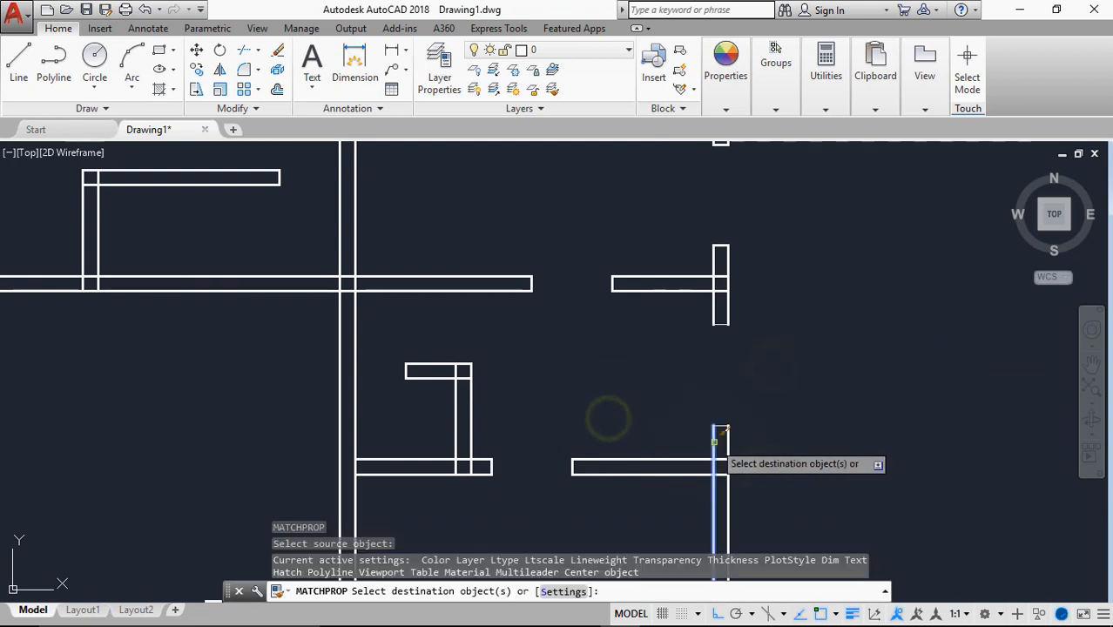
pyautogui.click(721, 426)
pyautogui.click(726, 324)
pyautogui.press('Return')
# Draw a horizontal jamb line across the southern room's west wall, tracked 600 north from the inner southwest corner.
pyautogui.scroll(-2, 667, 369)
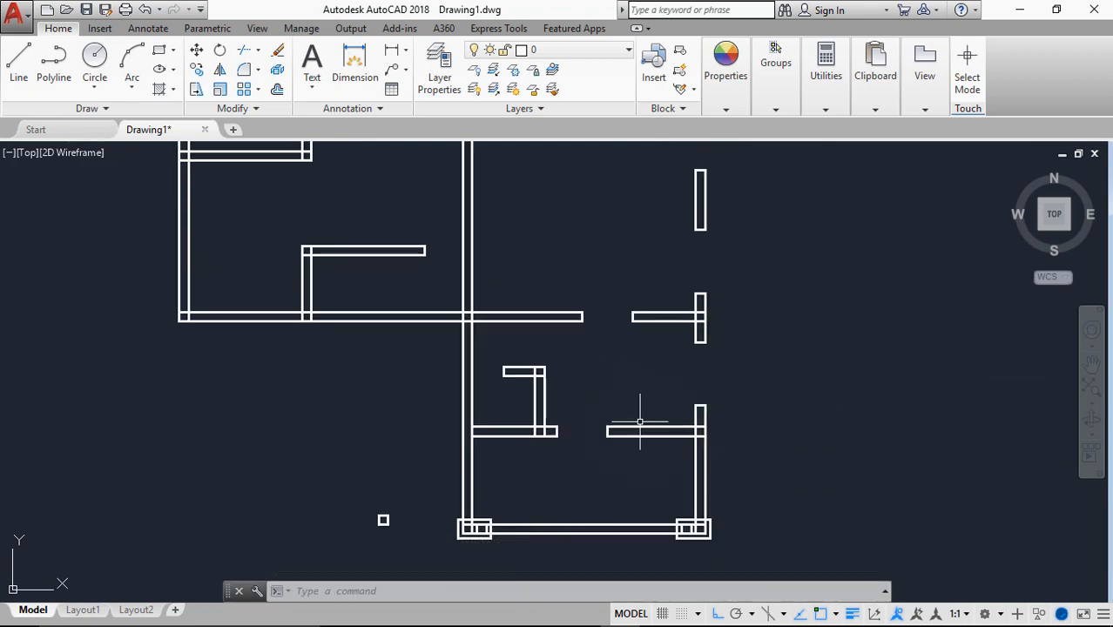
pyautogui.write('l')
pyautogui.press('Return')
pyautogui.write('tk')
pyautogui.press('Return')
pyautogui.scroll(3, 477, 426)
pyautogui.click(471, 426)
pyautogui.write('600')
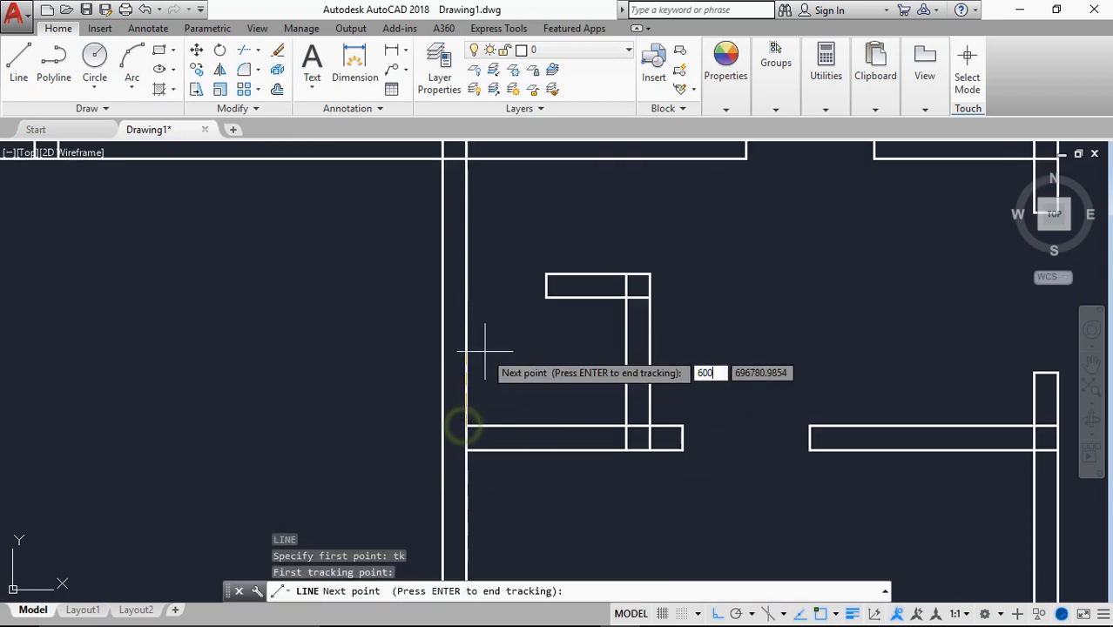
pyautogui.press('Return')
pyautogui.press('Return')
pyautogui.click(379, 362)
pyautogui.press('Return')
# Extend the south partition's two lines to the west wall's outer face, then trim the wall up to the jamb line and its projecting end.
pyautogui.write('tr')
pyautogui.press('Return')
pyautogui.press('Return')
pyautogui.keyDown('shift'); pyautogui.click(472, 450); pyautogui.keyUp('shift')
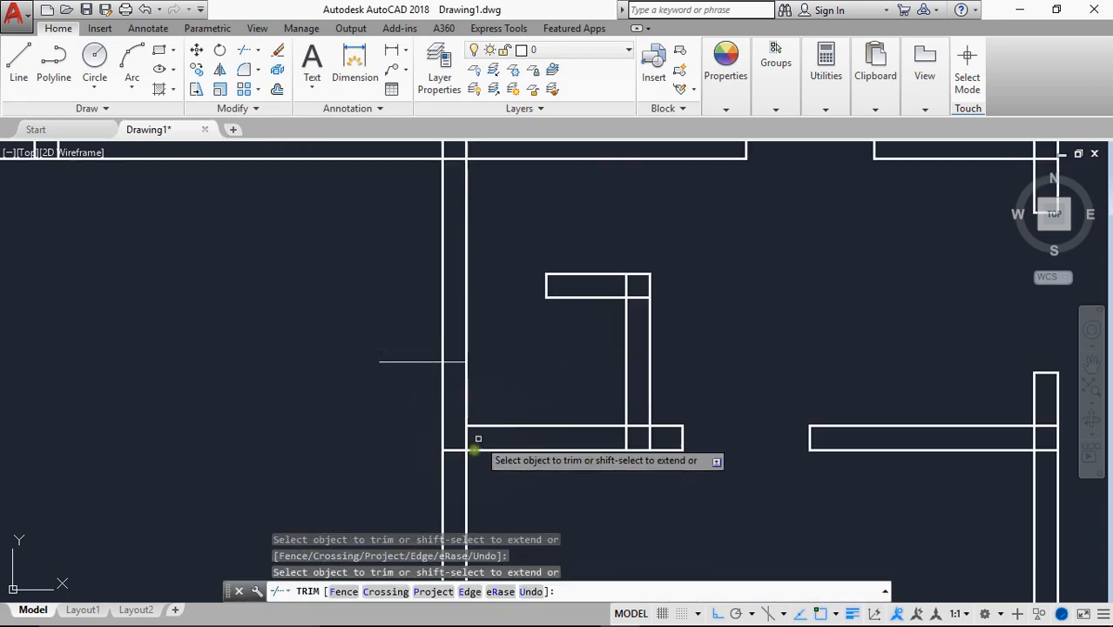
pyautogui.keyDown('shift'); pyautogui.click(472, 427); pyautogui.keyUp('shift')
pyautogui.click(479, 388)
pyautogui.click(431, 413)
pyautogui.click(409, 341)
pyautogui.click(387, 378)
pyautogui.press('Return')
# Match the jamb line on the southern room's west wall to the properties of that wall's line.
pyautogui.click(460, 349)
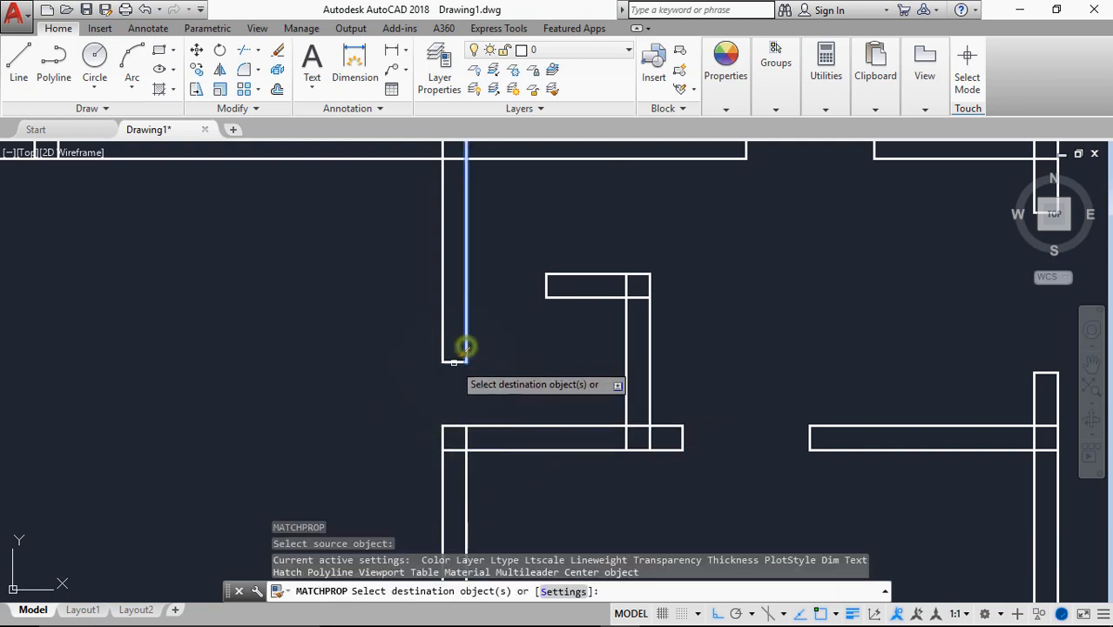
pyautogui.scroll(-3, 454, 392)
pyautogui.press('Return')
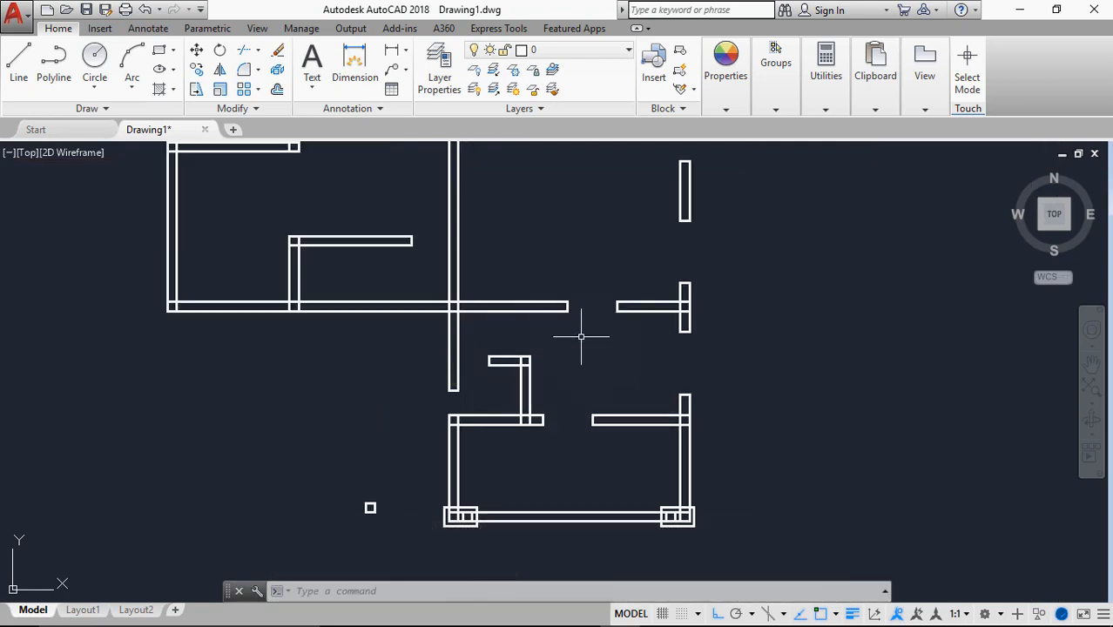
pyautogui.moveTo(584, 330)
pyautogui.mouseDown(button='middle')
pyautogui.moveTo(522, 455)
pyautogui.moveTo(442, 402)
pyautogui.mouseUp(button='middle')
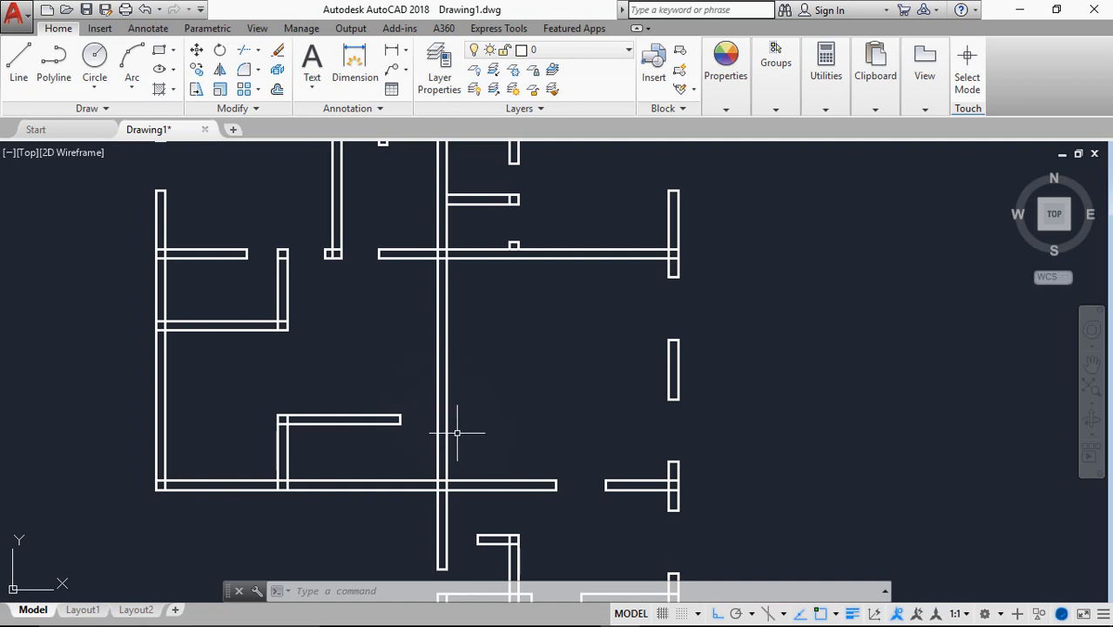
pyautogui.scroll(-2, 372, 374)
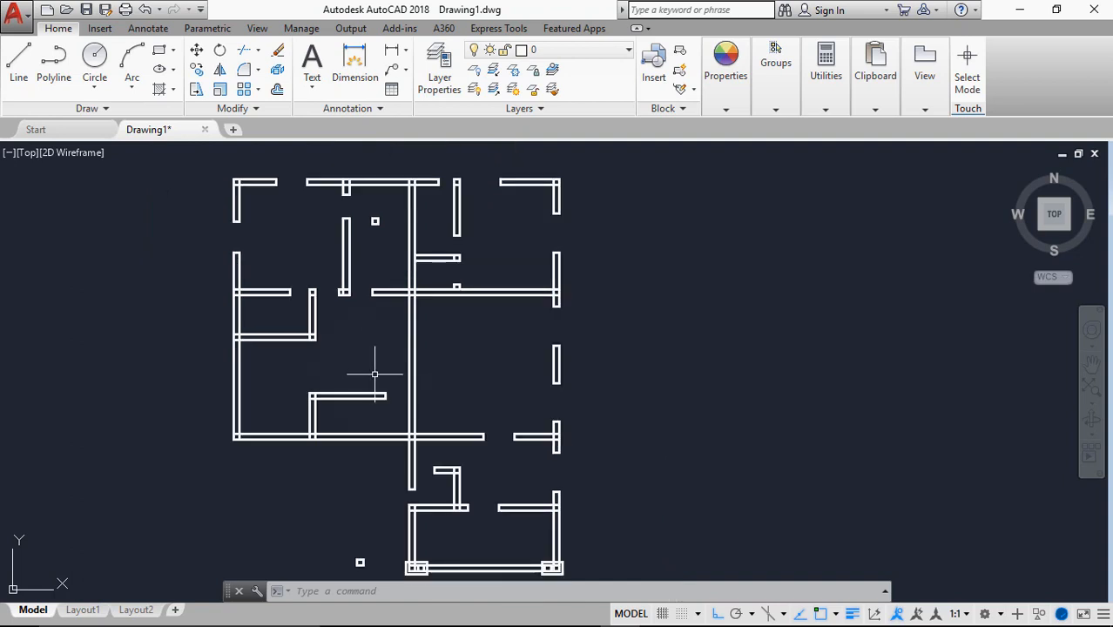
pyautogui.scroll(8, 199, 286)
pyautogui.write('l')
pyautogui.press('Return')
pyautogui.write('tk')
pyautogui.press('Return')
pyautogui.scroll(-6, 284, 341)
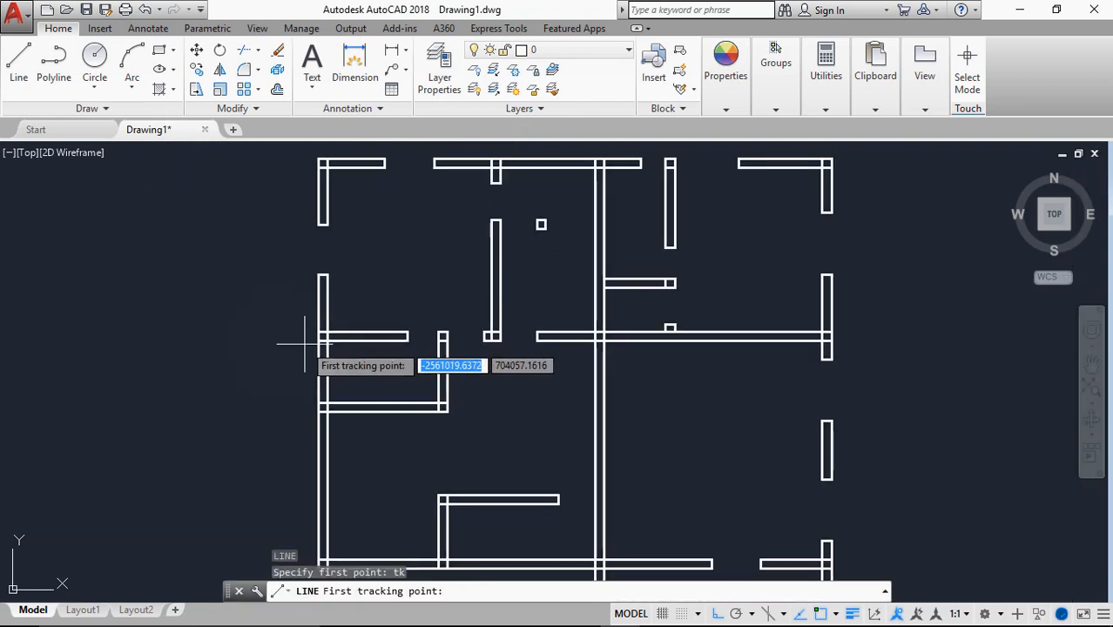
pyautogui.click(318, 342)
pyautogui.scroll(8, 296, 362)
pyautogui.write('600')
pyautogui.press('Return')
pyautogui.press('Return')
pyautogui.press('Return')
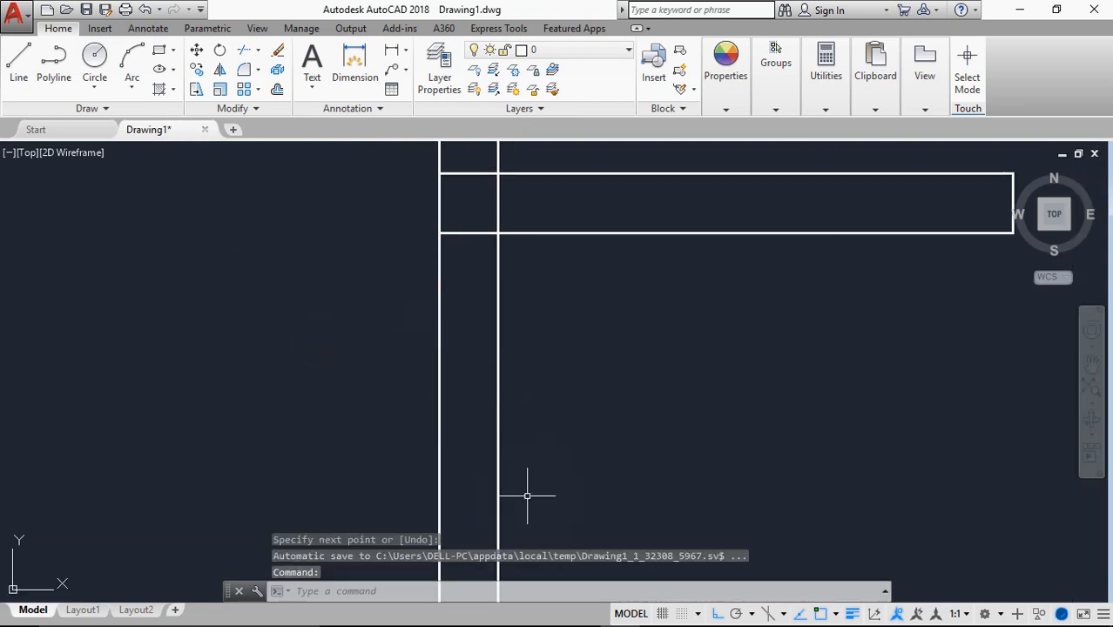
# Draw a horizontal jamb line across the store's west wall, tracked 600 south from the outer corner below the kitchen's south wall.
pyautogui.press('Return')
pyautogui.write('tk')
pyautogui.press('Return')
pyautogui.click(440, 234)
pyautogui.write('600')
pyautogui.press('Return')
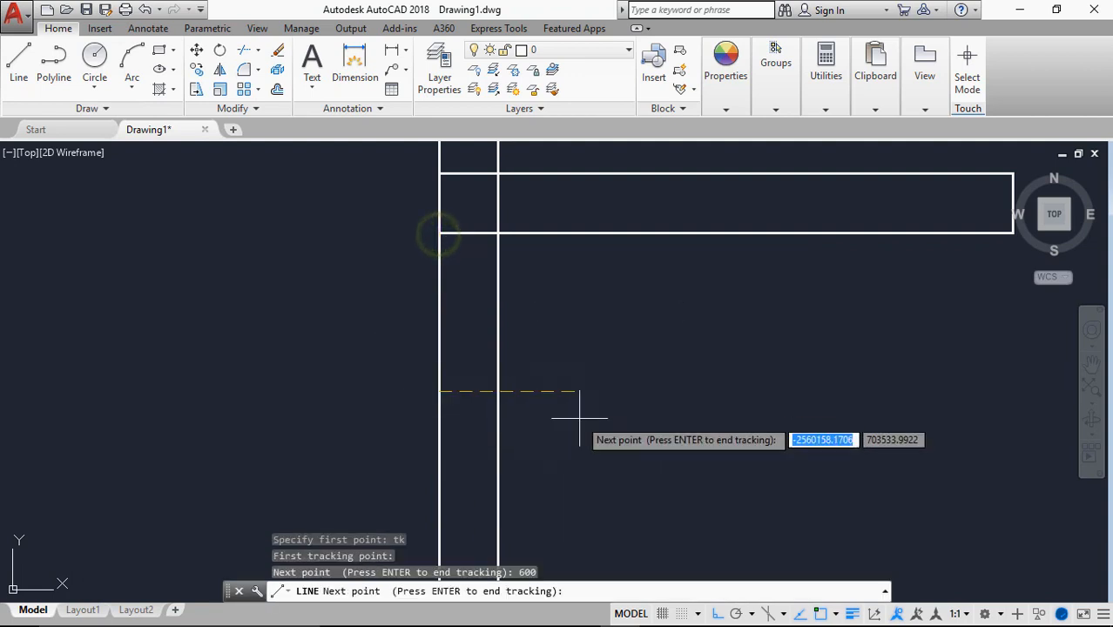
pyautogui.press('Return')
pyautogui.click(628, 412)
pyautogui.press('Escape')
# Trim the store's west wall lines between the kitchen's south wall and the jamb line, plus the jamb line's projecting end.
pyautogui.write('t')
pyautogui.press('Return')
pyautogui.press('Return')
pyautogui.press('Escape')
pyautogui.write('tr')
pyautogui.press('Return')
pyautogui.press('Return')
pyautogui.click(529, 294)
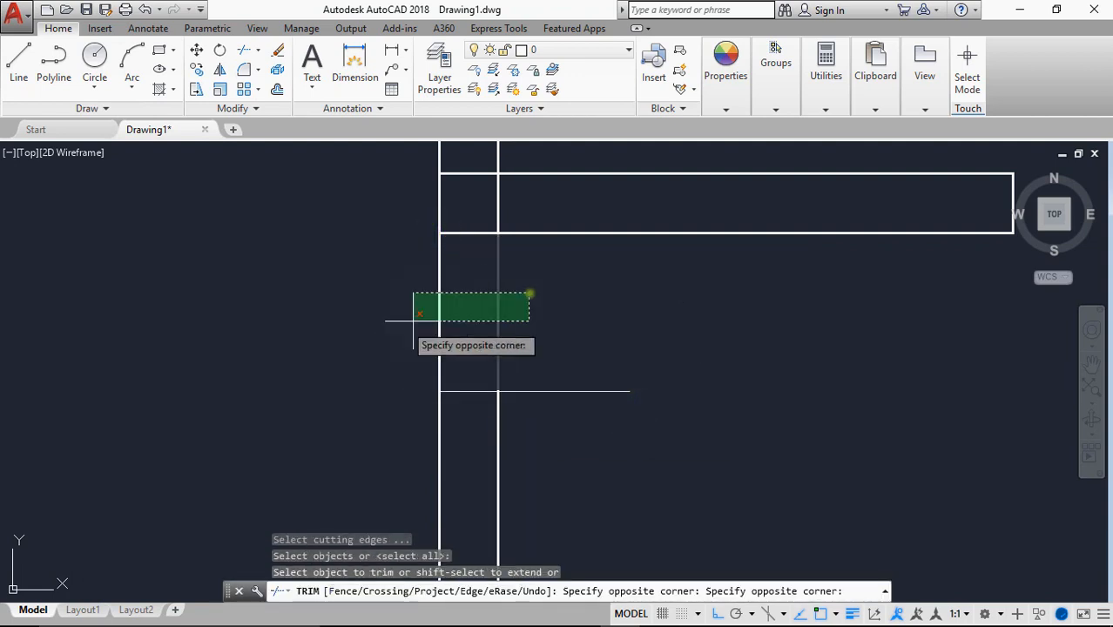
pyautogui.click(401, 326)
# Match the jamb line on the store's west wall to the properties of that wall's line.
pyautogui.write('ma')
pyautogui.press('Return')
pyautogui.click(500, 453)
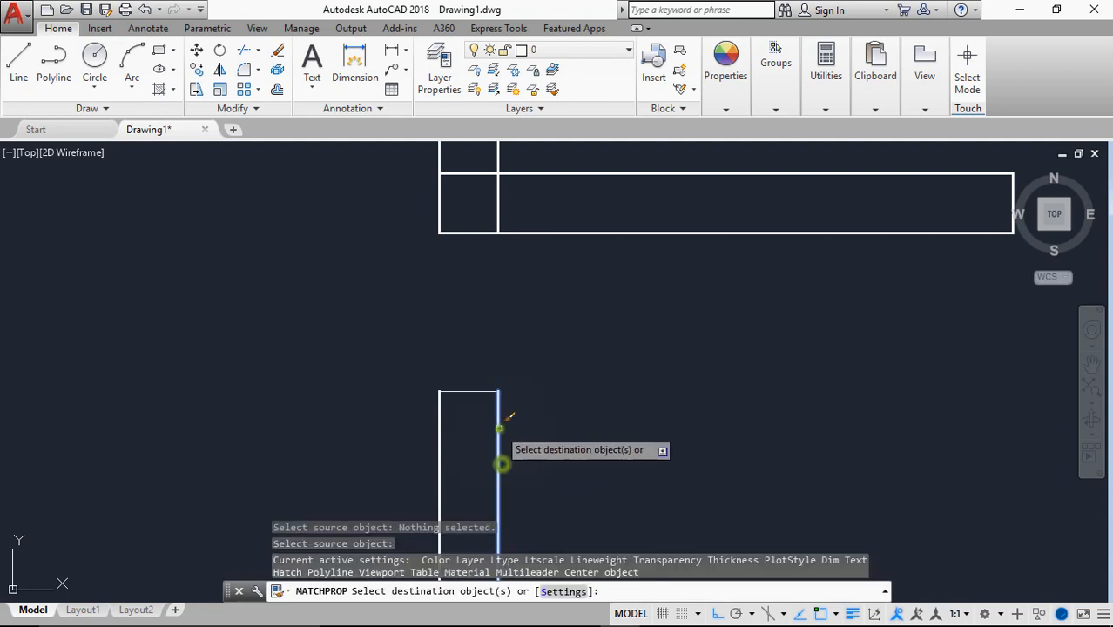
pyautogui.scroll(-3, 471, 374)
pyautogui.press('Return')
# Review the wall openings across the whole ground floor plan for any that are still missing.
pyautogui.scroll(-4, 539, 389)
pyautogui.moveTo(520, 394); pyautogui.dragTo(450, 298, button='middle')
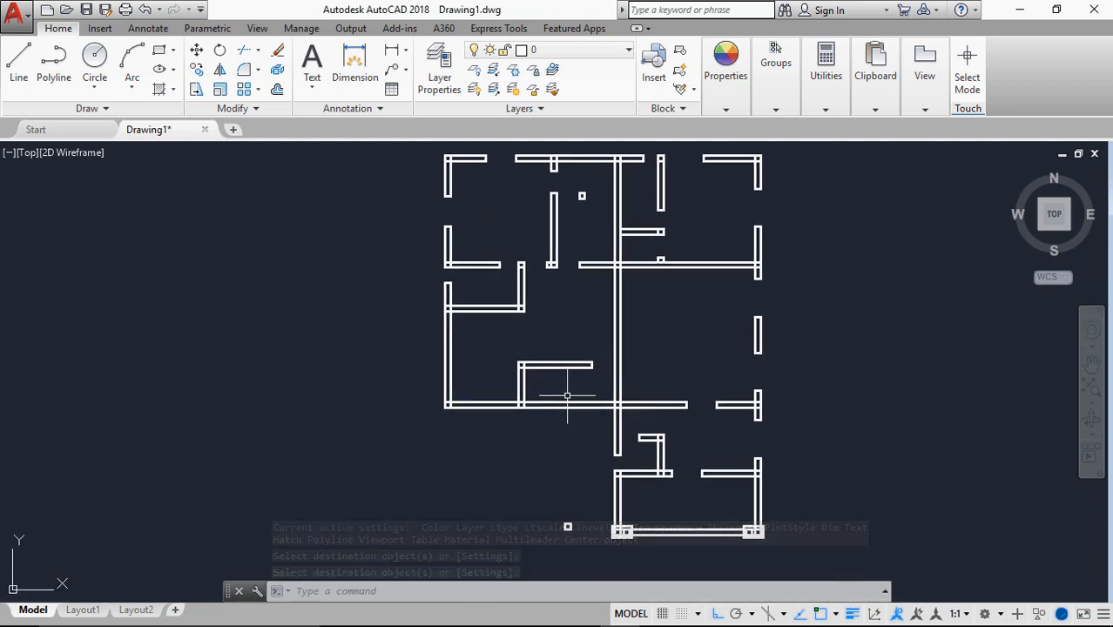
pyautogui.moveTo(572, 423); pyautogui.dragTo(508, 451, button='middle')
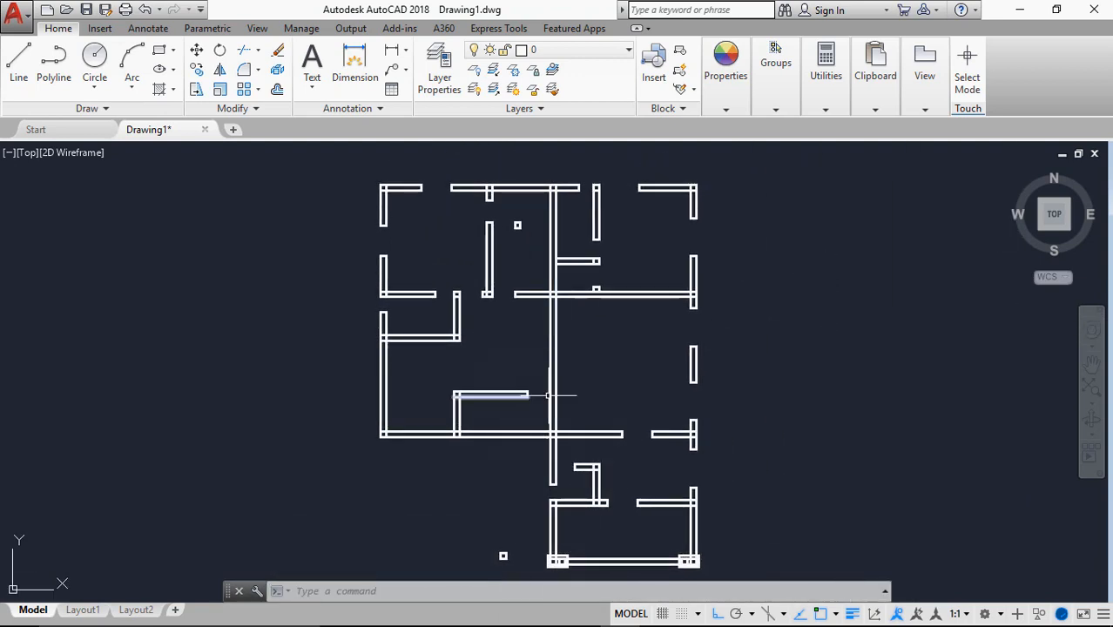
pyautogui.scroll(6, 549, 396)
pyautogui.scroll(-3, 586, 288)
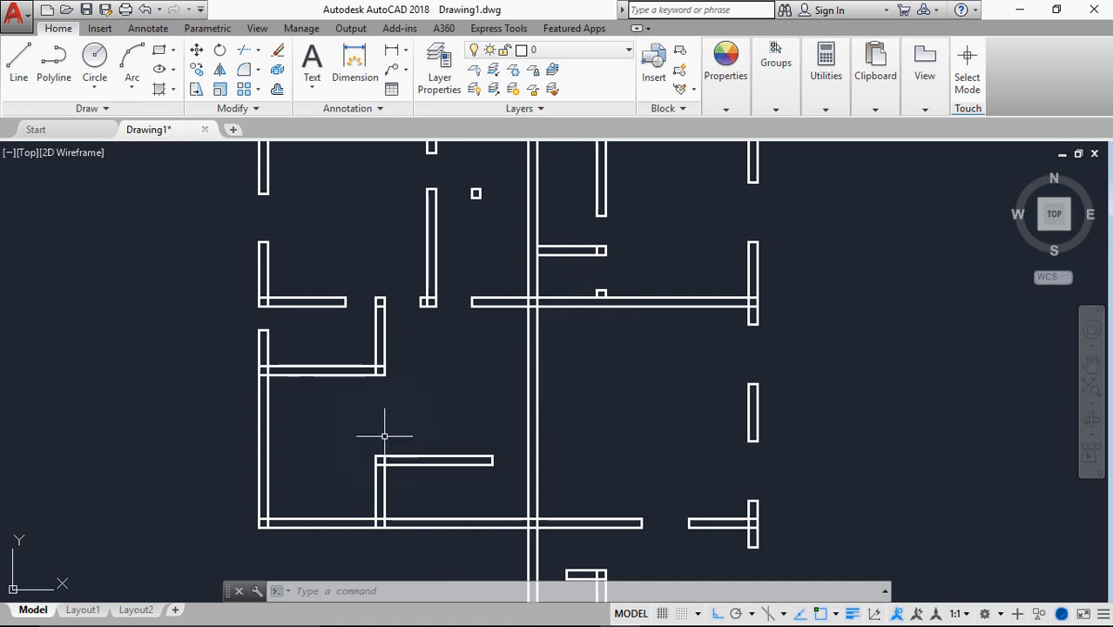
pyautogui.scroll(-2, 474, 437)
pyautogui.scroll(-2, 475, 437)
pyautogui.moveTo(475, 438); pyautogui.dragTo(459, 375, button='middle')
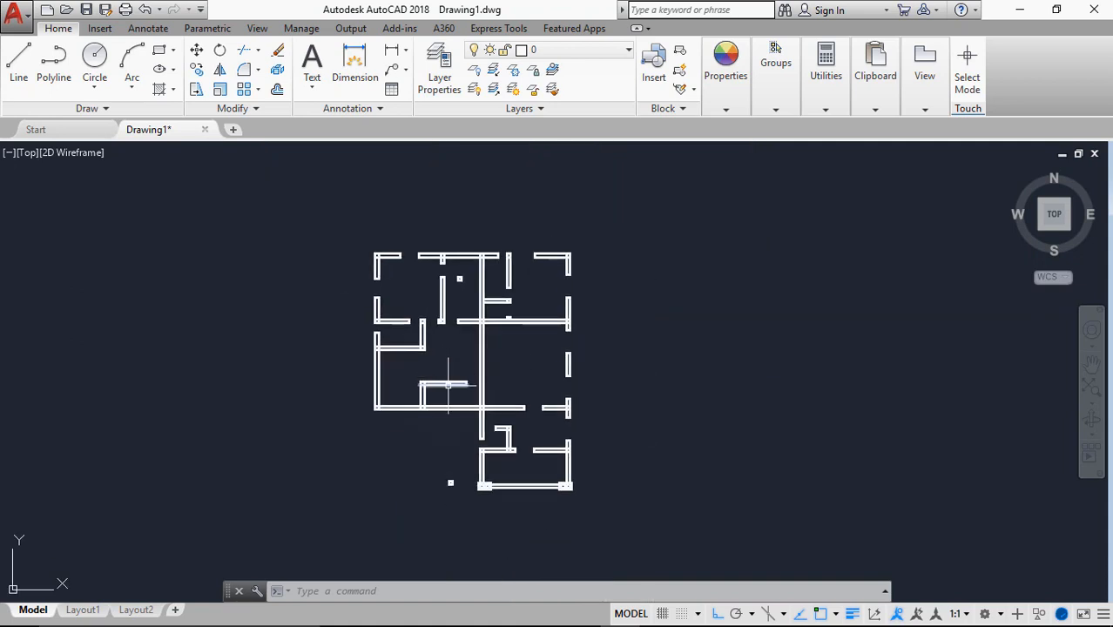
pyautogui.scroll(4, 453, 389)
pyautogui.scroll(-4, 478, 387)
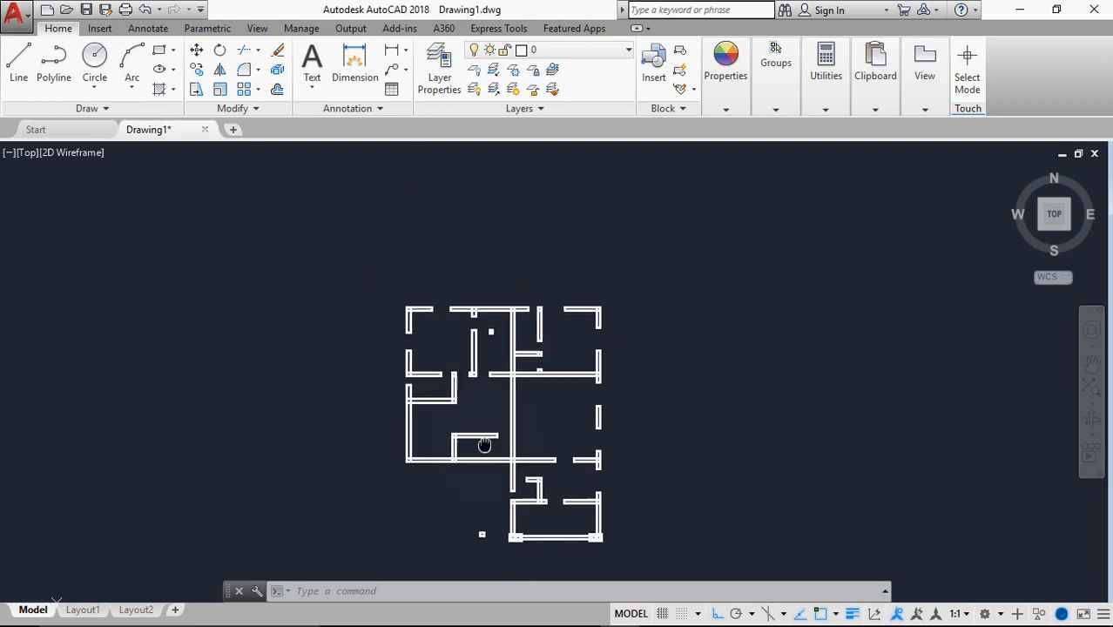
pyautogui.moveTo(439, 325); pyautogui.dragTo(435, 291, button='middle')
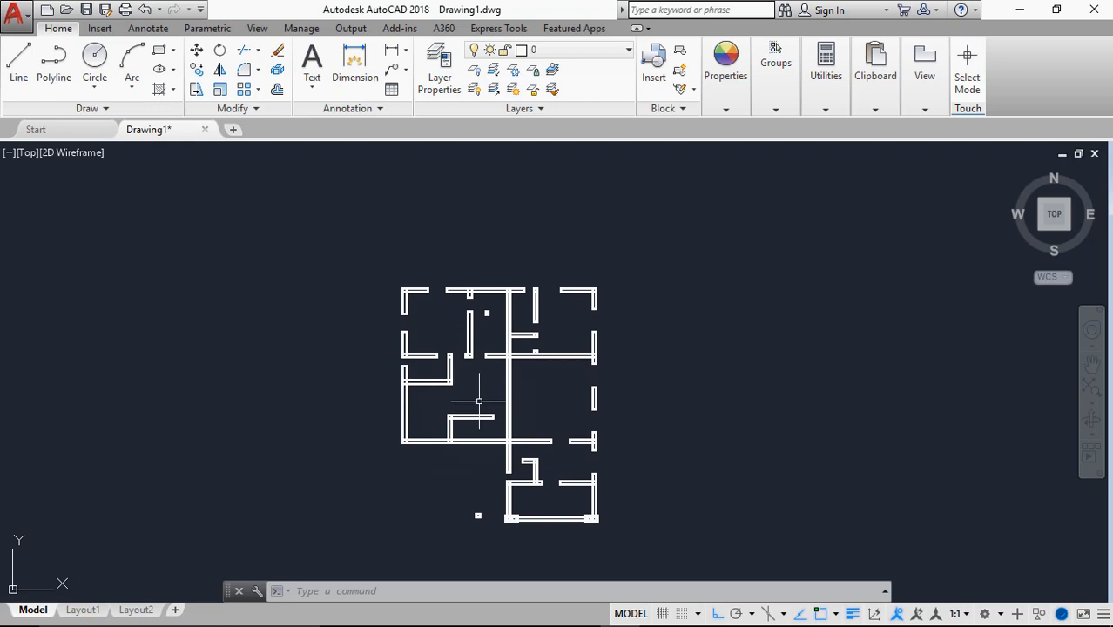
# Examine the dashed lines in the ground floor sketch around the dining room, living room, terraces and entrance lobby.
pyautogui.moveTo(503, 366); pyautogui.dragTo(127, 332, button='middle')
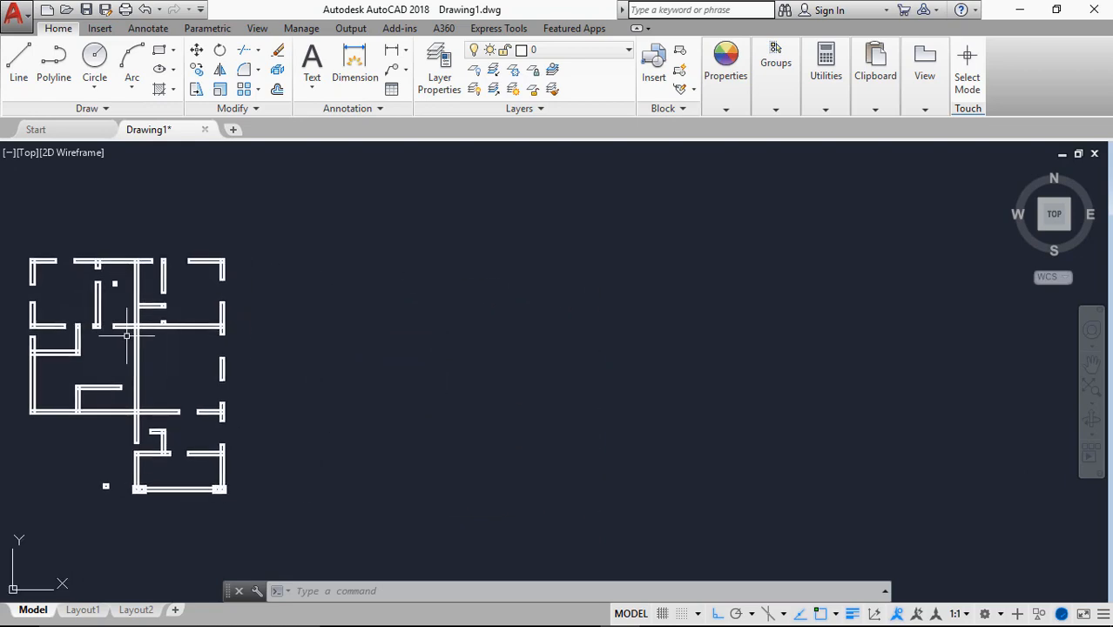
pyautogui.scroll(-3, 131, 336)
pyautogui.scroll(-3, 526, 410)
pyautogui.scroll(4, 684, 423)
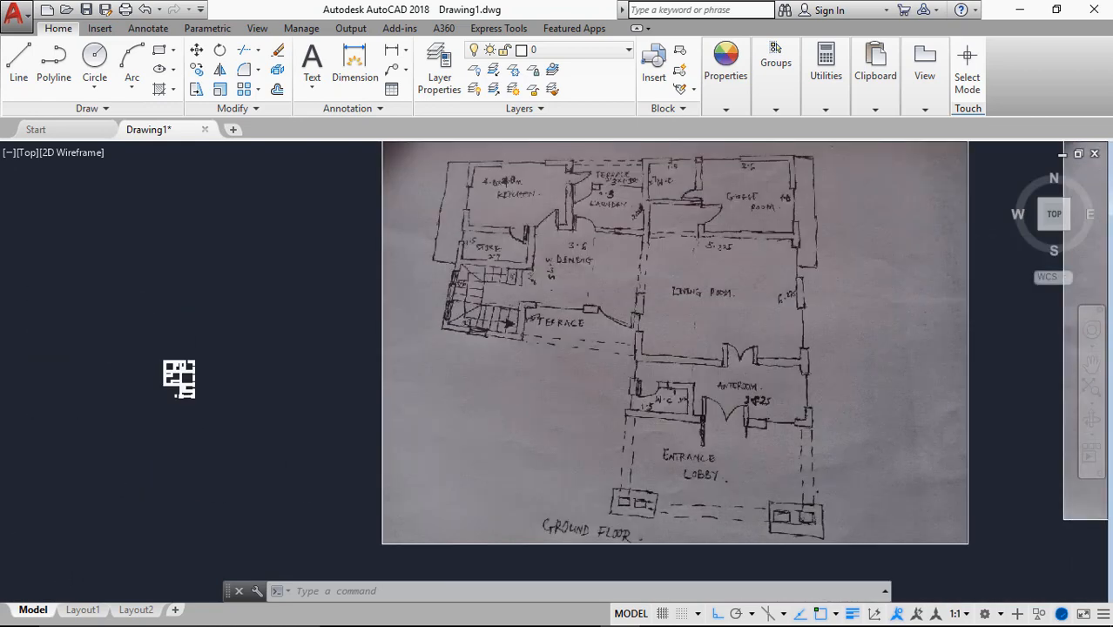
pyautogui.scroll(-4, 627, 448)
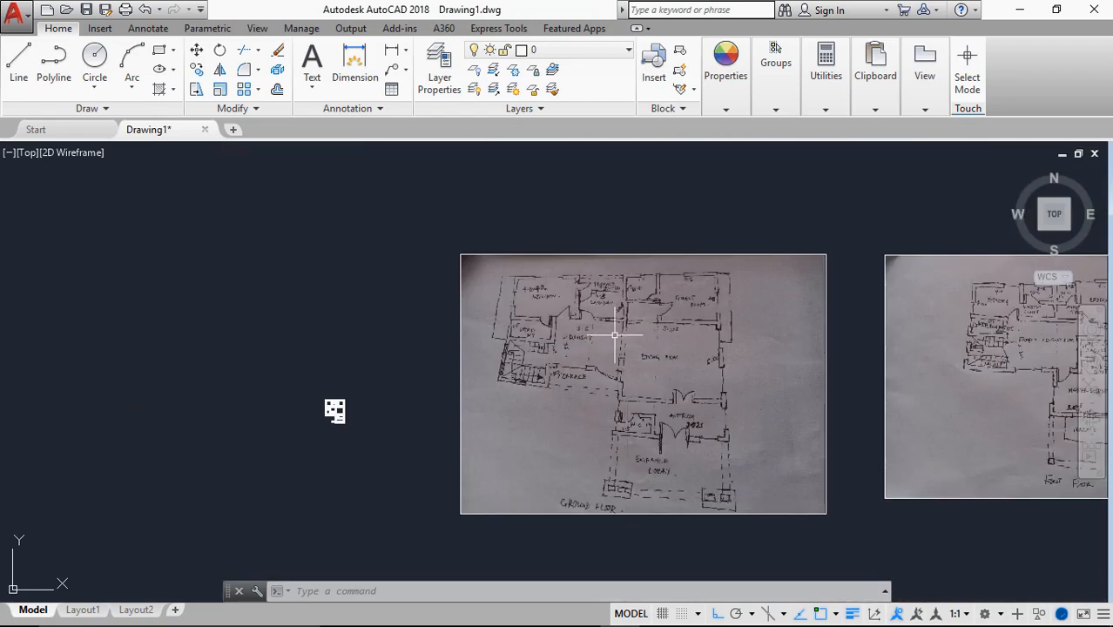
pyautogui.scroll(6, 615, 335)
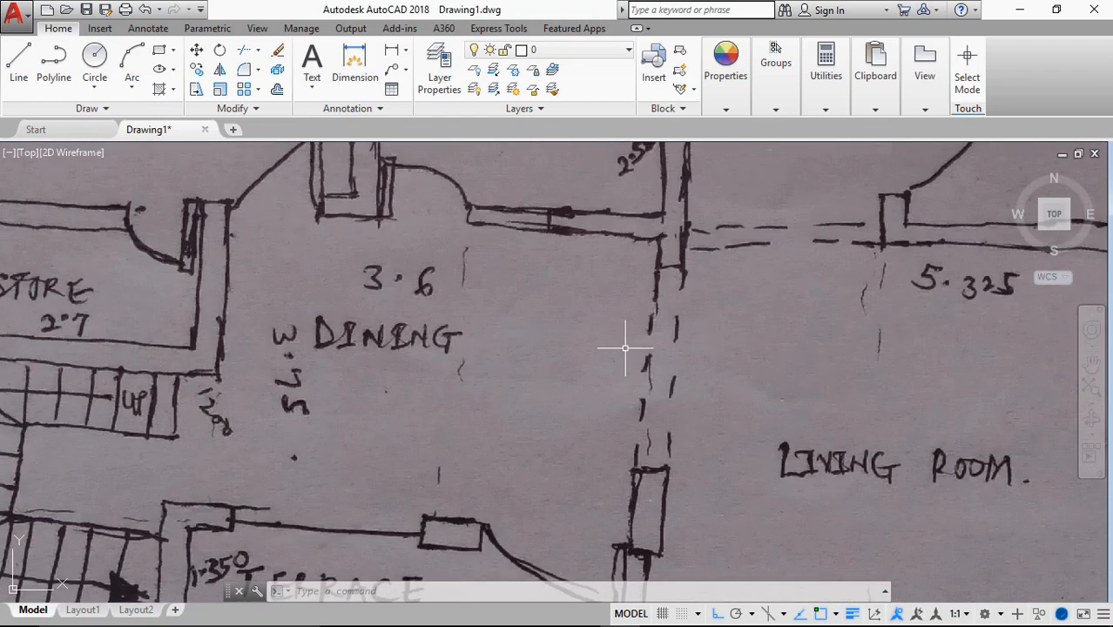
pyautogui.scroll(-4, 633, 369)
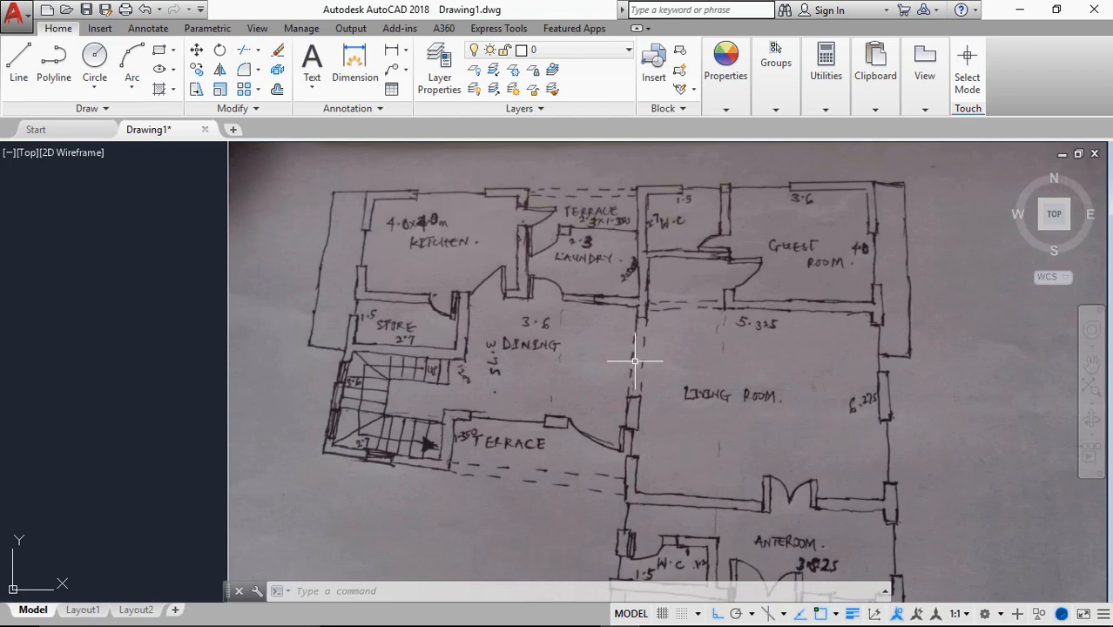
pyautogui.scroll(2, 635, 361)
pyautogui.scroll(-4, 641, 356)
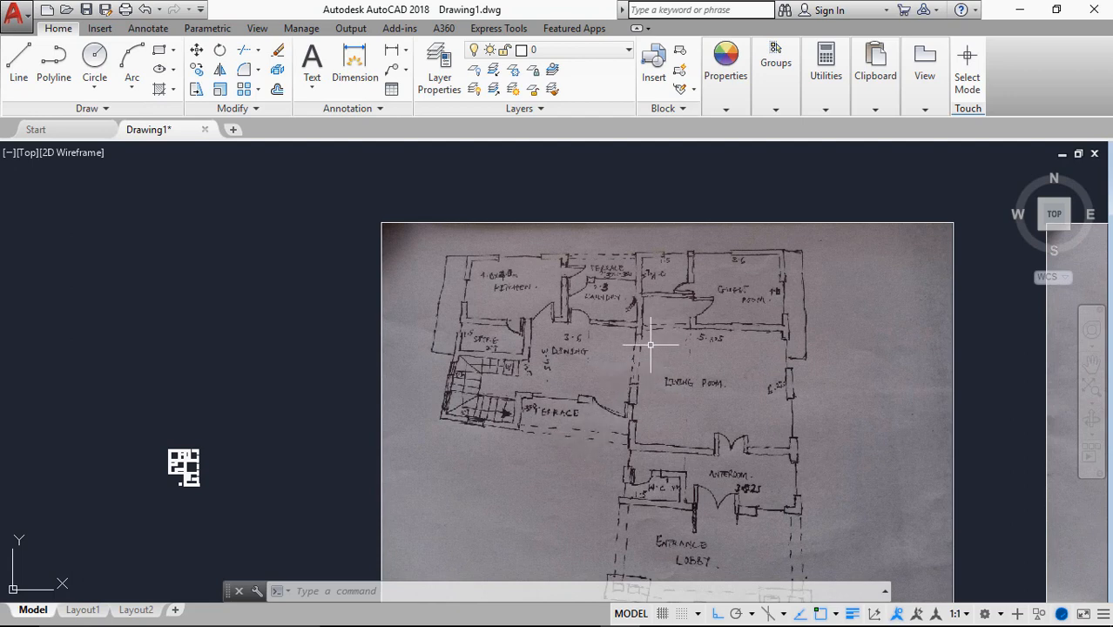
pyautogui.moveTo(627, 541); pyautogui.dragTo(585, 382, button='middle')
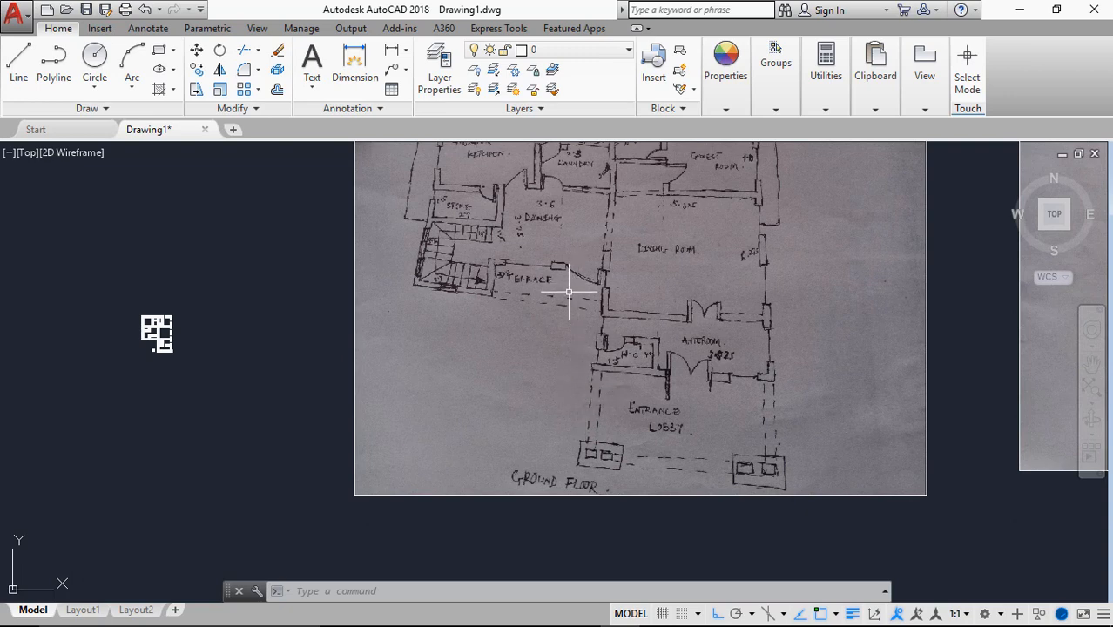
pyautogui.moveTo(566, 296); pyautogui.dragTo(590, 387, button='middle')
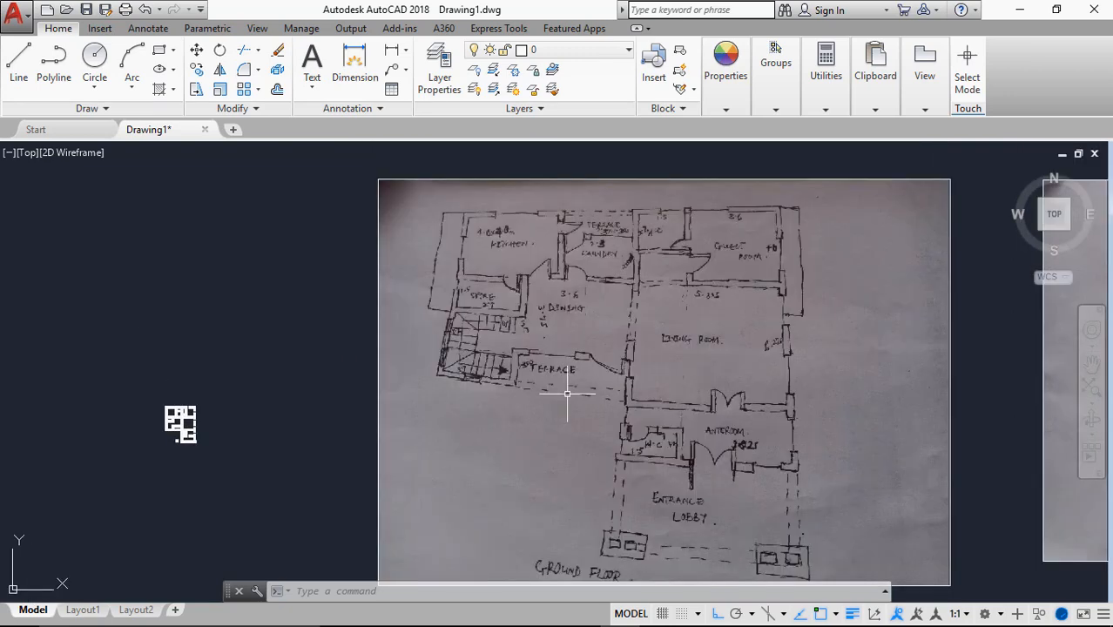
pyautogui.scroll(-2, 567, 393)
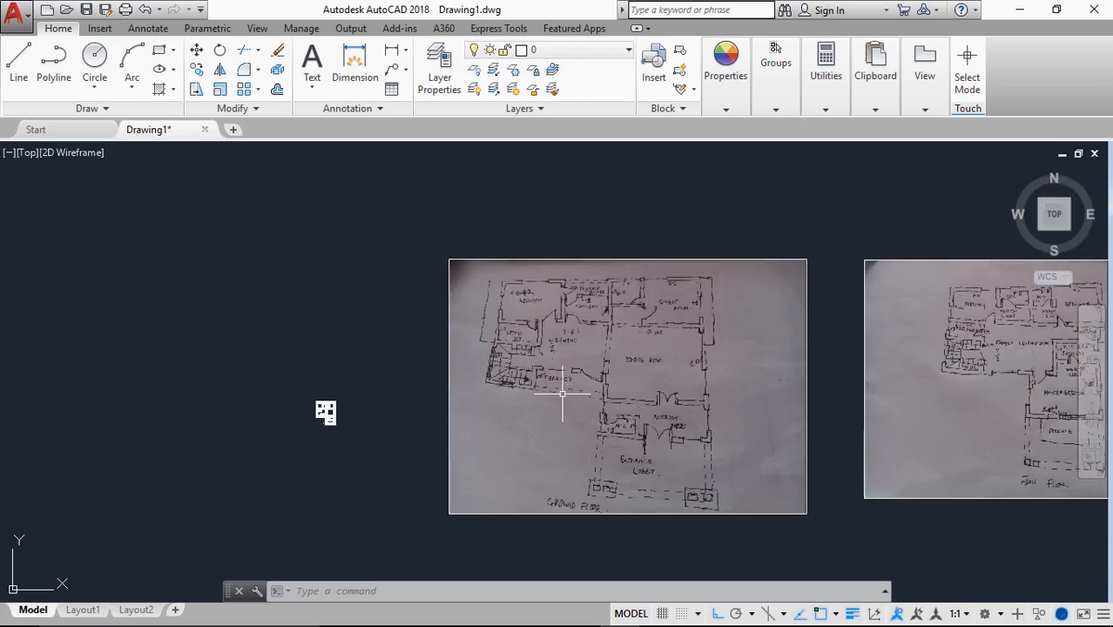
pyautogui.scroll(4, 615, 394)
pyautogui.scroll(-4, 577, 385)
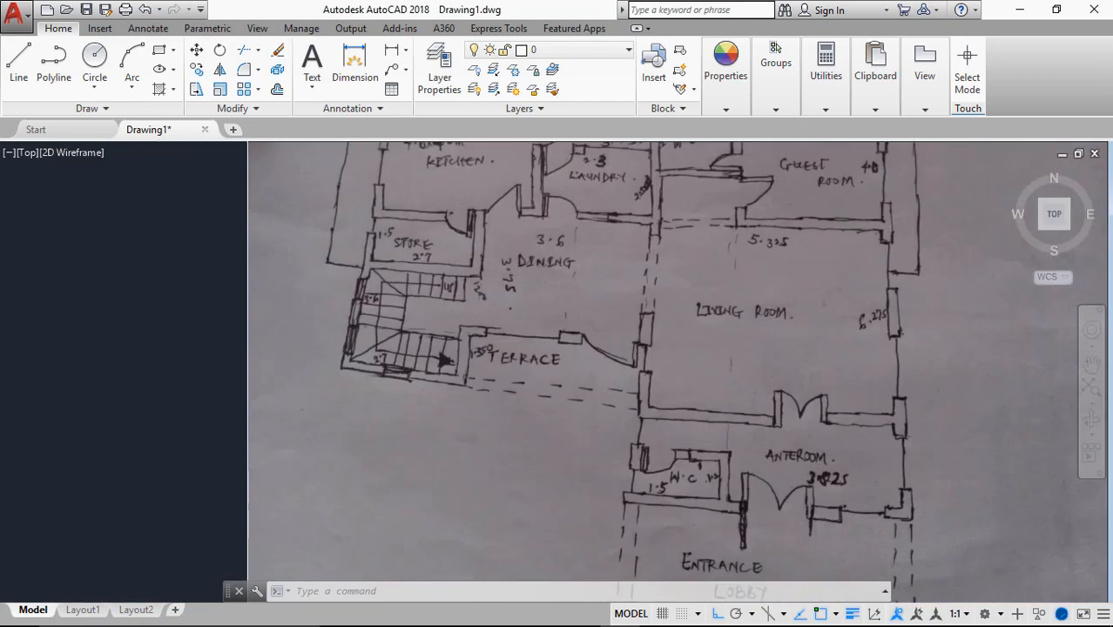
pyautogui.scroll(6, 344, 401)
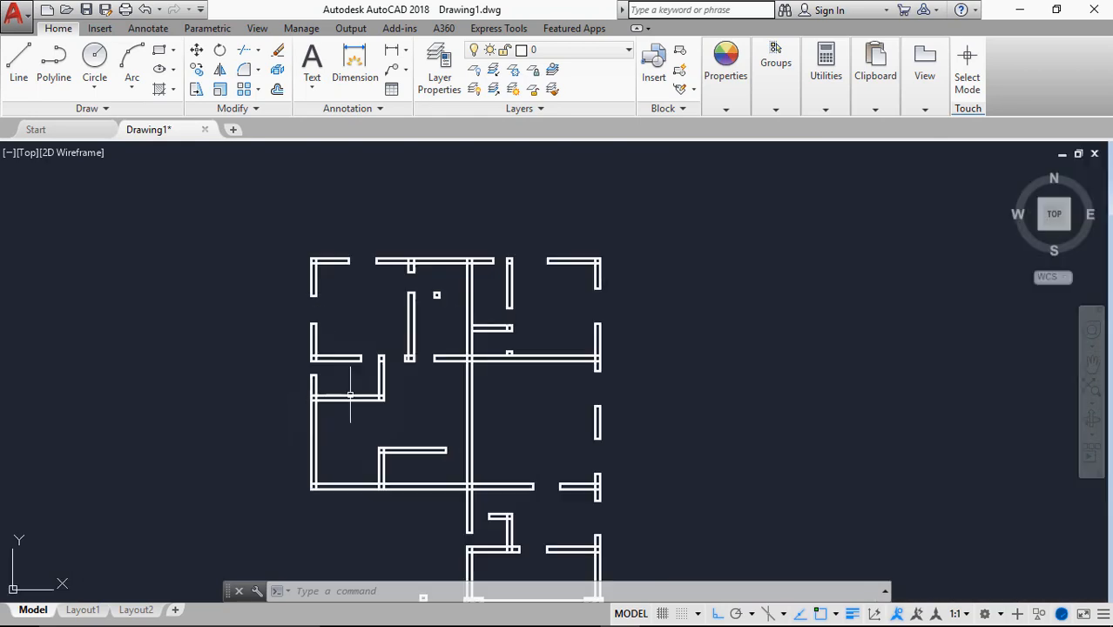
# Create a new layer named "Arc way" with the colour white.
pyautogui.click(439, 69)
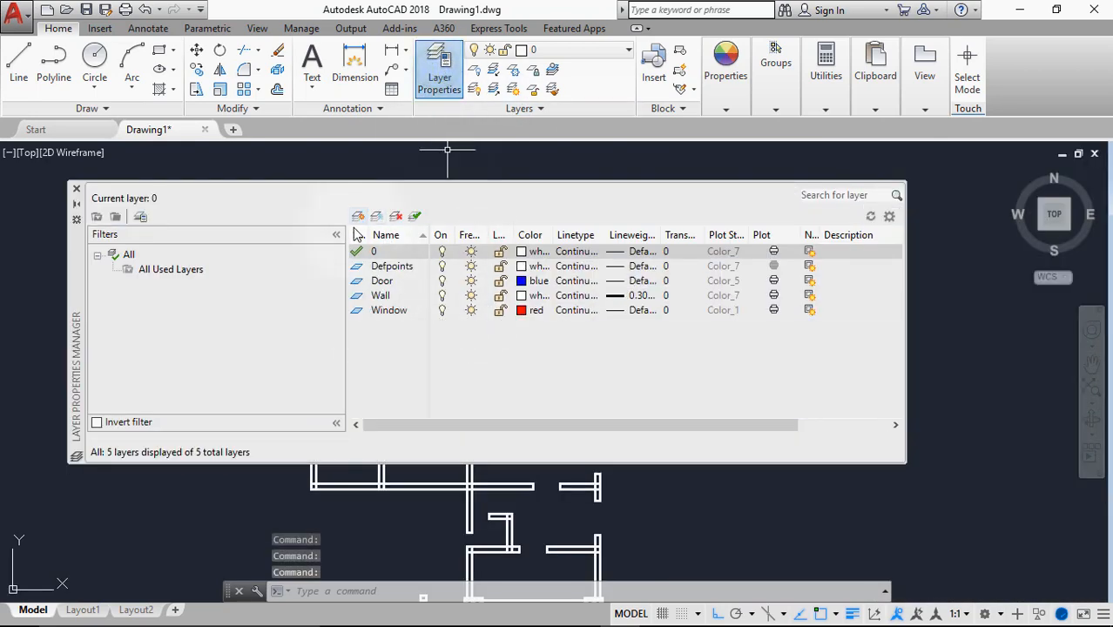
pyautogui.click(359, 217)
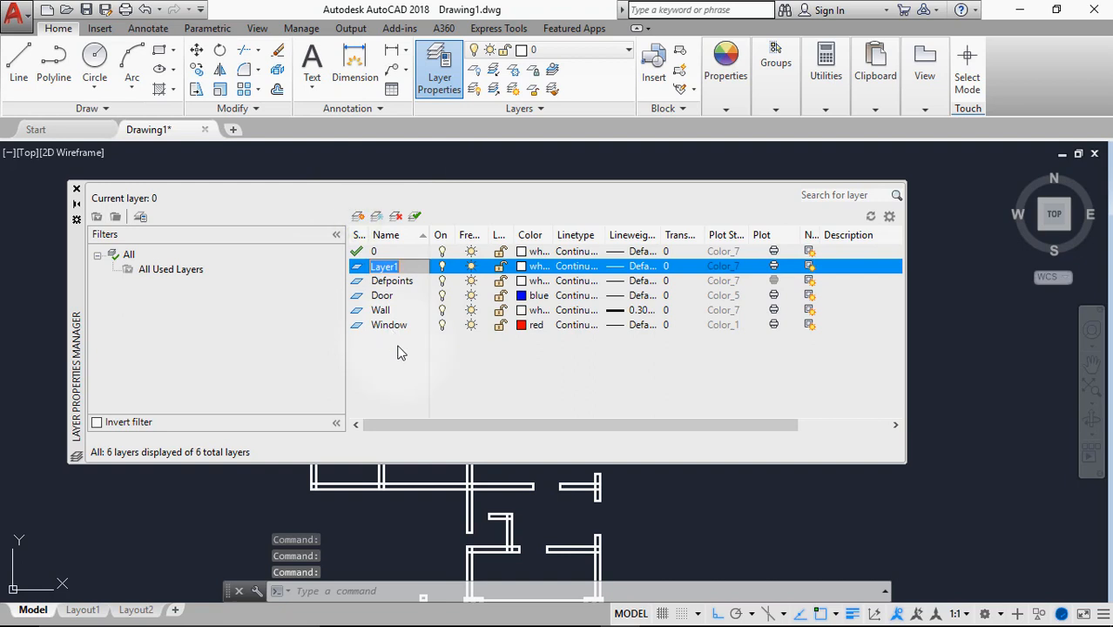
pyautogui.write('Arc way')
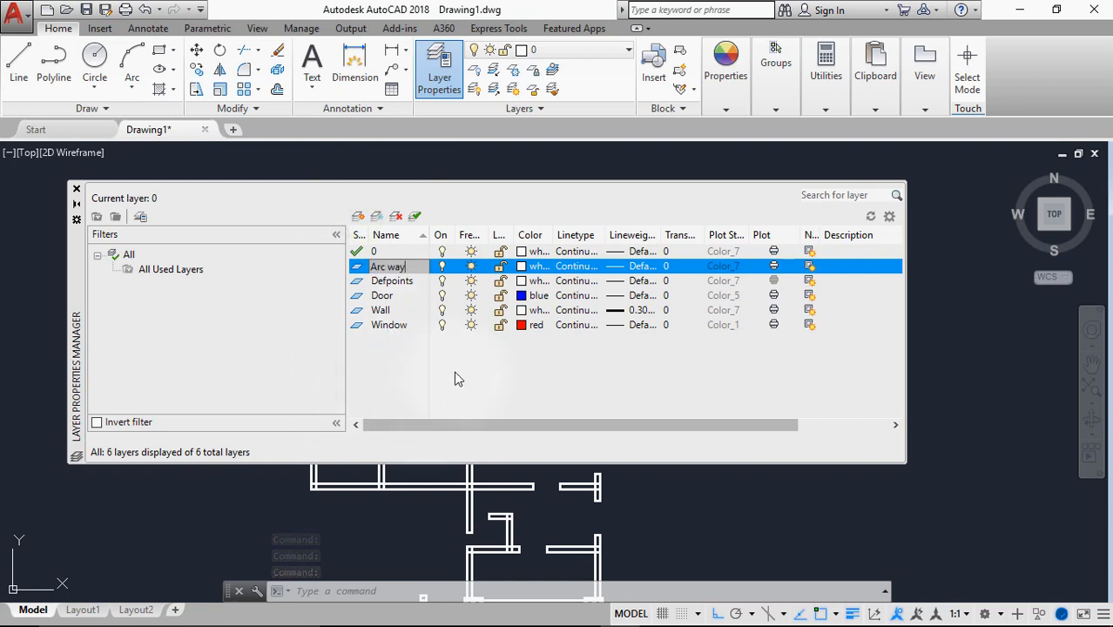
pyautogui.click(521, 267)
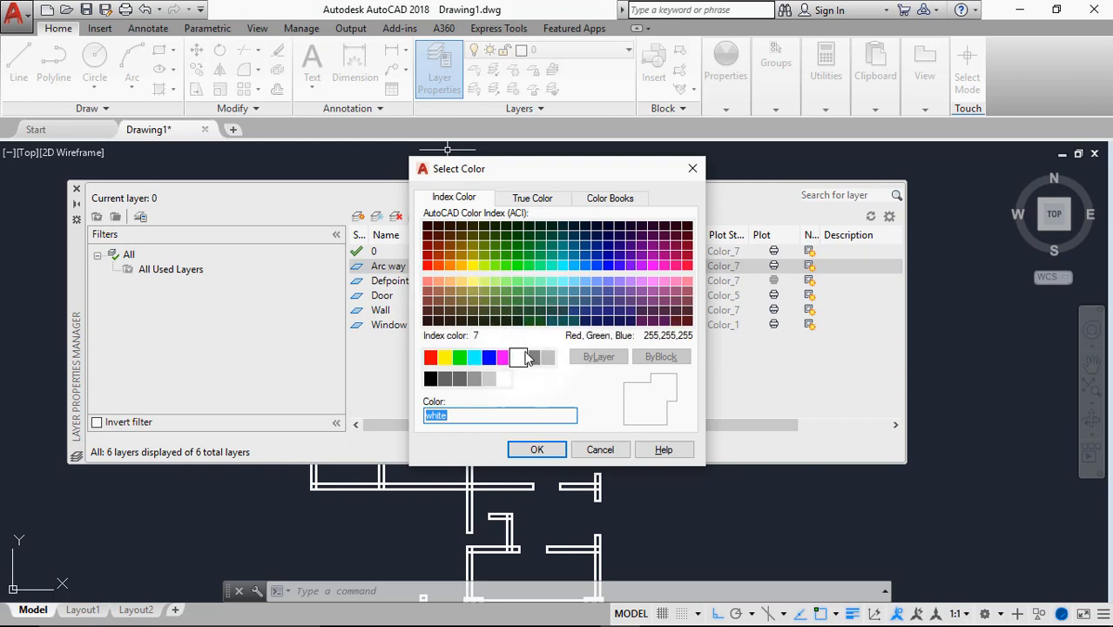
pyautogui.click(537, 449)
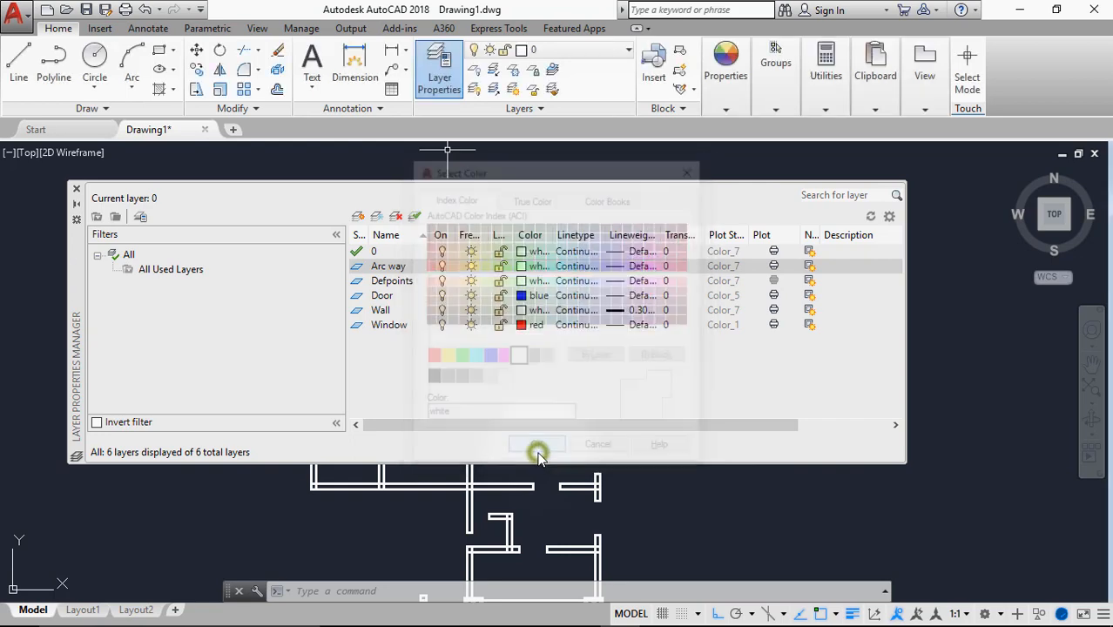
# Assign the HIDDEN2 linetype to the Arc way layer and close the layer manager.
pyautogui.click(581, 273)
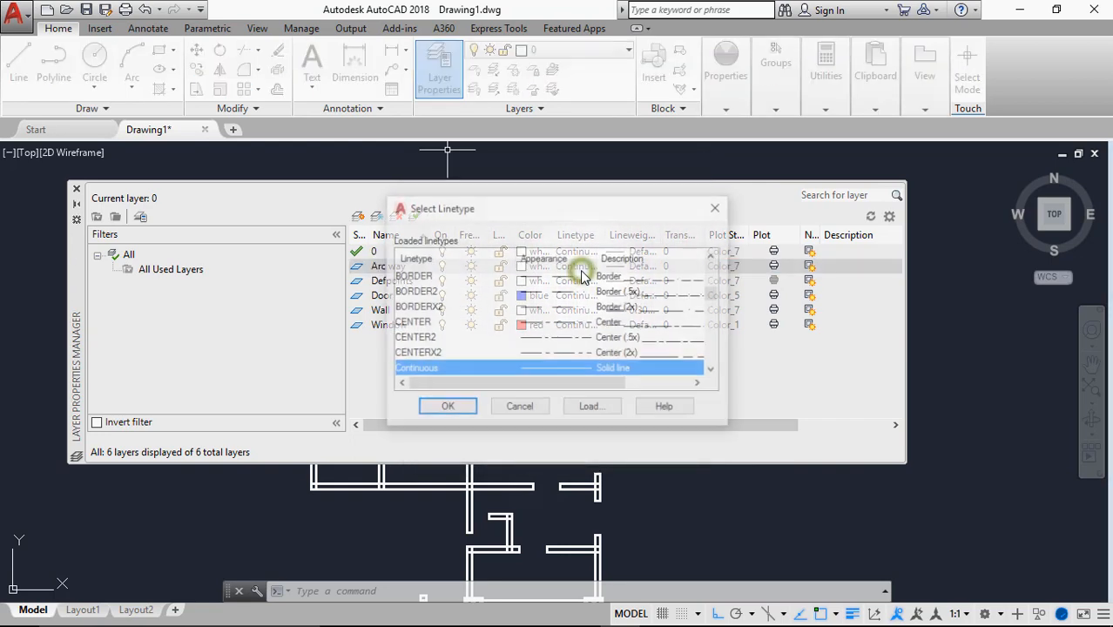
pyautogui.scroll(-4, 522, 326)
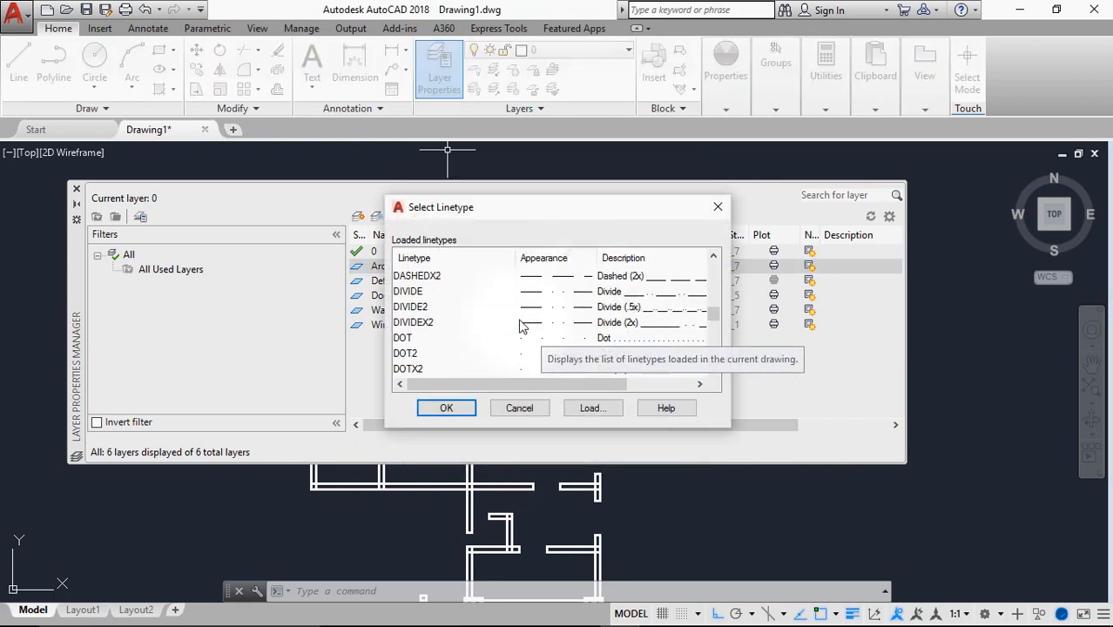
pyautogui.scroll(-2, 521, 326)
pyautogui.scroll(-2, 519, 348)
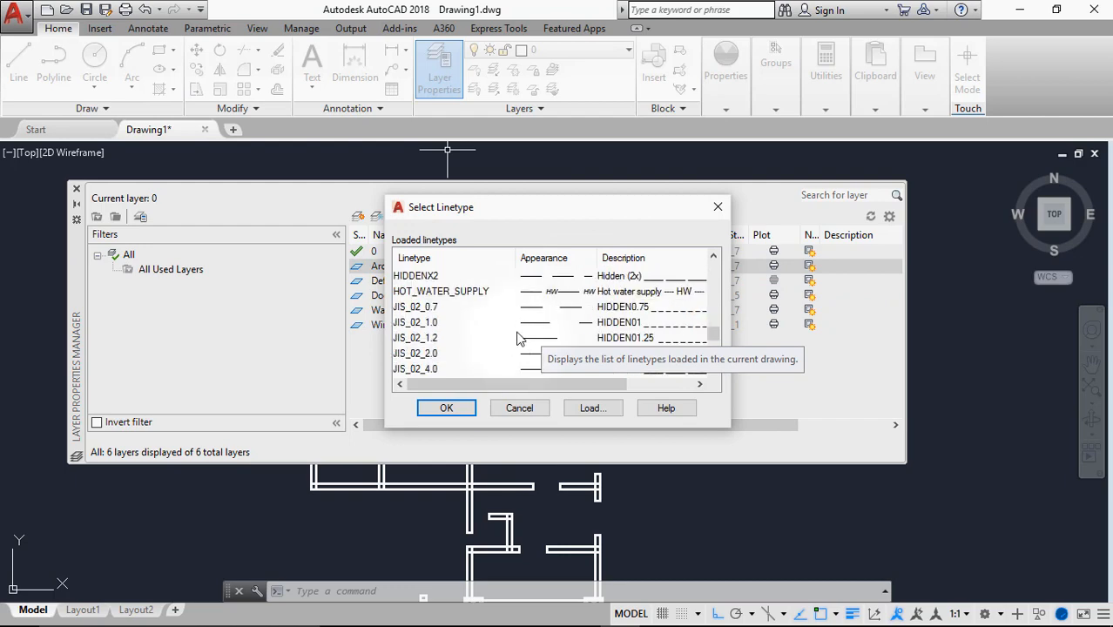
pyautogui.scroll(1, 519, 331)
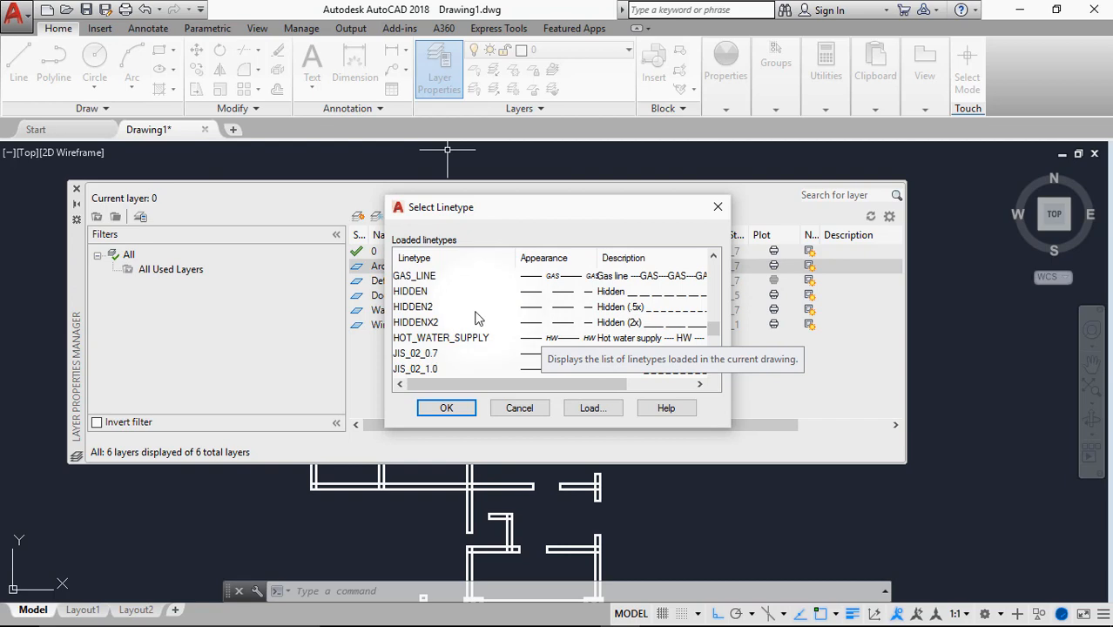
pyautogui.click(430, 292)
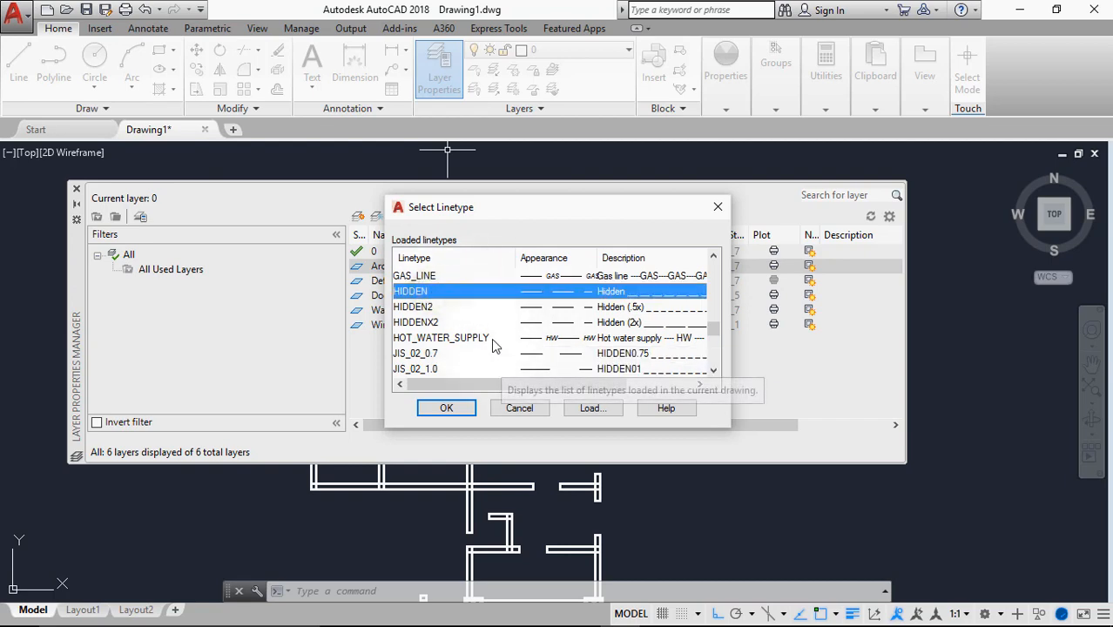
pyautogui.click(422, 309)
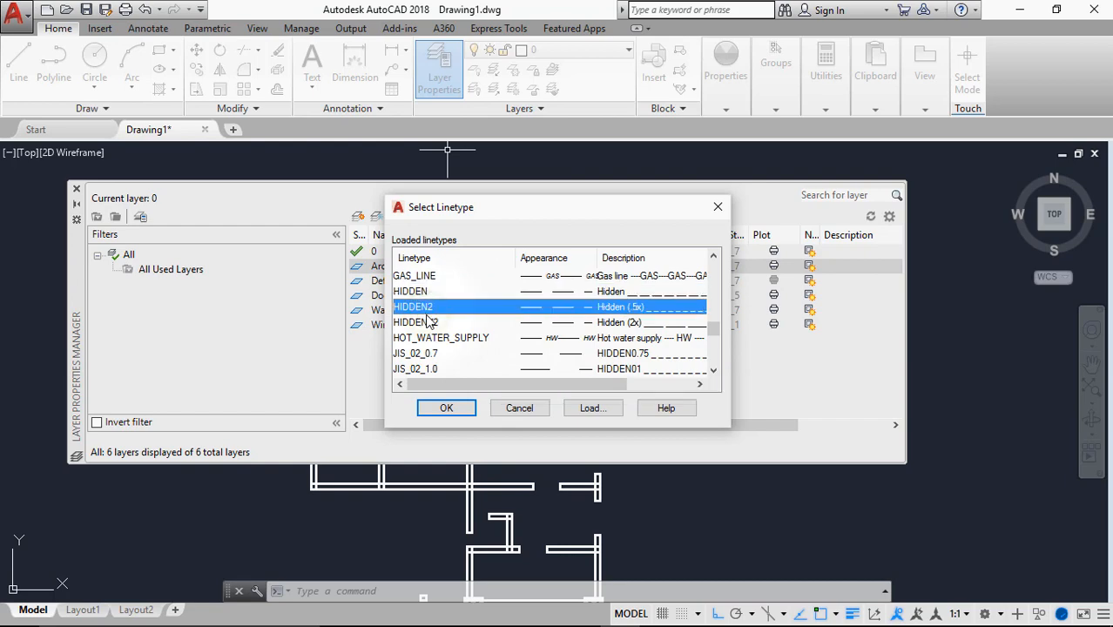
pyautogui.click(446, 409)
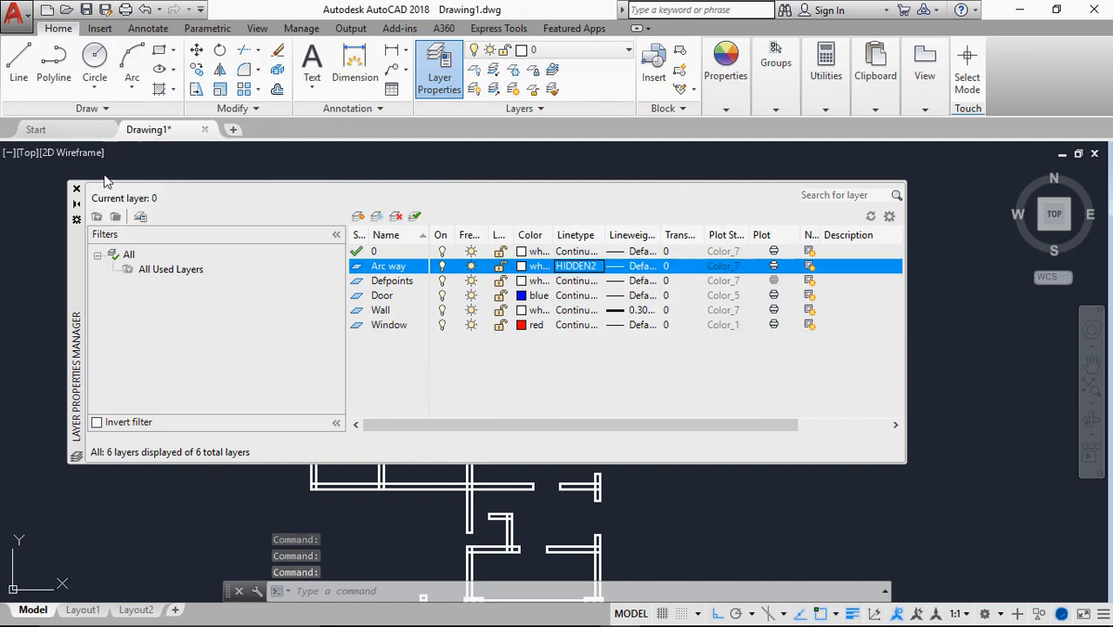
pyautogui.click(75, 190)
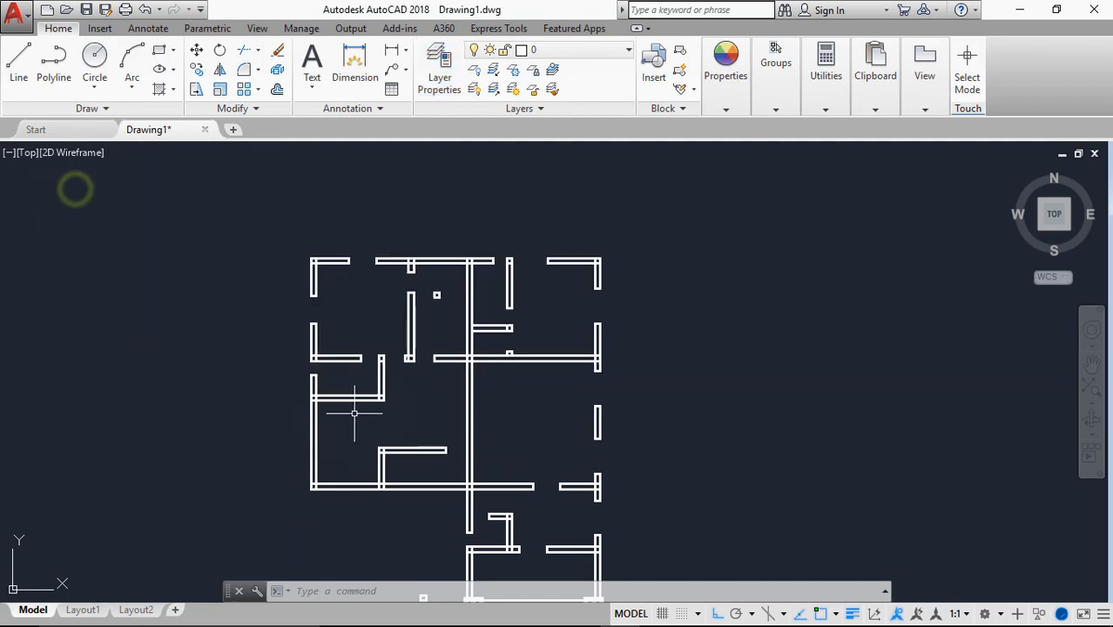
# Trim away both lines of the lower horizontal wall between the L-shaped partition and the long central vertical wall.
pyautogui.scroll(3, 392, 440)
pyautogui.scroll(-2, 397, 440)
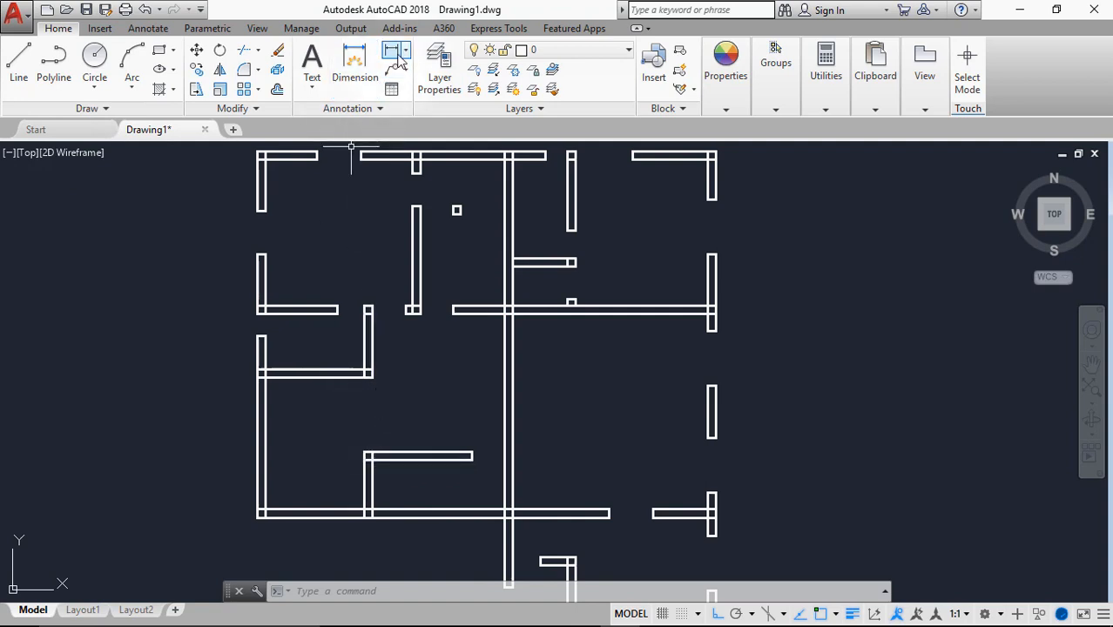
pyautogui.moveTo(427, 532); pyautogui.dragTo(405, 385, button='middle')
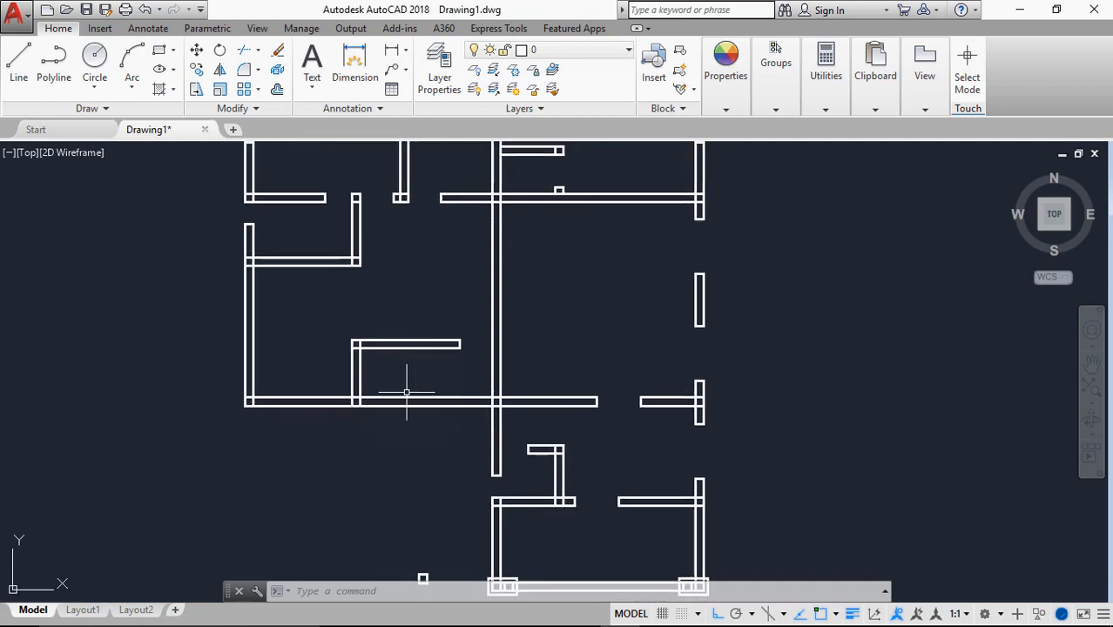
pyautogui.scroll(5, 409, 399)
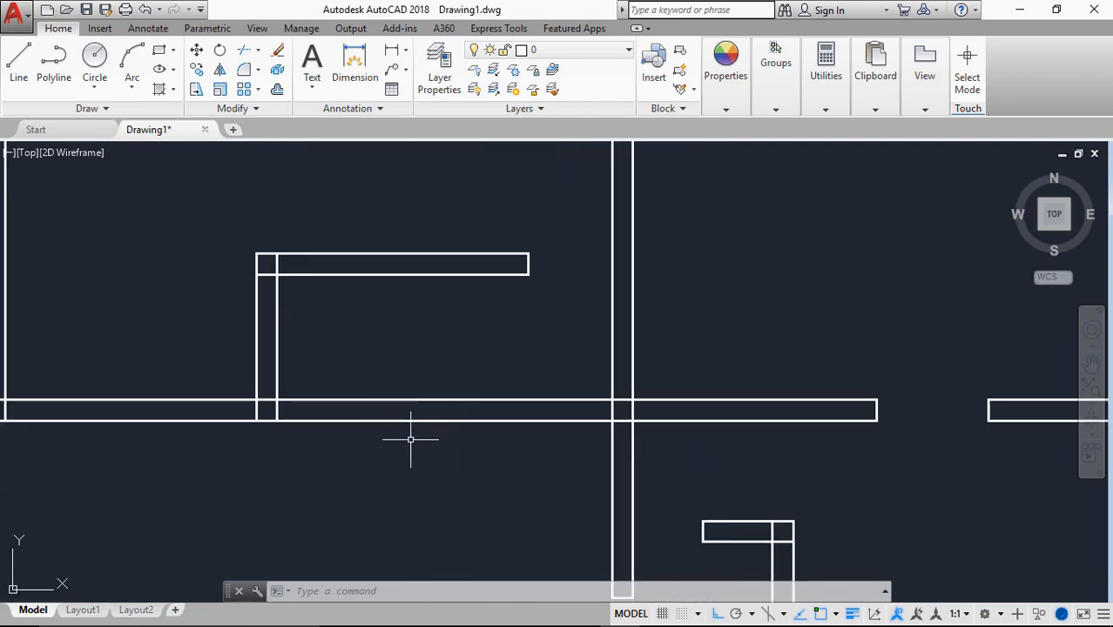
pyautogui.press('Return')
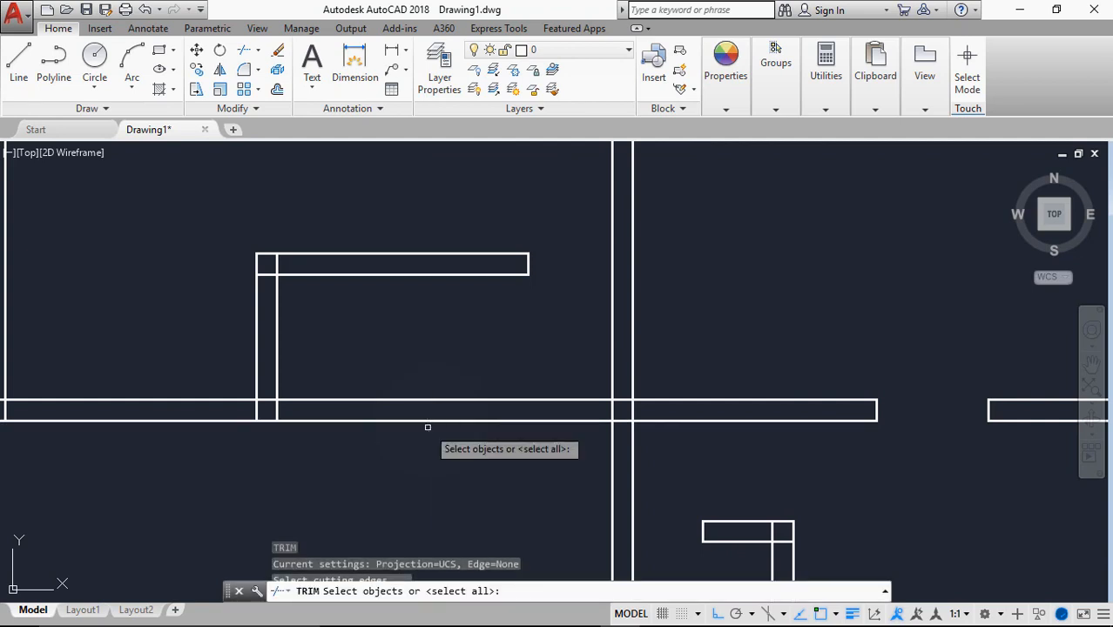
pyautogui.press('Return')
pyautogui.click(490, 381)
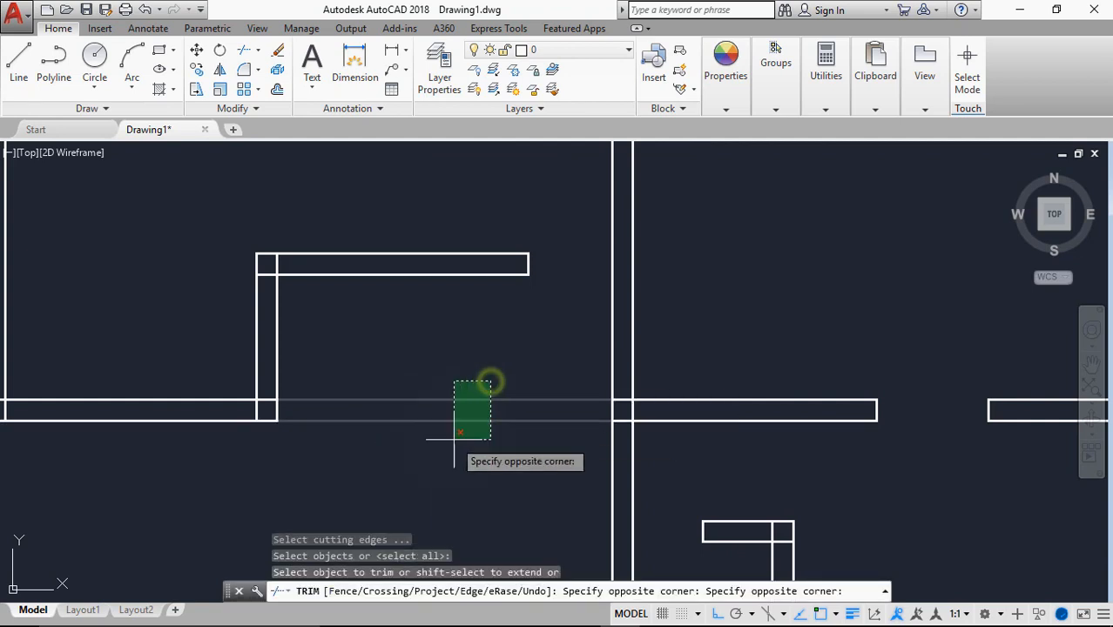
pyautogui.click(454, 446)
pyautogui.press('Escape')
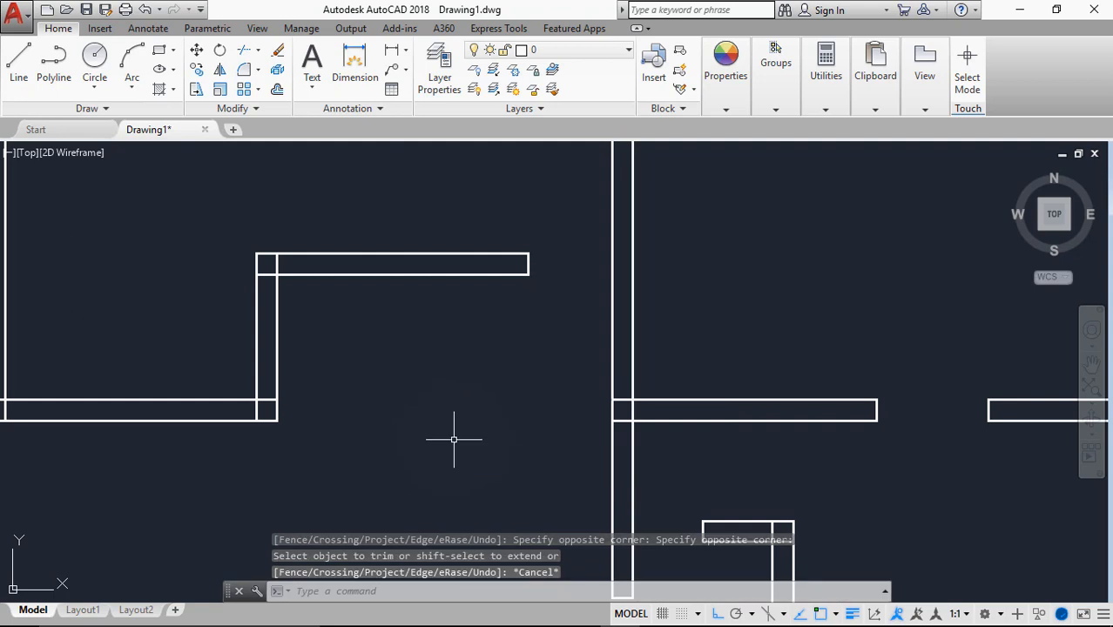
# Draw two parallel horizontal lines across the new opening, joining the wall end's corners to the central vertical wall.
pyautogui.write('l')
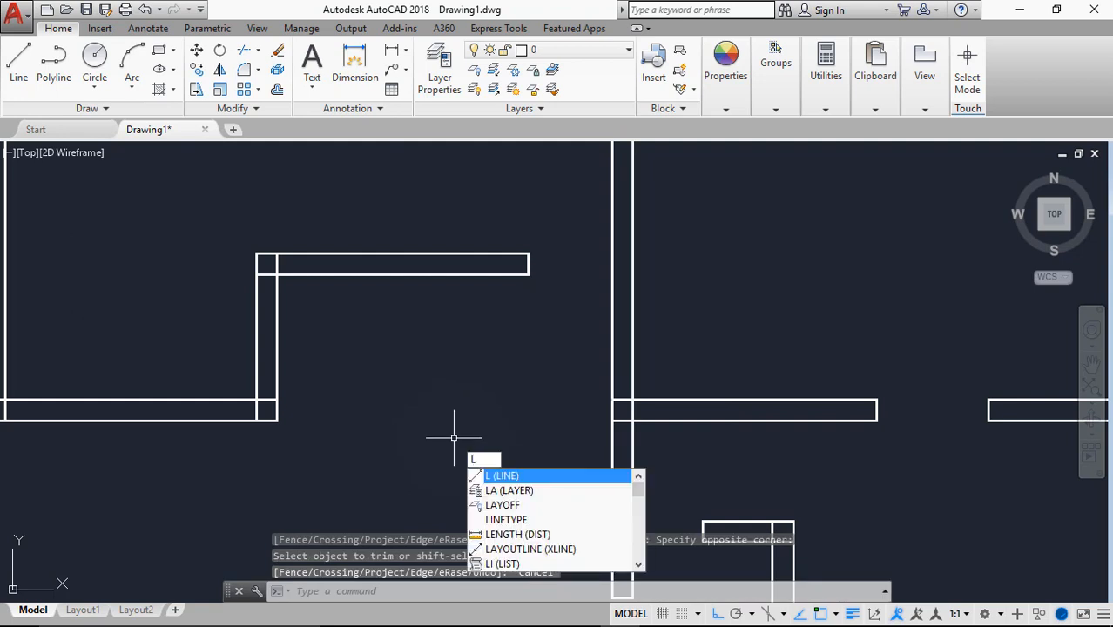
pyautogui.click(452, 439)
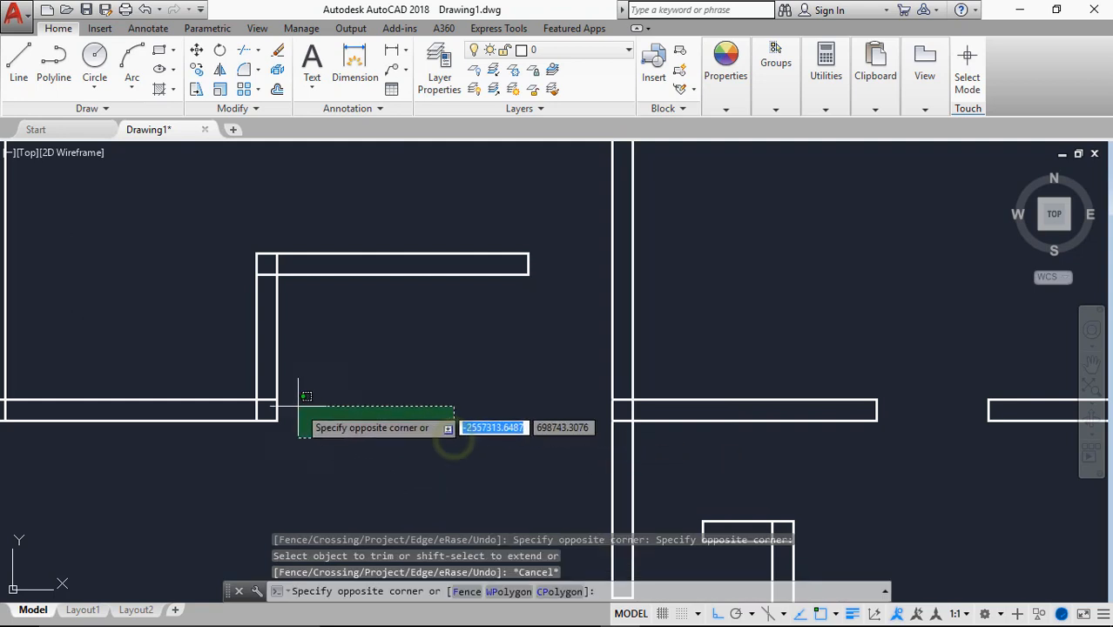
pyautogui.click(339, 425)
pyautogui.write('l')
pyautogui.press('Return')
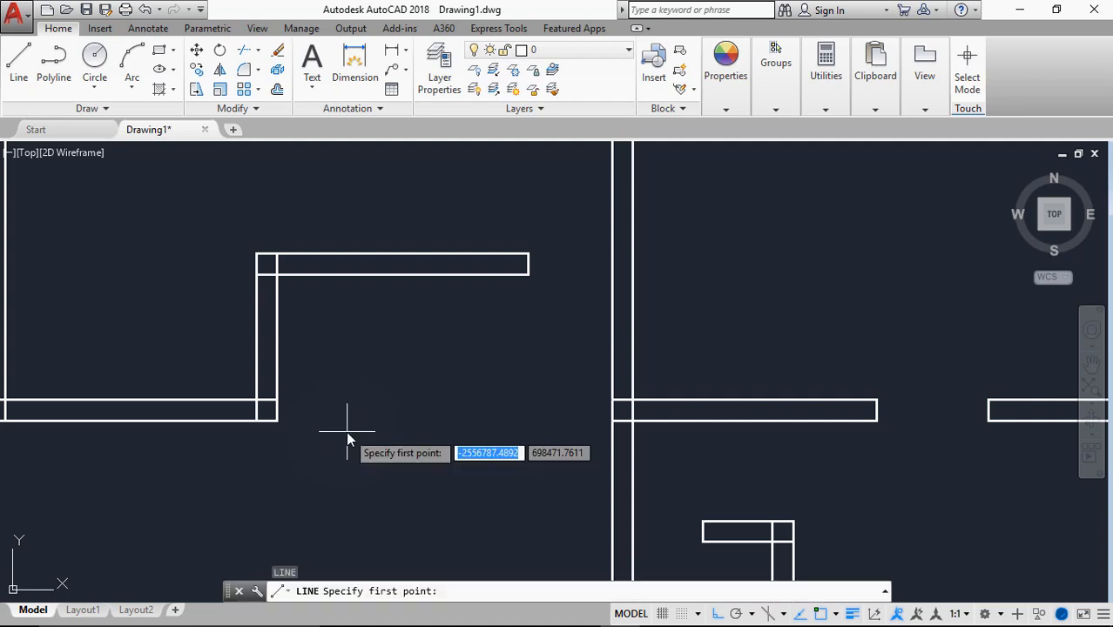
pyautogui.click(279, 400)
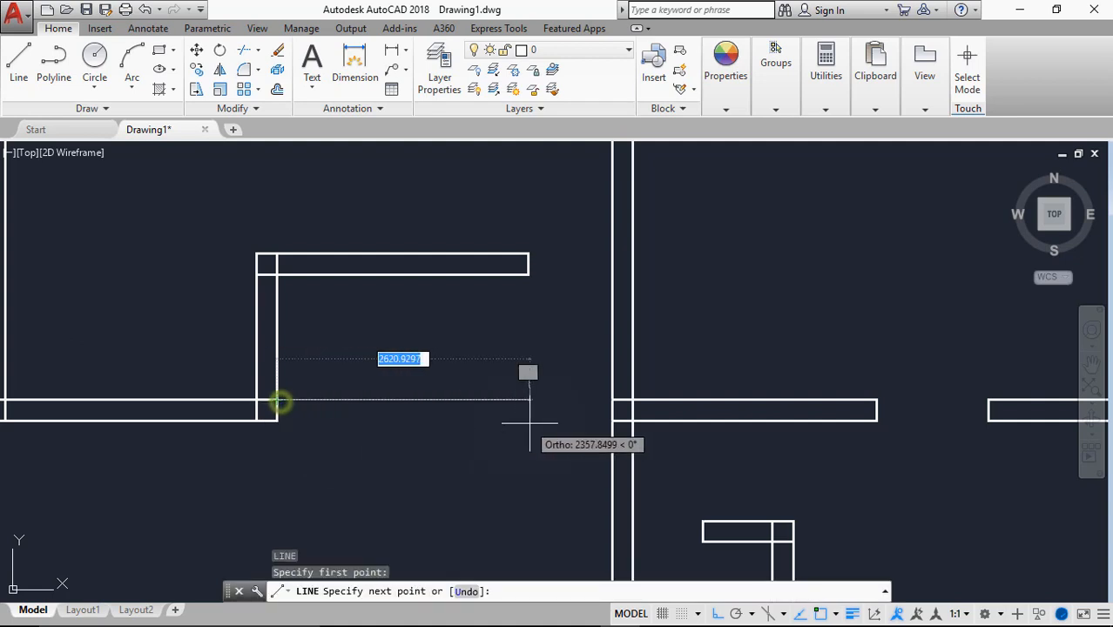
pyautogui.click(613, 401)
pyautogui.press('Return')
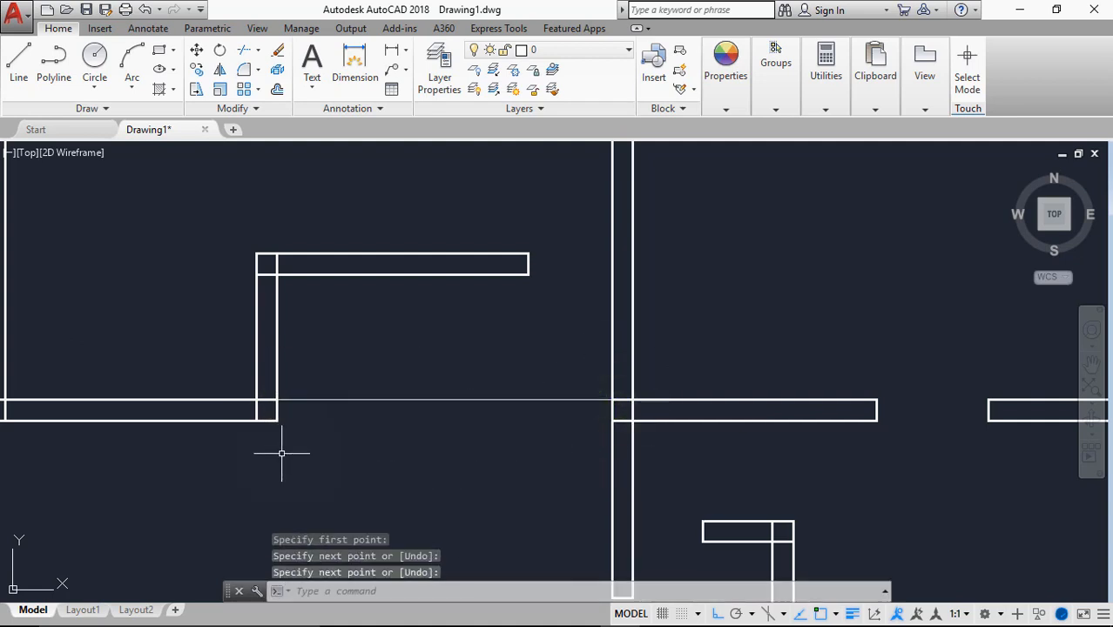
pyautogui.press('Return')
pyautogui.click(276, 420)
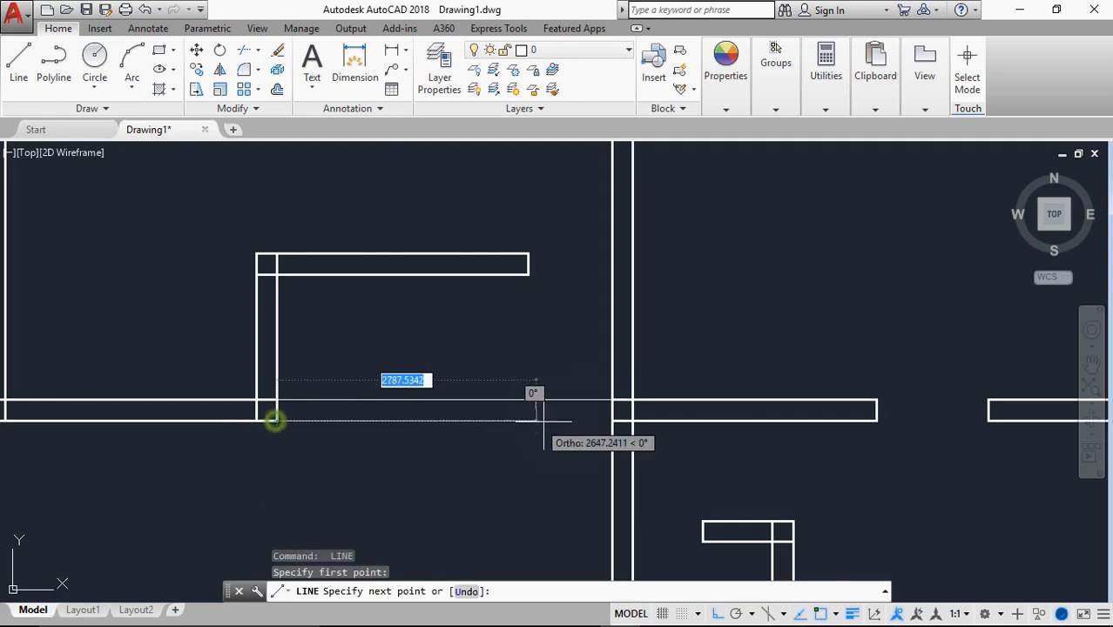
pyautogui.click(613, 420)
pyautogui.press('Return')
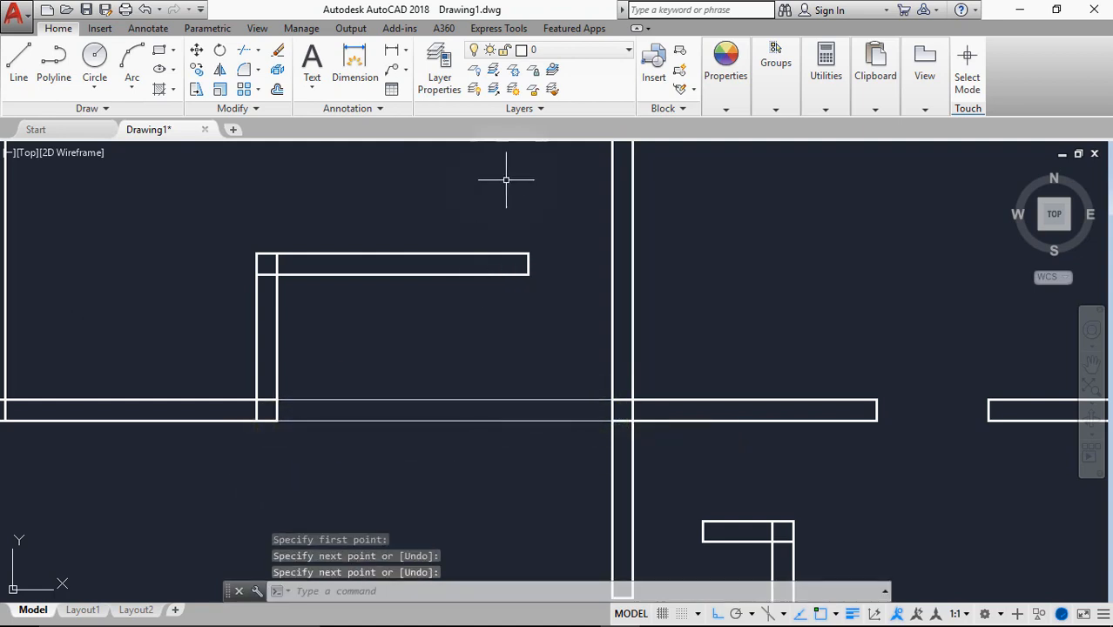
# Move the two lines spanning the opening onto the Arc way layer.
pyautogui.click(473, 392)
pyautogui.click(437, 463)
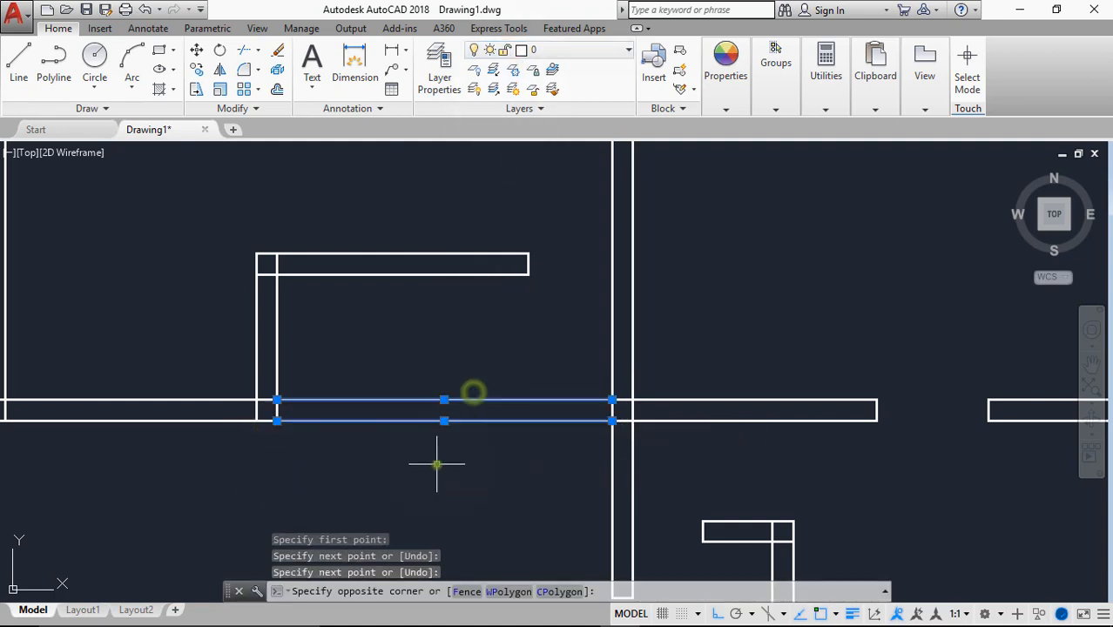
pyautogui.click(558, 49)
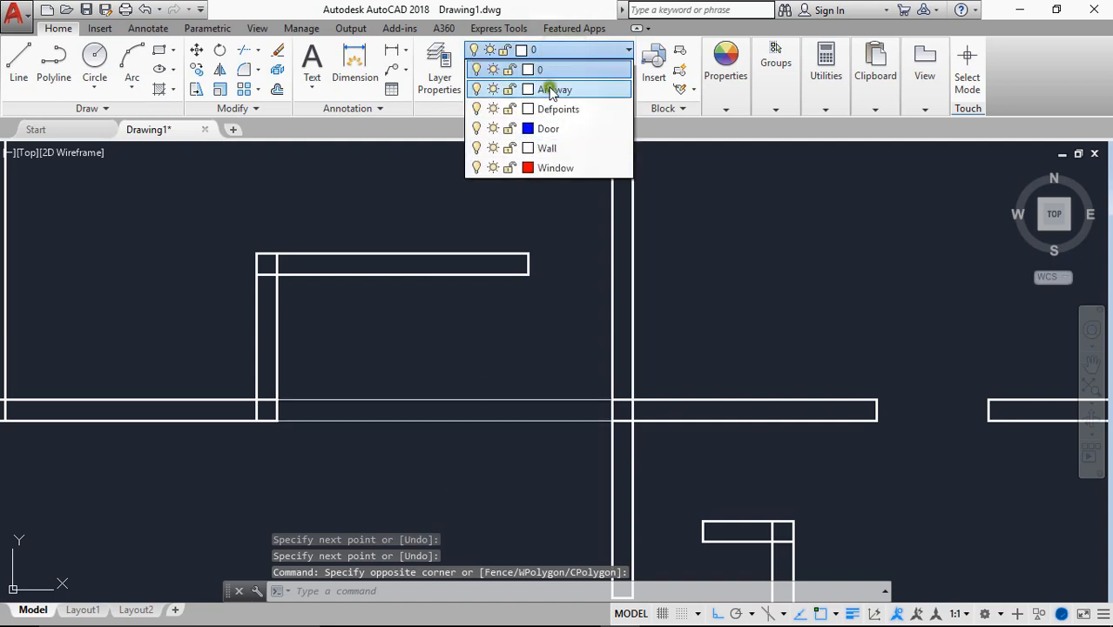
pyautogui.click(552, 90)
pyautogui.press('Escape')
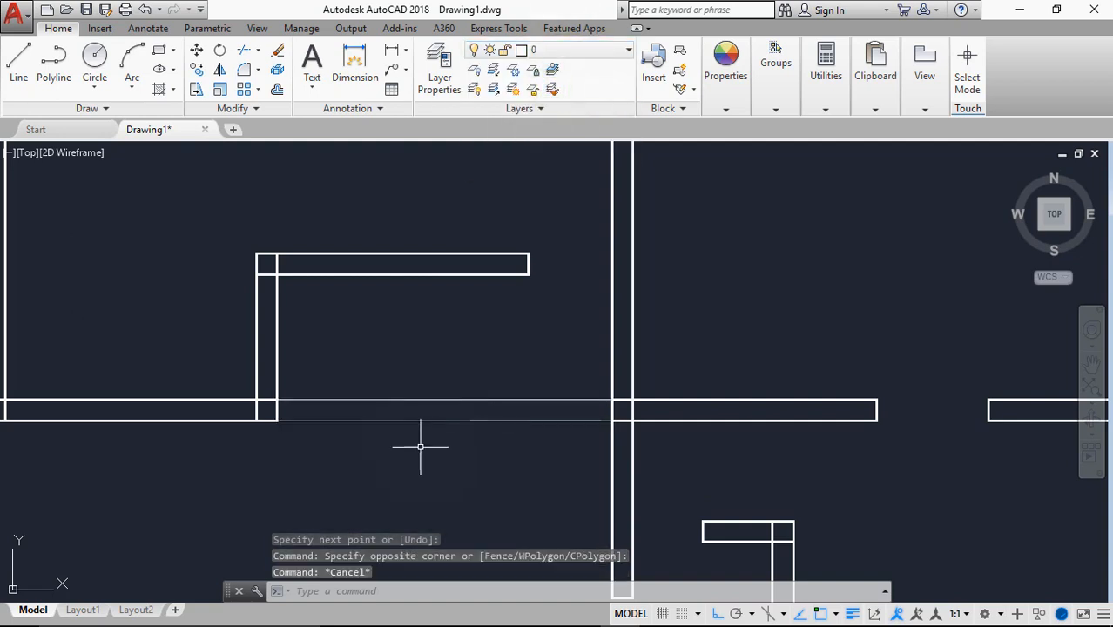
# Examine how the dash pattern of the two archway lines displays from close up and from farther away.
pyautogui.scroll(6, 420, 446)
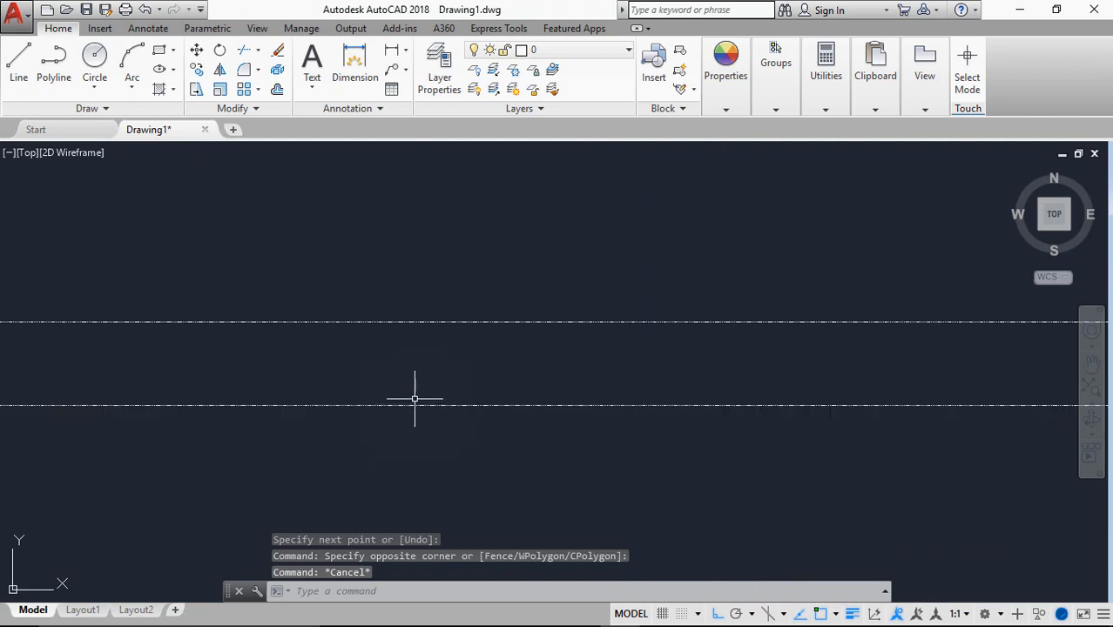
pyautogui.scroll(5, 415, 398)
pyautogui.scroll(-8, 419, 409)
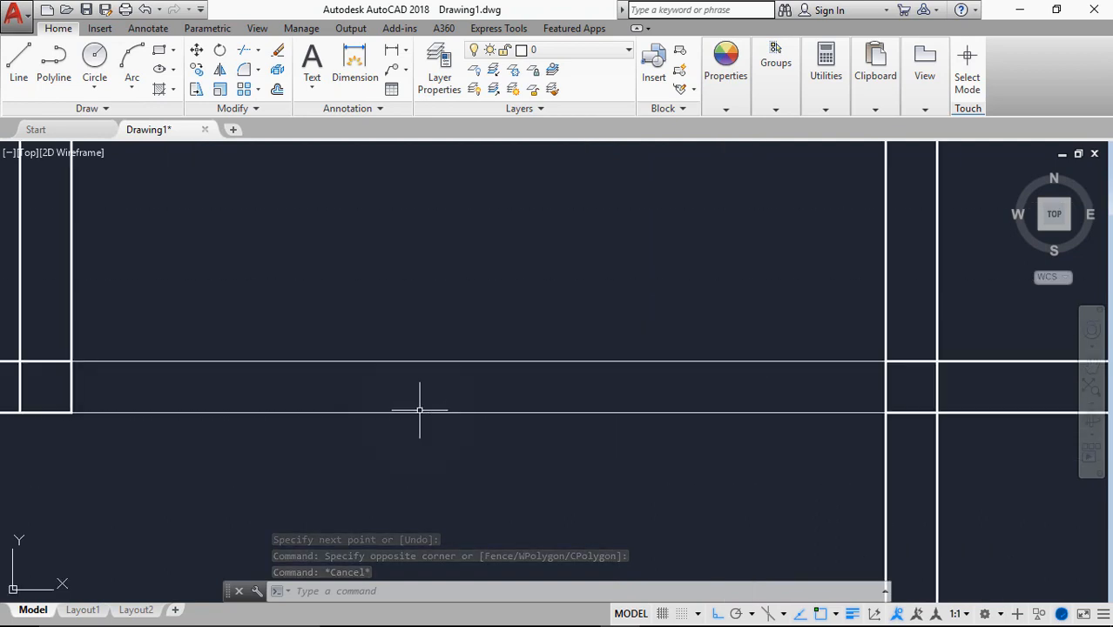
pyautogui.scroll(-2, 419, 411)
pyautogui.scroll(8, 419, 405)
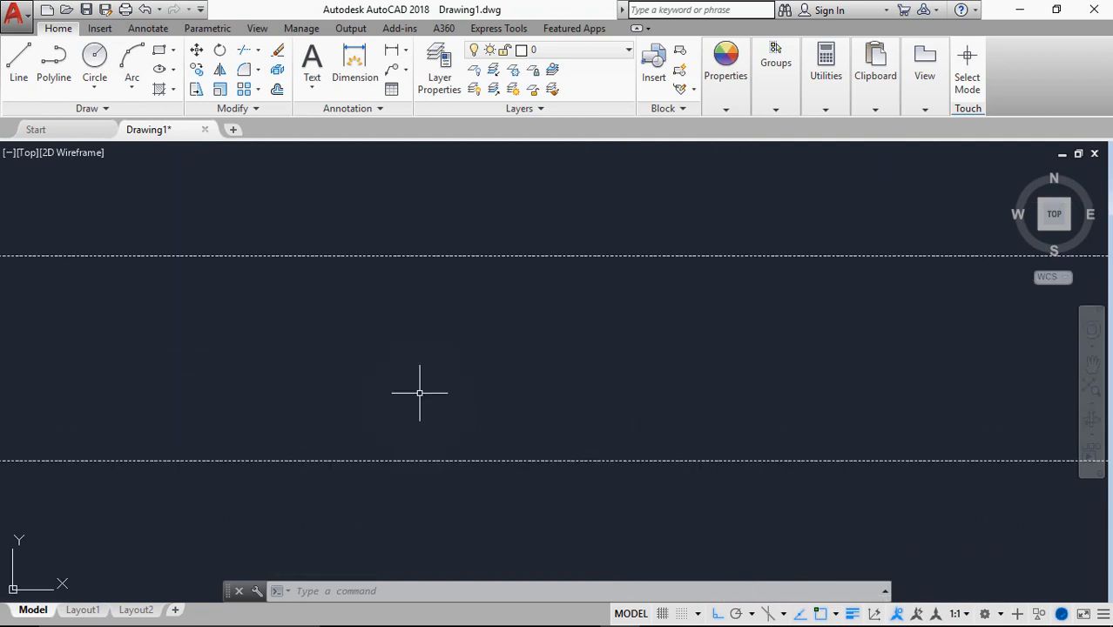
pyautogui.scroll(-8, 419, 392)
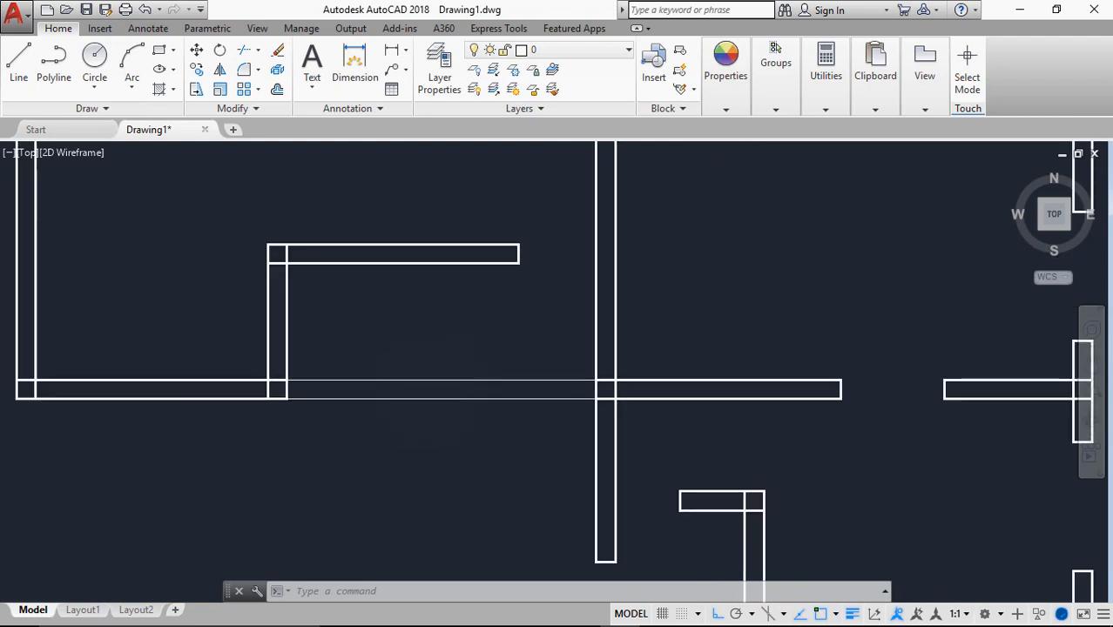
pyautogui.scroll(4, 431, 387)
pyautogui.scroll(-2, 434, 374)
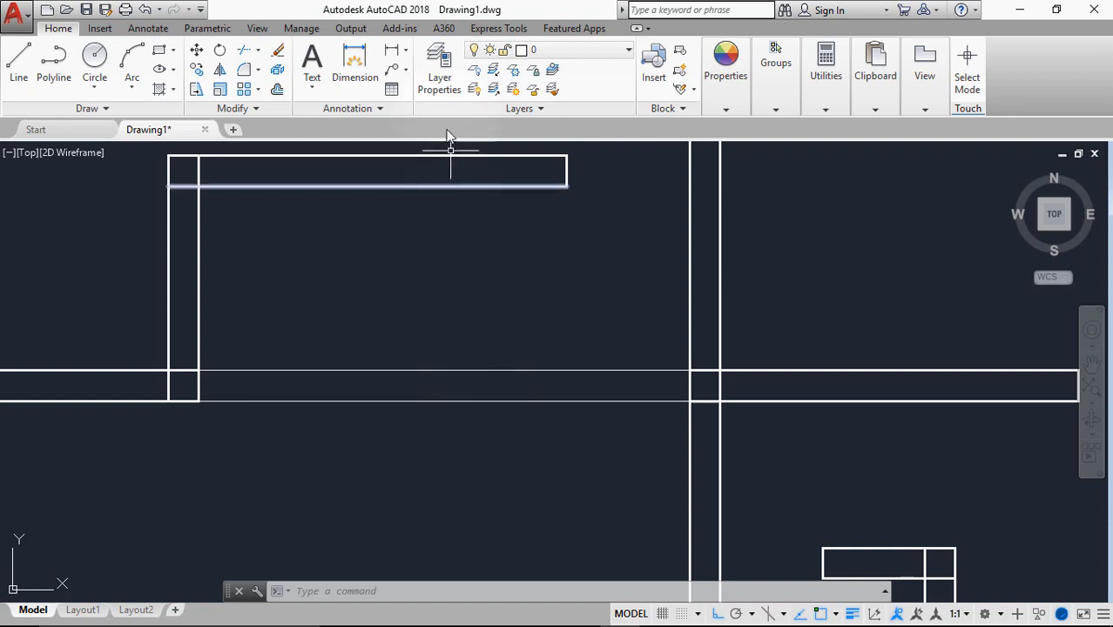
# Change the Arc way layer's linetype to HIDDEN and narrow the layer manager to uncover the archway lines.
pyautogui.click(440, 65)
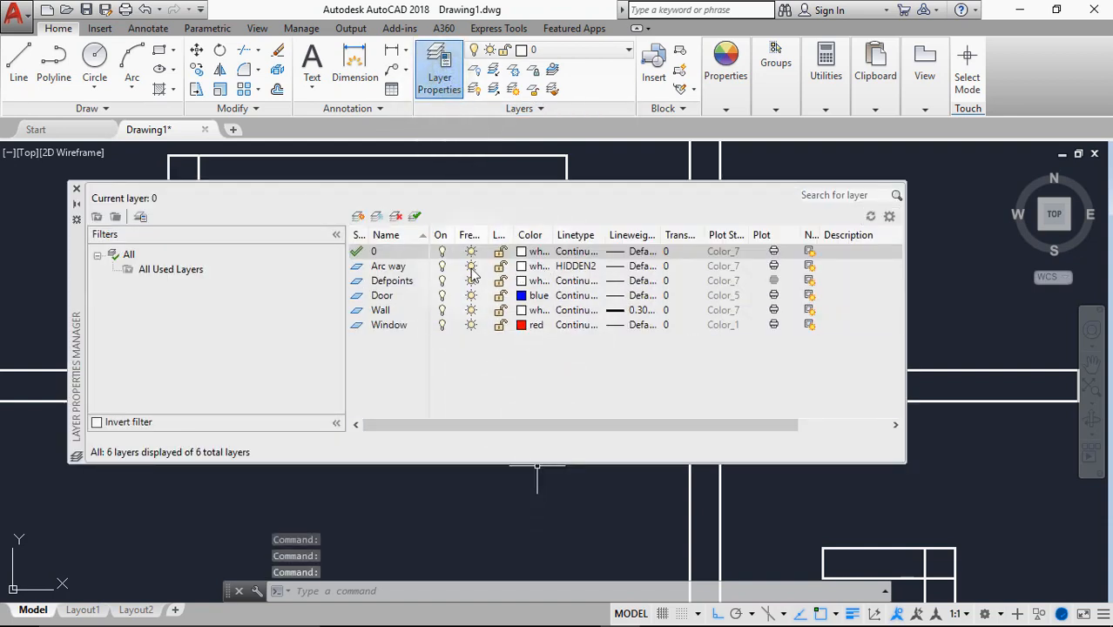
pyautogui.click(558, 265)
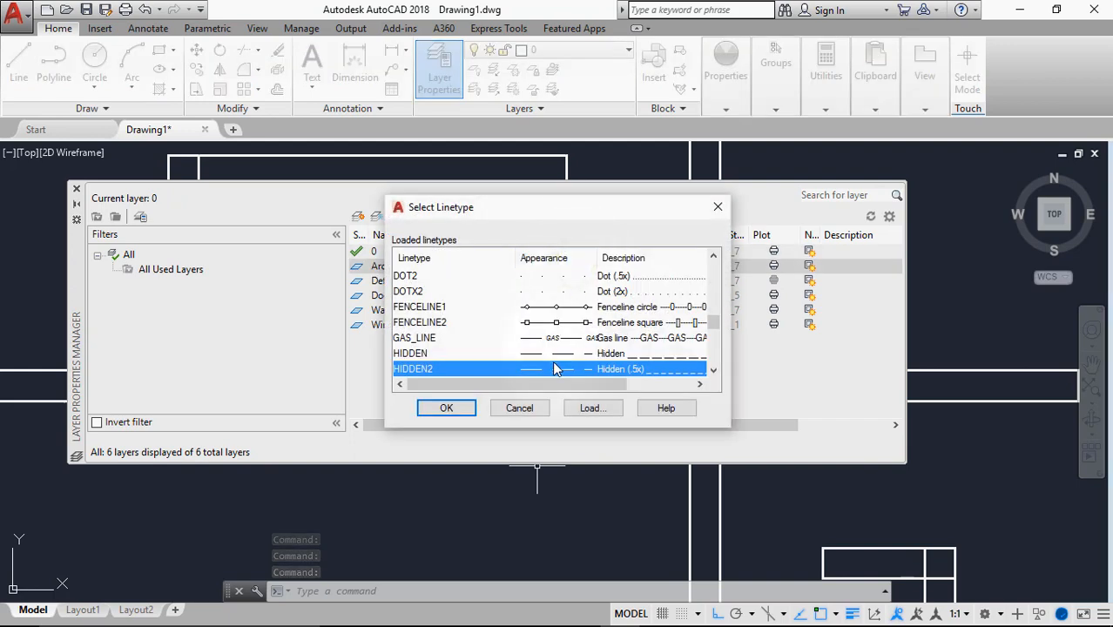
pyautogui.scroll(-1, 552, 353)
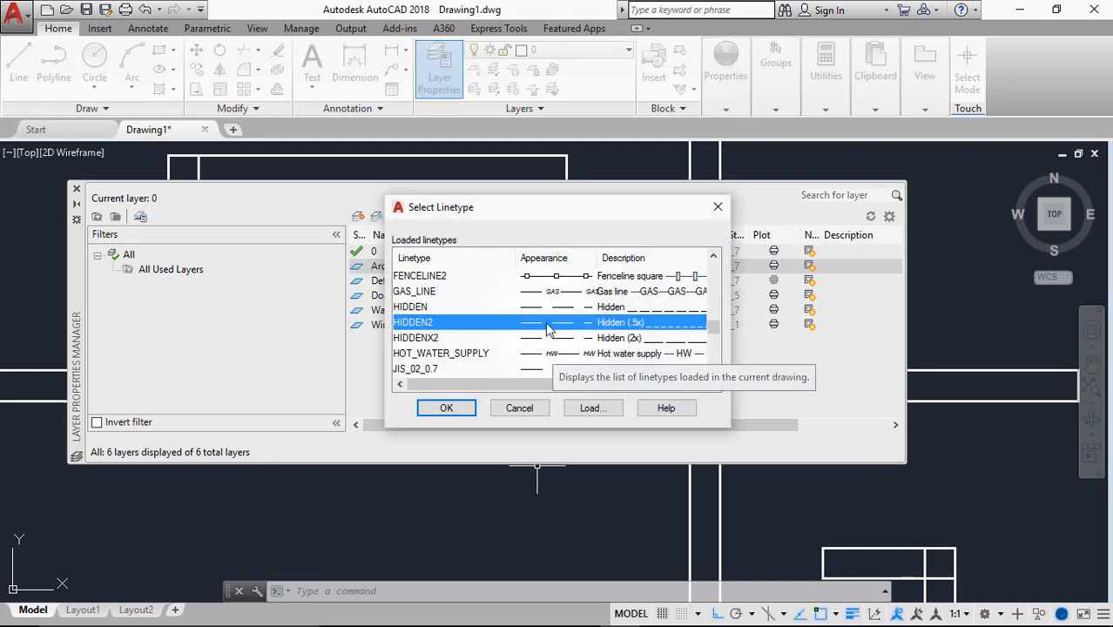
pyautogui.click(550, 307)
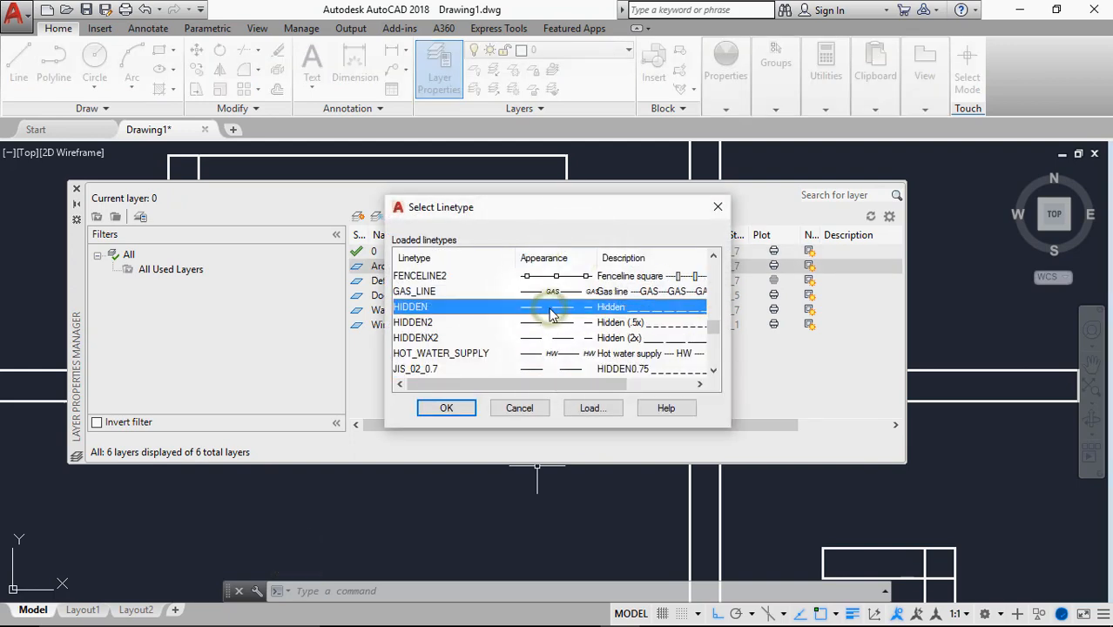
pyautogui.click(447, 415)
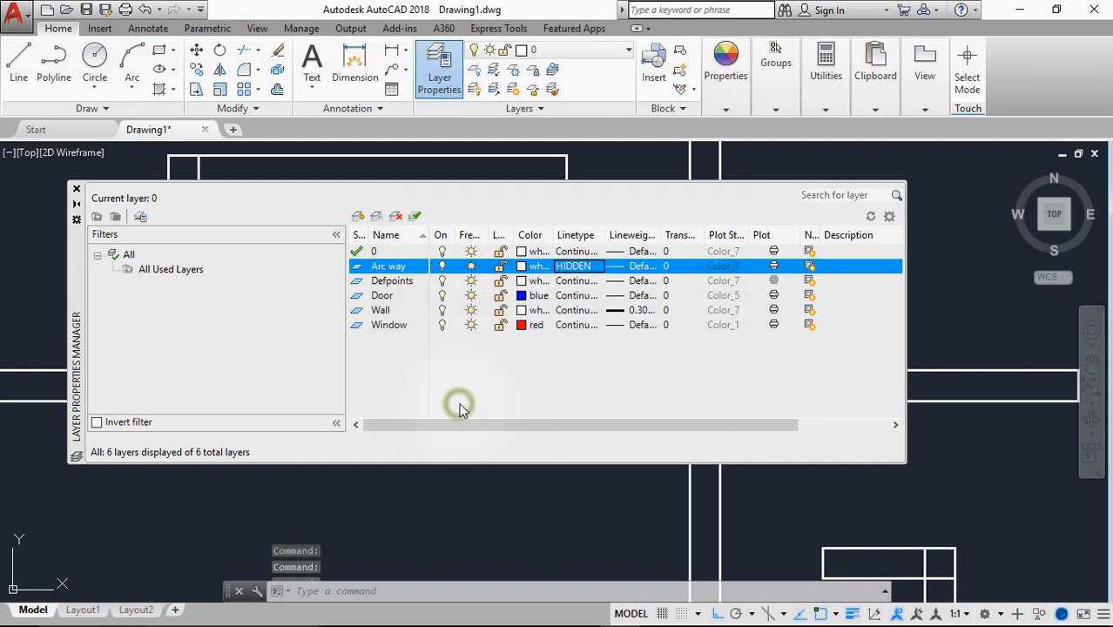
pyautogui.moveTo(906, 295); pyautogui.dragTo(603, 295)
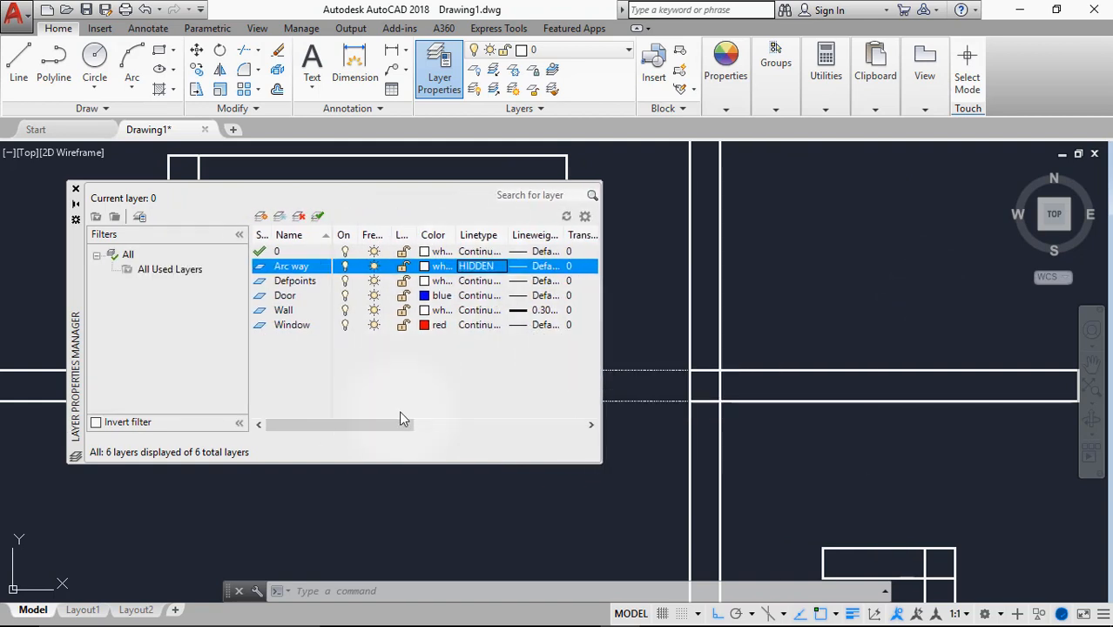
# Move the layer manager clear of the archway lines and examine their HIDDEN dash pattern from close up and farther away.
pyautogui.click(363, 188)
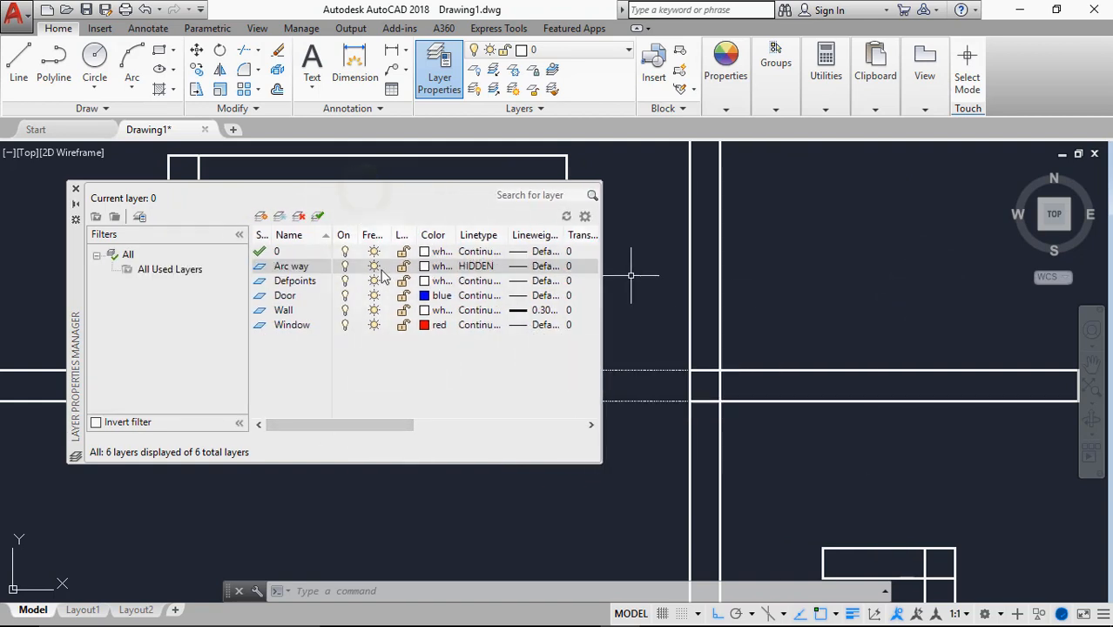
pyautogui.click(231, 196)
pyautogui.moveTo(79, 323); pyautogui.dragTo(854, 249)
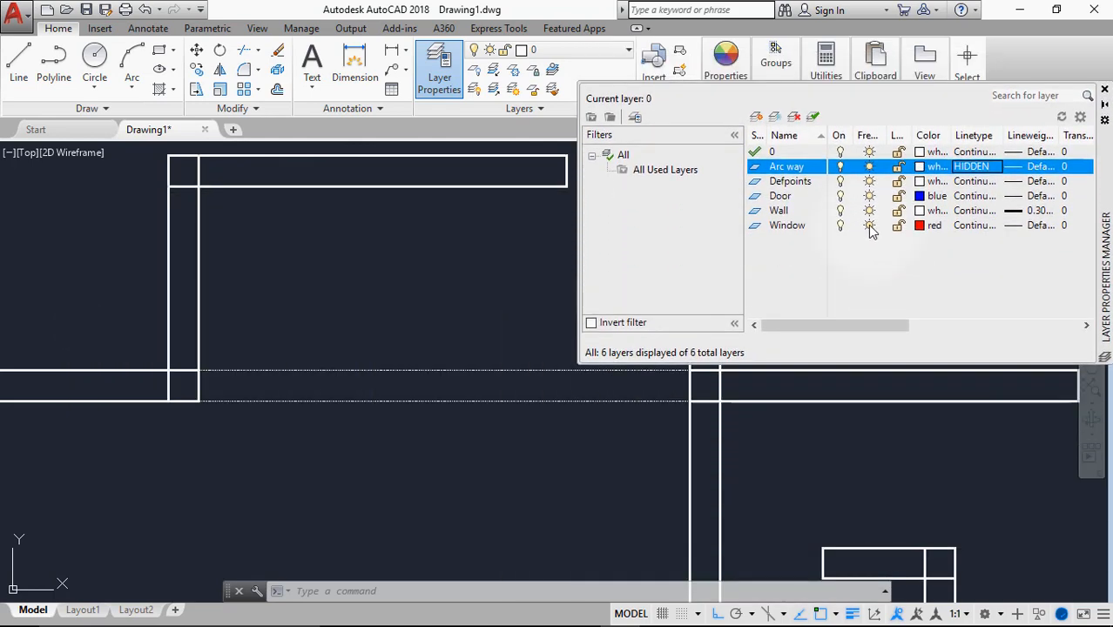
pyautogui.scroll(-3, 410, 436)
pyautogui.scroll(8, 393, 466)
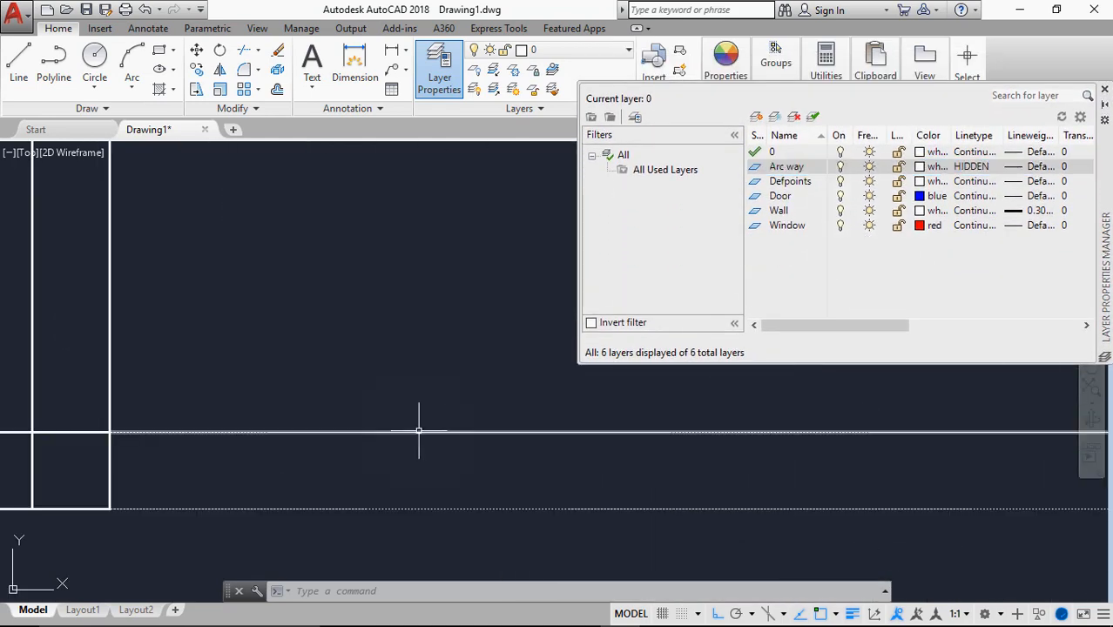
pyautogui.scroll(-5, 394, 466)
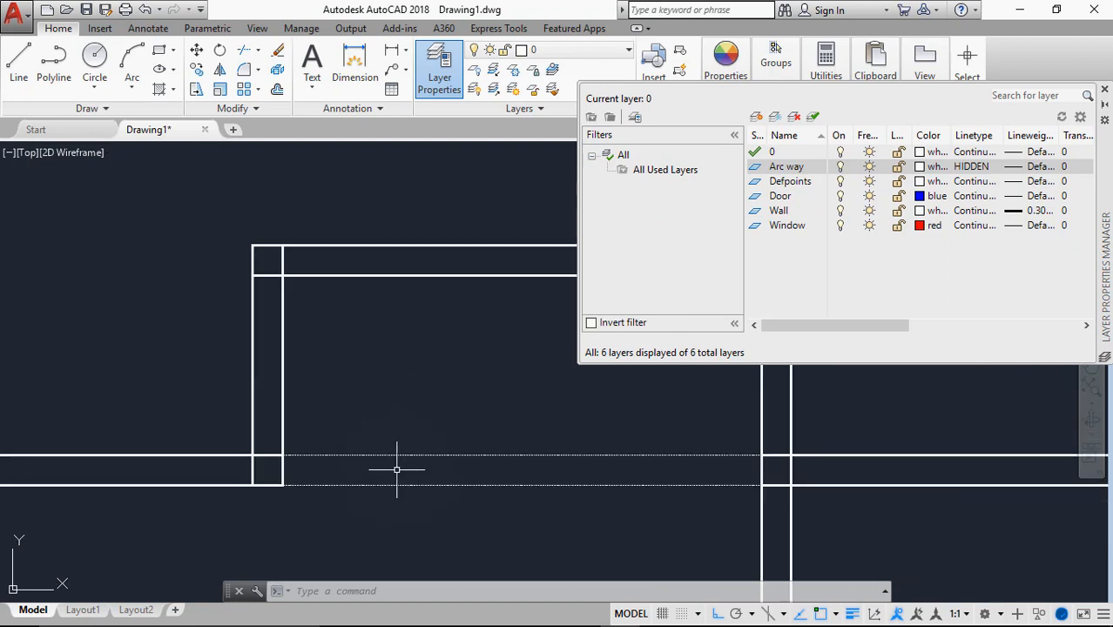
# Change the Arc way layer's linetype to DASHED2.
pyautogui.click(990, 168)
pyautogui.scroll(-2, 502, 315)
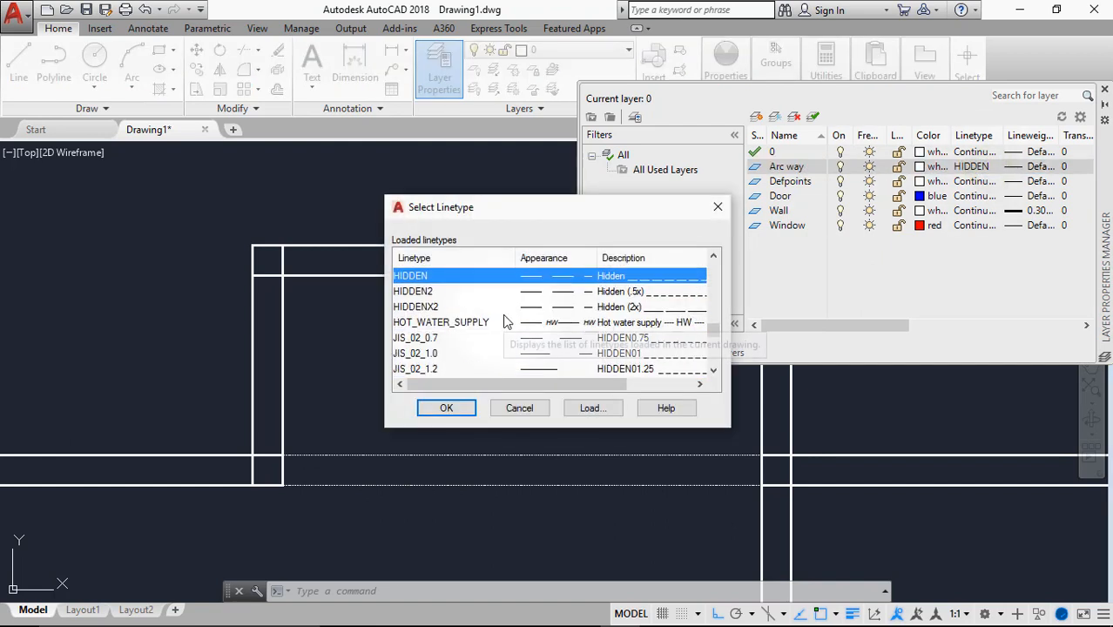
pyautogui.scroll(-6, 505, 322)
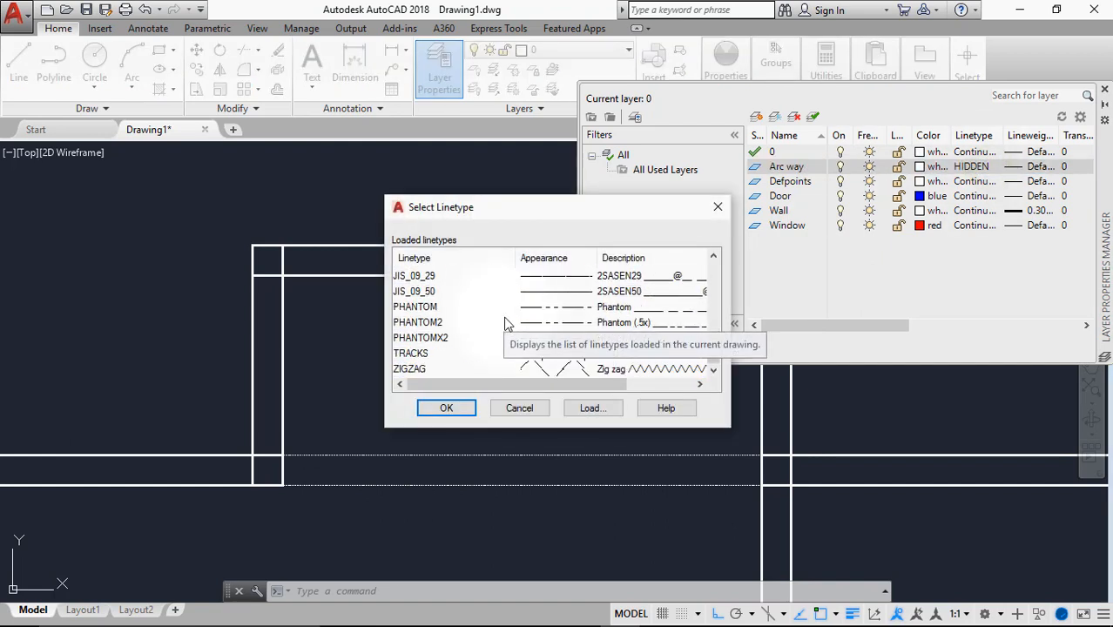
pyautogui.scroll(10, 505, 324)
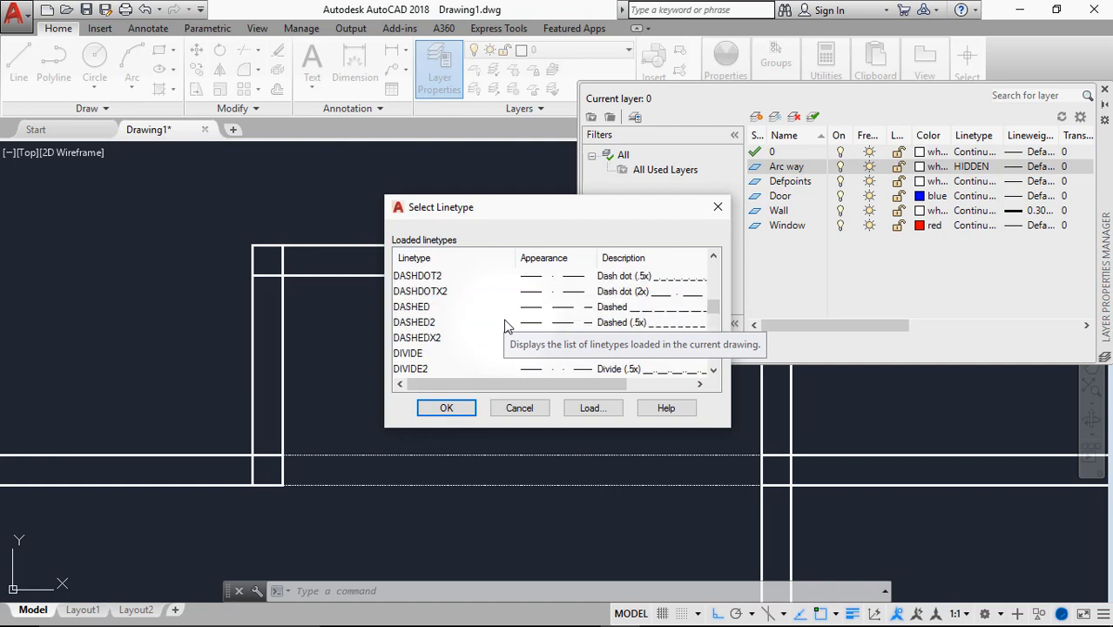
pyautogui.scroll(1, 505, 324)
pyautogui.scroll(-1, 505, 324)
pyautogui.click(502, 339)
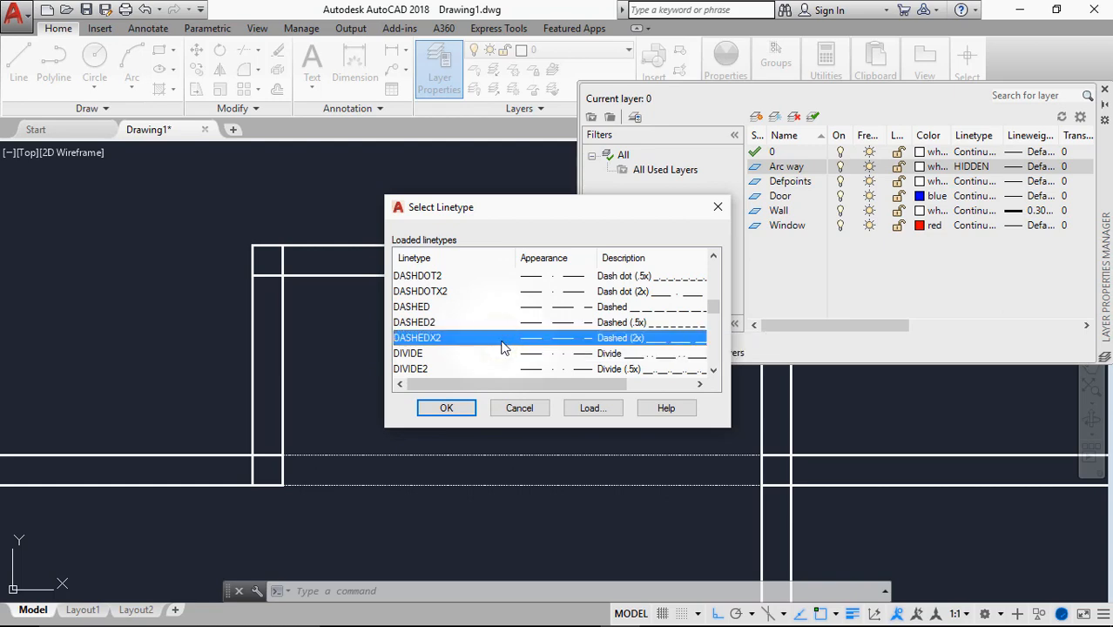
pyautogui.click(503, 322)
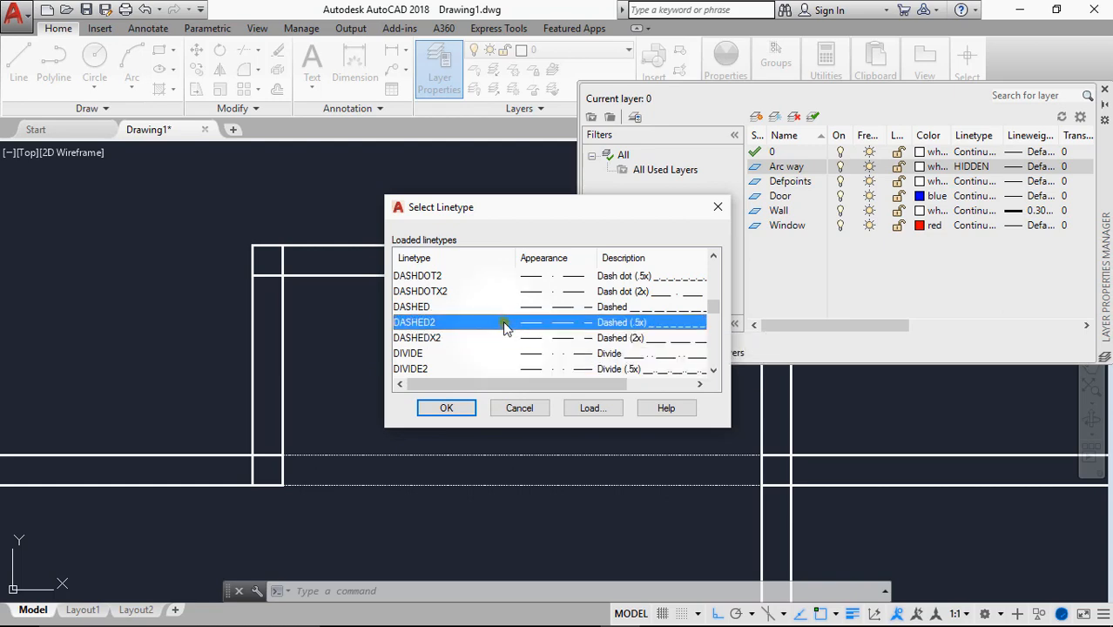
pyautogui.click(446, 408)
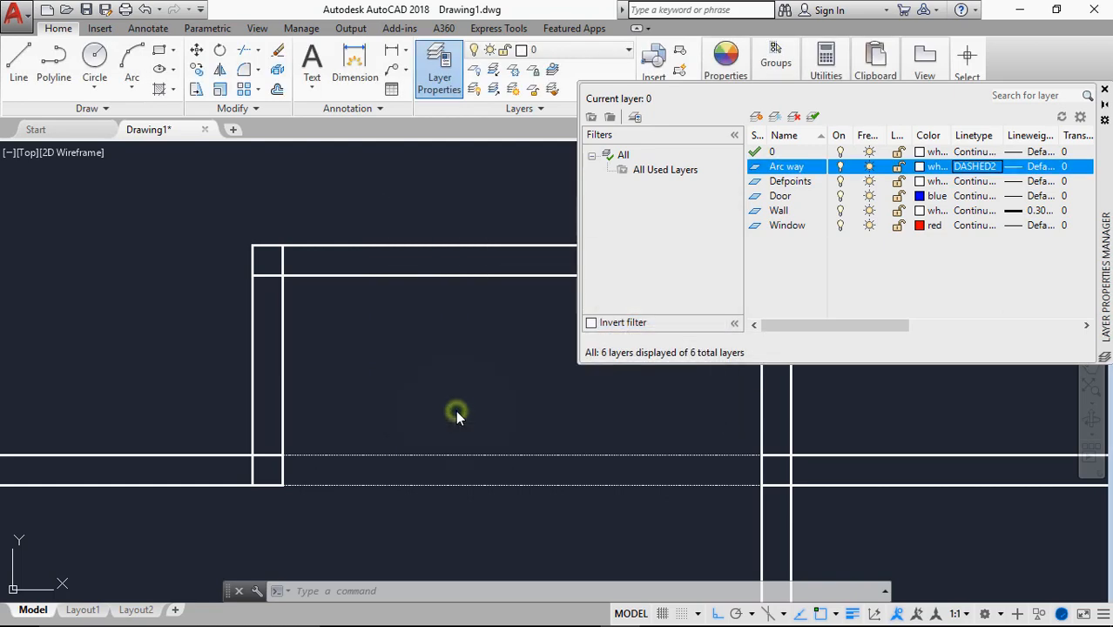
pyautogui.click(470, 453)
pyautogui.click(468, 462)
pyautogui.press('Escape')
pyautogui.press('Escape')
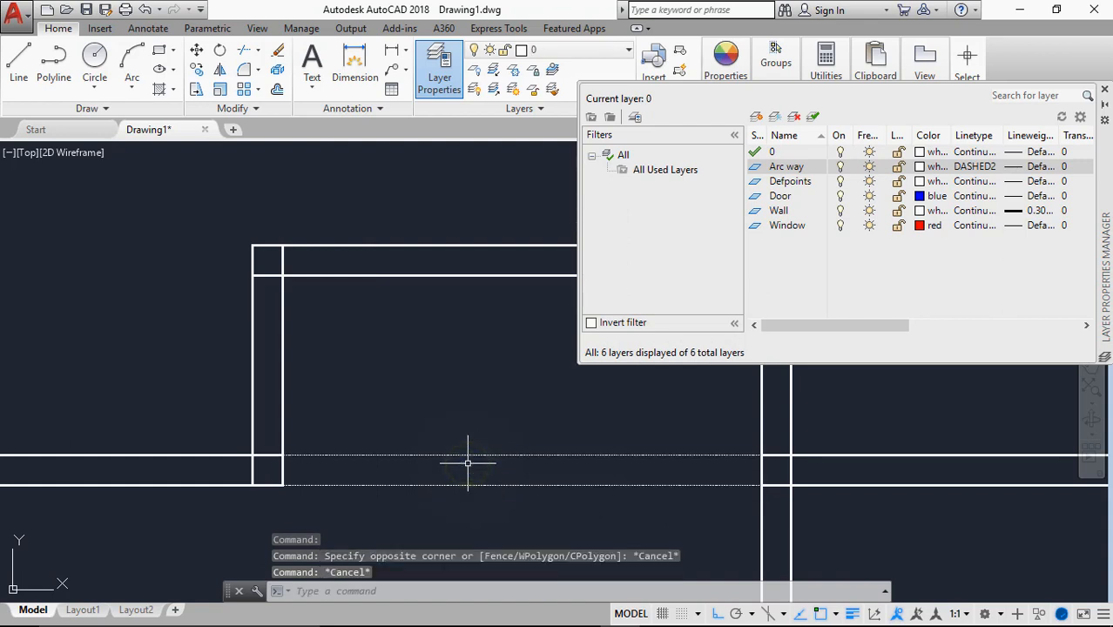
pyautogui.scroll(2, 446, 459)
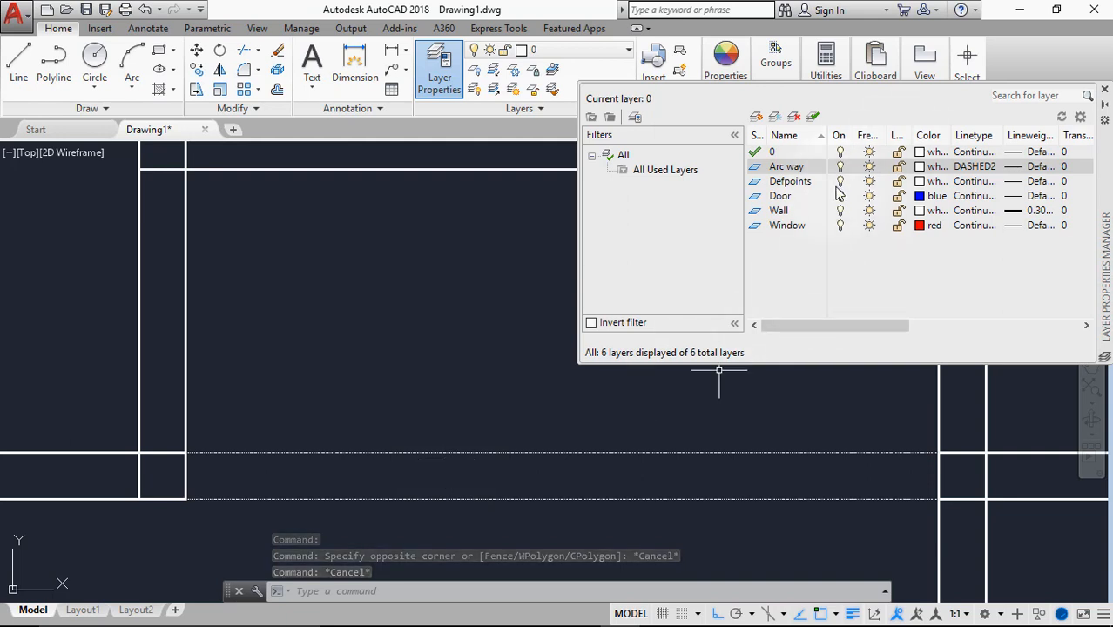
# Change the Arc way layer's linetype to DASHEDX2.
pyautogui.doubleClick(788, 167)
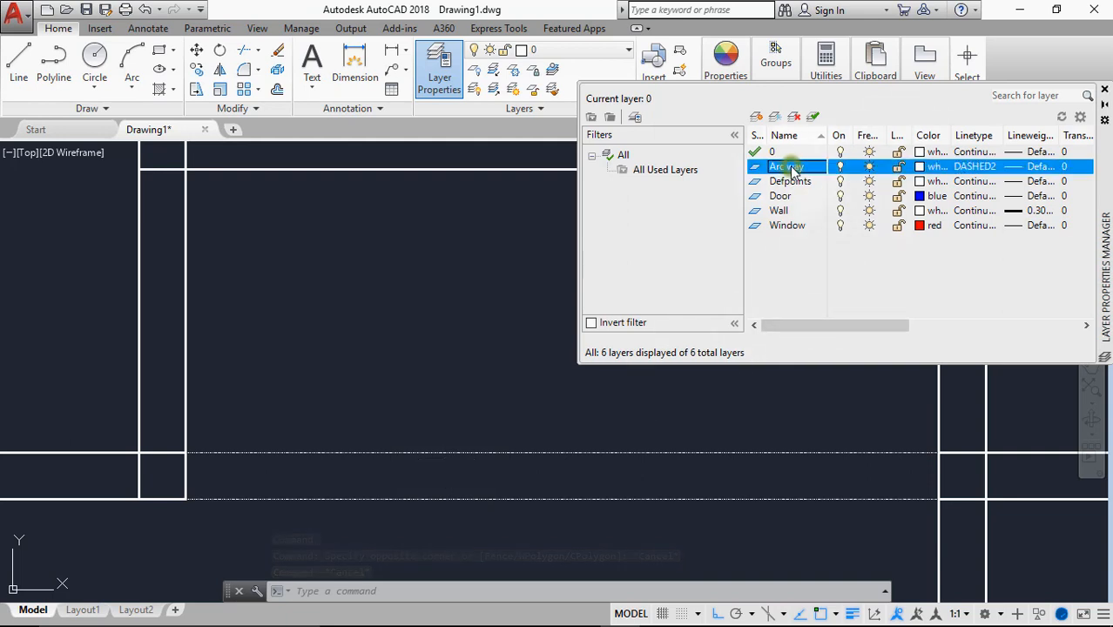
pyautogui.click(964, 166)
pyautogui.scroll(-1, 435, 348)
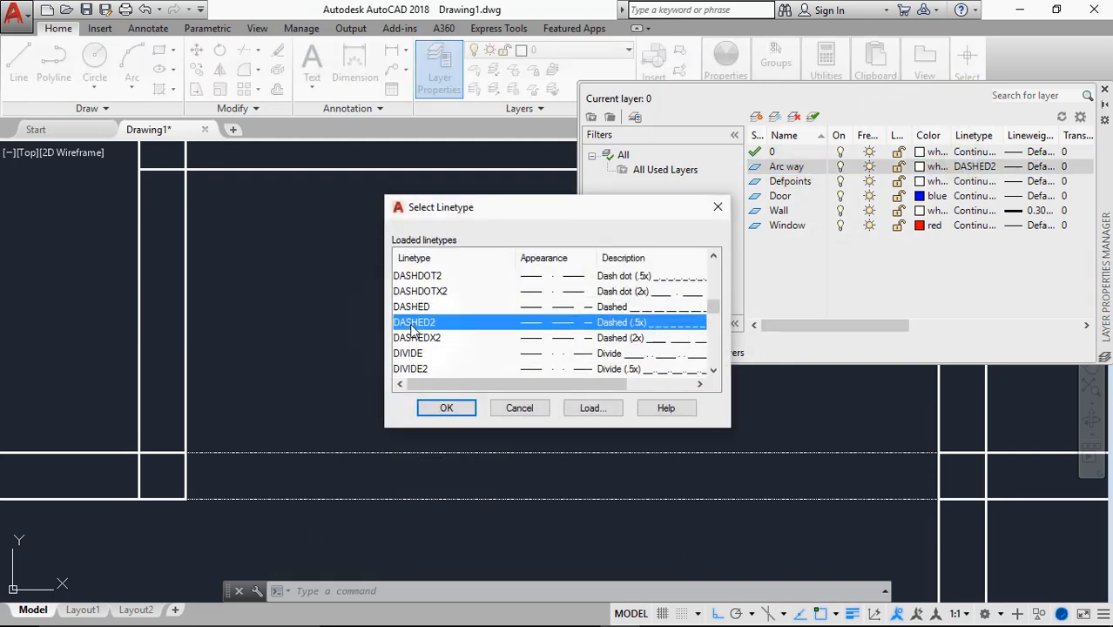
pyautogui.scroll(-1, 448, 353)
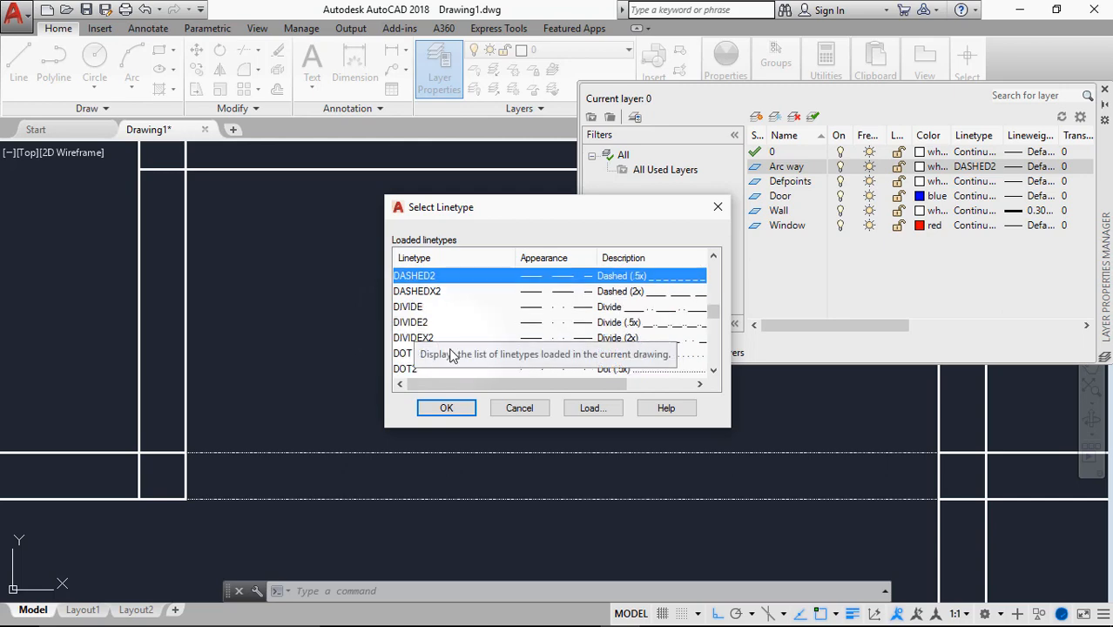
pyautogui.click(536, 293)
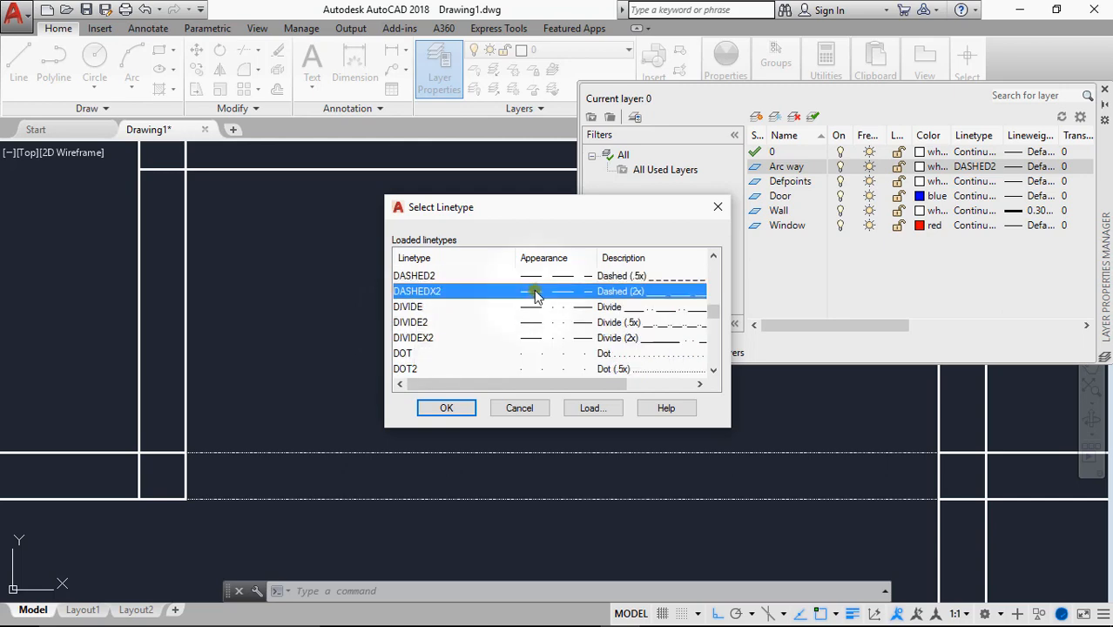
pyautogui.click(446, 409)
pyautogui.click(445, 406)
pyautogui.press('Escape')
pyautogui.press('Escape')
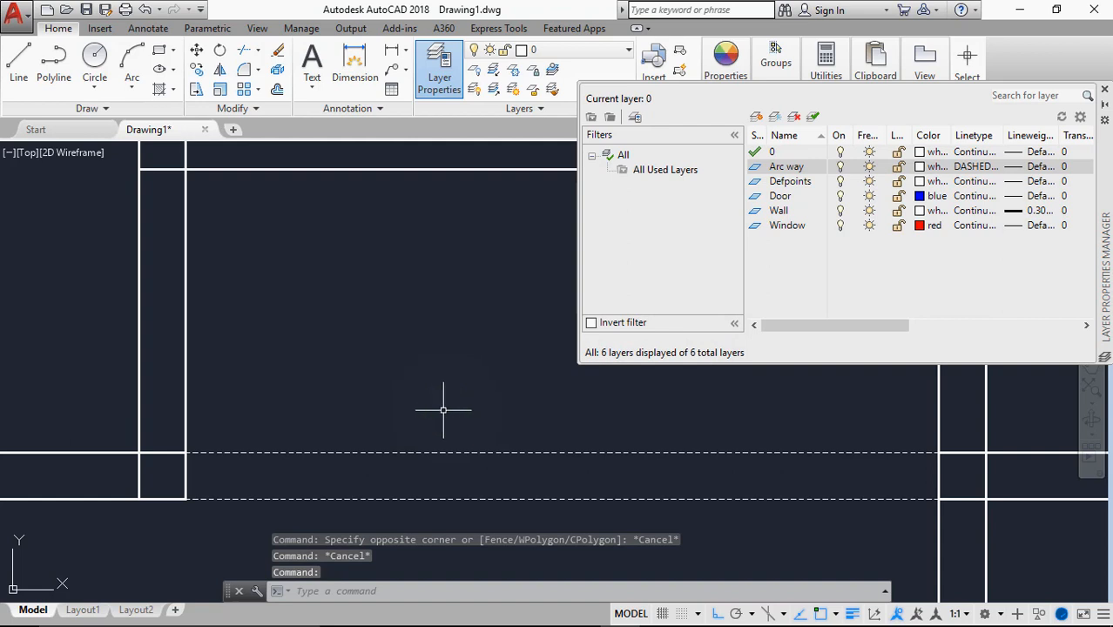
# Examine the dash pattern of the two archway lines from close up and from farther away, along the full opening.
pyautogui.scroll(-5, 357, 474)
pyautogui.scroll(6, 355, 472)
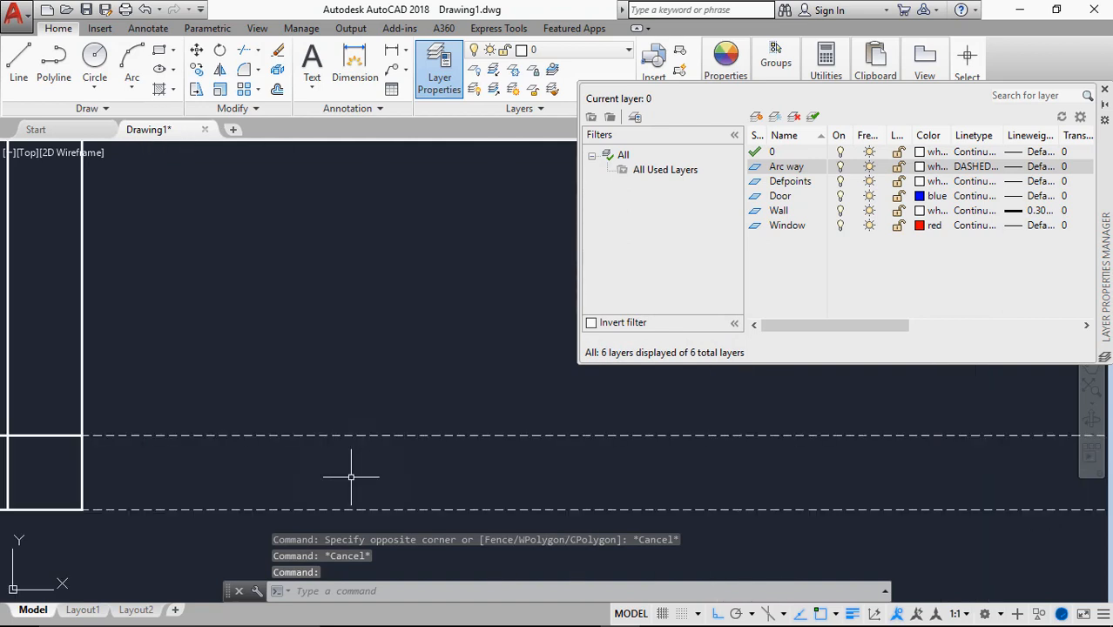
pyautogui.scroll(-1, 352, 474)
pyautogui.scroll(-5, 353, 477)
pyautogui.scroll(7, 462, 472)
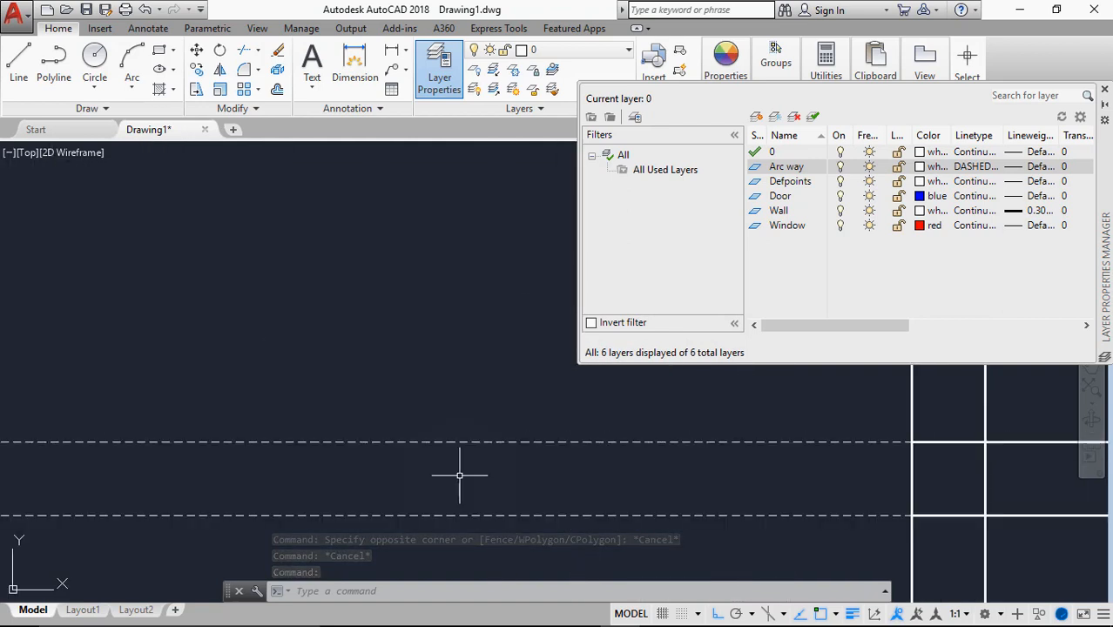
pyautogui.scroll(-4, 459, 475)
pyautogui.scroll(4, 224, 489)
pyautogui.scroll(-2, 224, 489)
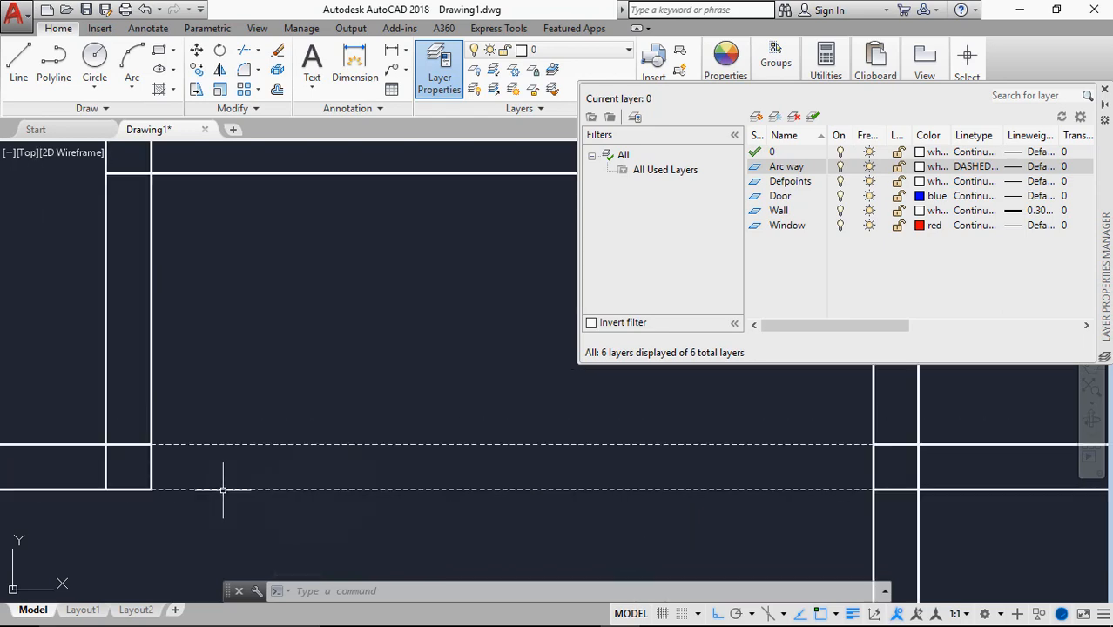
# Change the Arc way layer's linetype to HIDDENX2.
pyautogui.click(975, 166)
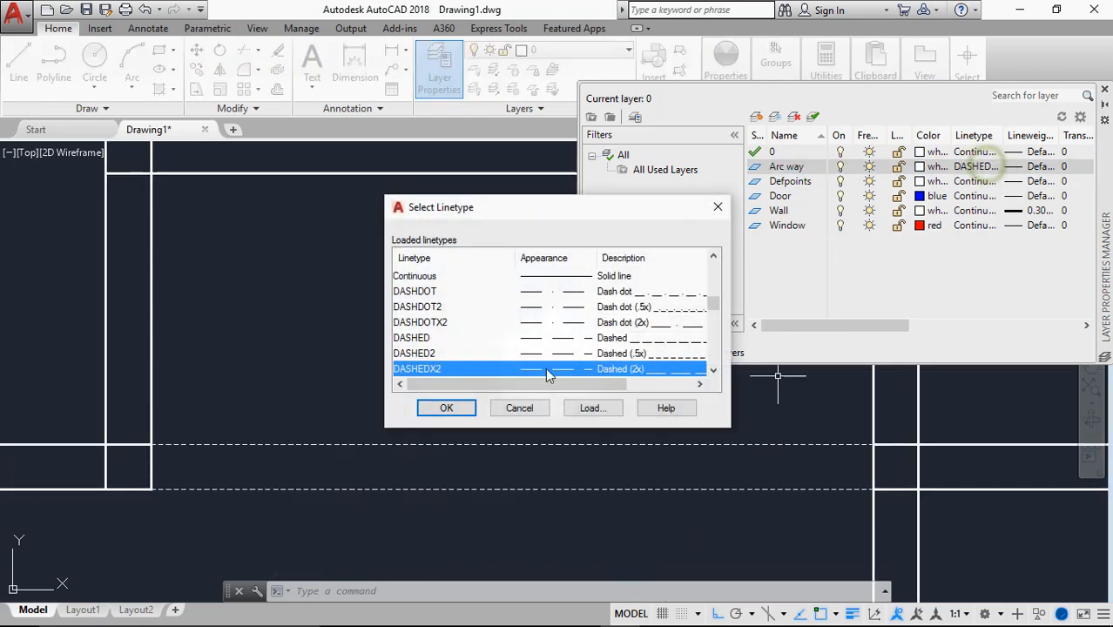
pyautogui.scroll(-3, 532, 358)
pyautogui.scroll(1, 481, 328)
pyautogui.scroll(-1, 483, 327)
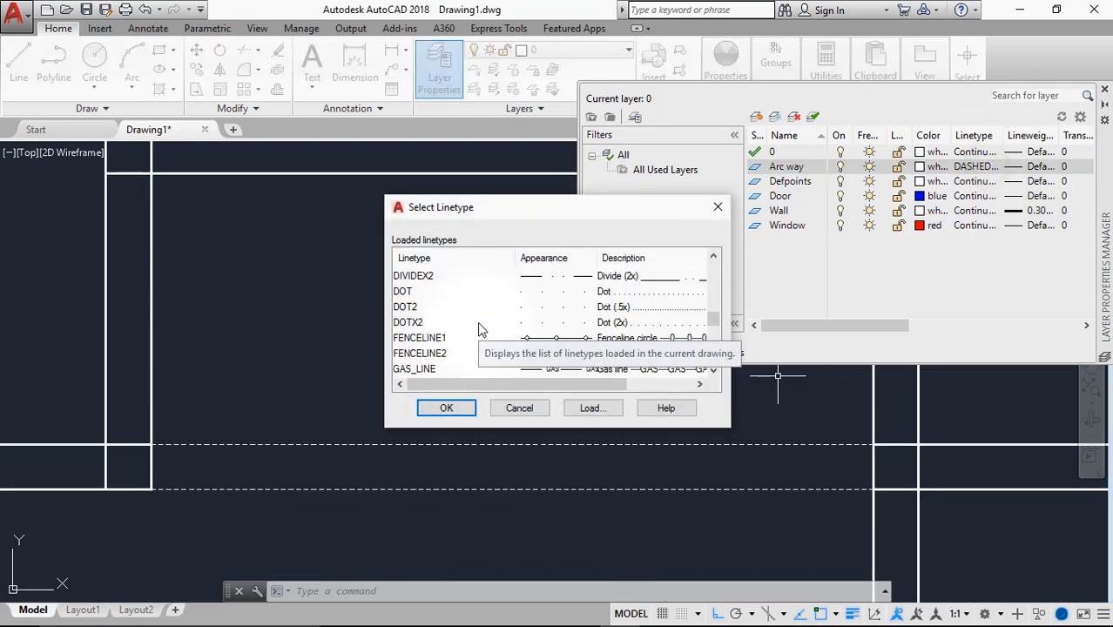
pyautogui.scroll(1, 485, 326)
pyautogui.scroll(-3, 485, 326)
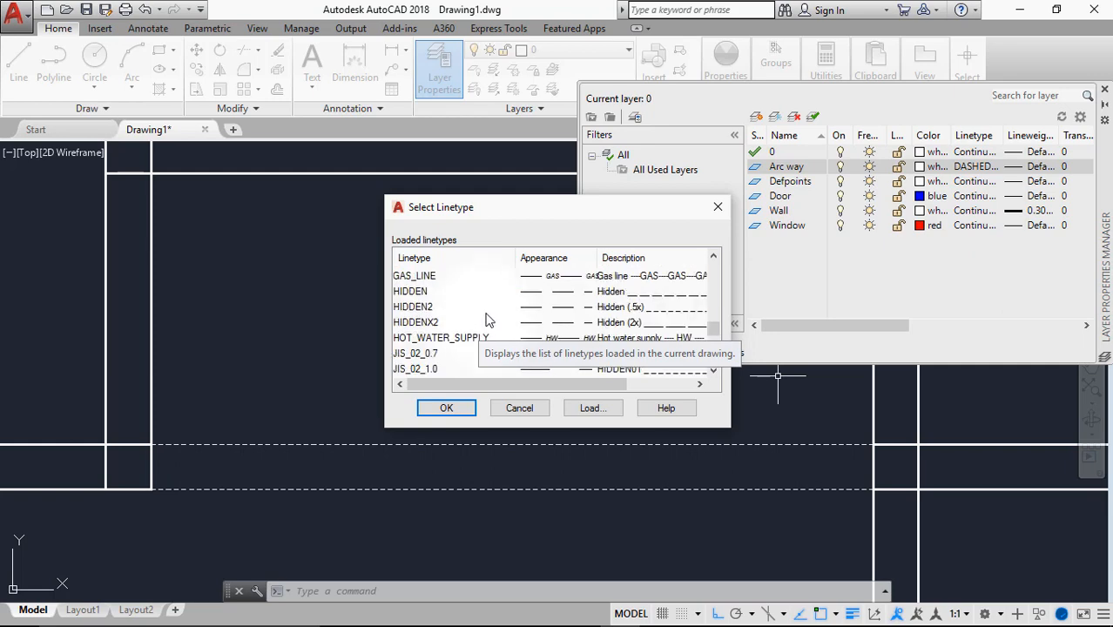
pyautogui.click(488, 322)
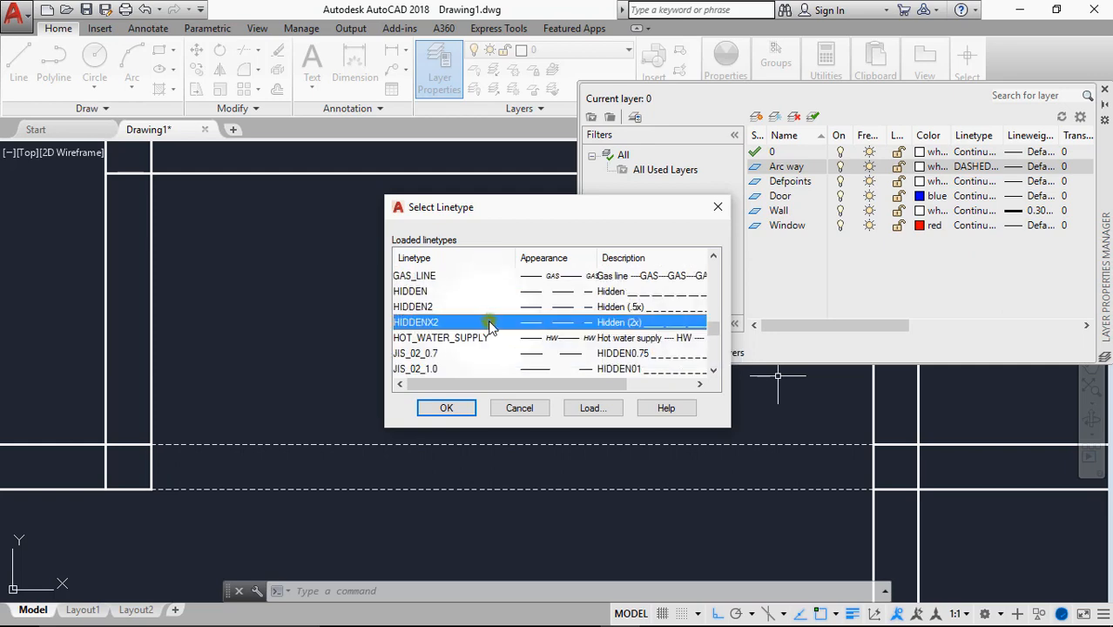
pyautogui.click(448, 407)
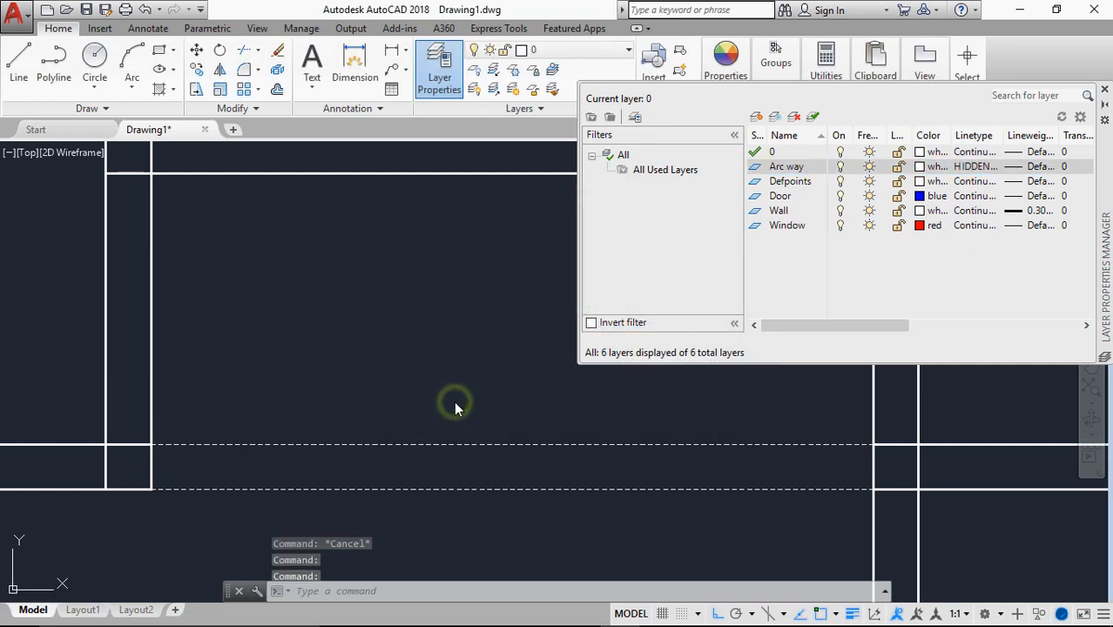
# Set the Arc way layer's linetype back to DASHEDX2 and close the layer manager.
pyautogui.click(975, 167)
pyautogui.scroll(3, 430, 350)
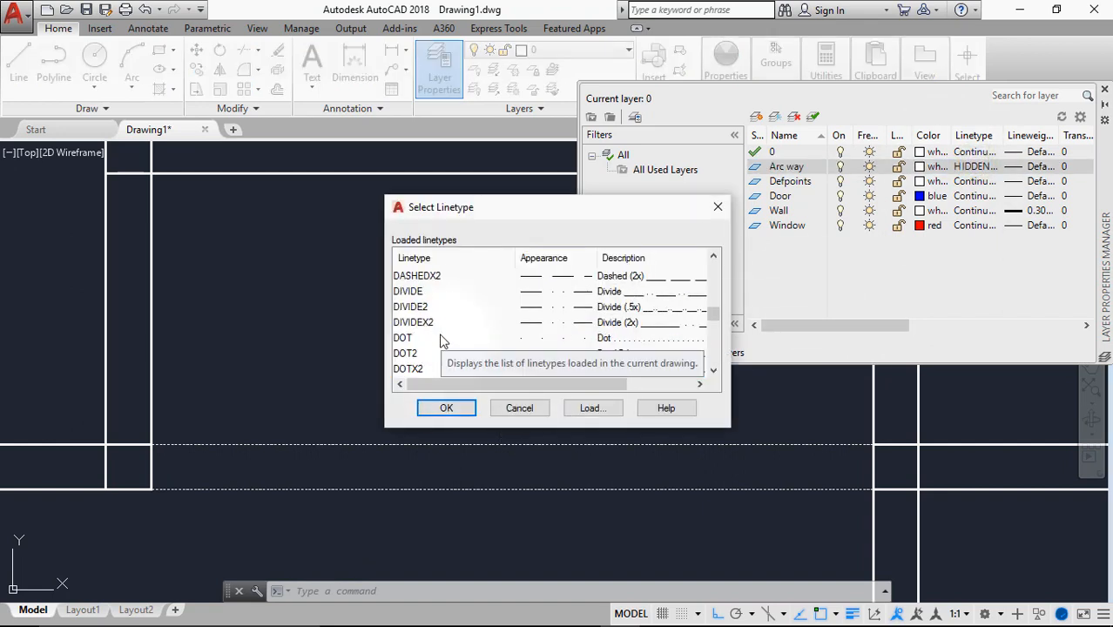
pyautogui.click(441, 324)
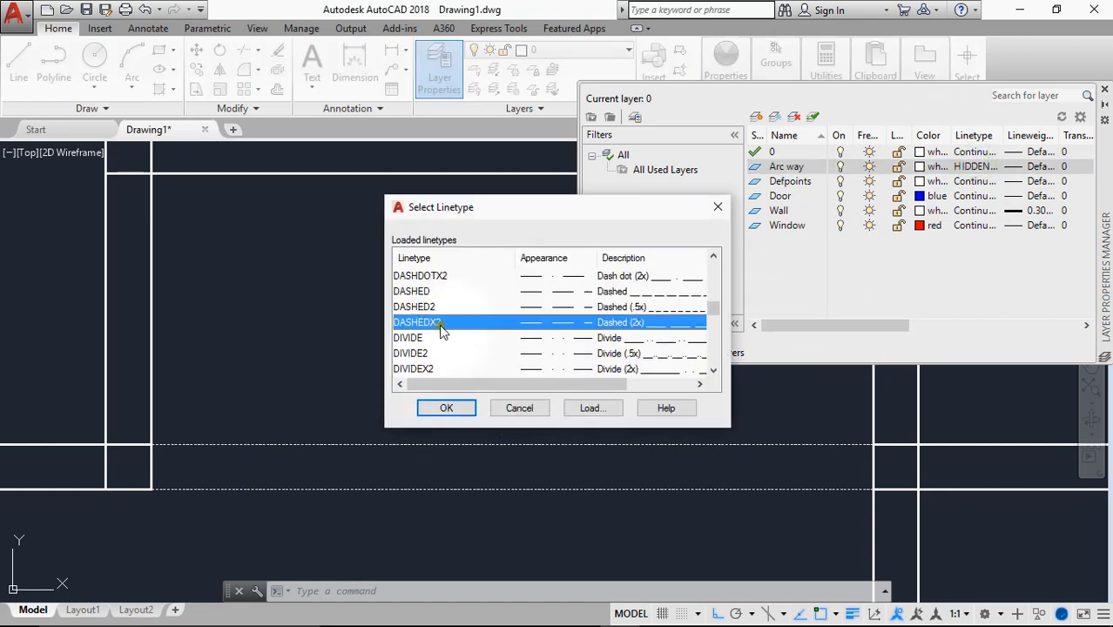
pyautogui.click(445, 409)
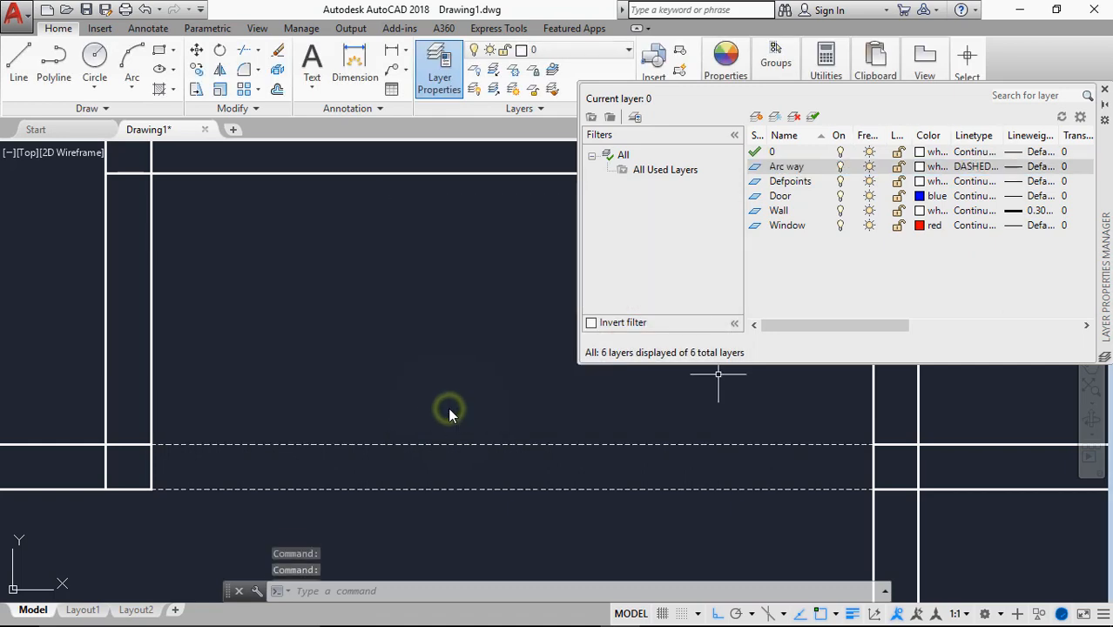
pyautogui.press('Escape')
pyautogui.scroll(5, 325, 468)
pyautogui.scroll(2, 328, 470)
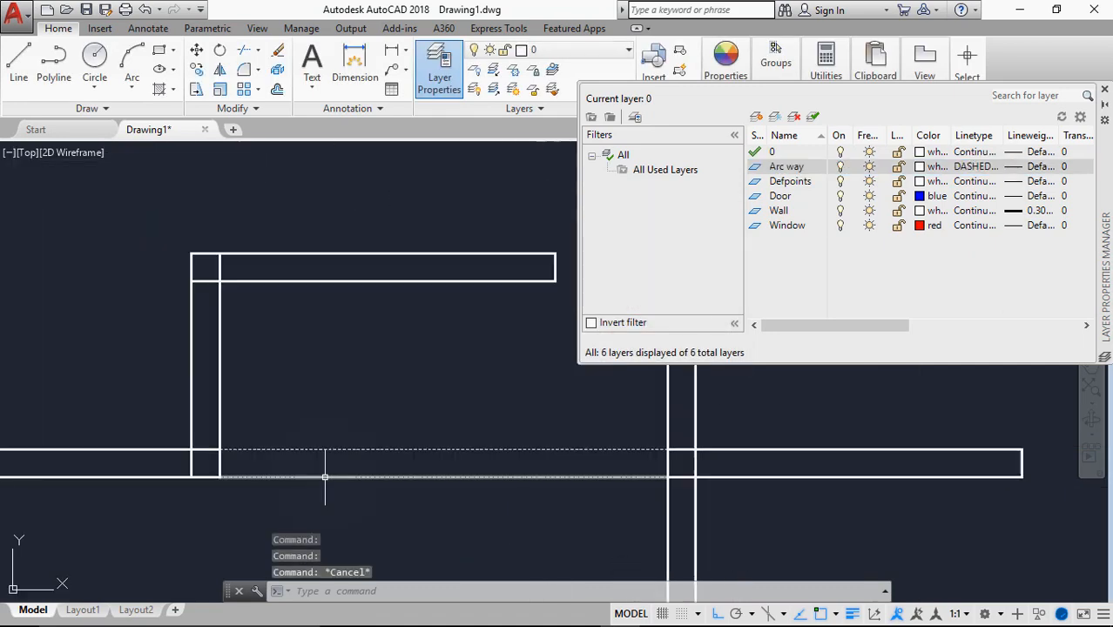
pyautogui.scroll(-2, 323, 485)
pyautogui.scroll(3, 323, 522)
pyautogui.moveTo(296, 513); pyautogui.dragTo(303, 519, button='middle')
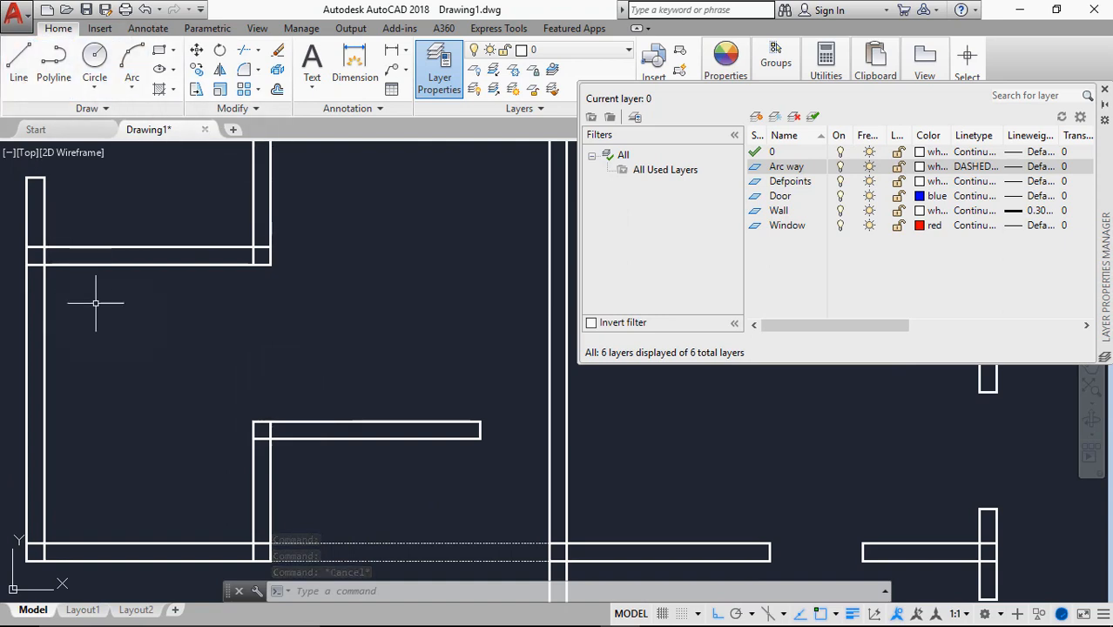
pyautogui.click(1104, 90)
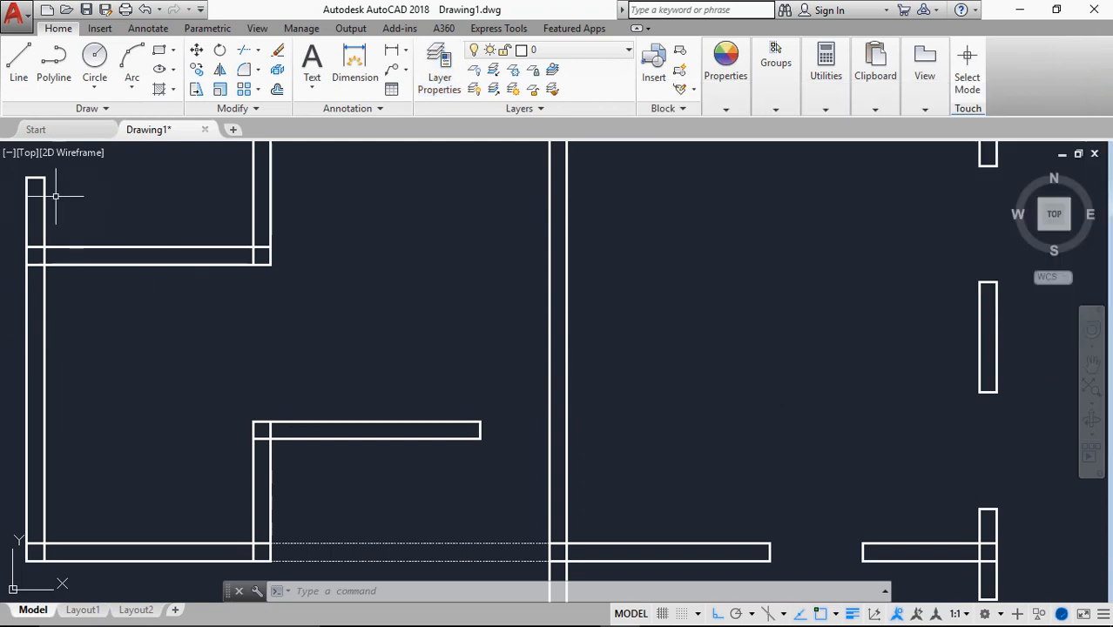
# Draw two vertical lines across the opening between the left room's upper wall and the short horizontal wall, one along each wall face.
pyautogui.click(18, 59)
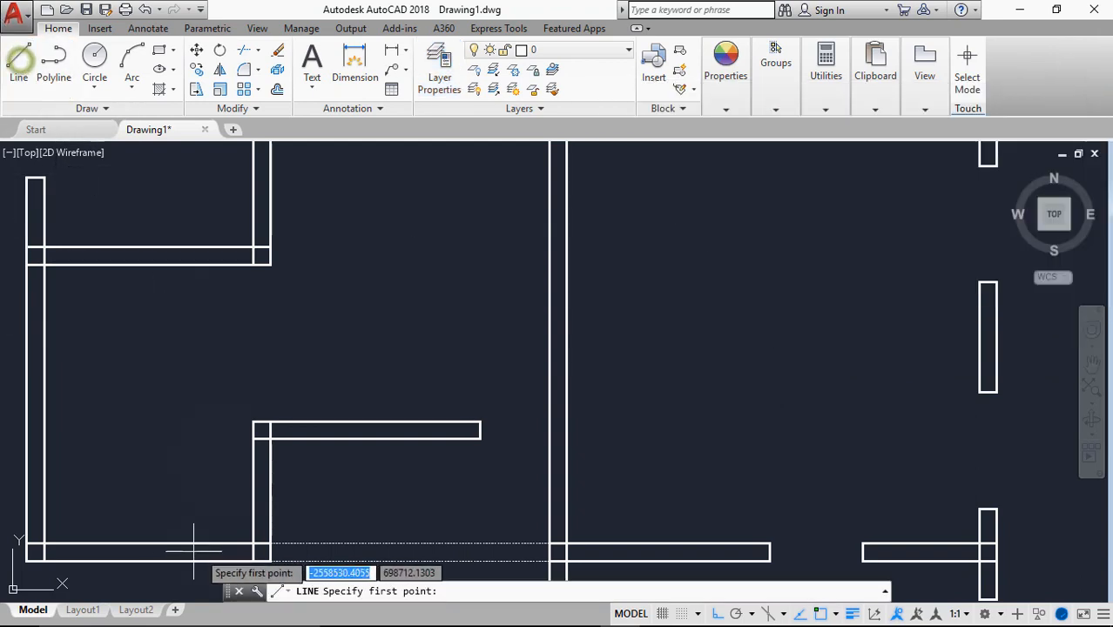
pyautogui.click(254, 422)
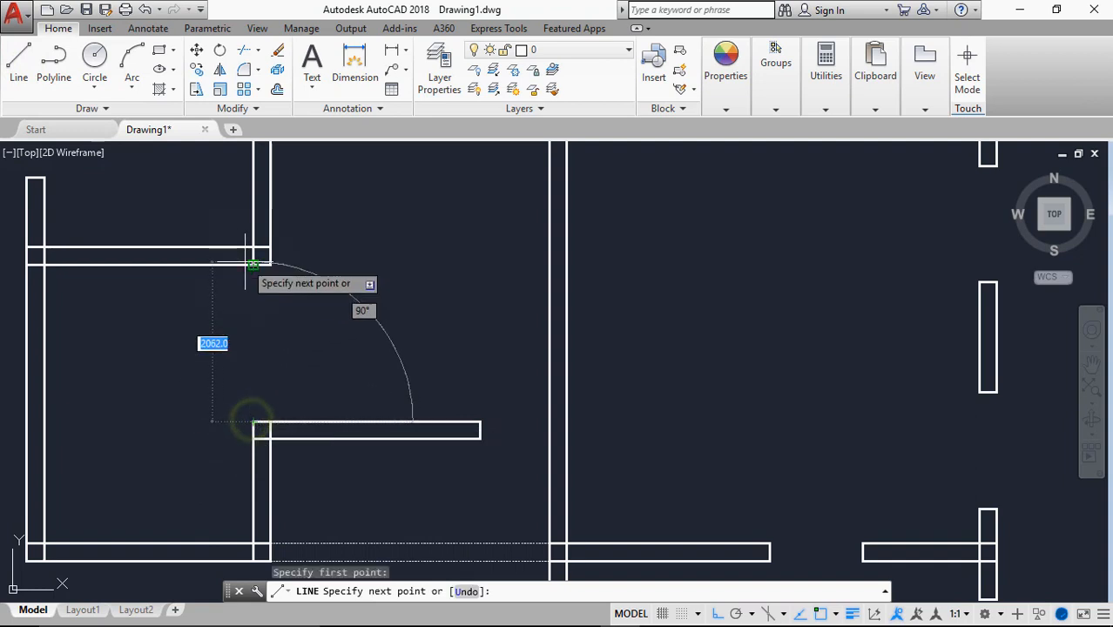
pyautogui.click(250, 265)
pyautogui.click(238, 381)
pyautogui.press('Return')
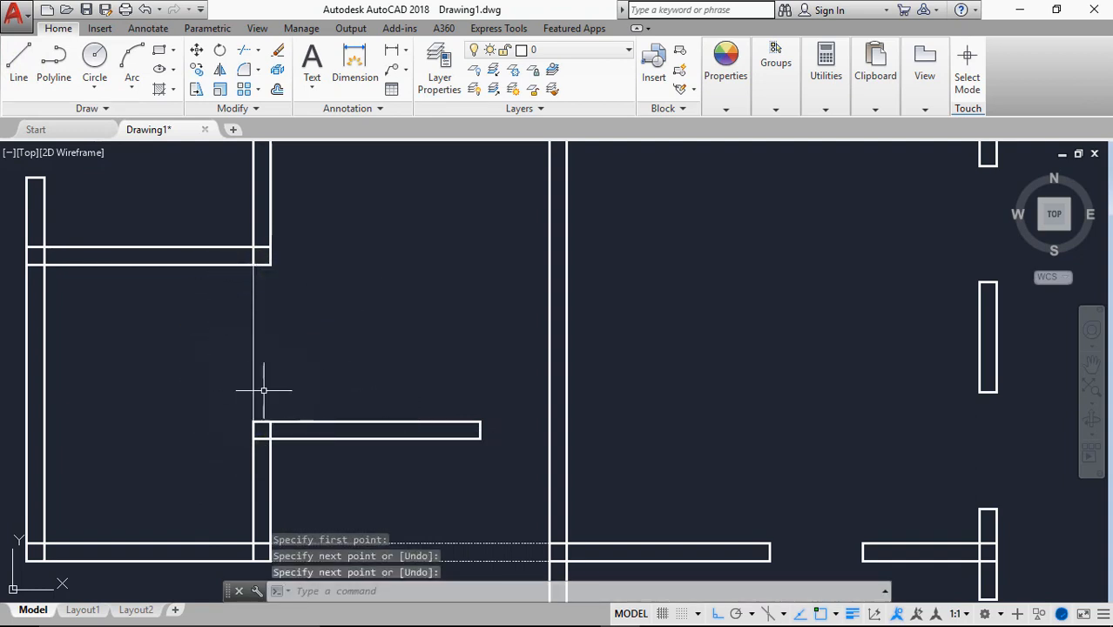
pyautogui.press('Return')
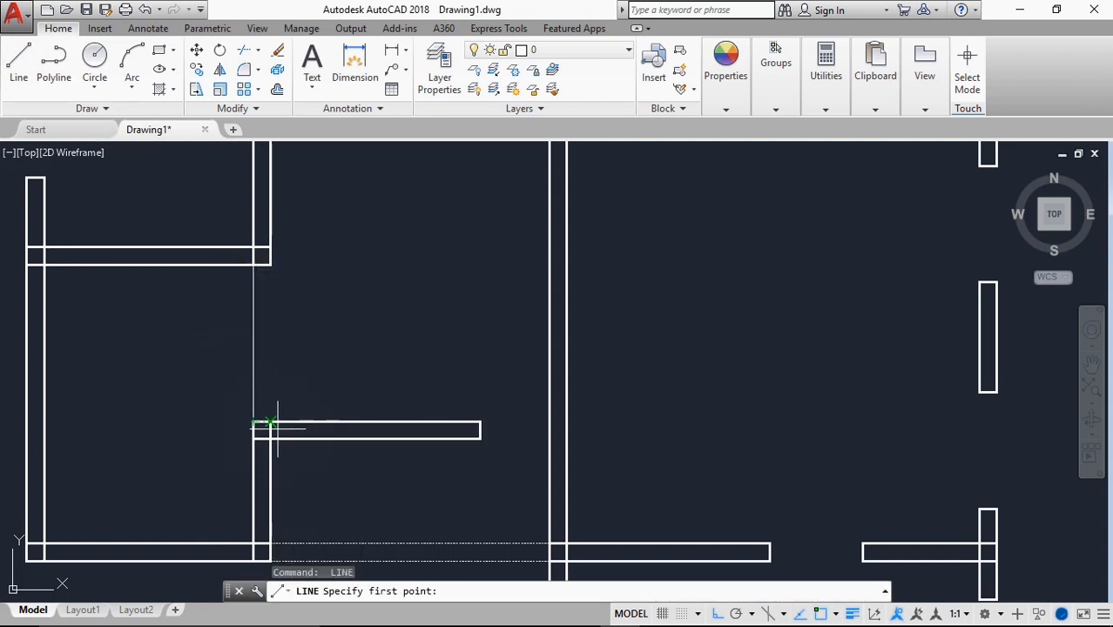
pyautogui.click(270, 423)
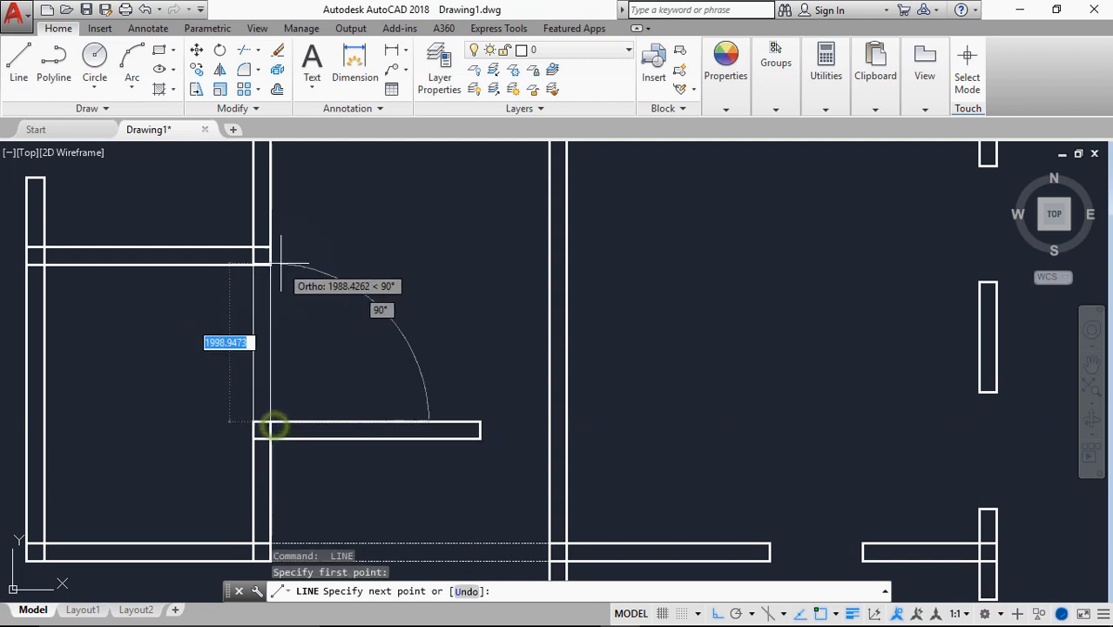
pyautogui.click(270, 264)
pyautogui.press('Return')
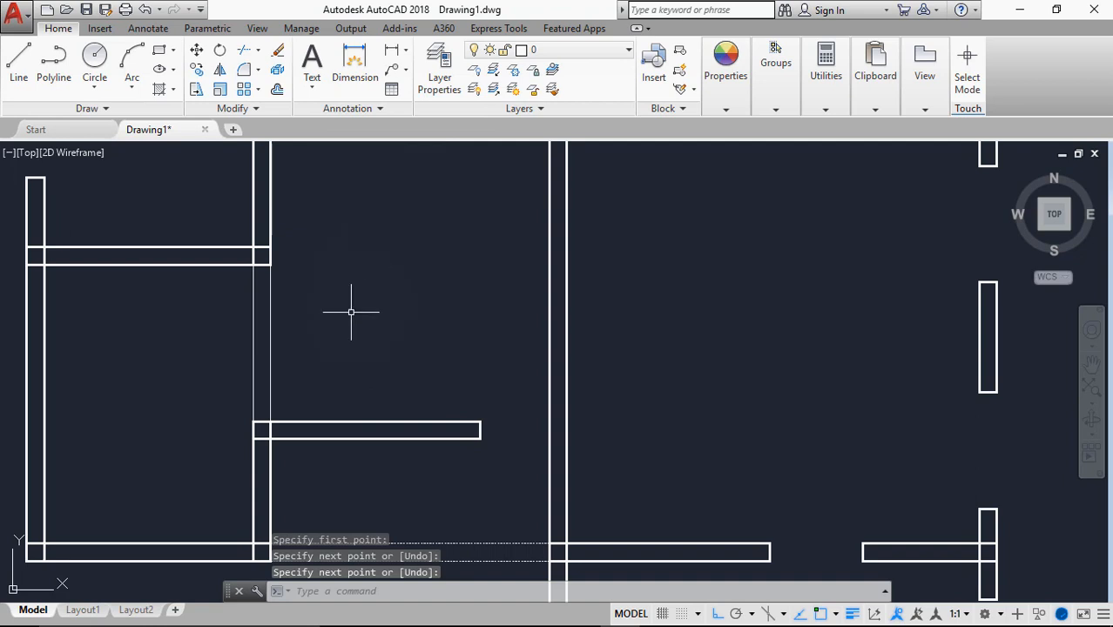
# Match the properties of the dashed lower archway line onto the two new vertical opening lines.
pyautogui.write('ma')
pyautogui.press('Up')
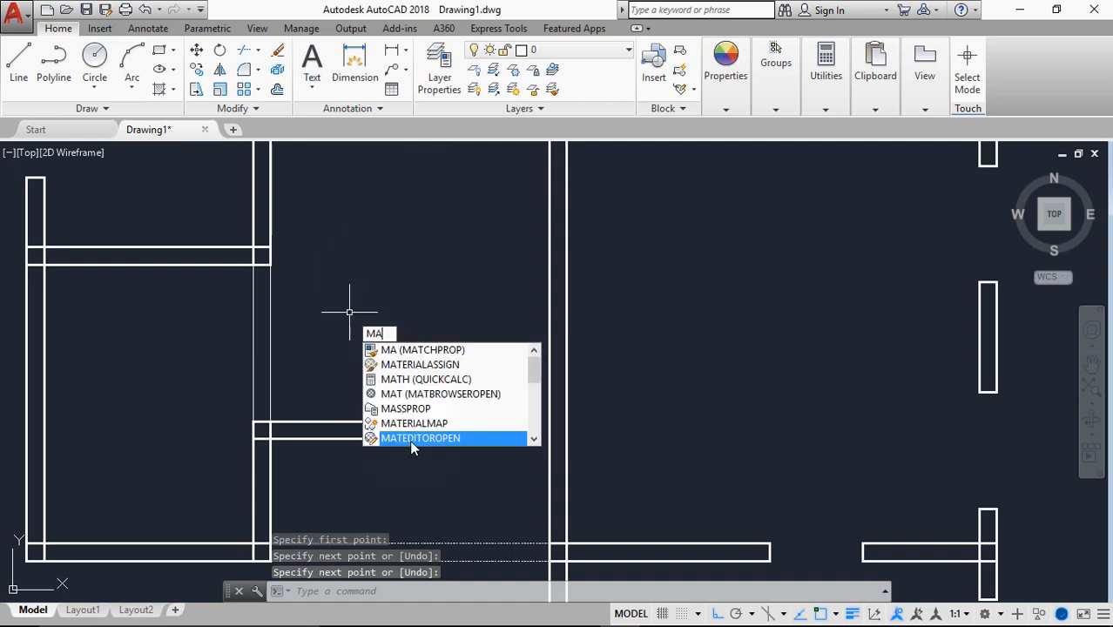
pyautogui.press('Down')
pyautogui.press('Return')
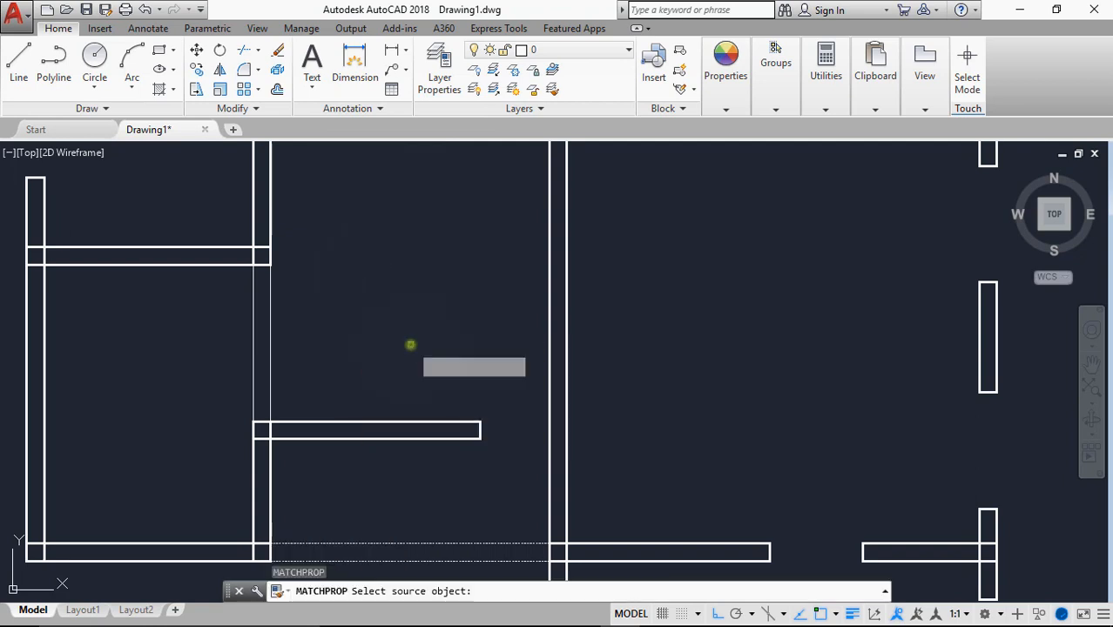
pyautogui.click(452, 544)
pyautogui.click(301, 332)
pyautogui.click(206, 350)
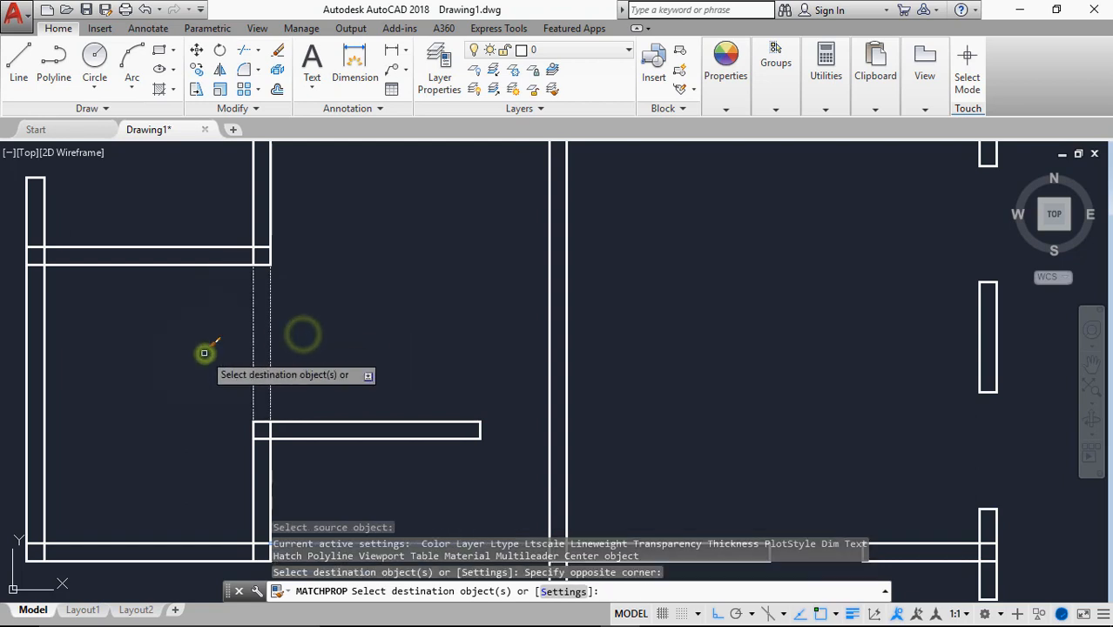
pyautogui.press('Return')
# Extend the small pier's left edge down across the horizontal wall and trim the wall between the pier and the long central wall.
pyautogui.scroll(-2, 397, 372)
pyautogui.scroll(-3, 356, 385)
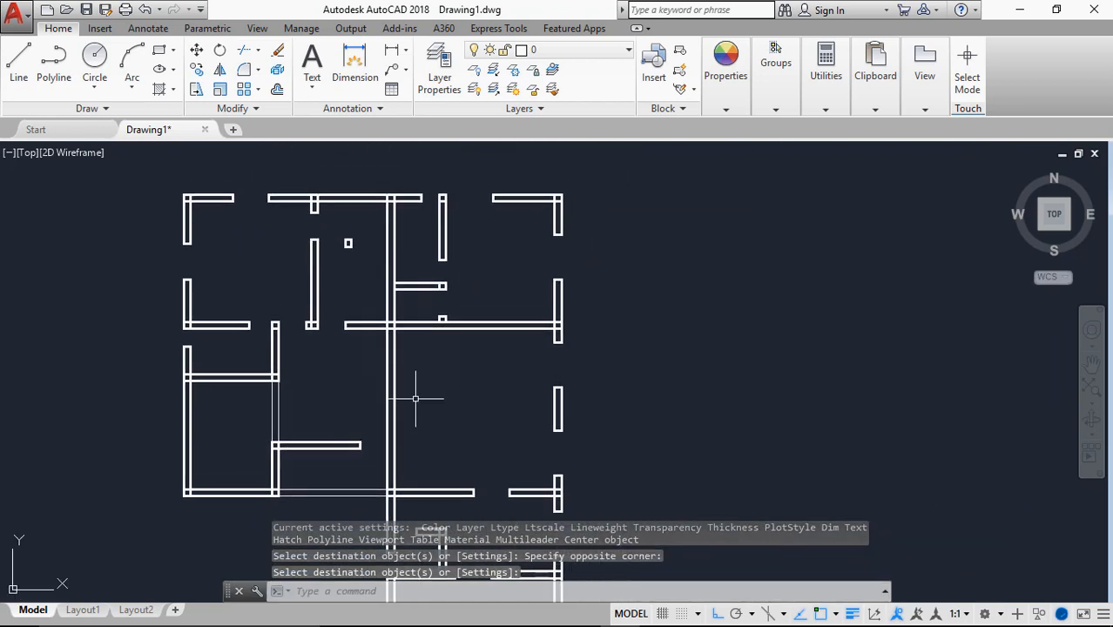
pyautogui.scroll(6, 341, 314)
pyautogui.scroll(-3, 331, 324)
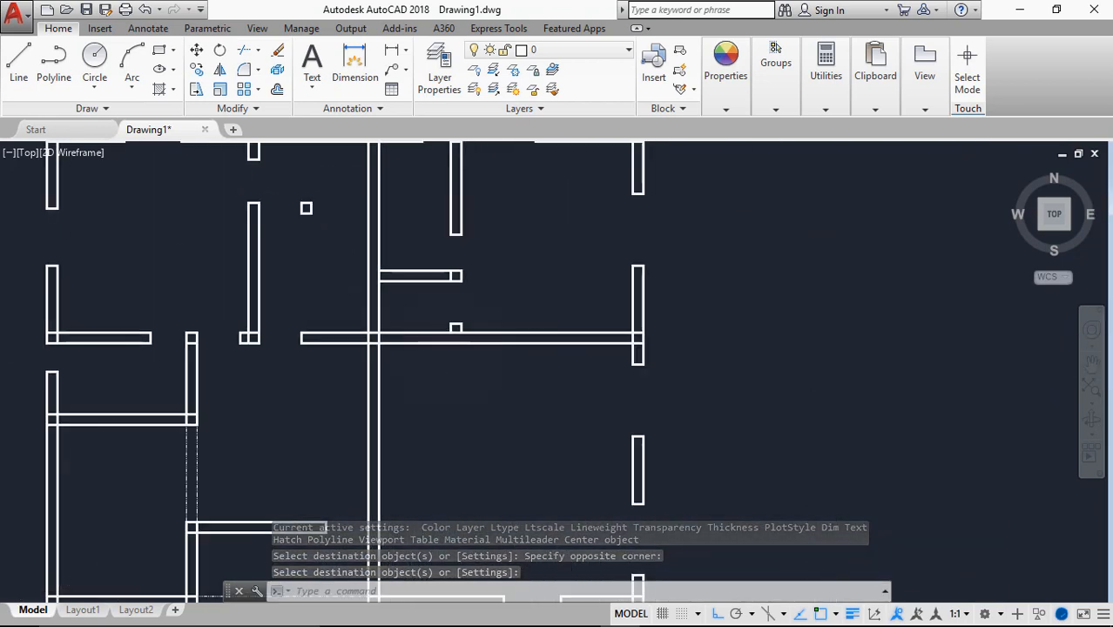
pyautogui.scroll(5, 430, 315)
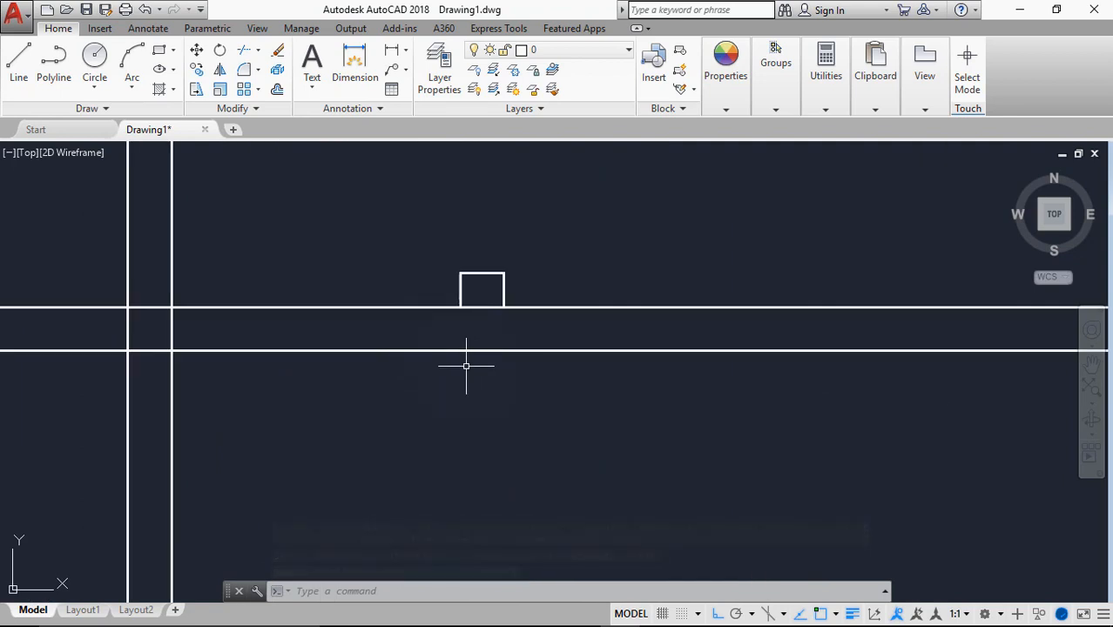
pyautogui.write('r')
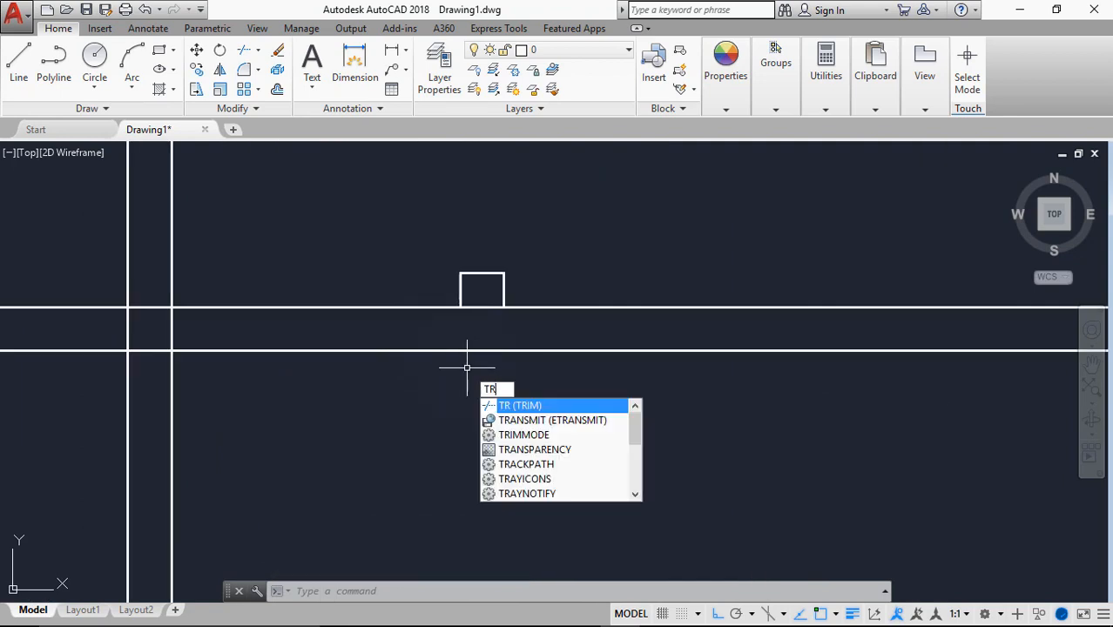
pyautogui.press('Return')
pyautogui.press('Return')
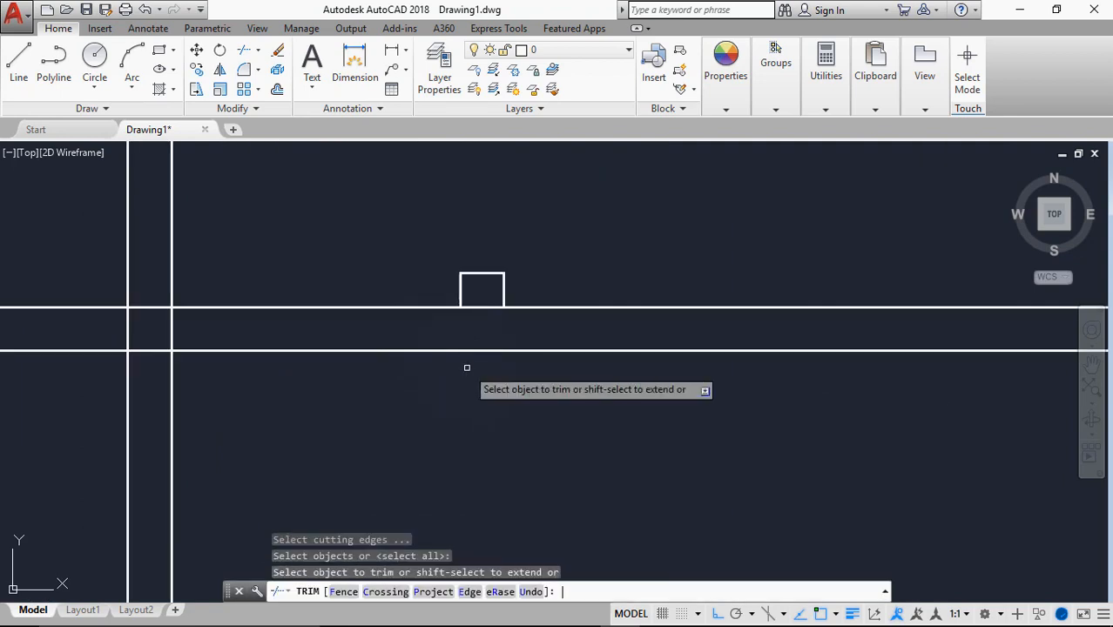
pyautogui.click(459, 300)
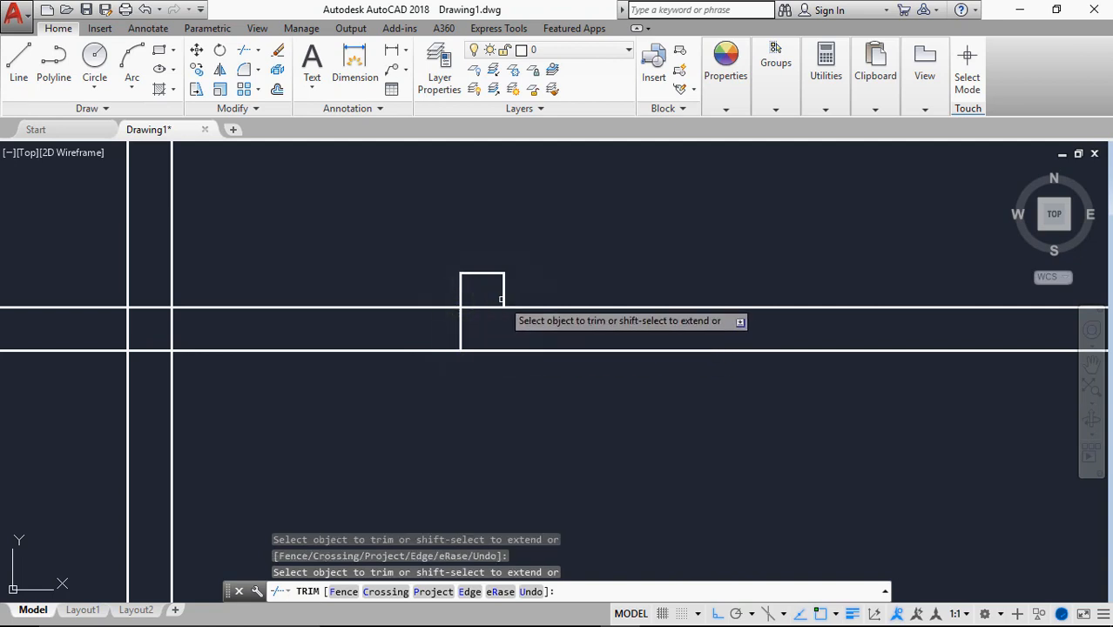
pyautogui.click(436, 286)
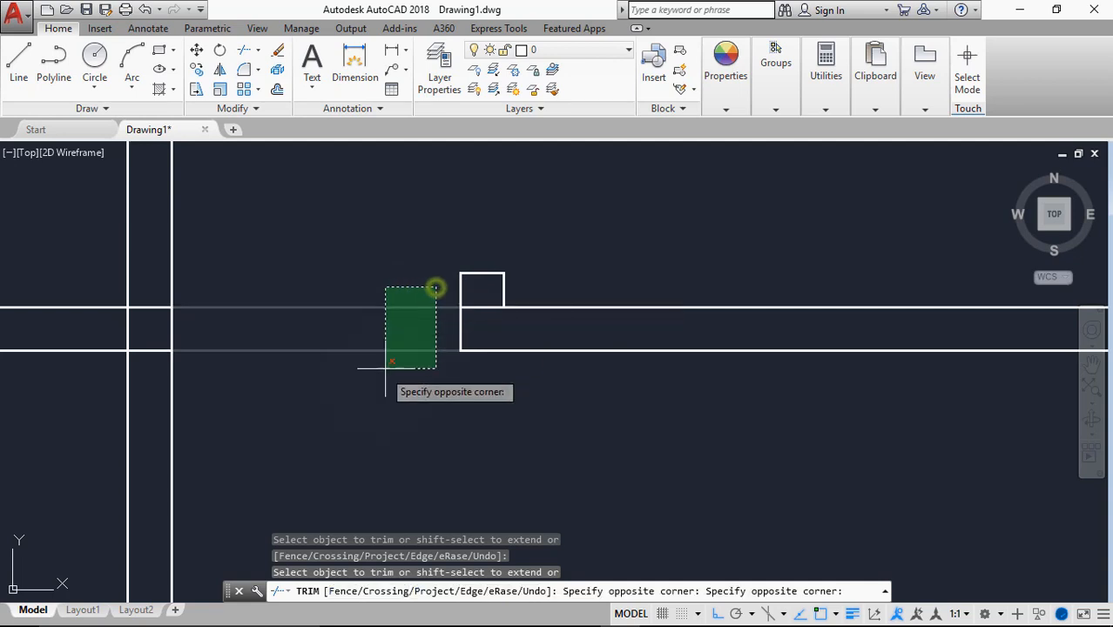
pyautogui.click(376, 385)
pyautogui.rightClick(376, 385)
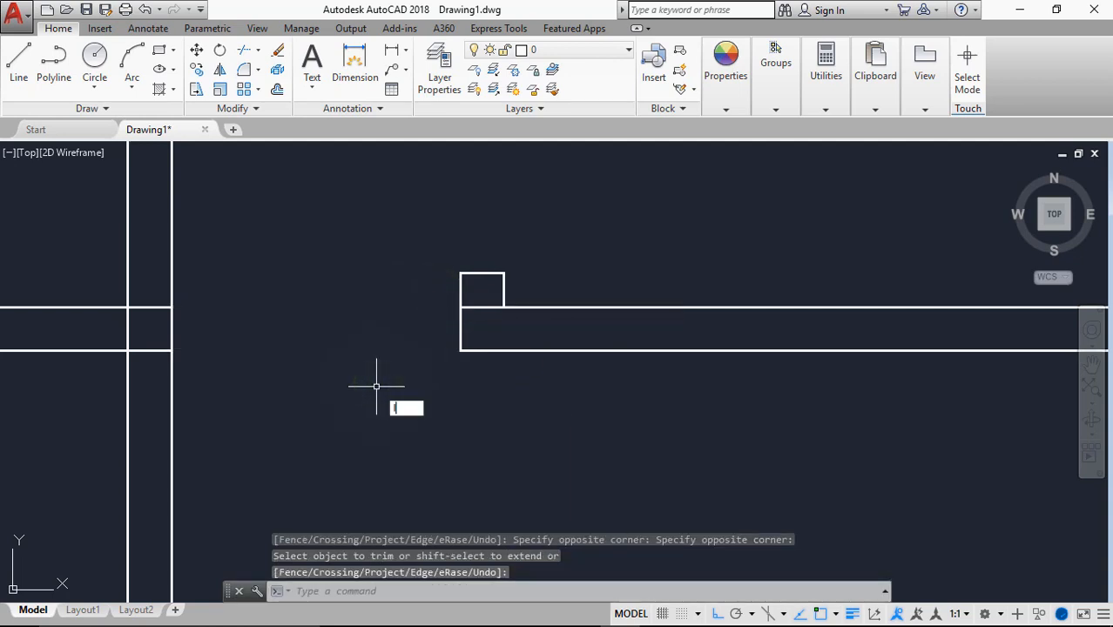
# Draw two horizontal lines across the new opening, from the pier-side wall end to the long central wall.
pyautogui.press('Return')
pyautogui.click(460, 307)
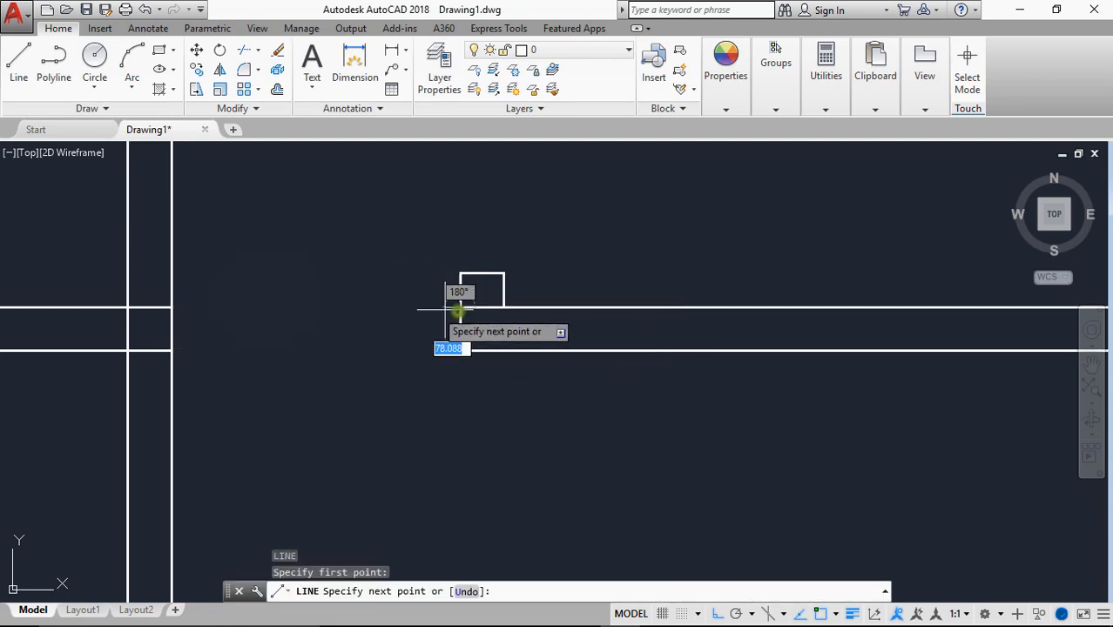
pyautogui.click(171, 307)
pyautogui.press('Return')
pyautogui.press('Return')
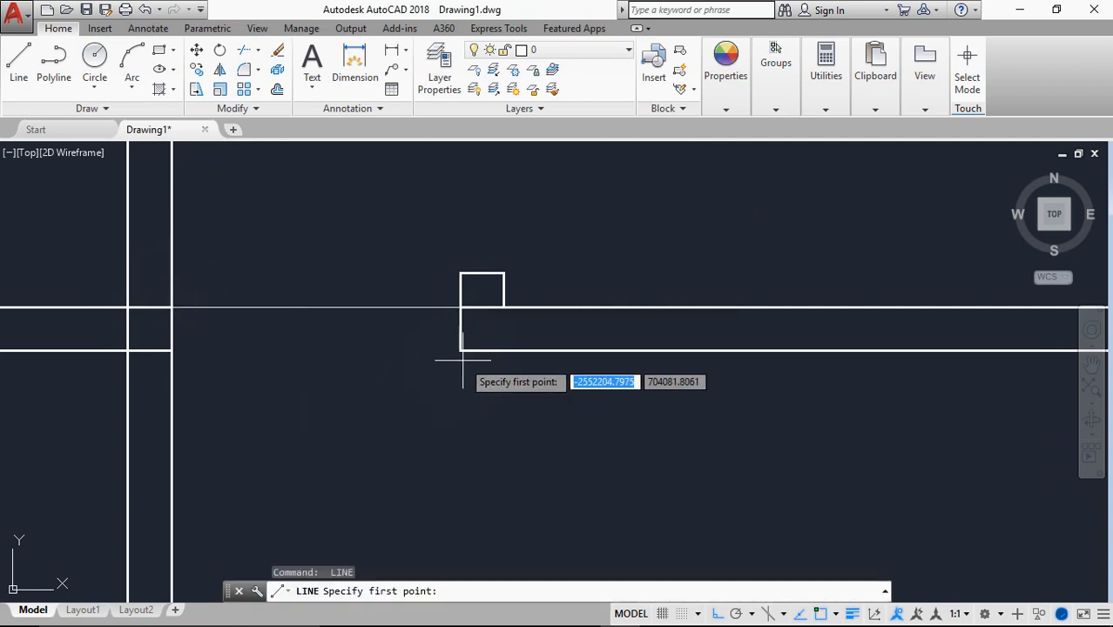
pyautogui.click(461, 350)
pyautogui.click(171, 350)
pyautogui.press('Return')
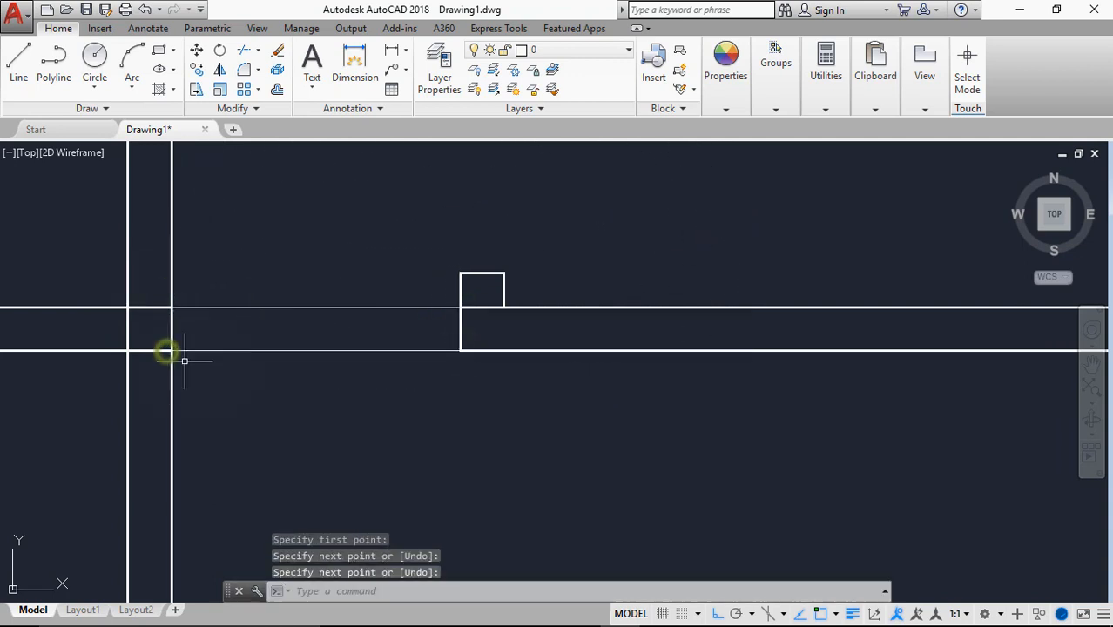
# Move the two horizontal lines across the opening beside the pier to the Arc way layer.
pyautogui.click(334, 292)
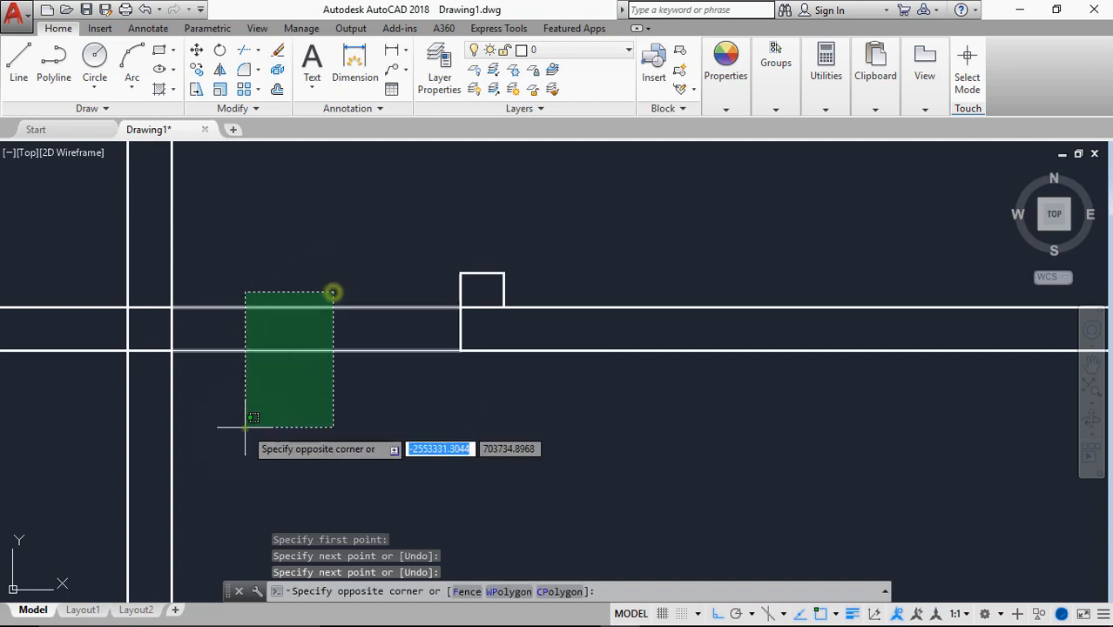
pyautogui.click(244, 428)
pyautogui.click(572, 51)
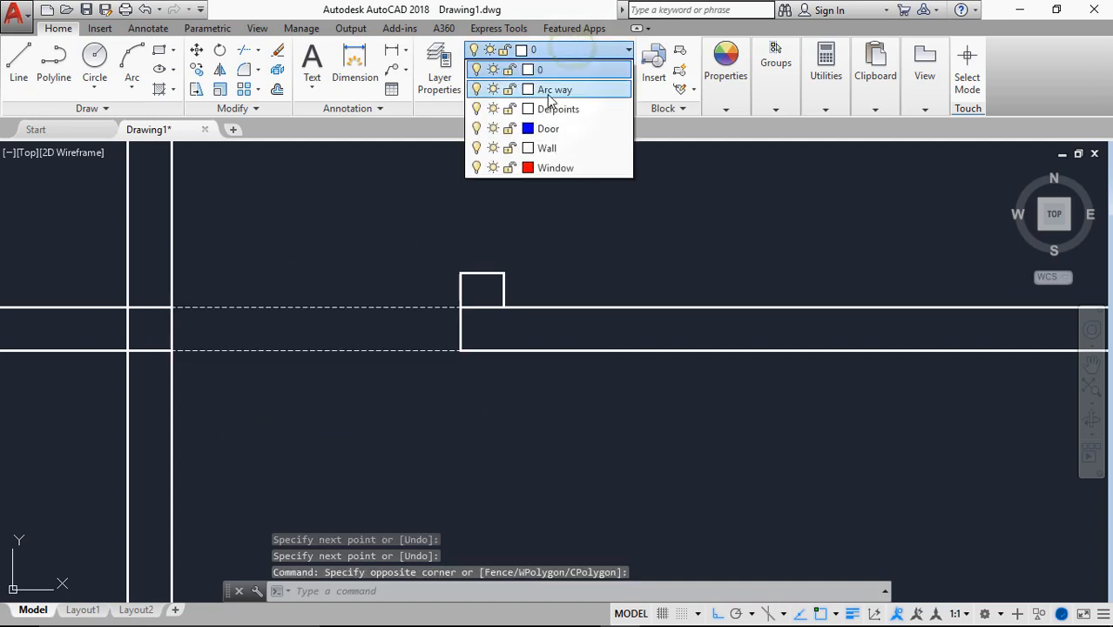
pyautogui.click(551, 90)
pyautogui.press('Escape')
# Move the left and bottom wall lines of the lower porch between its columns to the Arc way layer.
pyautogui.scroll(-6, 294, 318)
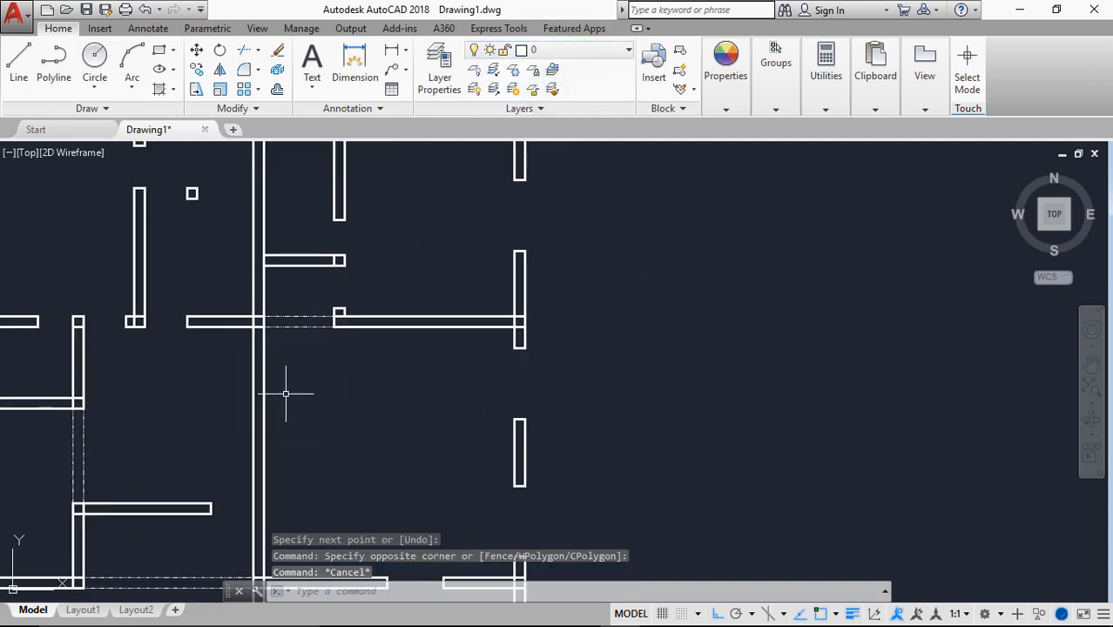
pyautogui.scroll(-2, 286, 393)
pyautogui.moveTo(280, 458); pyautogui.dragTo(345, 447, button='middle')
pyautogui.scroll(2, 388, 367)
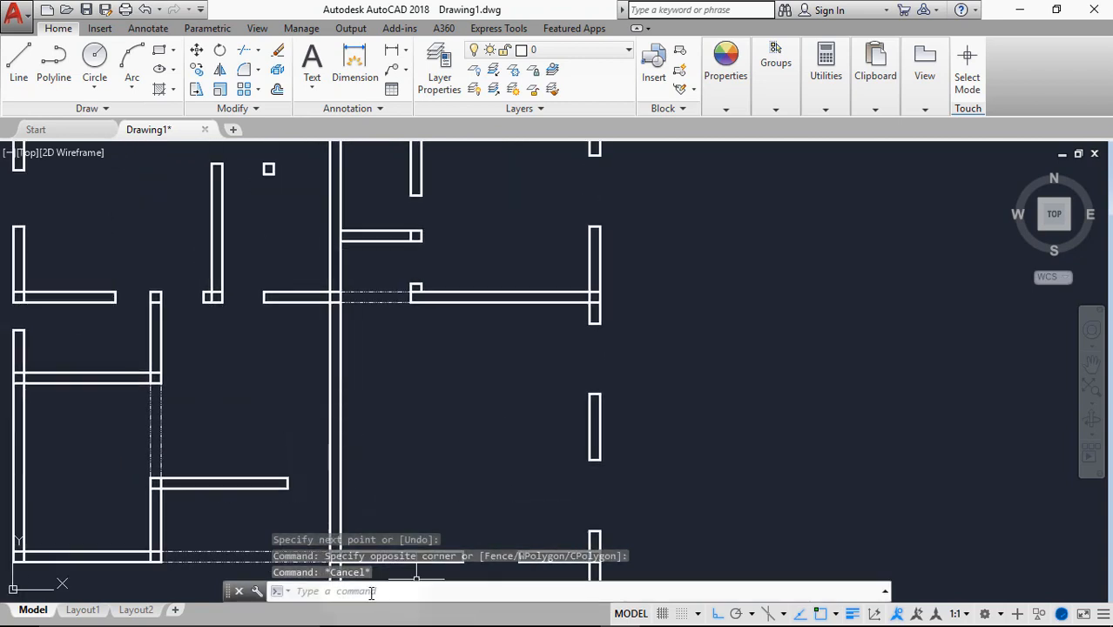
pyautogui.scroll(-3, 289, 446)
pyautogui.moveTo(301, 492); pyautogui.dragTo(364, 338, button='middle')
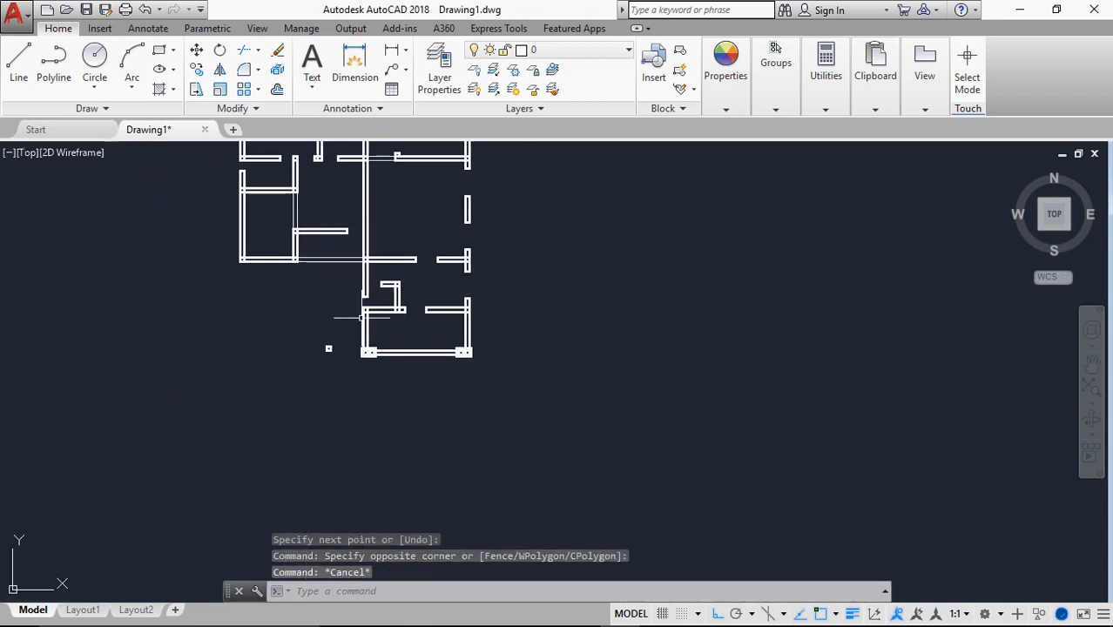
pyautogui.scroll(4, 364, 338)
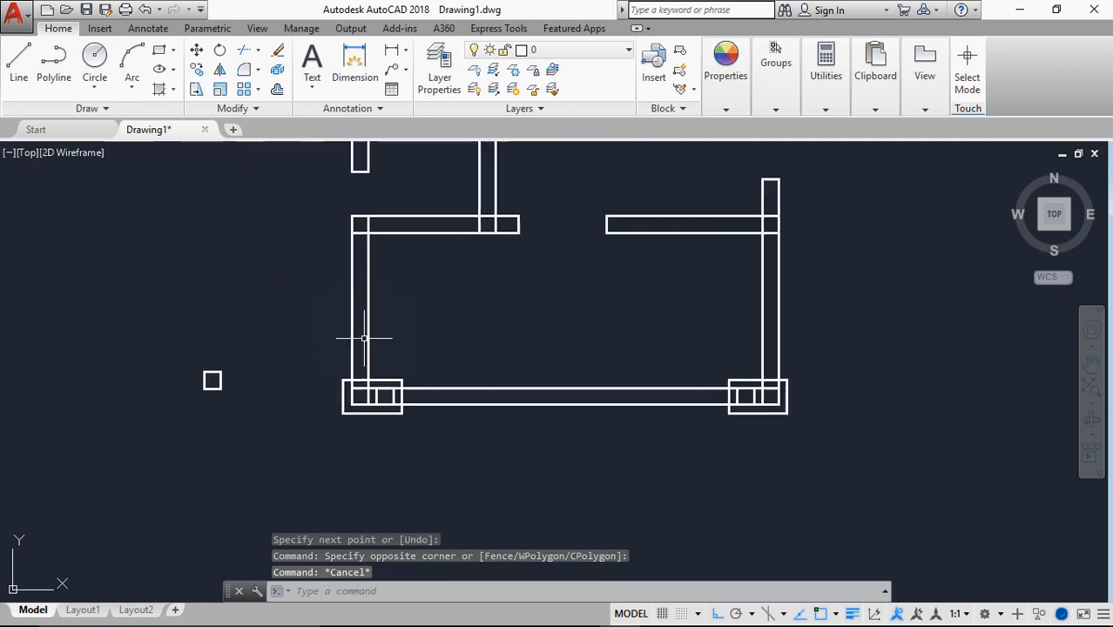
pyautogui.click(403, 307)
pyautogui.click(300, 349)
pyautogui.click(574, 335)
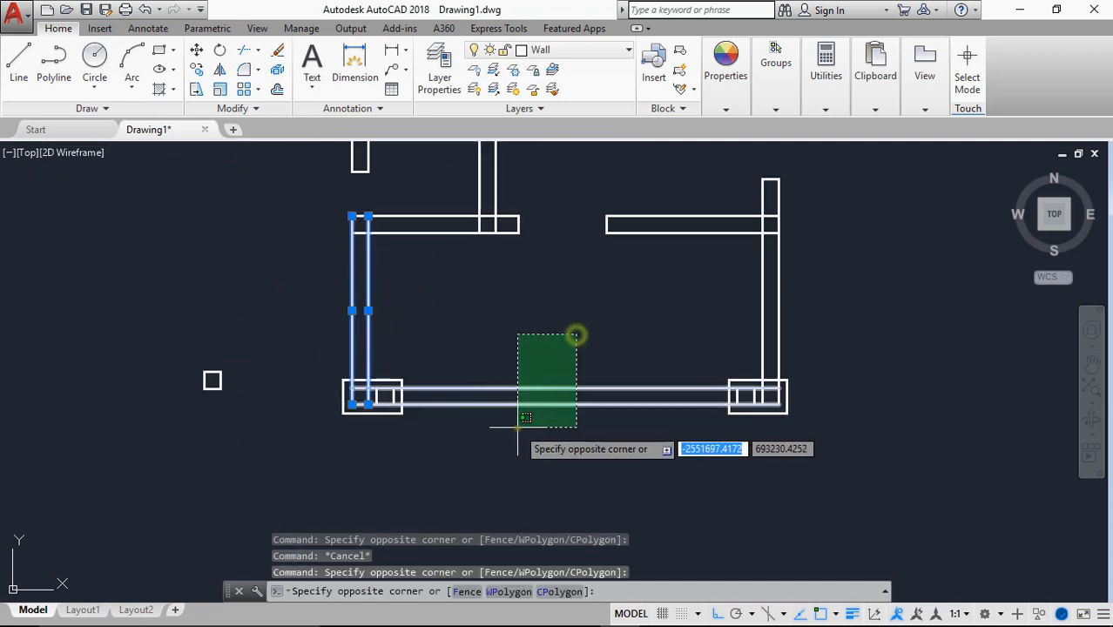
pyautogui.click(517, 431)
pyautogui.click(794, 306)
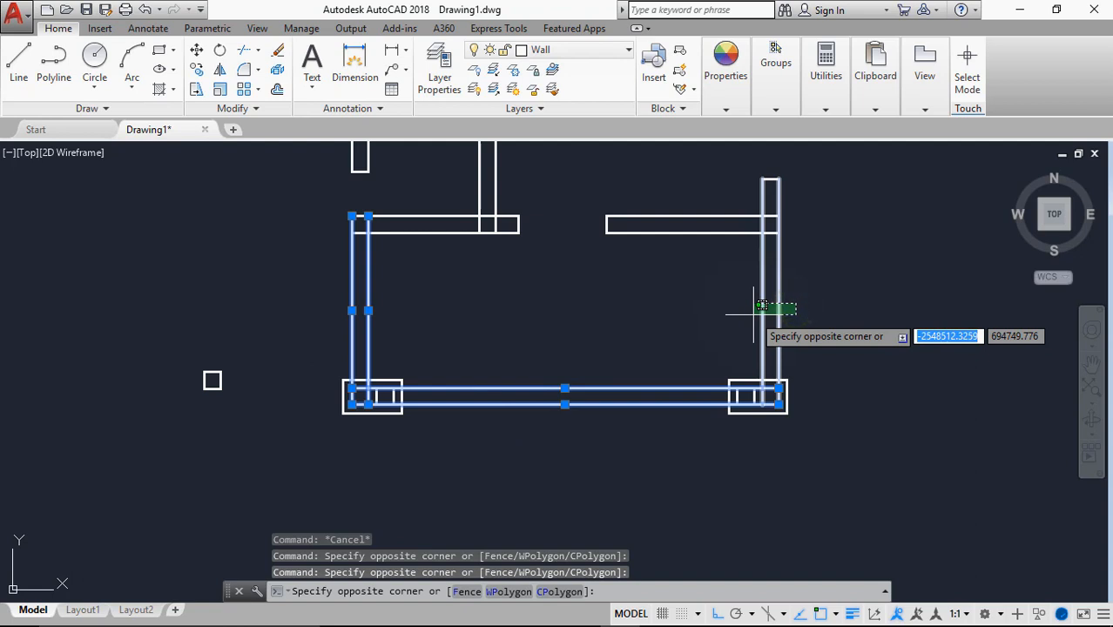
pyautogui.press('Escape')
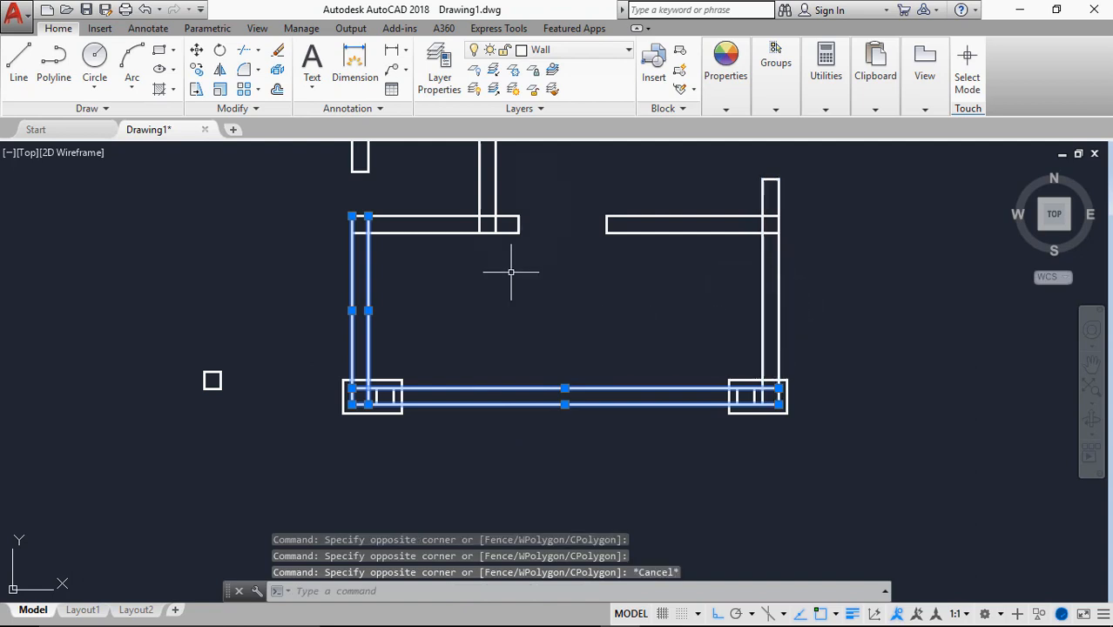
pyautogui.click(575, 50)
pyautogui.click(562, 89)
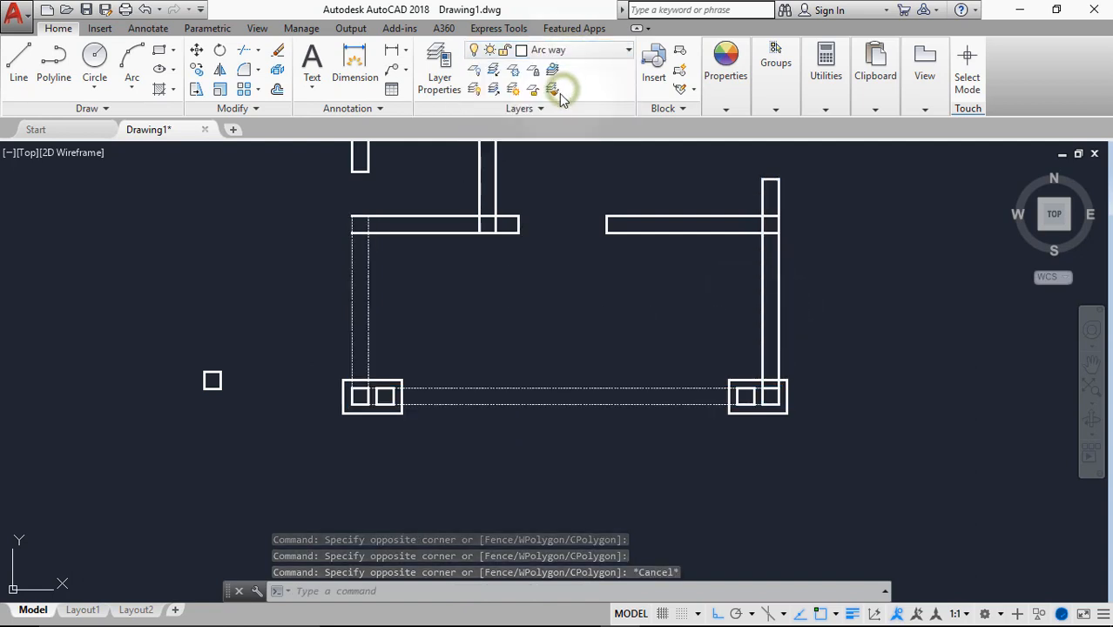
pyautogui.press('Escape')
# Trim the porch's right wall lines between the horizontal wall and the lower-right column.
pyautogui.scroll(4, 688, 427)
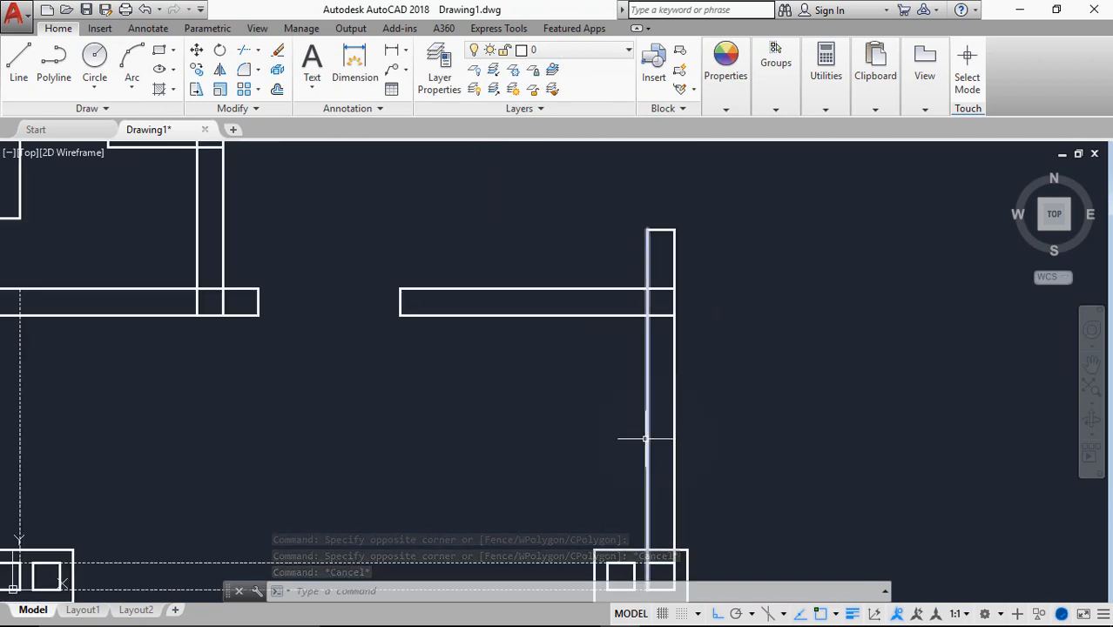
pyautogui.moveTo(645, 439)
pyautogui.write('tr')
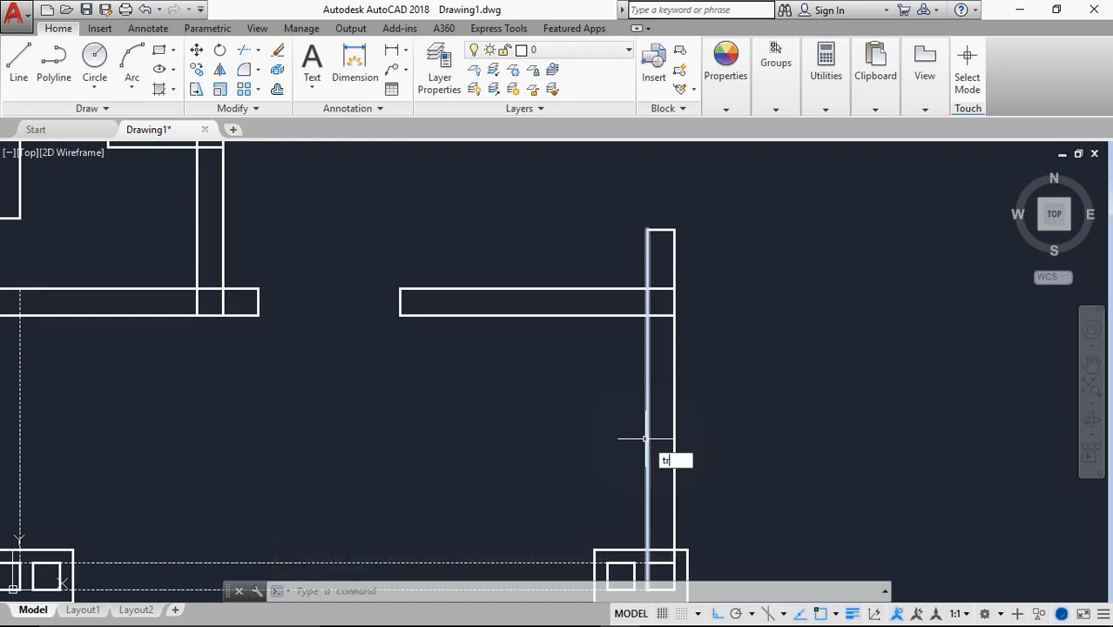
pyautogui.press('Return')
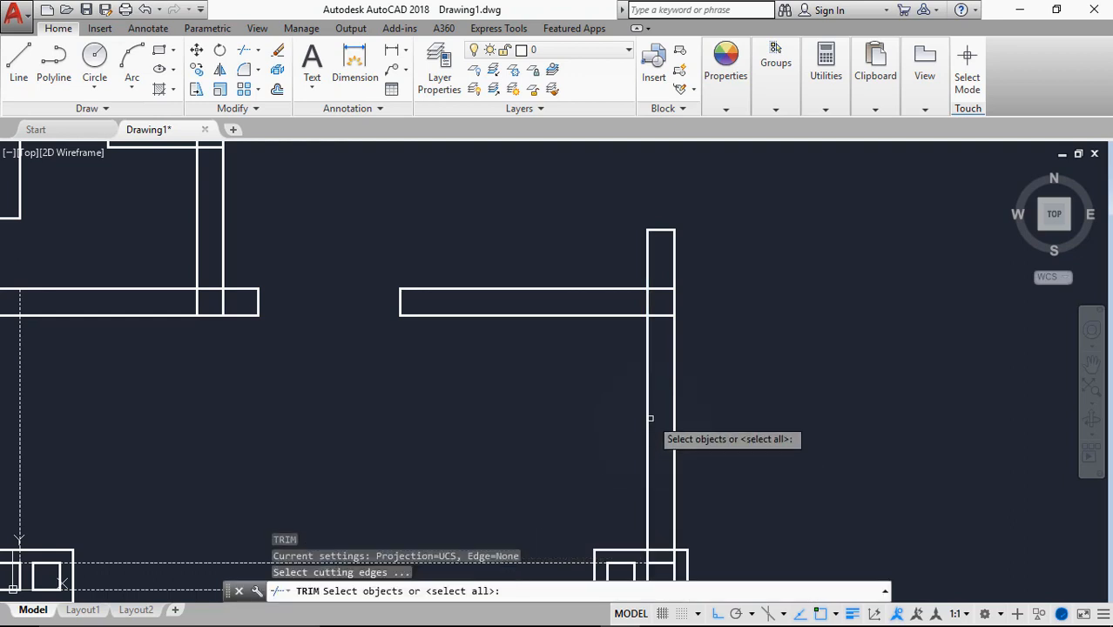
pyautogui.press('Return')
pyautogui.click(700, 353)
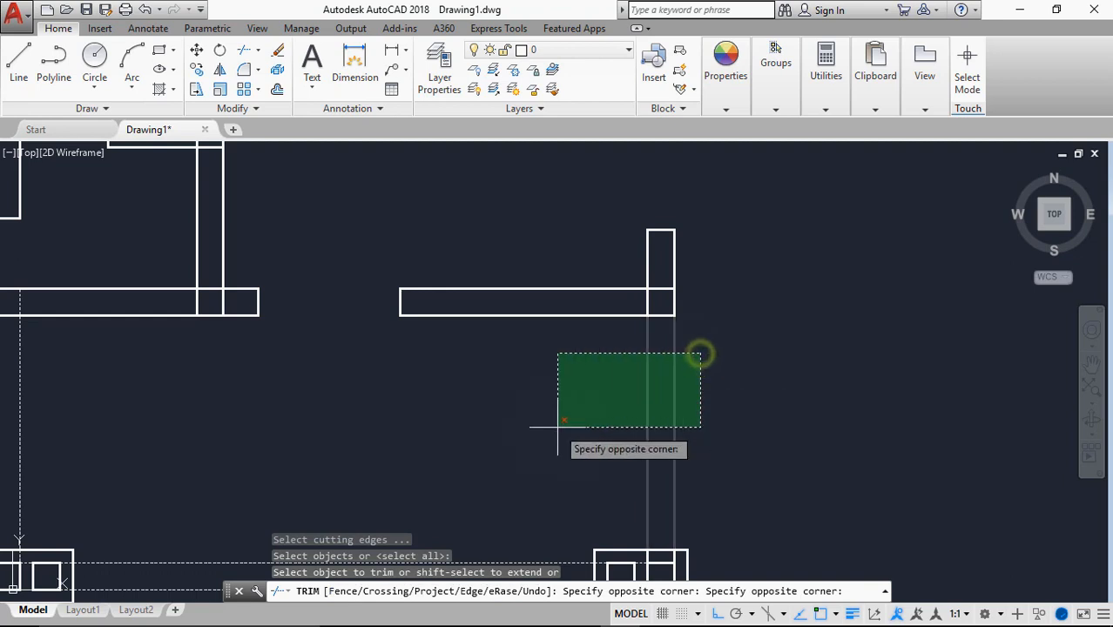
pyautogui.click(558, 427)
pyautogui.moveTo(661, 487); pyautogui.dragTo(638, 333, button='middle')
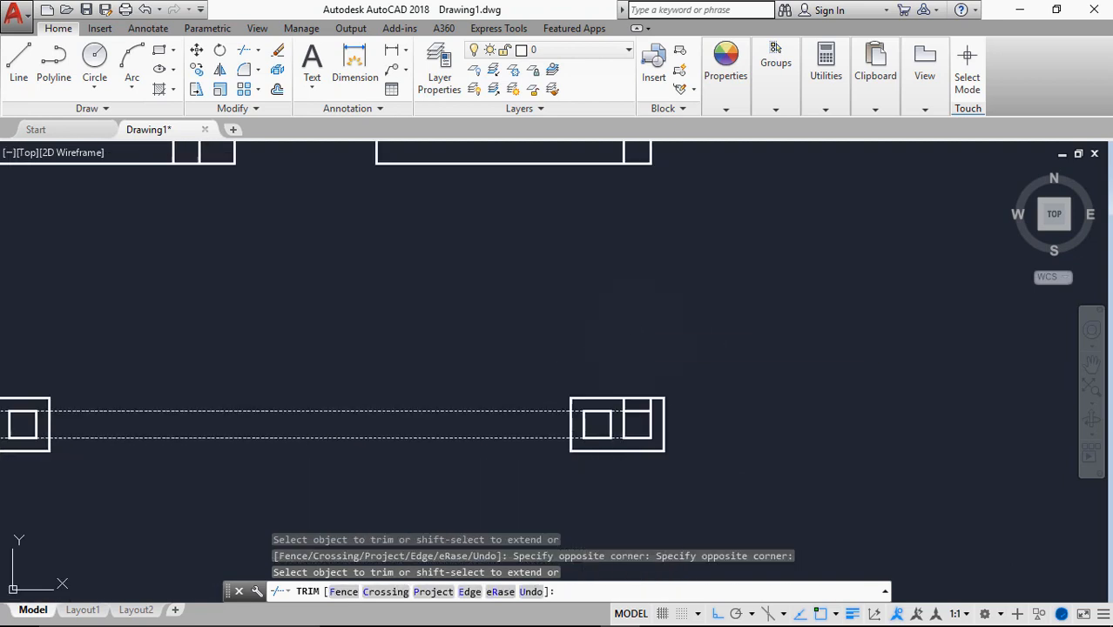
pyautogui.press('Return')
# Extend the two short vertical lines in the lower-right column up to the horizontal wall.
pyautogui.click(624, 404)
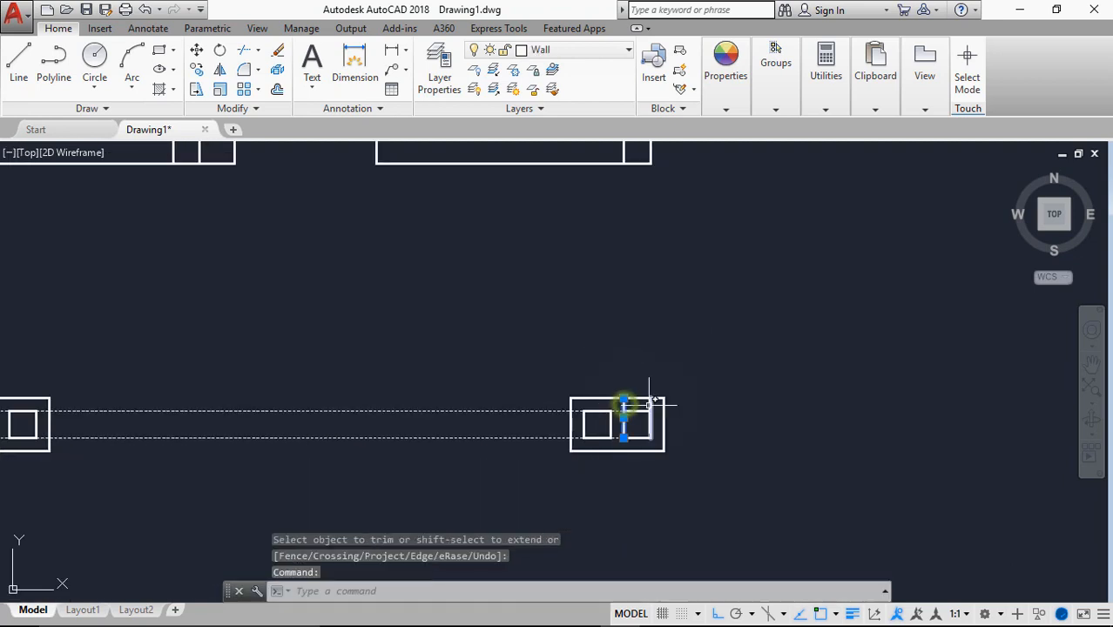
pyautogui.press('Escape')
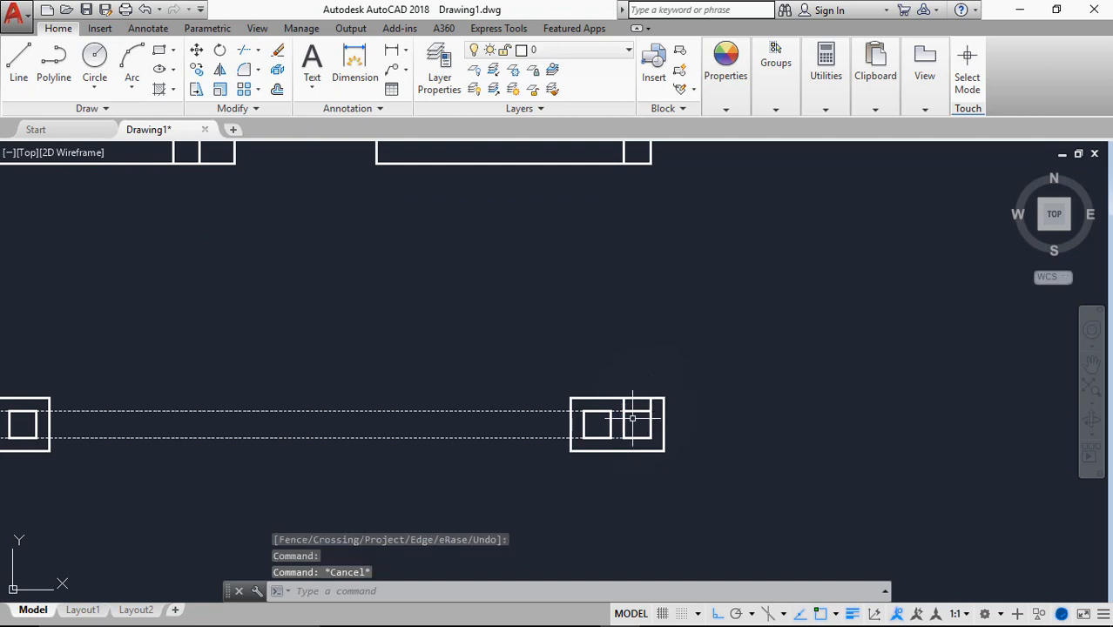
pyautogui.write('ex')
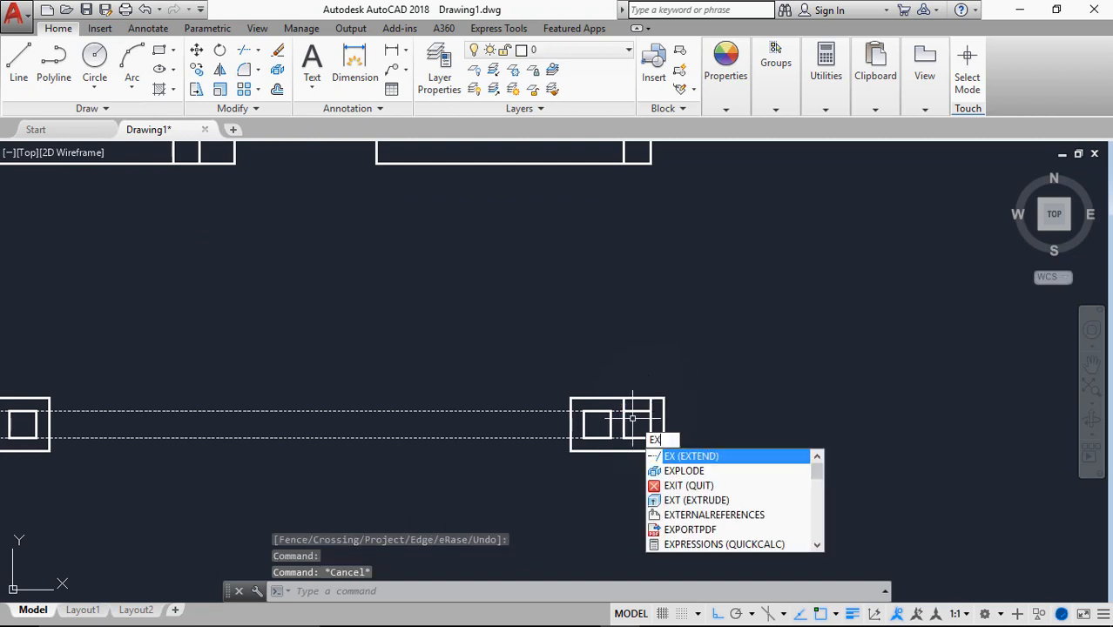
pyautogui.press('Return')
pyautogui.press('Return')
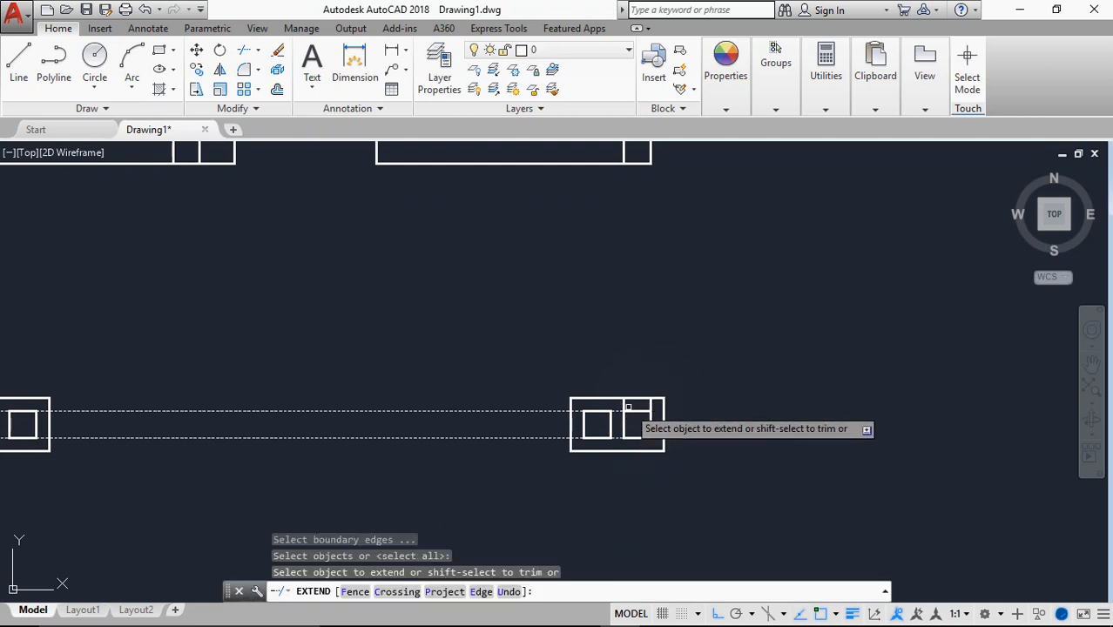
pyautogui.click(624, 405)
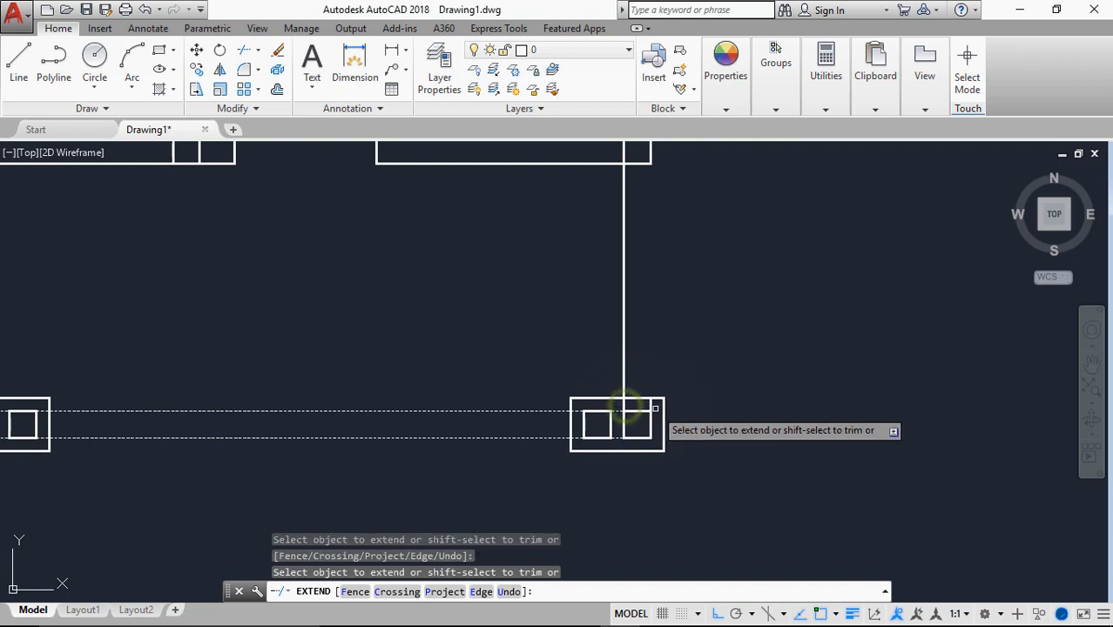
pyautogui.click(653, 405)
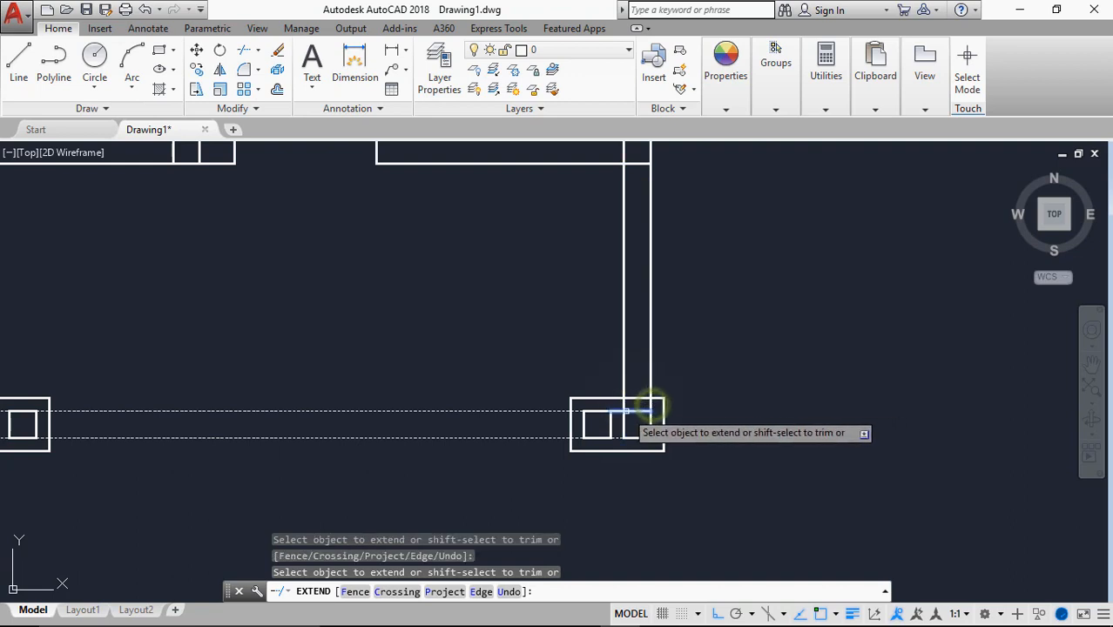
pyautogui.press('Return')
# Match the properties of the dashed bottom porch line onto the porch's two right vertical lines.
pyautogui.write('ma')
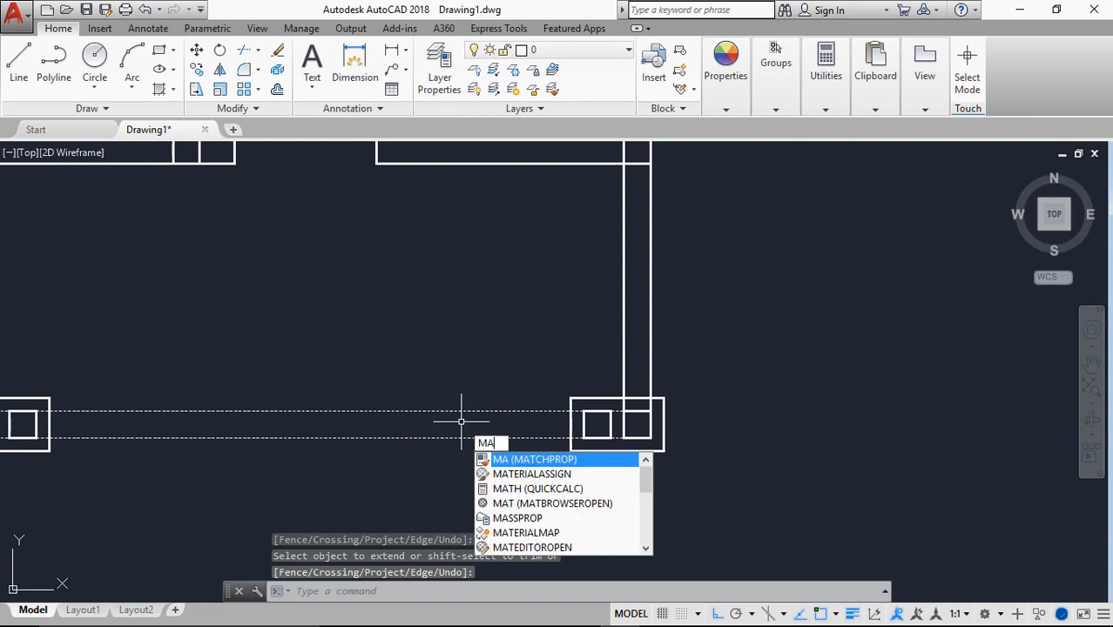
pyautogui.press('Return')
pyautogui.click(475, 412)
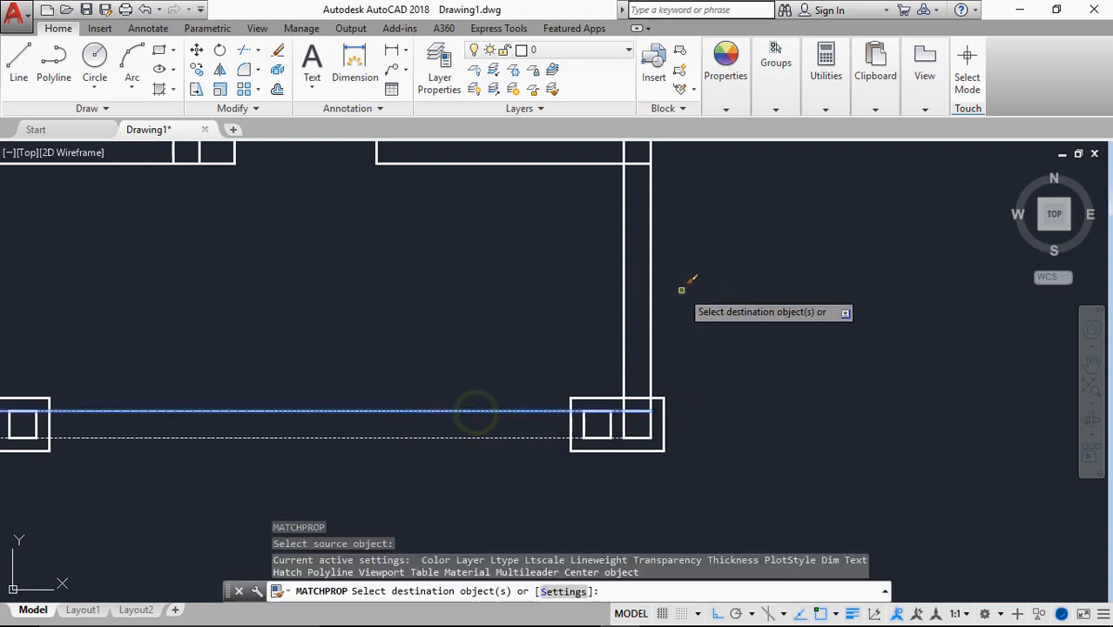
pyautogui.moveTo(684, 289); pyautogui.dragTo(584, 329)
pyautogui.press('Escape')
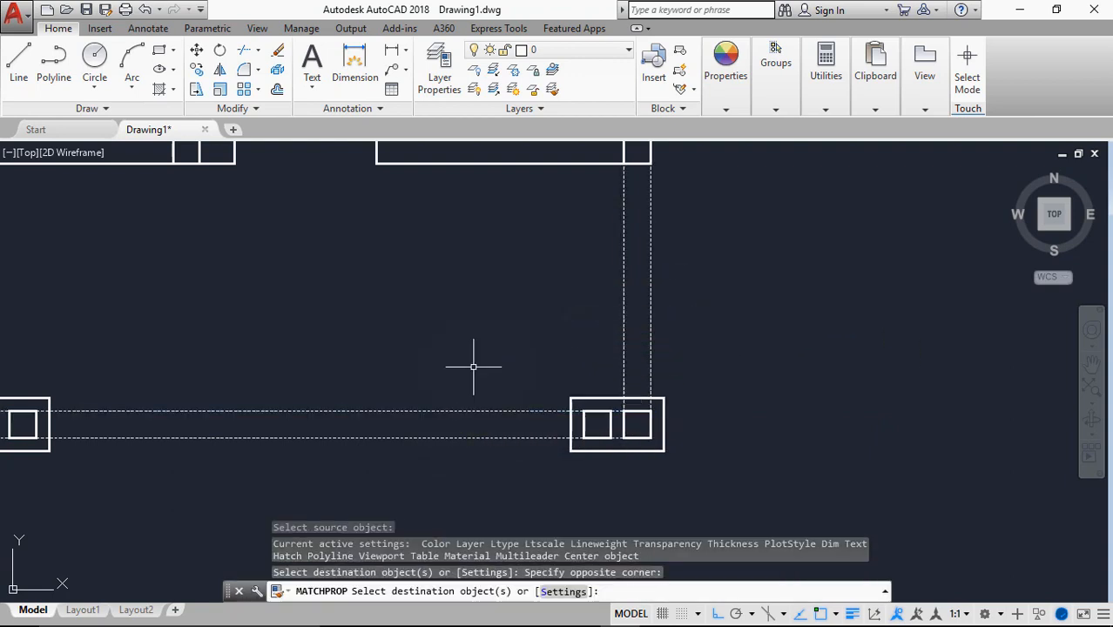
# Review the plan against the hand-drawn sketch, examining the wall between the dining and living rooms for archways.
pyautogui.scroll(-6, 477, 365)
pyautogui.scroll(3, 527, 335)
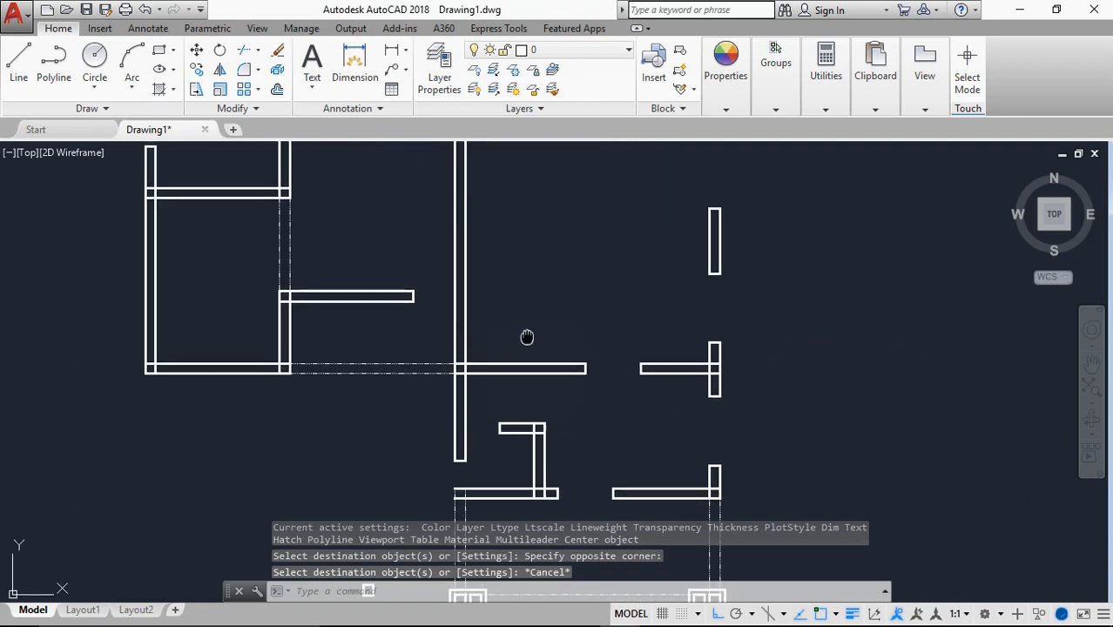
pyautogui.scroll(-4, 556, 377)
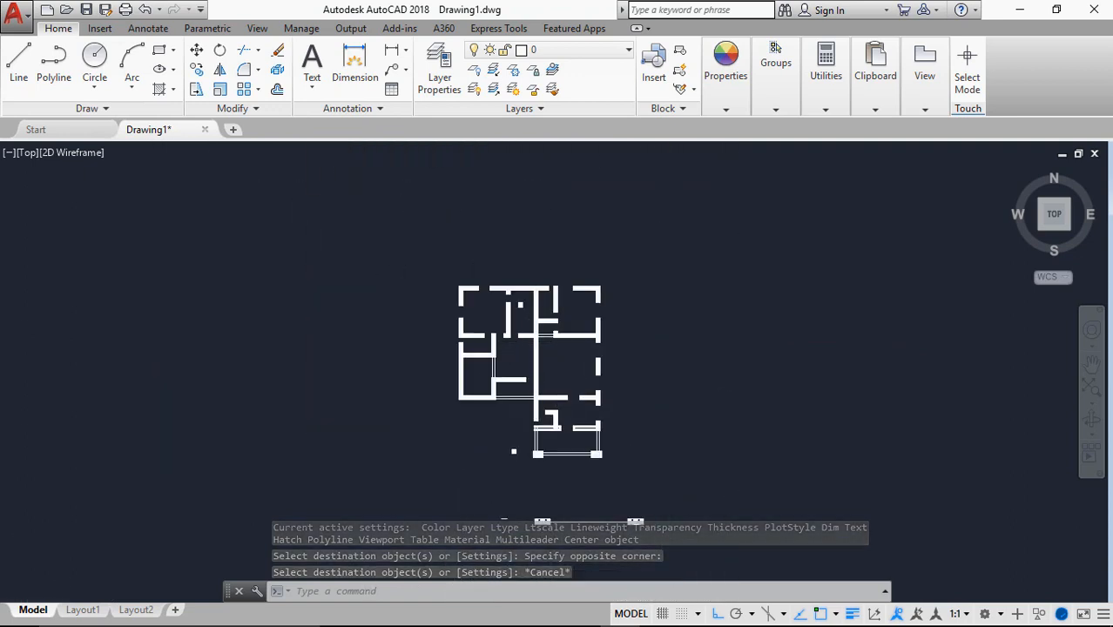
pyautogui.scroll(5, 530, 343)
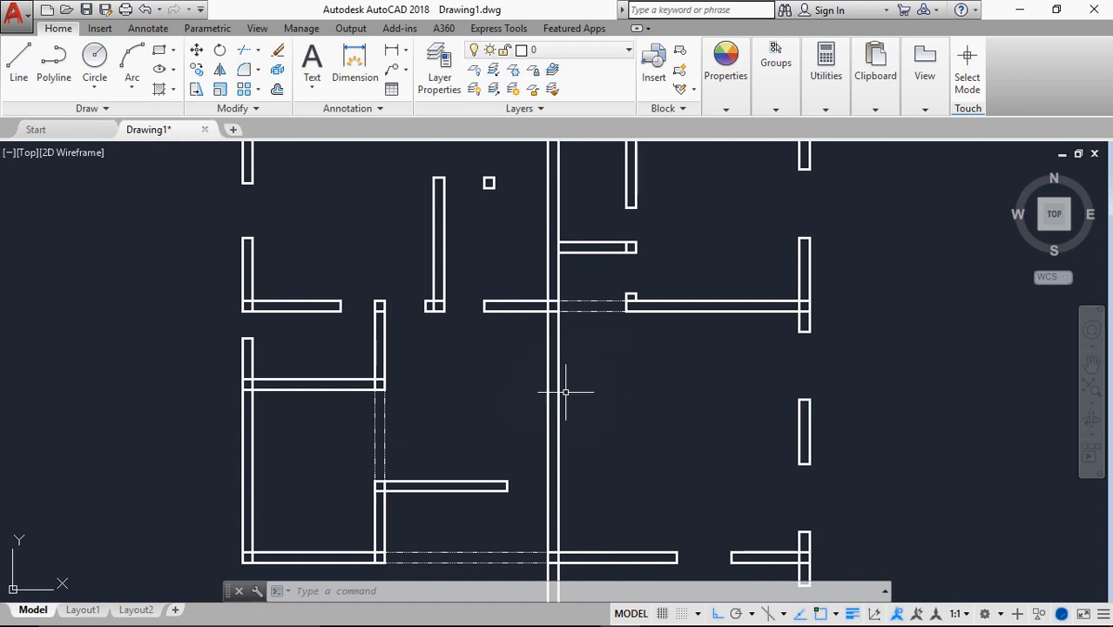
pyautogui.scroll(-10, 607, 405)
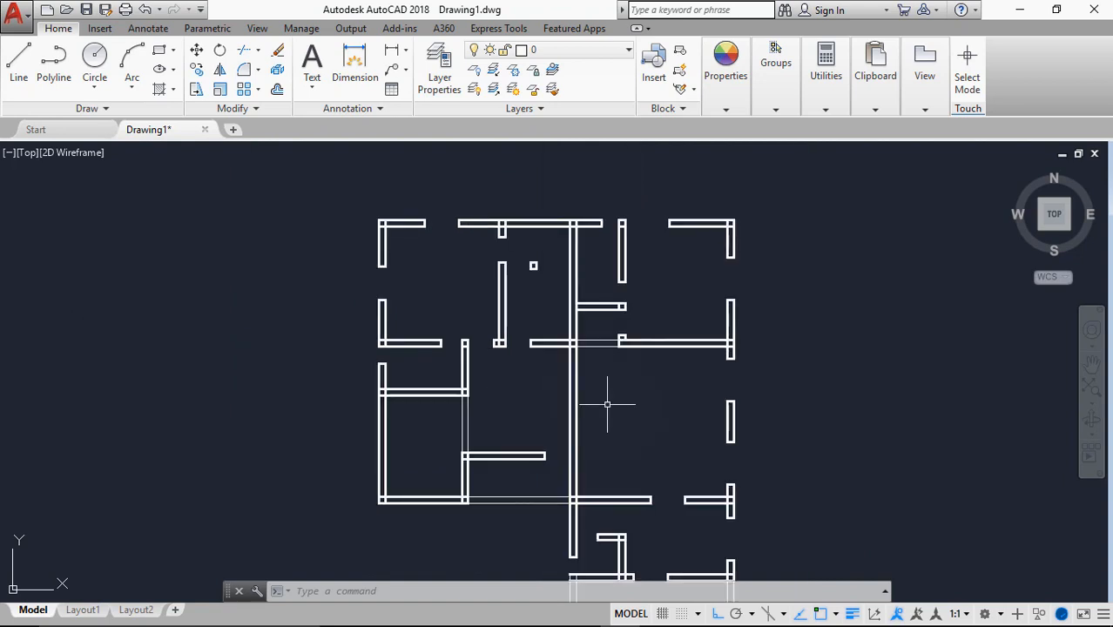
pyautogui.moveTo(814, 390); pyautogui.dragTo(437, 483, button='middle')
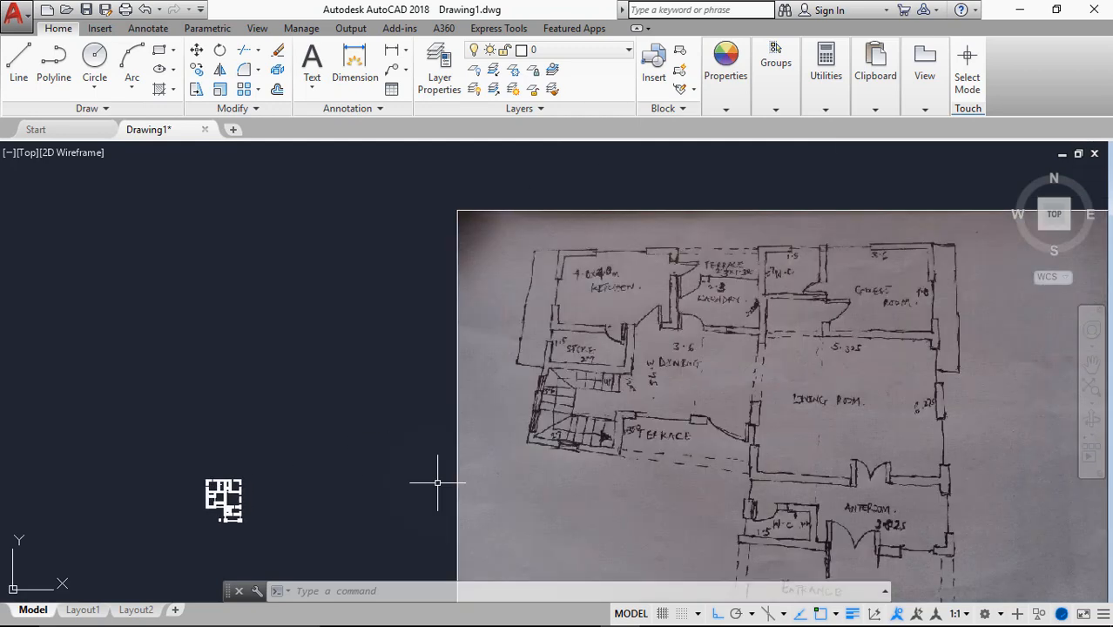
pyautogui.scroll(4, 681, 326)
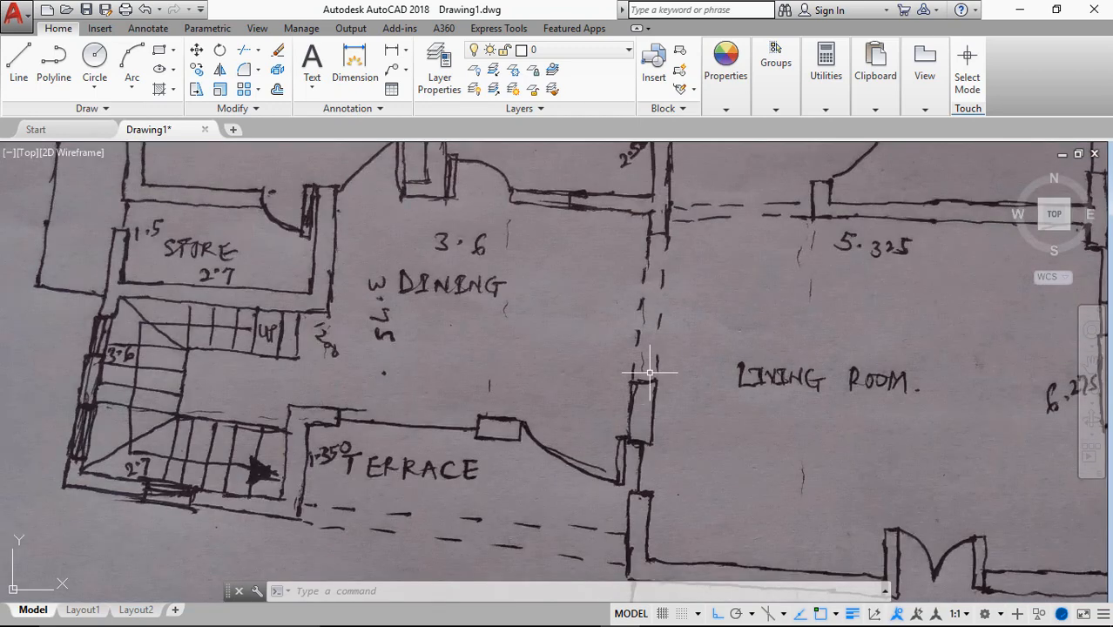
pyautogui.scroll(-4, 581, 409)
pyautogui.moveTo(359, 438); pyautogui.dragTo(804, 289, button='middle')
# Draw a horizontal line across the long central wall, 450 below its junction with the upper horizontal wall beside the dashed archway.
pyautogui.scroll(6, 589, 331)
pyautogui.scroll(5, 330, 365)
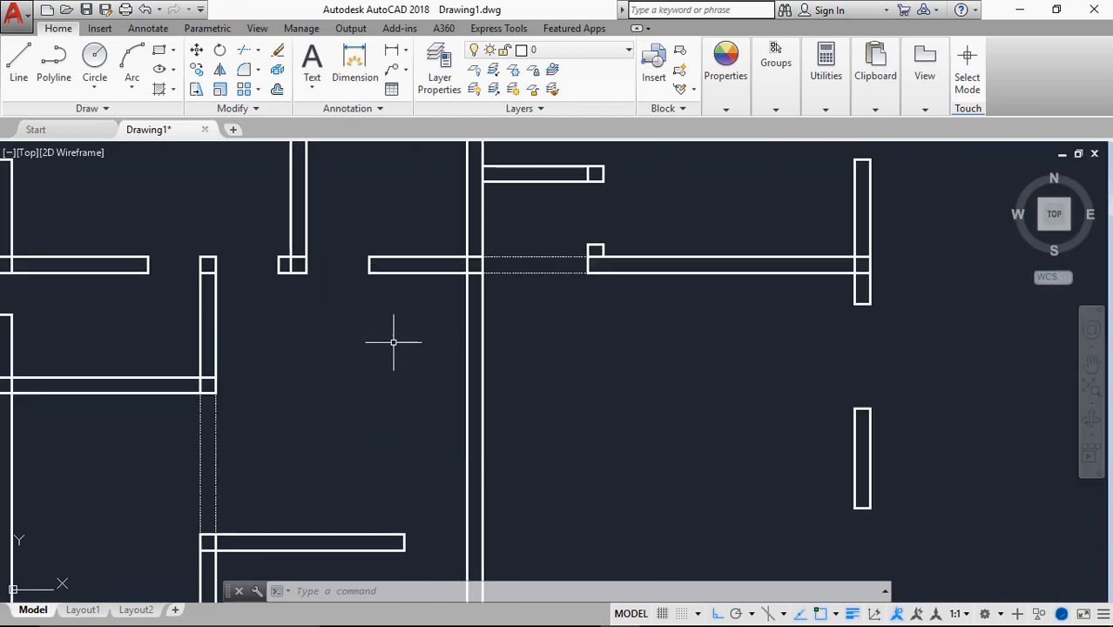
pyautogui.scroll(4, 428, 320)
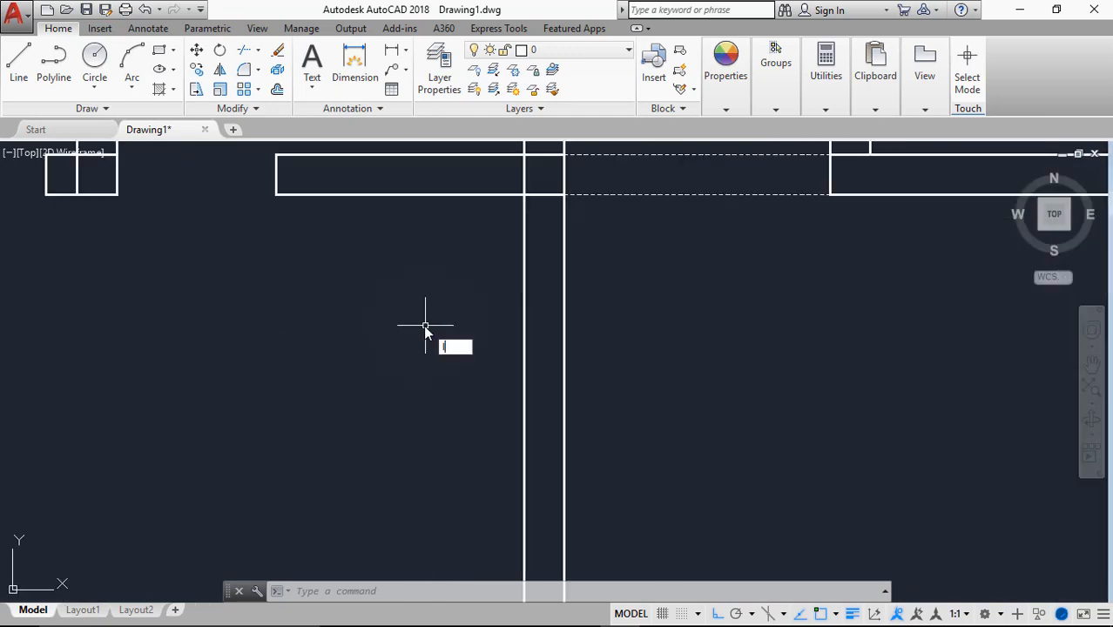
pyautogui.press('Return')
pyautogui.write('tk')
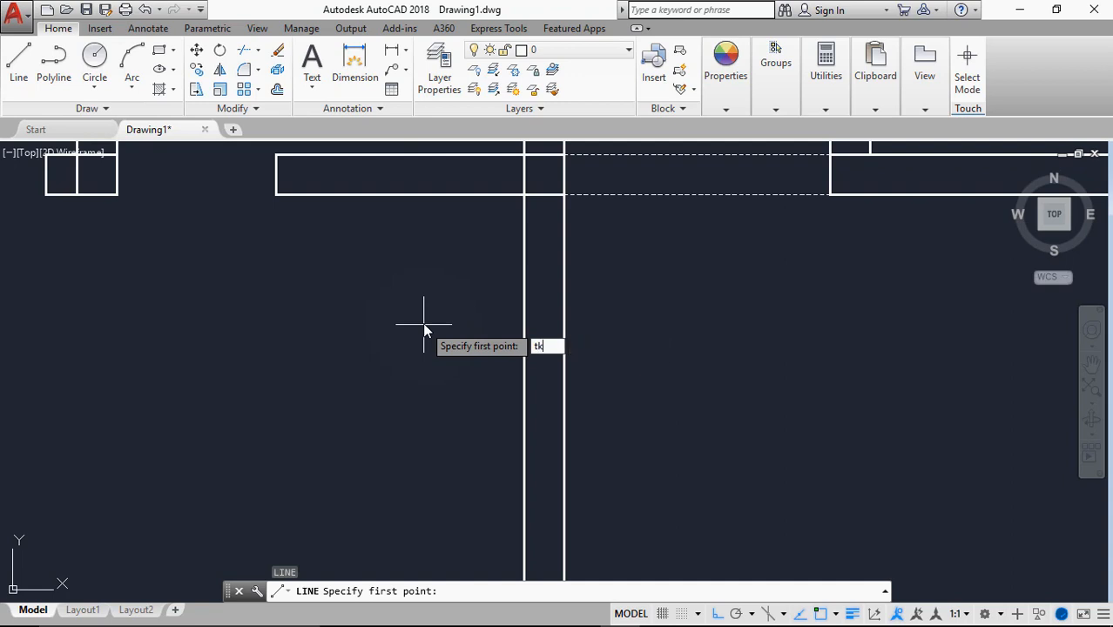
pyautogui.press('Return')
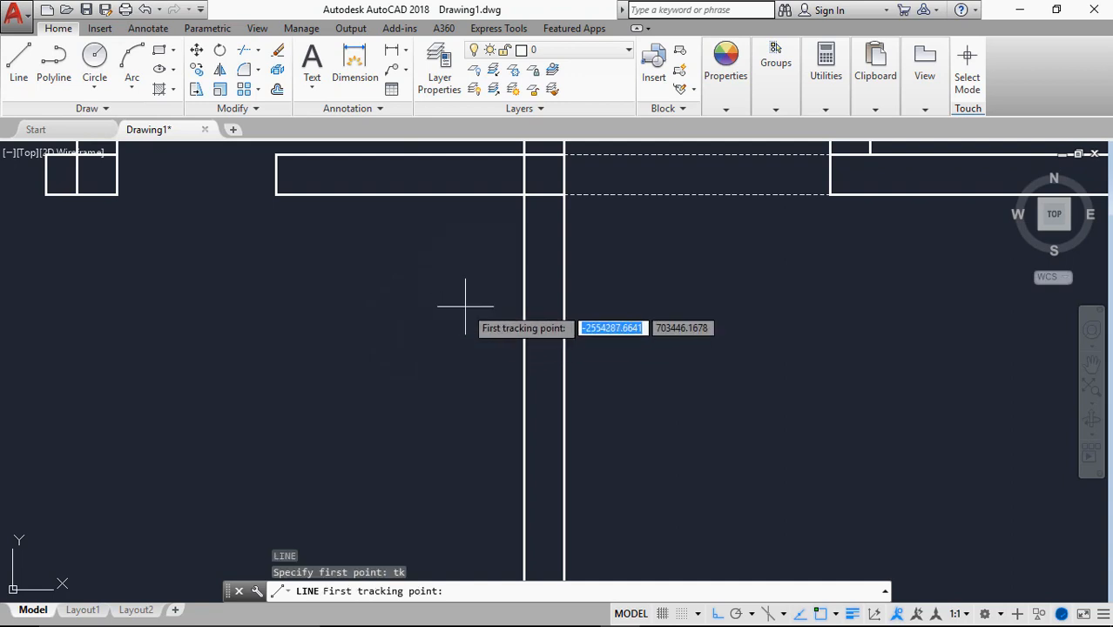
pyautogui.click(524, 192)
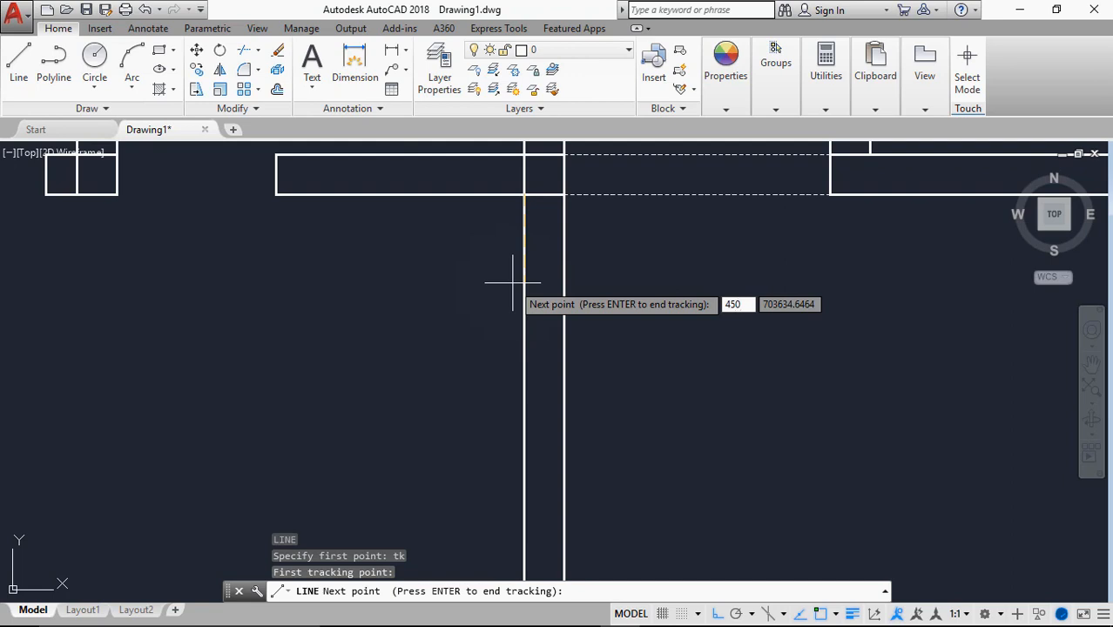
pyautogui.press('Return')
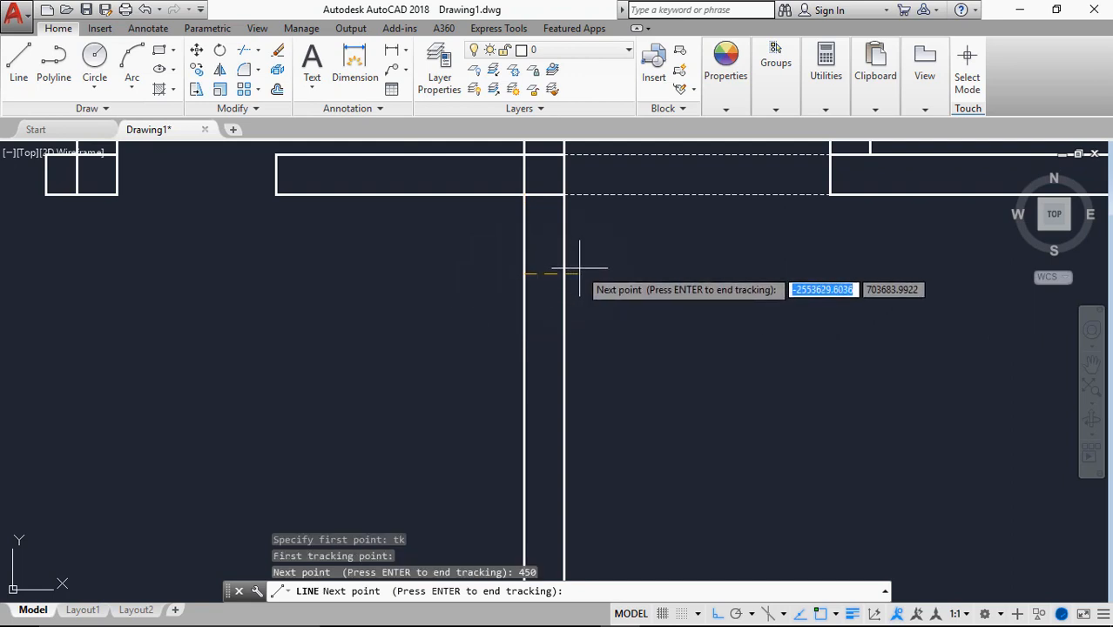
pyautogui.click(653, 274)
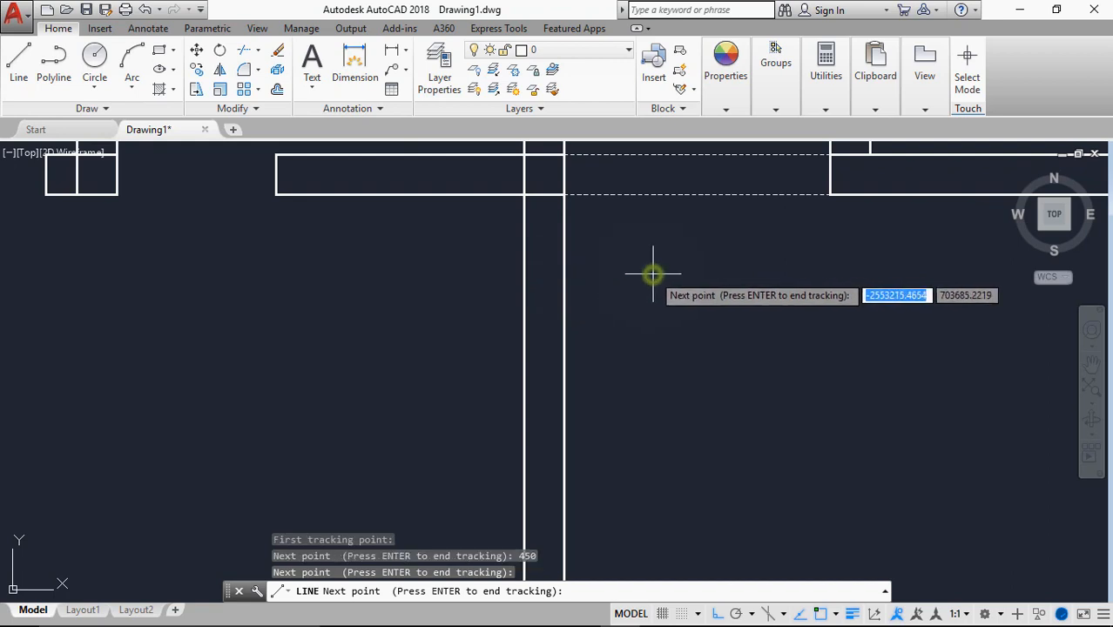
pyautogui.press('Return')
pyautogui.click(480, 275)
pyautogui.press('Escape')
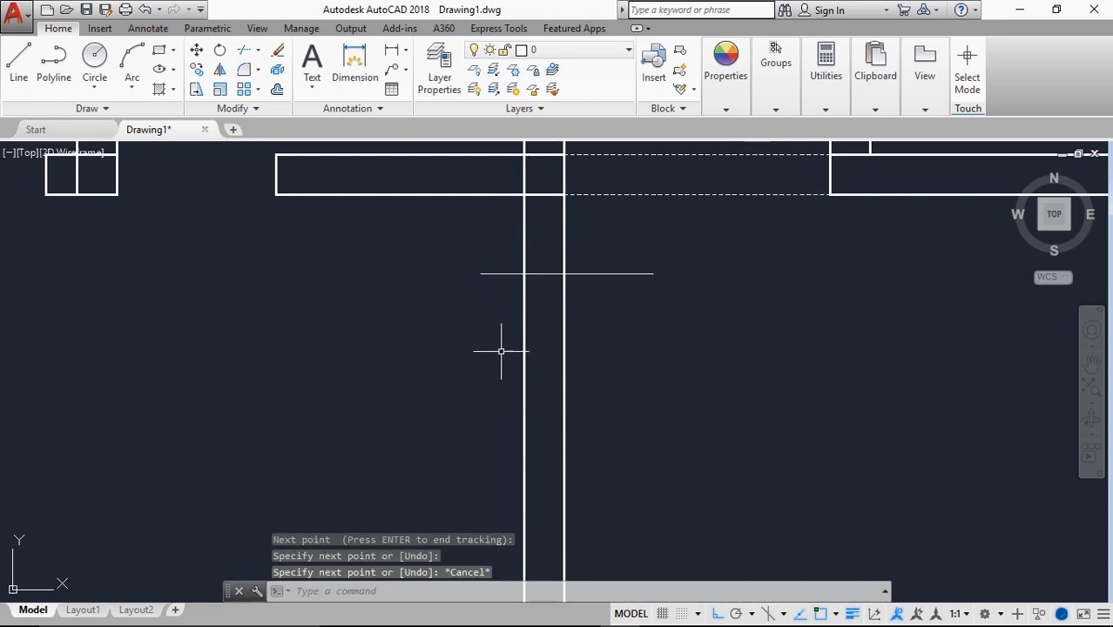
# Offset the short horizontal line across the long central wall downward by 2000.
pyautogui.scroll(-1, 501, 351)
pyautogui.moveTo(501, 378)
pyautogui.mouseDown(button='middle')
pyautogui.moveTo(507, 268)
pyautogui.moveTo(554, 262)
pyautogui.mouseUp(button='middle')
pyautogui.scroll(-2, 505, 301)
pyautogui.scroll(1, 505, 302)
pyautogui.scroll(-1, 505, 301)
pyautogui.write('o')
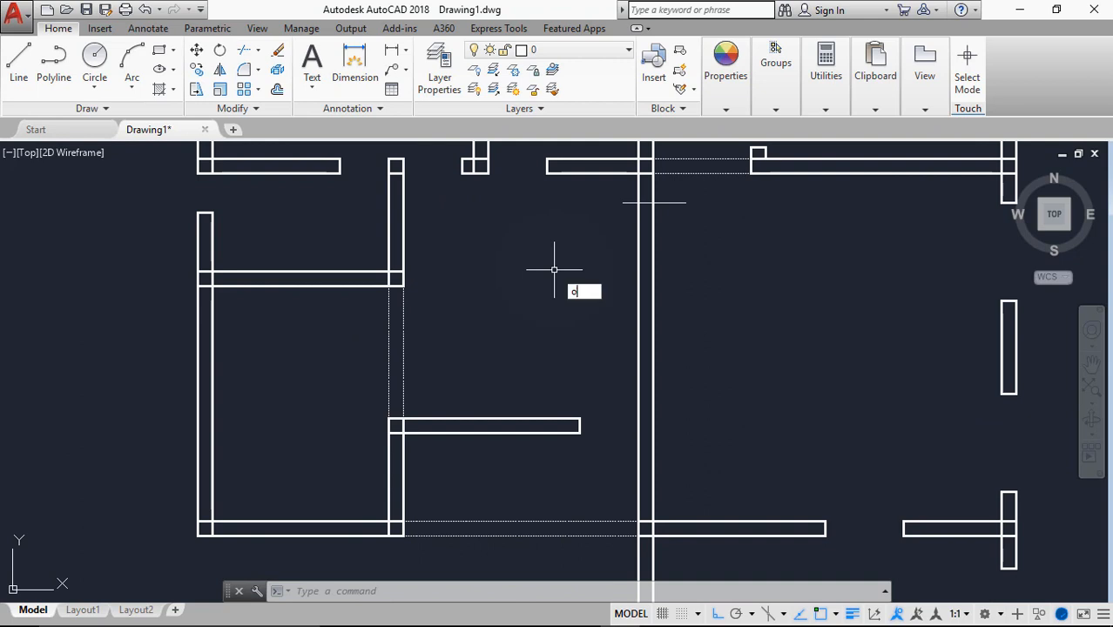
pyautogui.write('ffset')
pyautogui.press('Return')
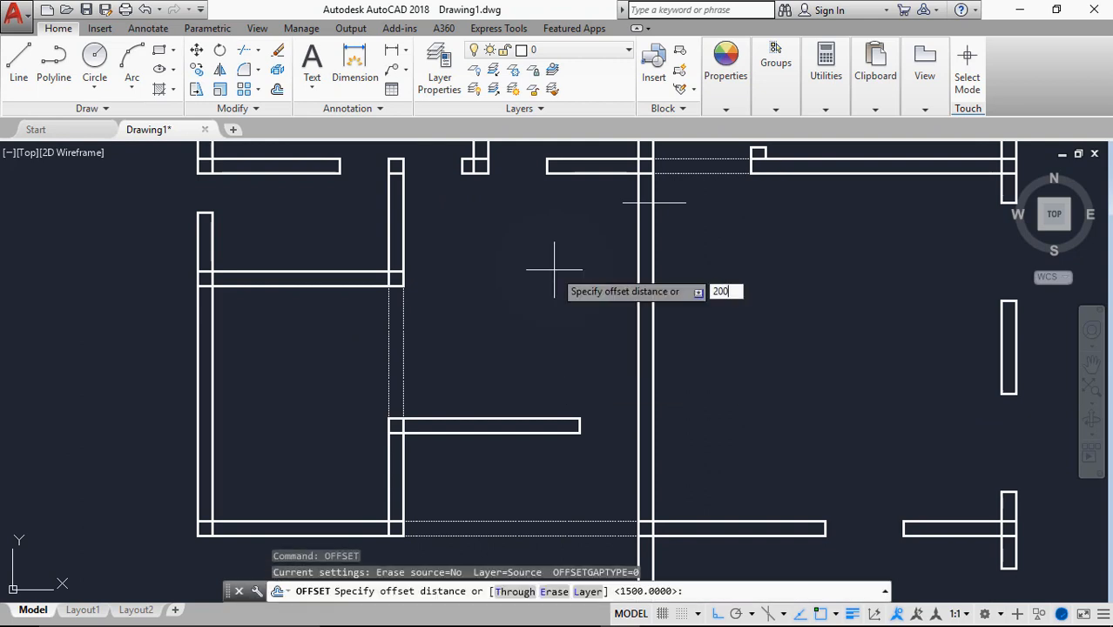
pyautogui.press('Return')
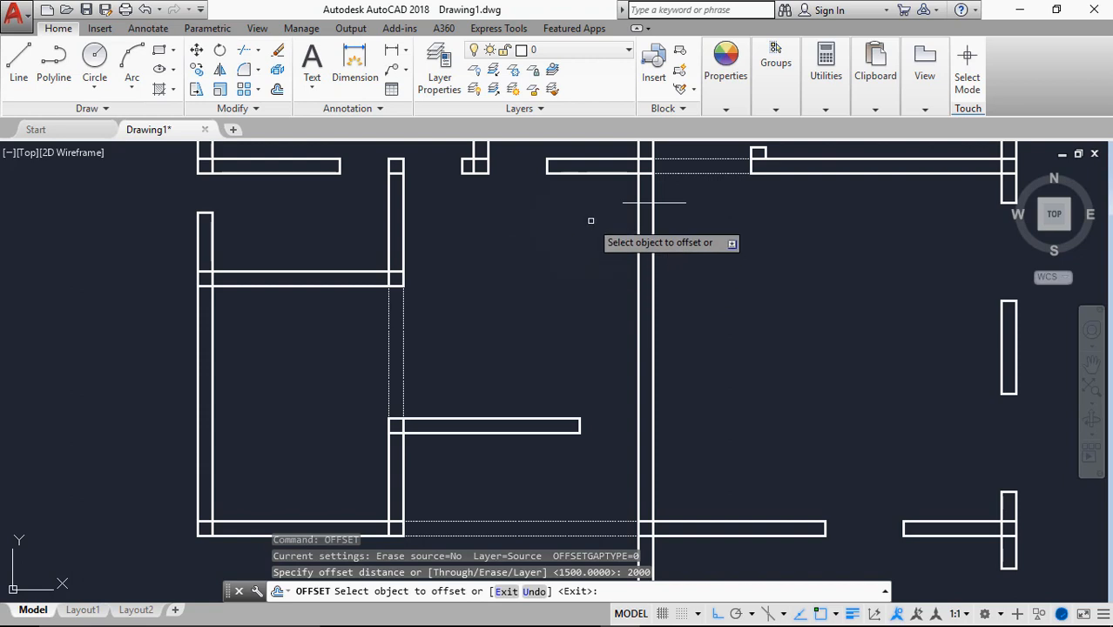
pyautogui.click(671, 203)
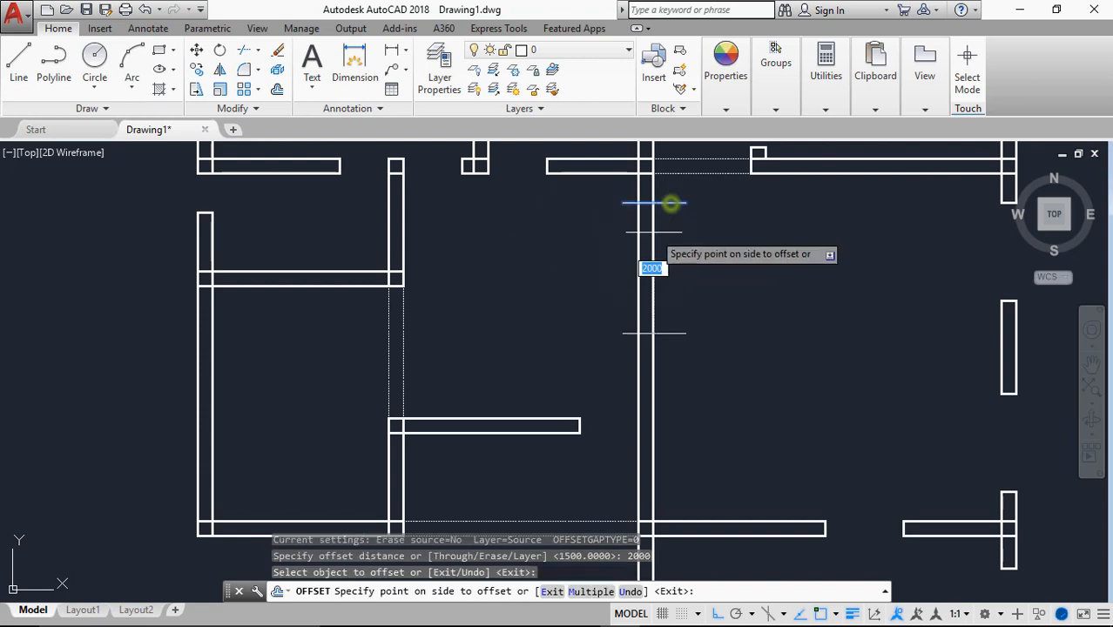
pyautogui.click(623, 396)
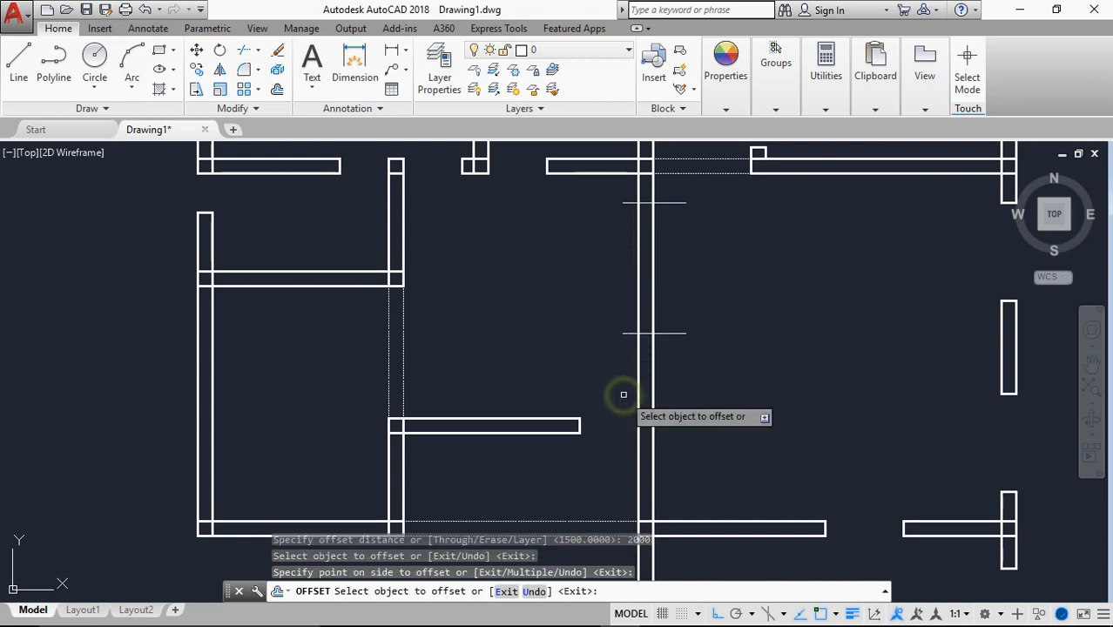
pyautogui.press('Escape')
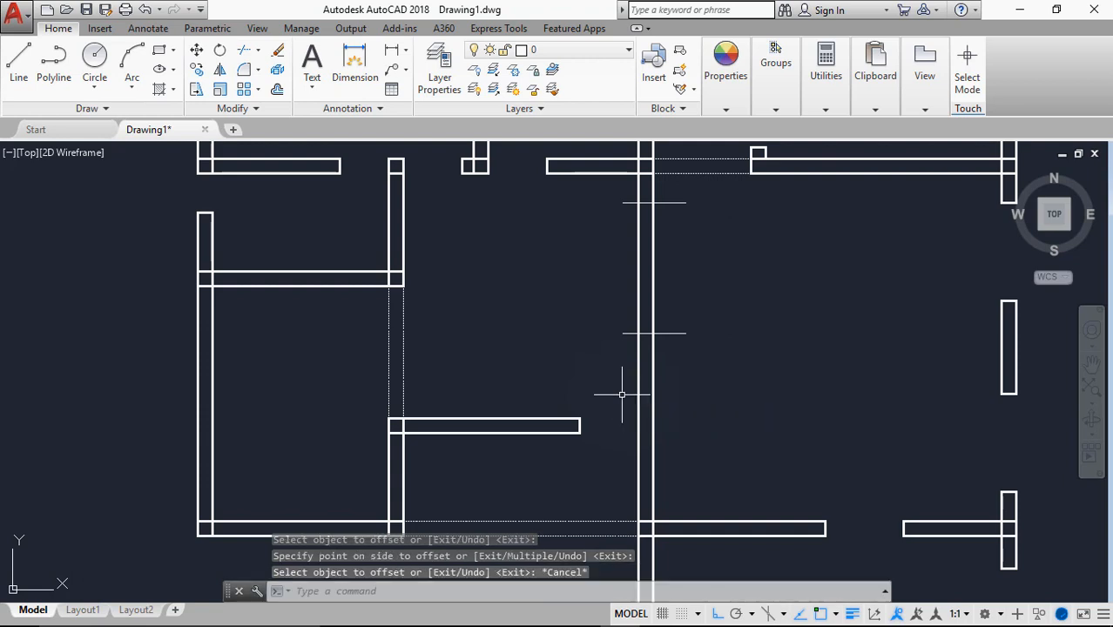
# Trim the long central wall between the two short horizontal lines, and trim those lines' overhanging ends to the wall faces.
pyautogui.write('tr')
pyautogui.press('Return')
pyautogui.press('Return')
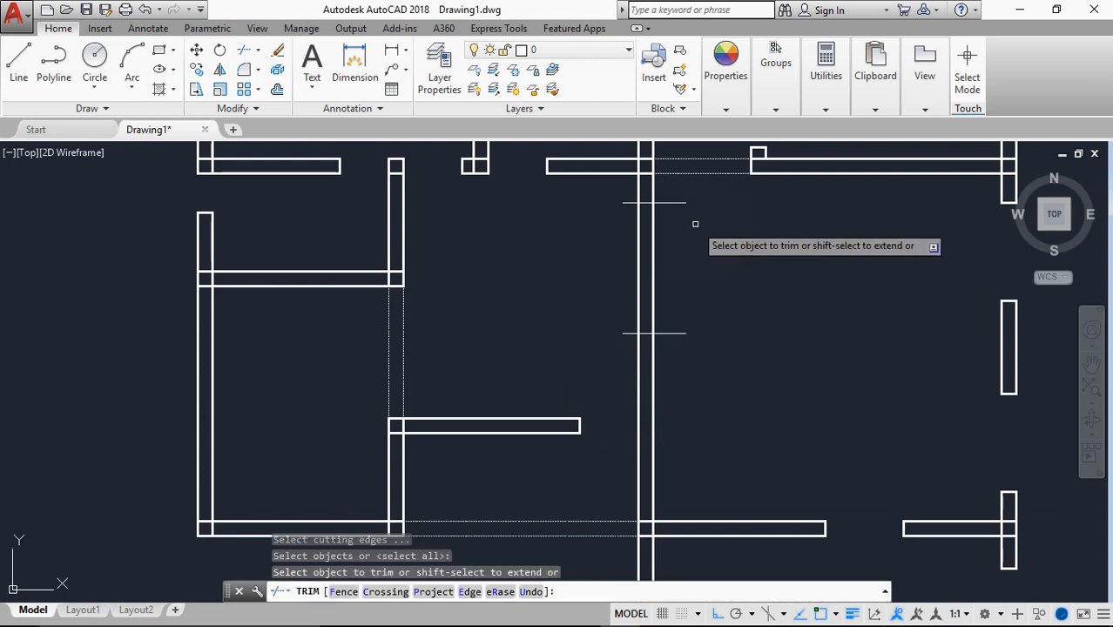
pyautogui.click(685, 196)
pyautogui.click(672, 336)
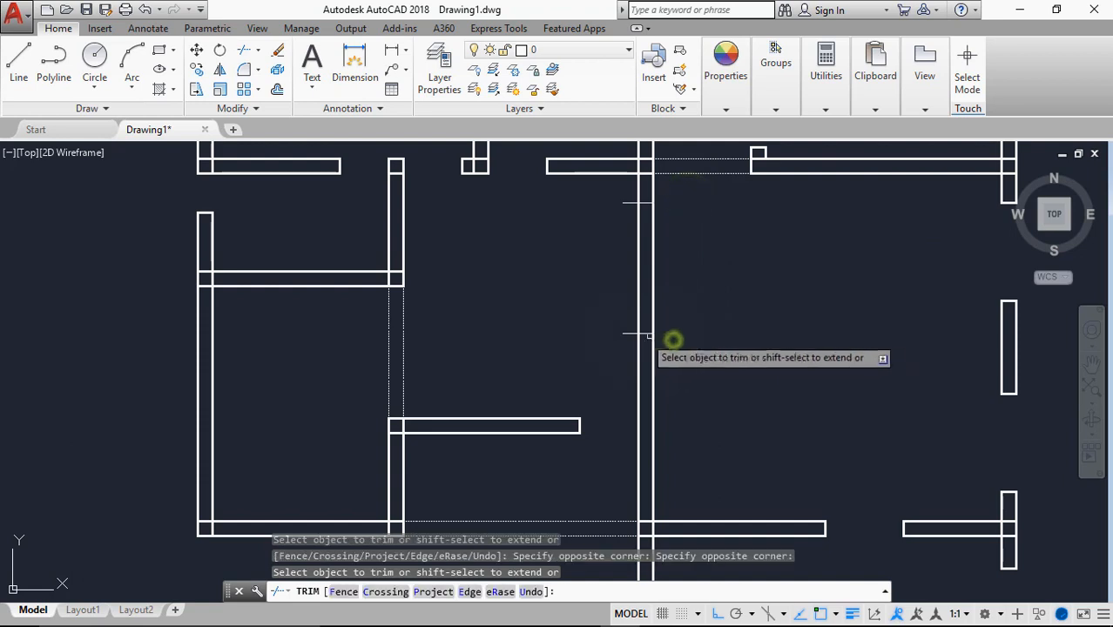
pyautogui.click(681, 264)
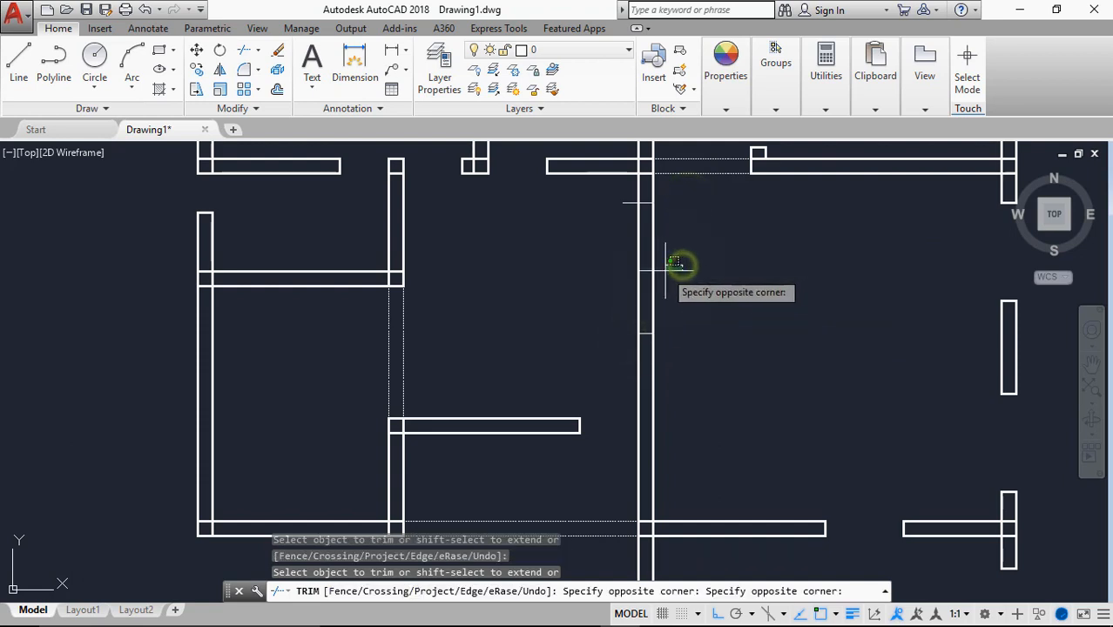
pyautogui.click(659, 276)
pyautogui.click(679, 270)
pyautogui.click(616, 268)
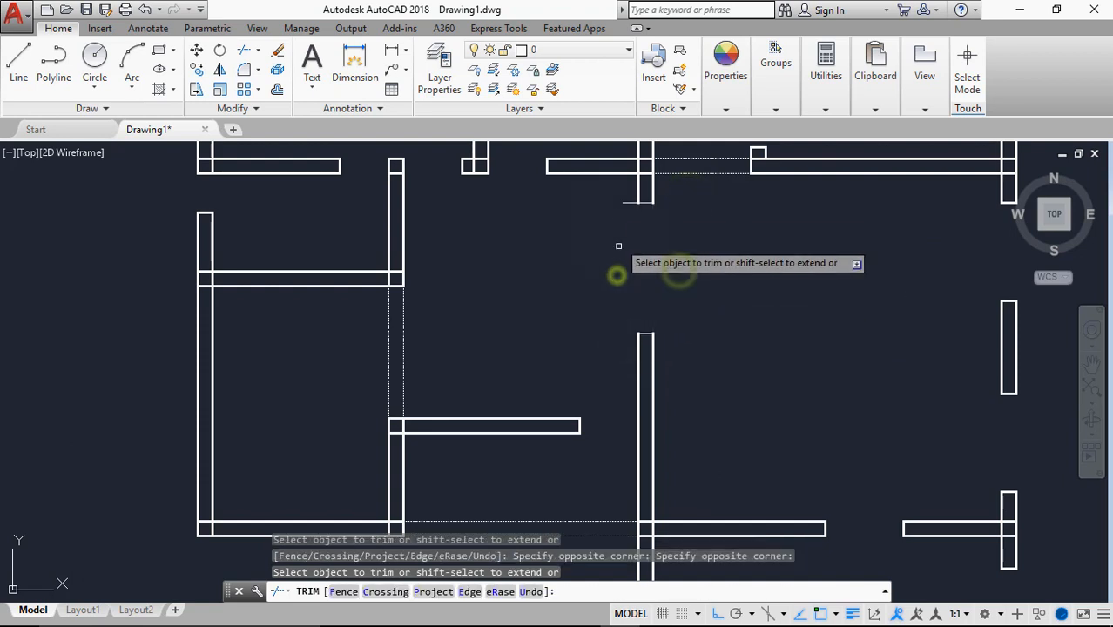
pyautogui.click(629, 203)
pyautogui.press('Return')
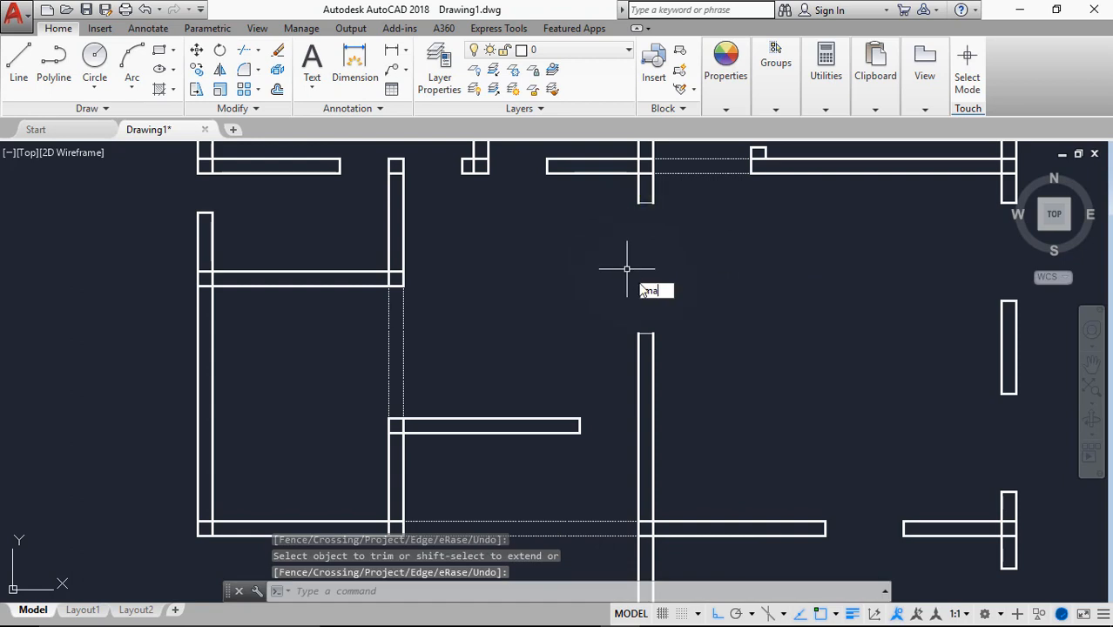
# Match the central wall line's properties onto the two short end lines that close the wall at the new opening.
pyautogui.write('ma')
pyautogui.click(672, 318)
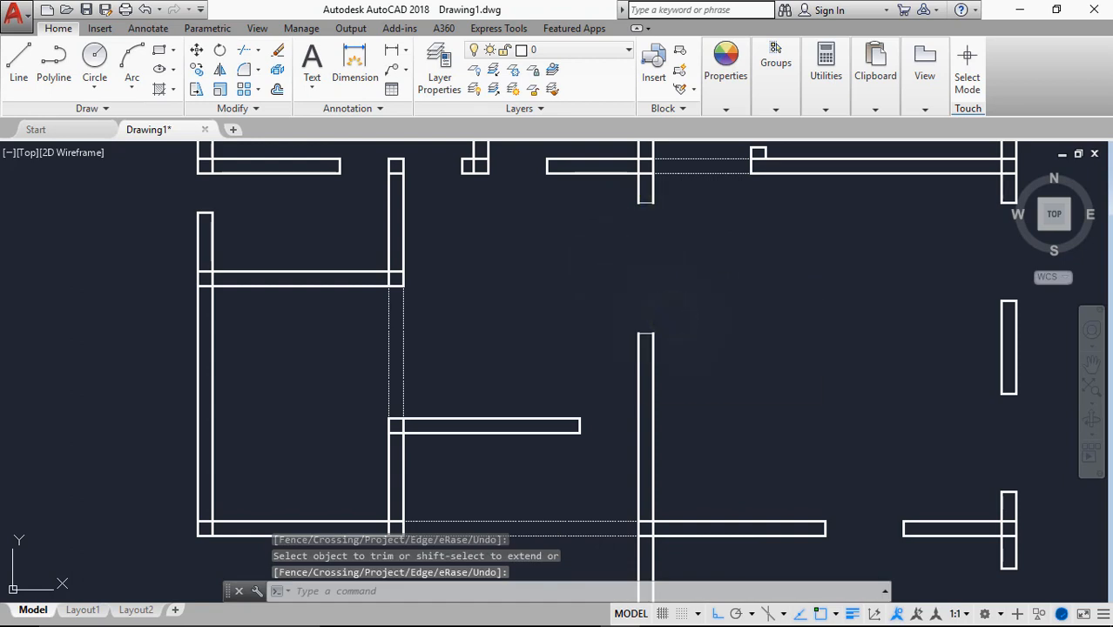
pyautogui.press('Escape')
pyautogui.press('Escape')
pyautogui.write('ma')
pyautogui.press('Return')
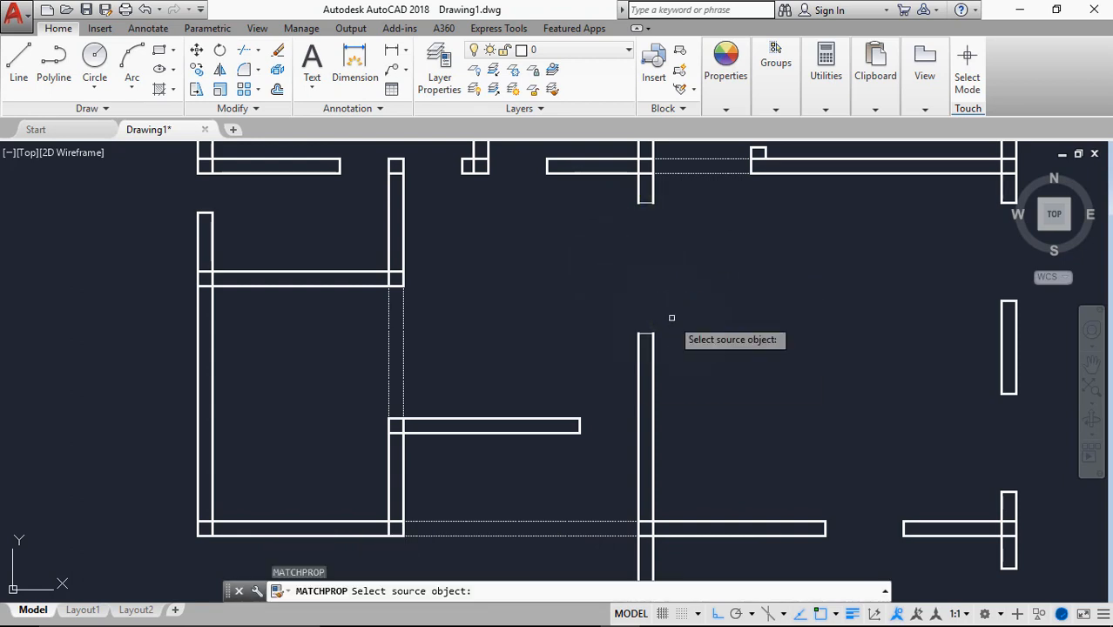
pyautogui.click(649, 339)
pyautogui.click(649, 335)
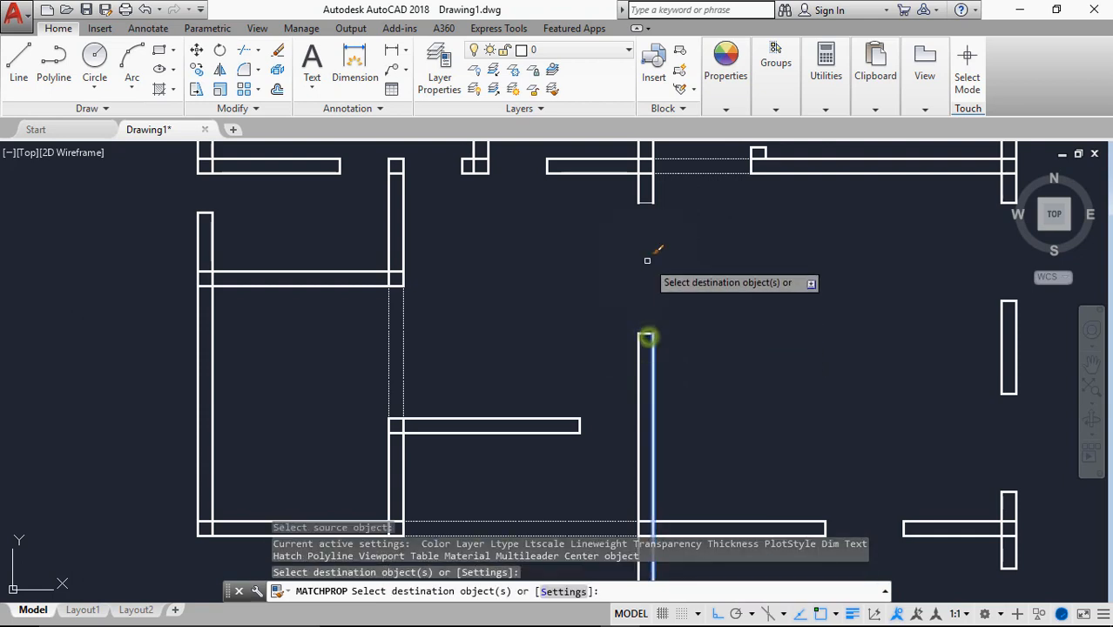
pyautogui.click(647, 201)
pyautogui.press('Return')
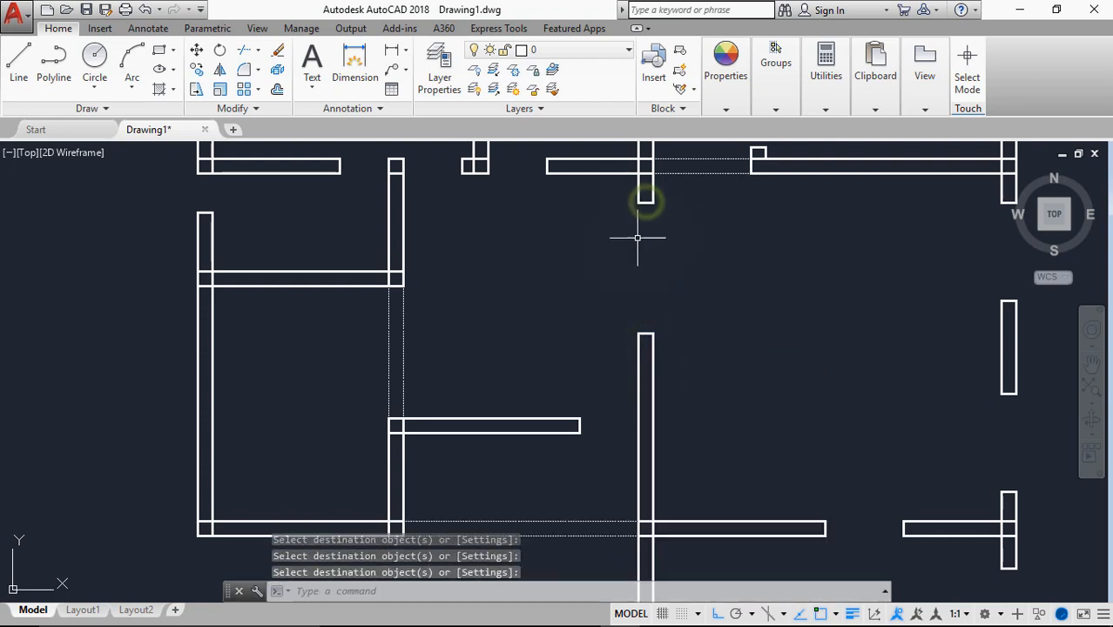
# Draw two vertical lines across the new central wall opening, joining the wall's left and right faces.
pyautogui.write('l')
pyautogui.press('Return')
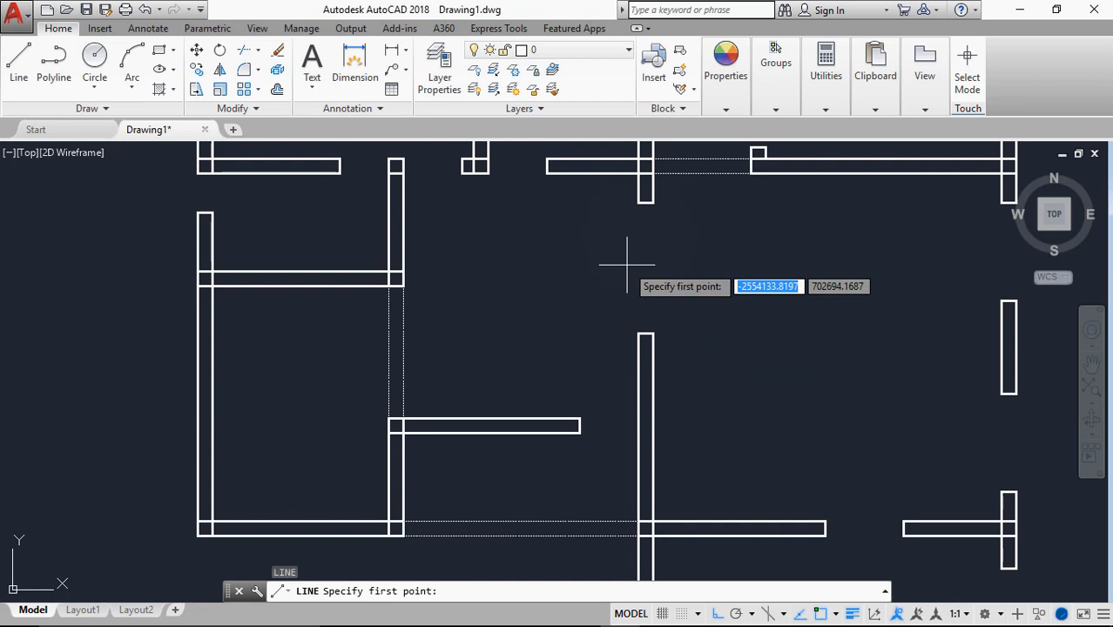
pyautogui.click(640, 203)
pyautogui.click(641, 331)
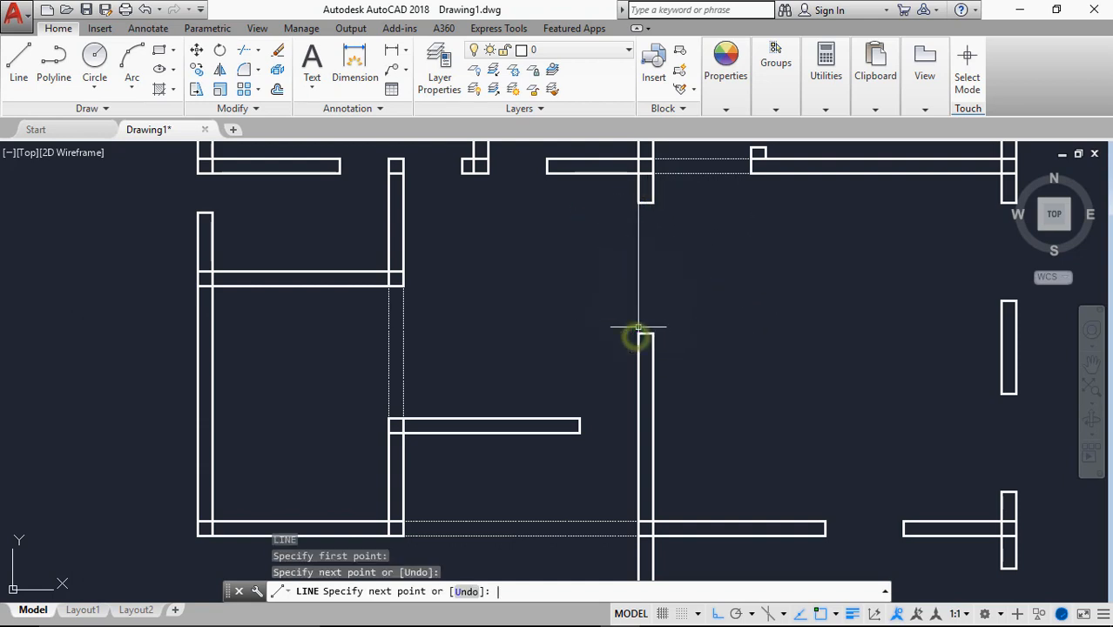
pyautogui.press('Return')
pyautogui.press('Return')
pyautogui.click(653, 202)
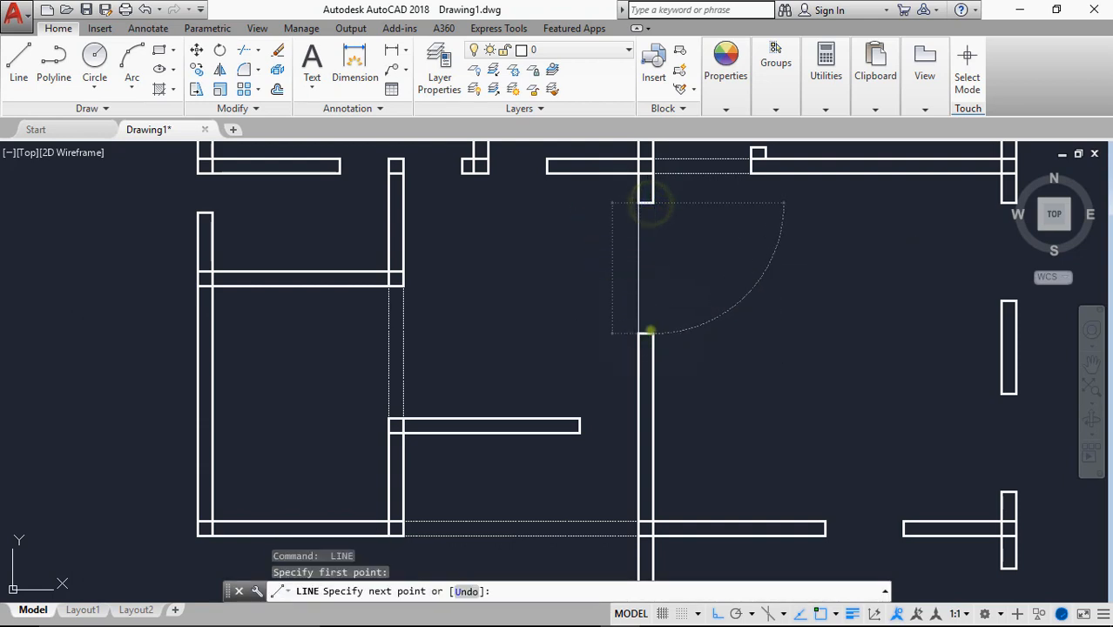
pyautogui.click(652, 333)
pyautogui.press('Return')
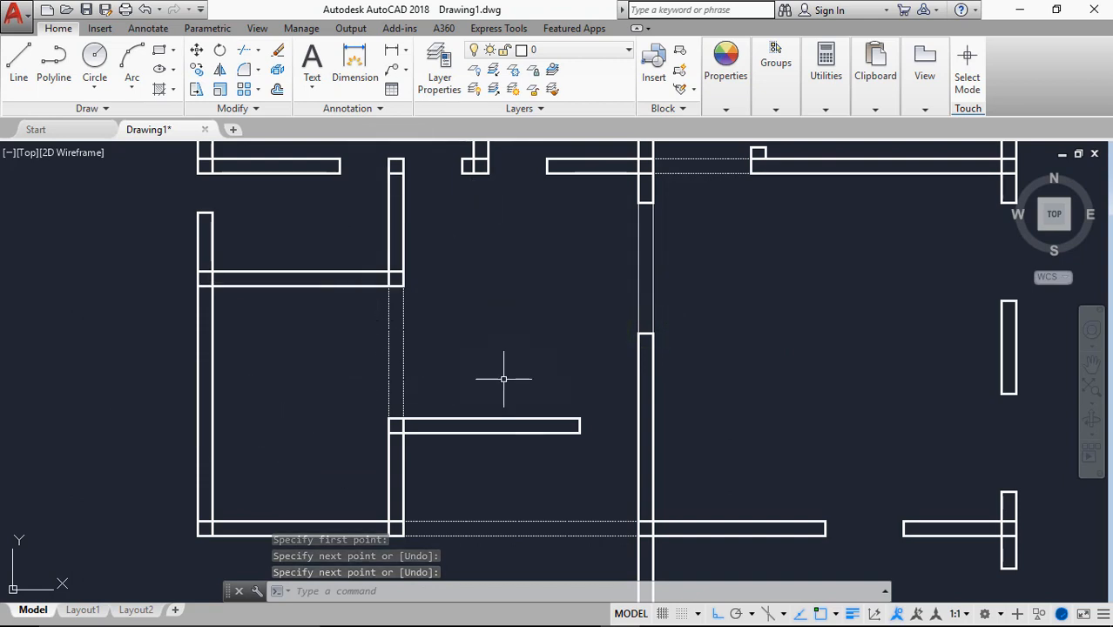
# Match the properties of the dashed archway line in the left vertical wall onto the two lines across the central wall opening.
pyautogui.write('ma')
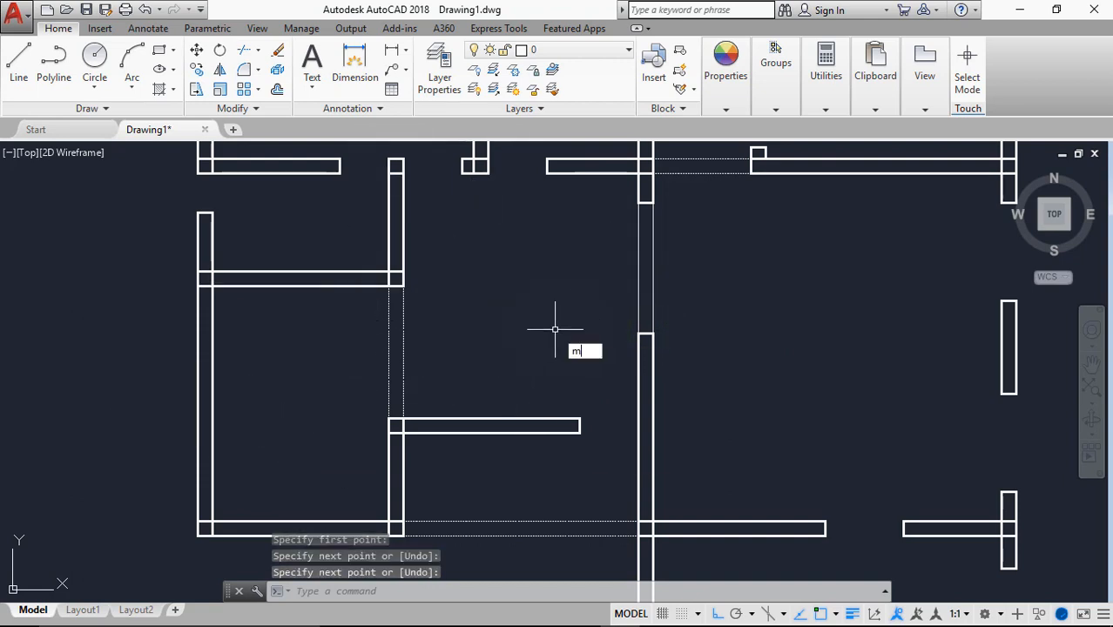
pyautogui.press('Return')
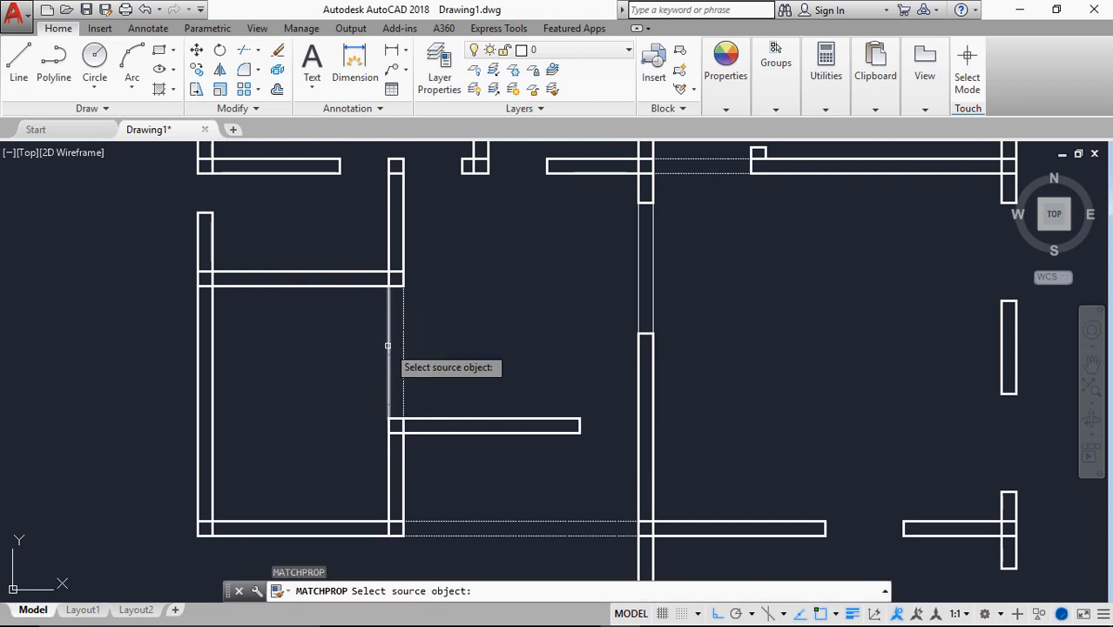
pyautogui.click(387, 346)
pyautogui.click(389, 346)
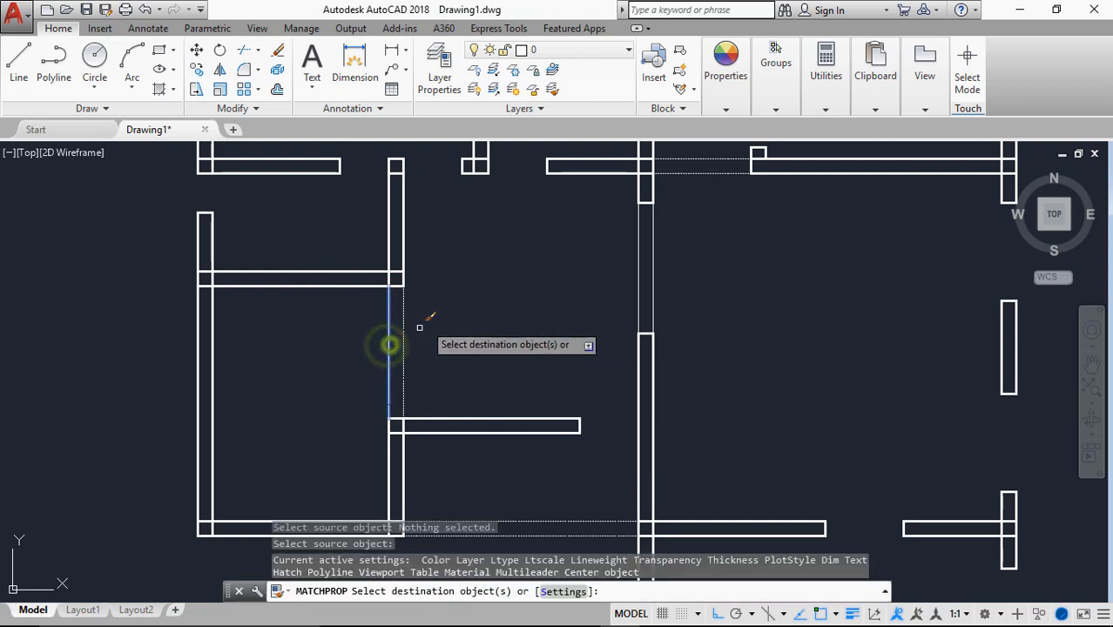
pyautogui.click(669, 235)
pyautogui.click(593, 268)
pyautogui.press('Return')
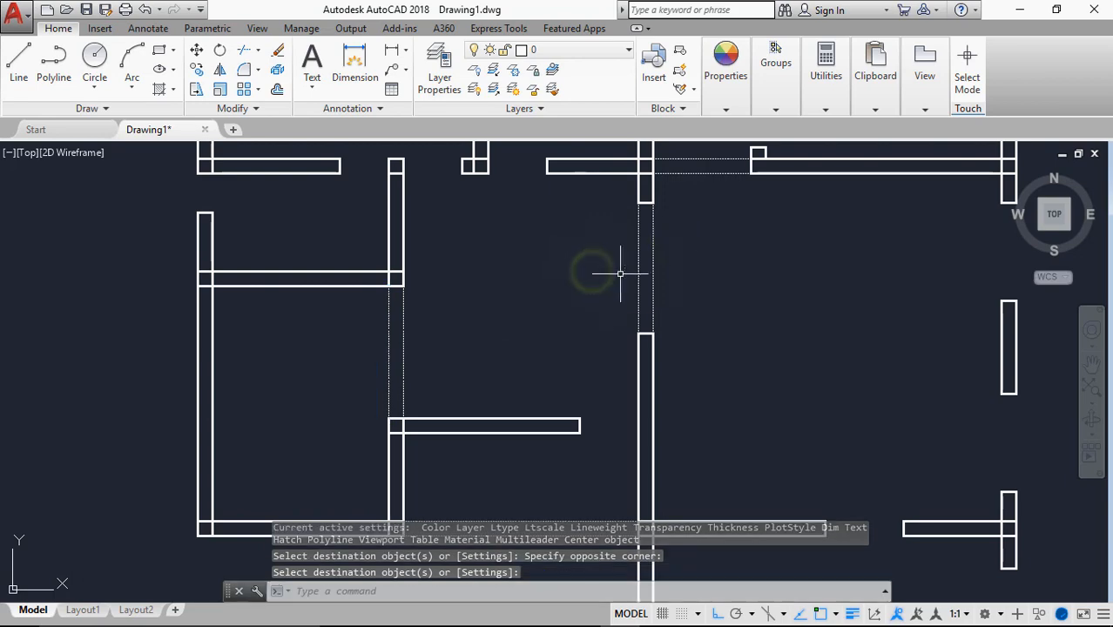
# Inspect the dashed archway lines from the central wall opening down to the porch.
pyautogui.scroll(-2, 636, 262)
pyautogui.scroll(5, 641, 261)
pyautogui.scroll(-5, 641, 273)
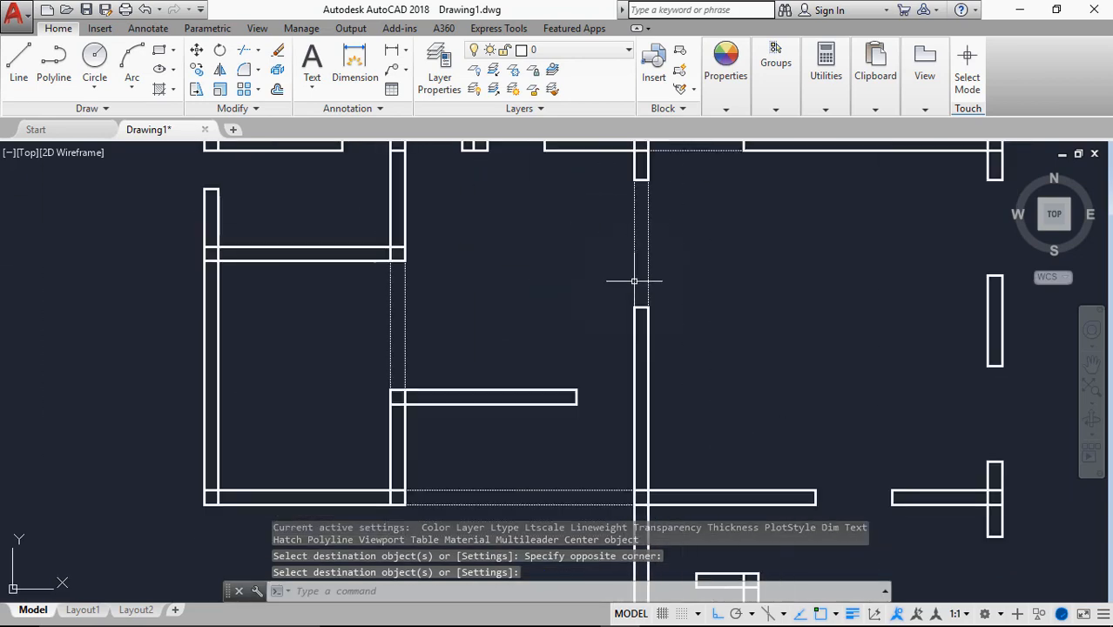
pyautogui.scroll(-5, 634, 281)
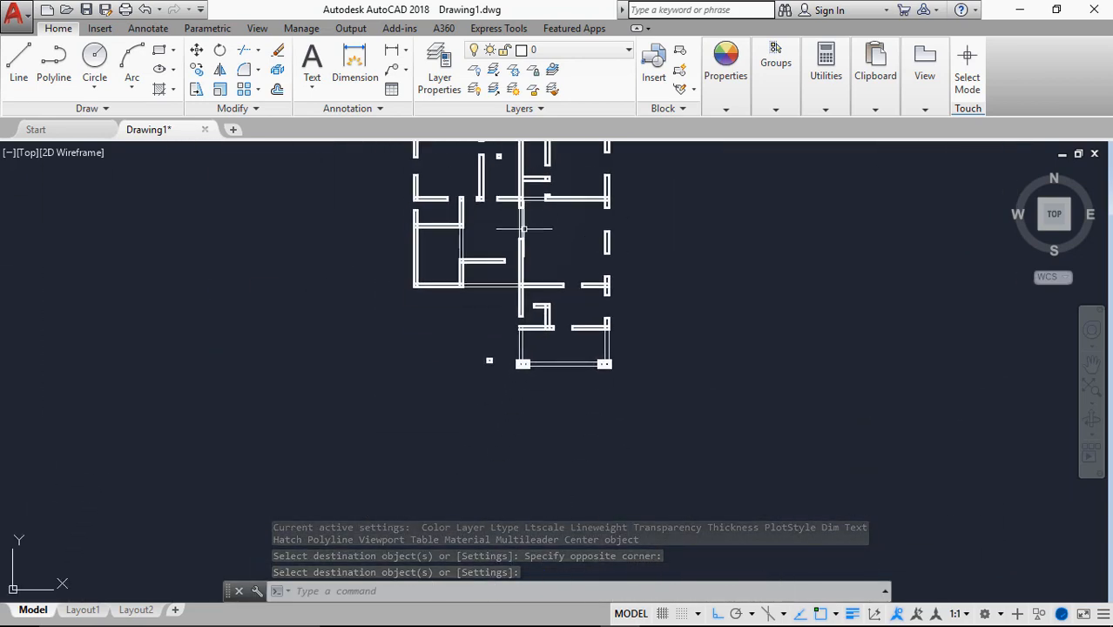
pyautogui.scroll(6, 544, 338)
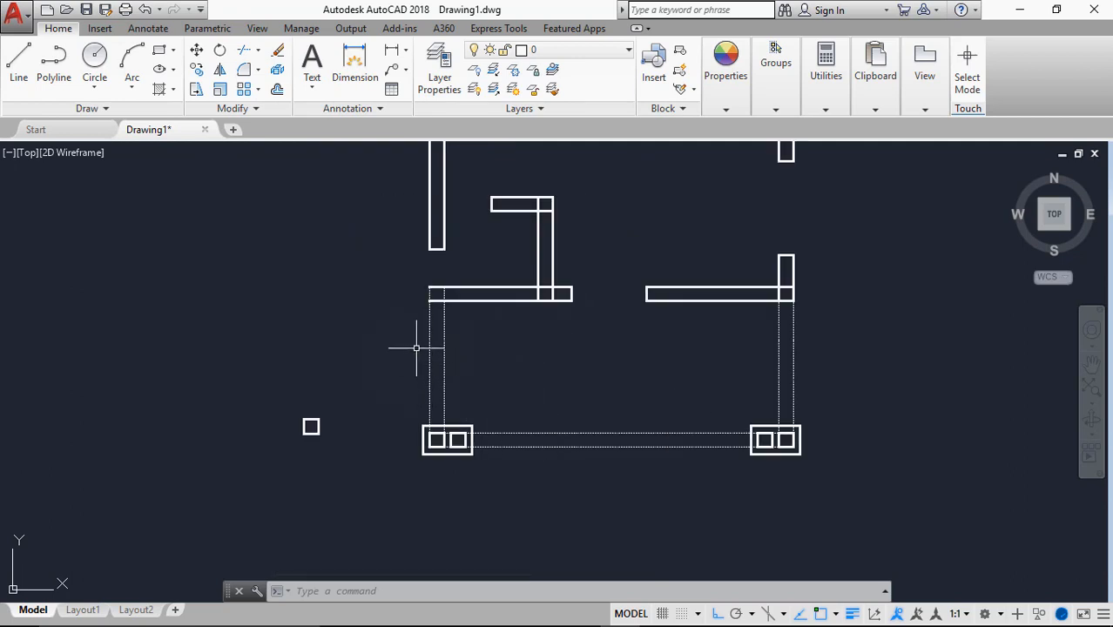
pyautogui.scroll(-2, 439, 317)
pyautogui.scroll(4, 504, 344)
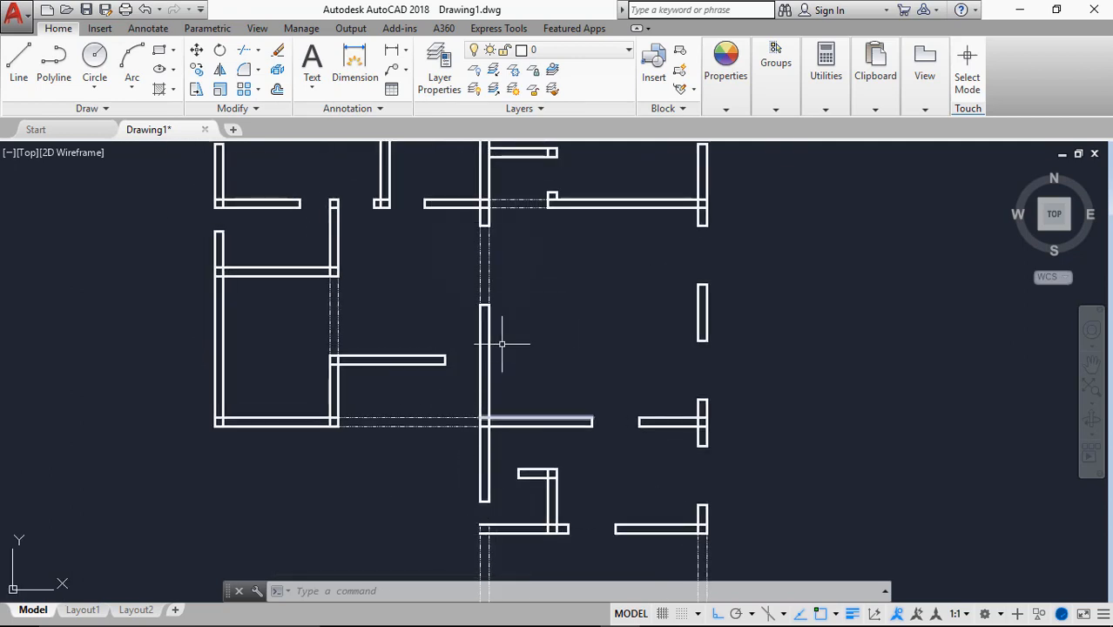
# Set the color of the Arc way layer to yellow.
pyautogui.click(554, 50)
pyautogui.click(554, 51)
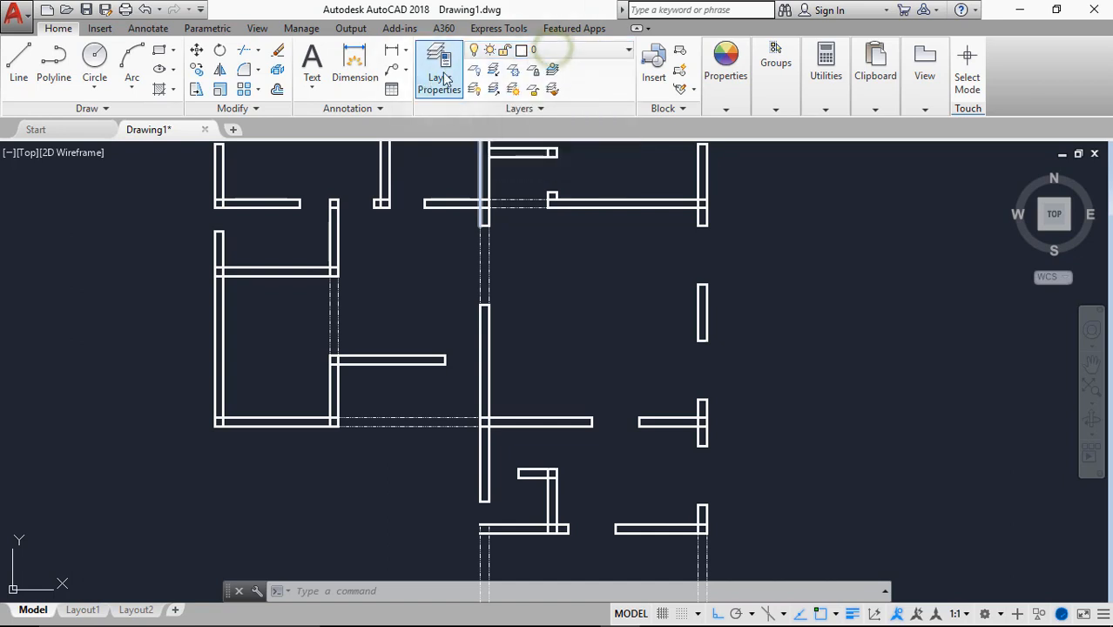
pyautogui.click(442, 76)
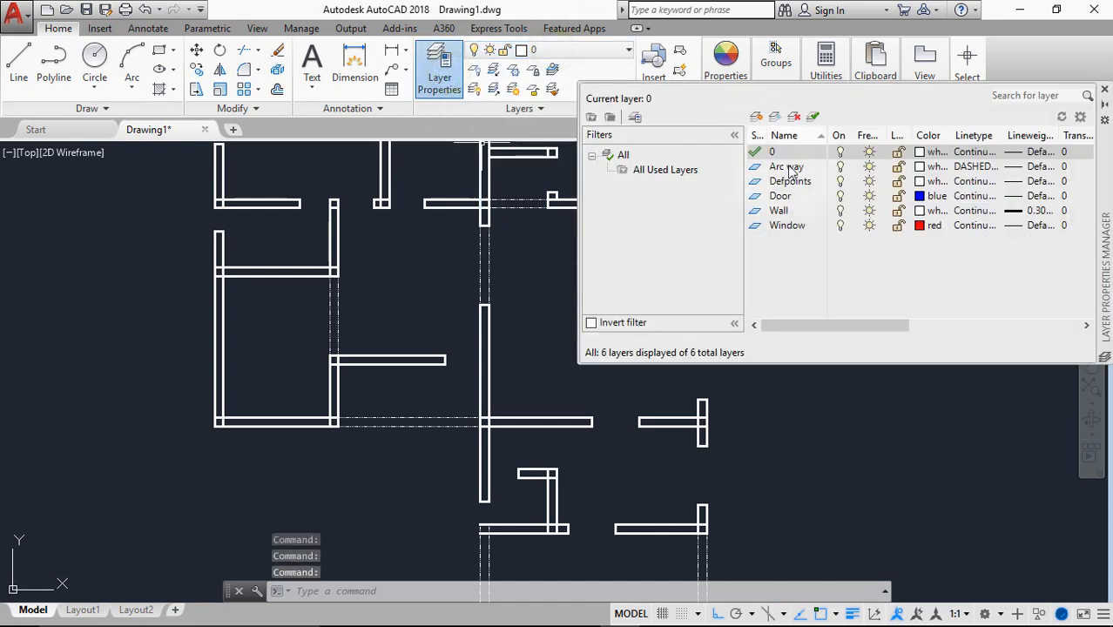
pyautogui.click(923, 167)
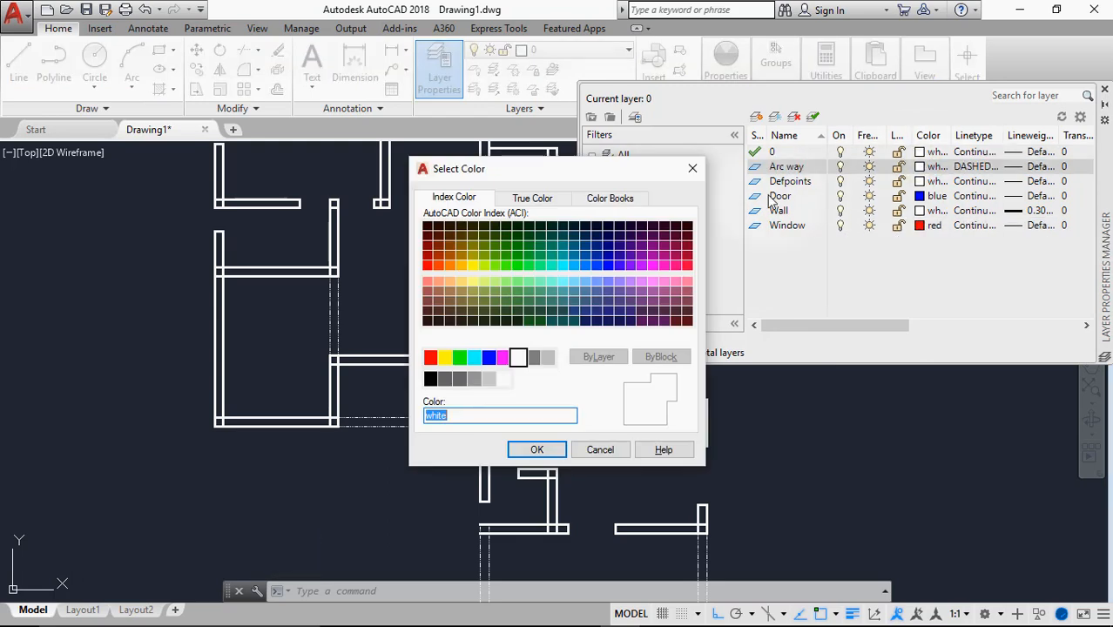
pyautogui.click(450, 265)
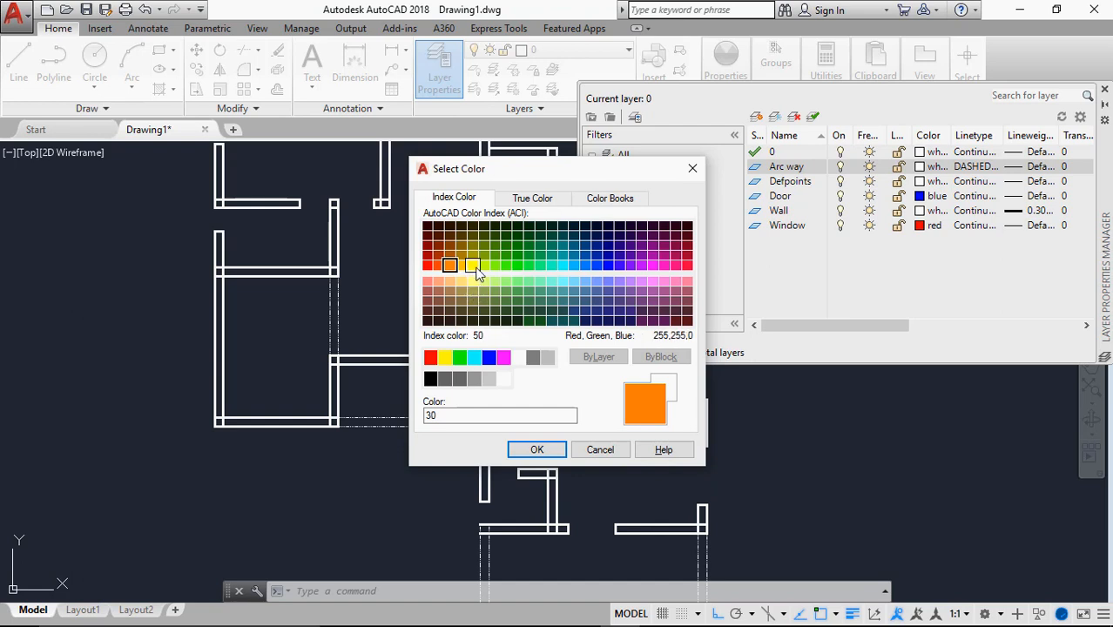
pyautogui.click(472, 265)
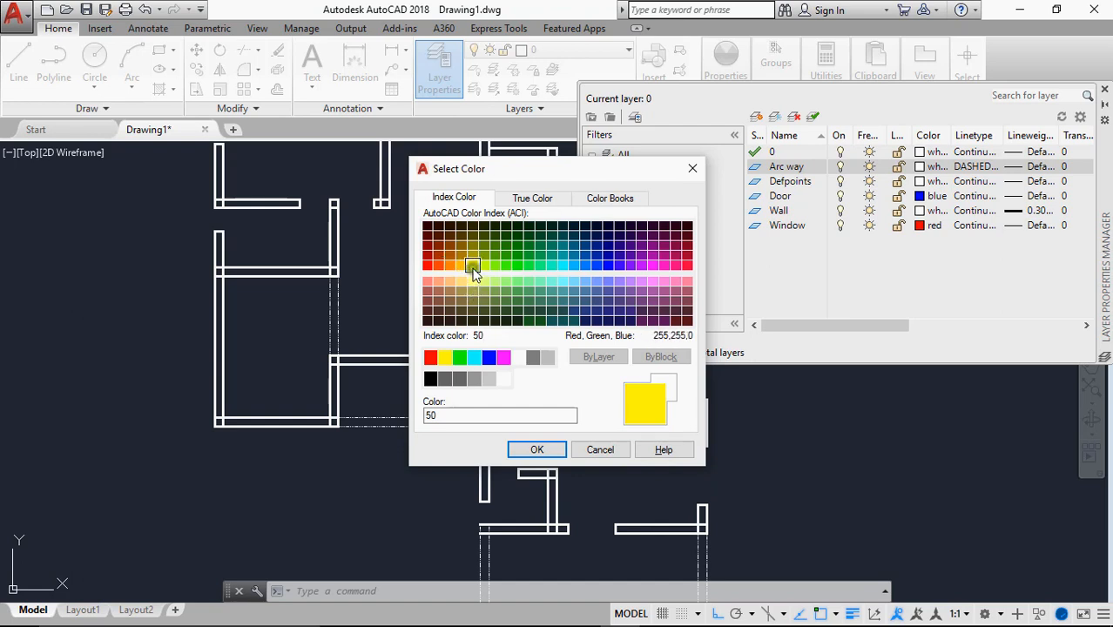
pyautogui.click(444, 357)
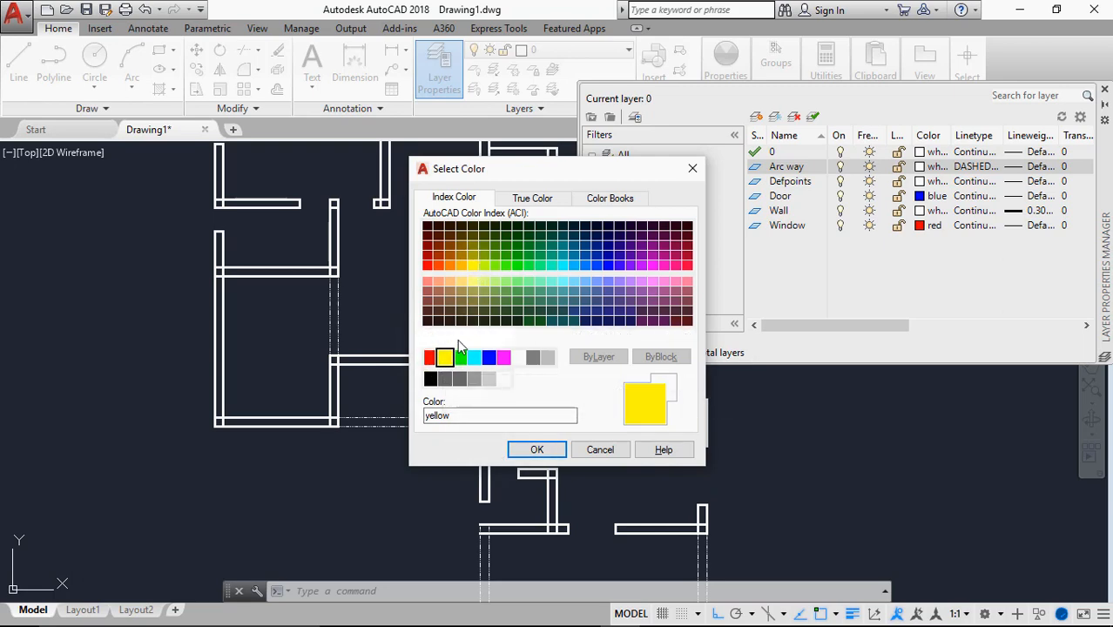
pyautogui.click(549, 452)
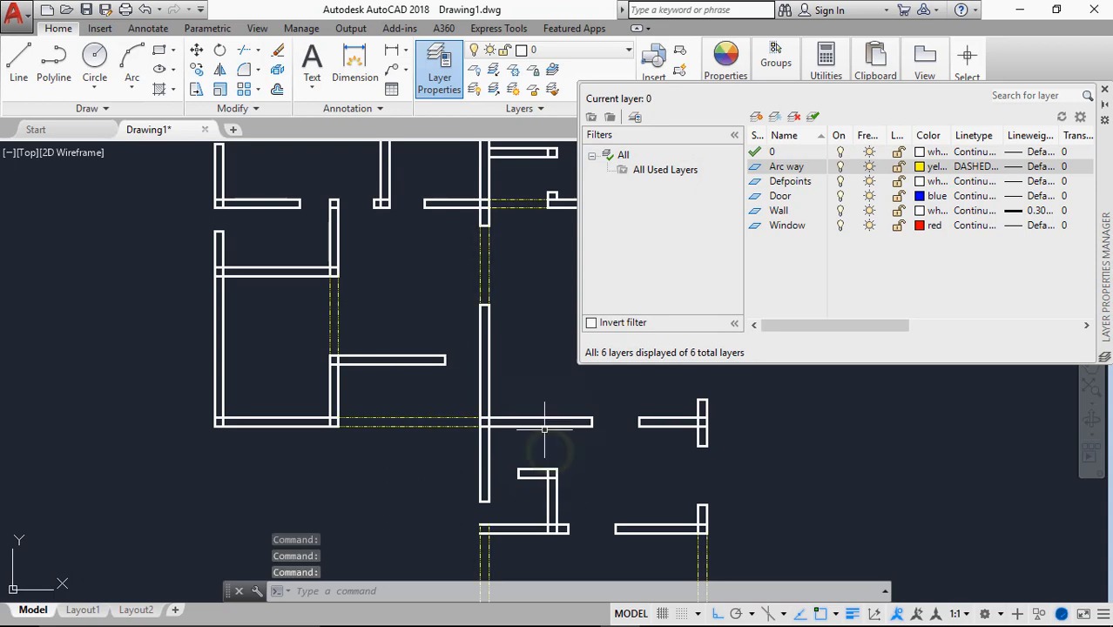
# Review the archway lines' layer color throughout the floor plan and close the layer manager.
pyautogui.scroll(-5, 385, 318)
pyautogui.scroll(6, 417, 360)
pyautogui.scroll(2, 428, 374)
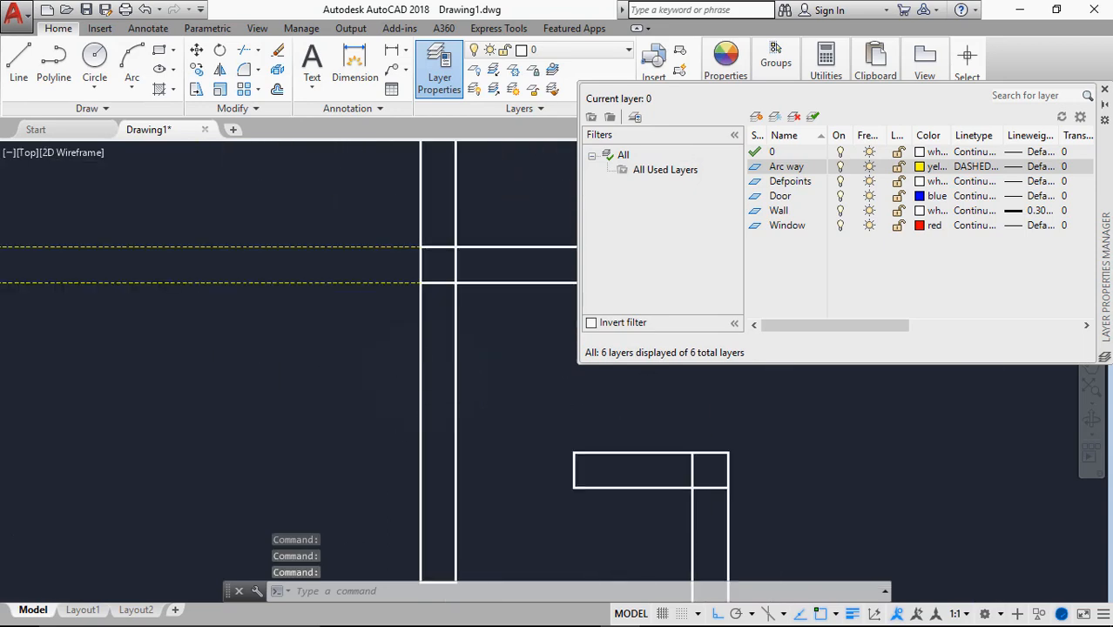
pyautogui.scroll(-2, 427, 375)
pyautogui.scroll(-1, 328, 343)
pyautogui.moveTo(356, 402); pyautogui.dragTo(430, 529, button='middle')
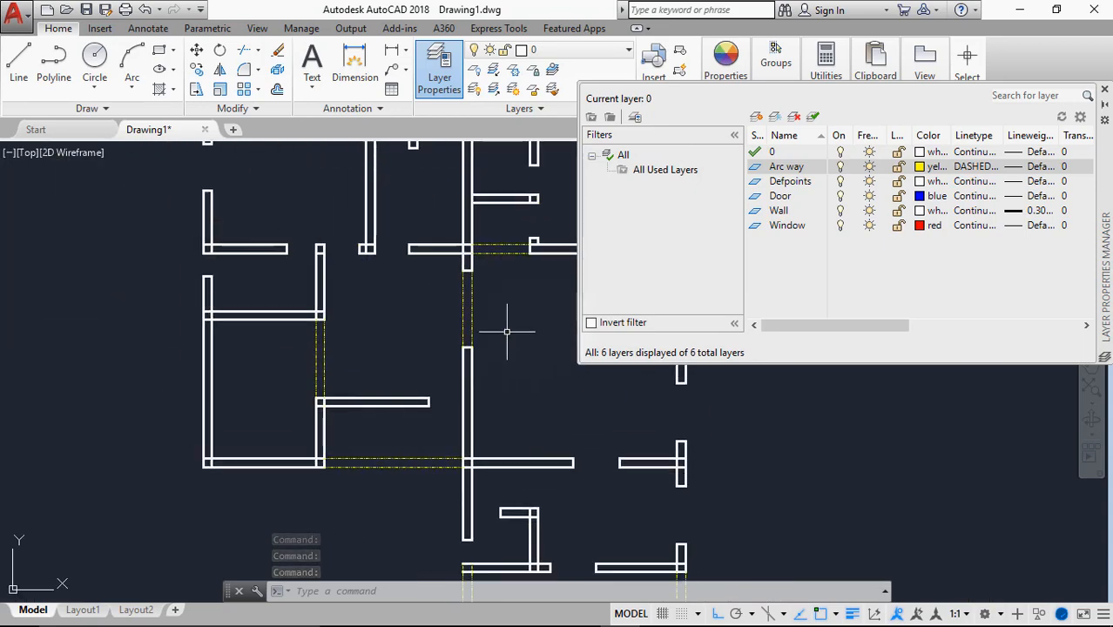
pyautogui.click(1104, 91)
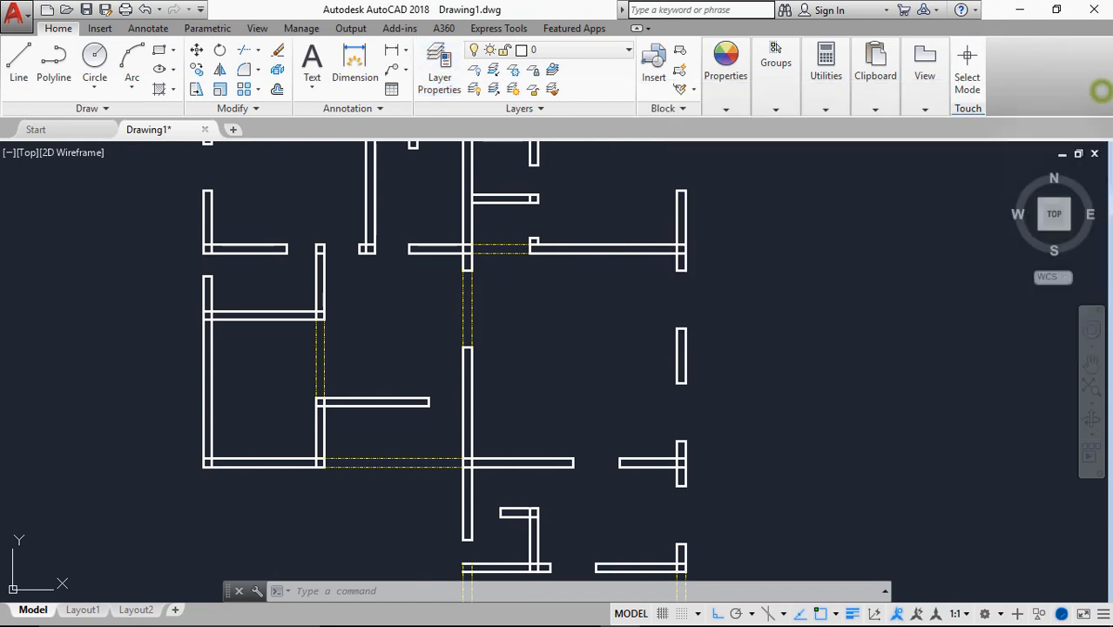
pyautogui.scroll(-2, 446, 320)
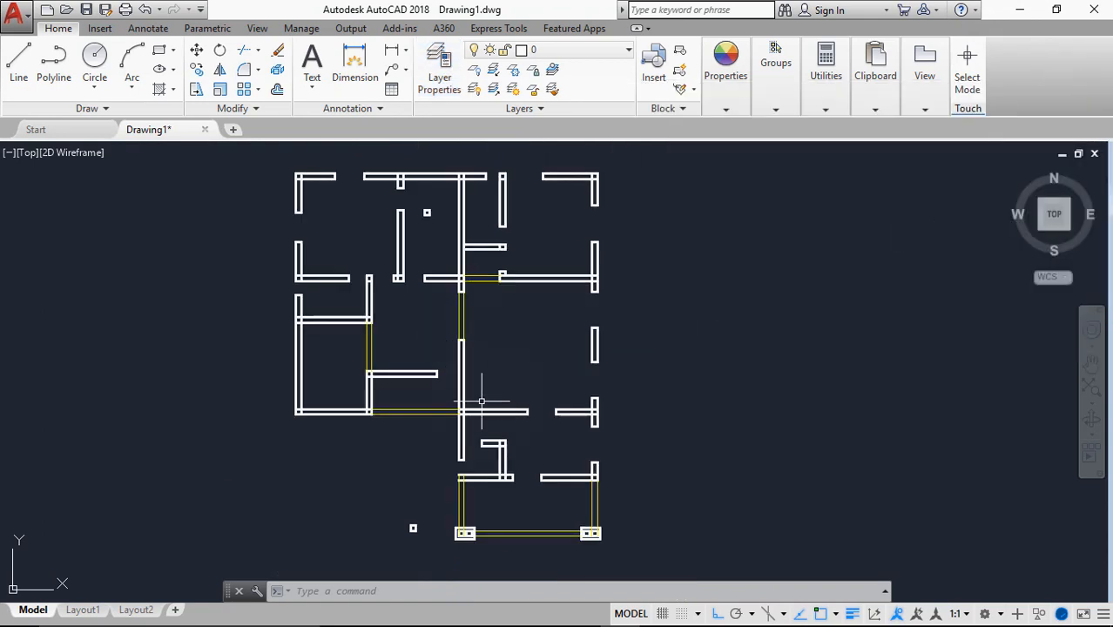
pyautogui.moveTo(494, 393); pyautogui.dragTo(576, 364, button='middle')
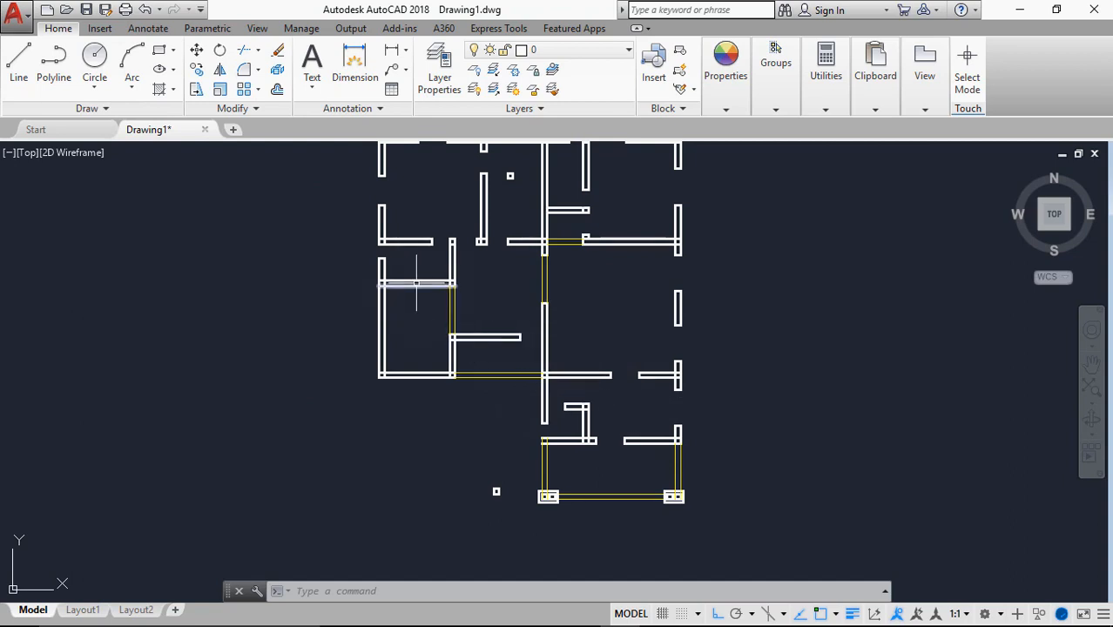
pyautogui.moveTo(416, 285); pyautogui.dragTo(424, 371, button='middle')
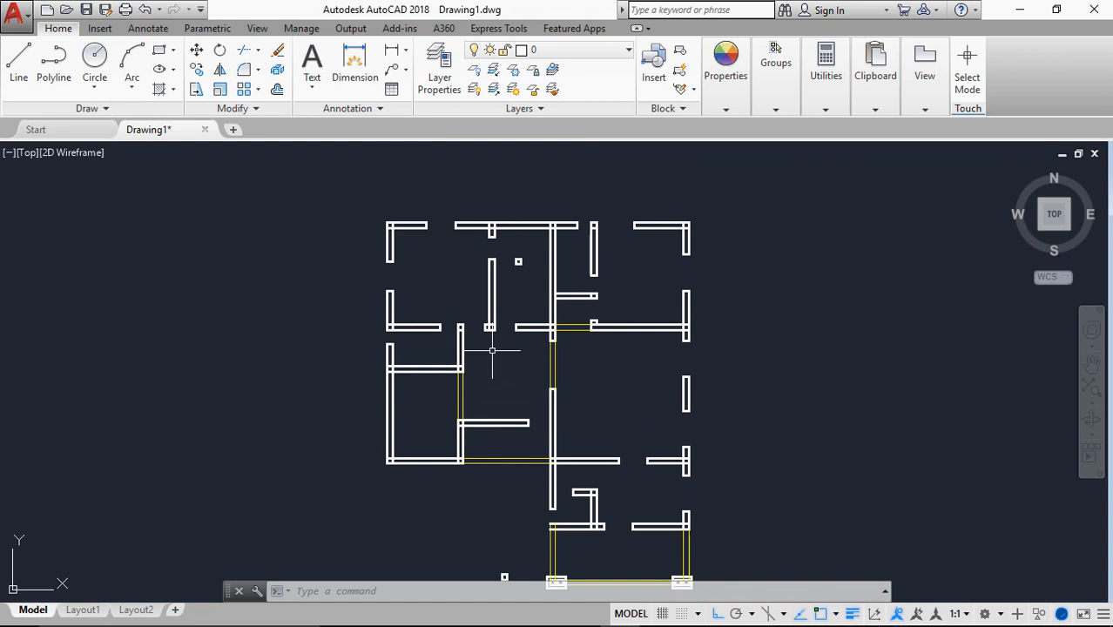